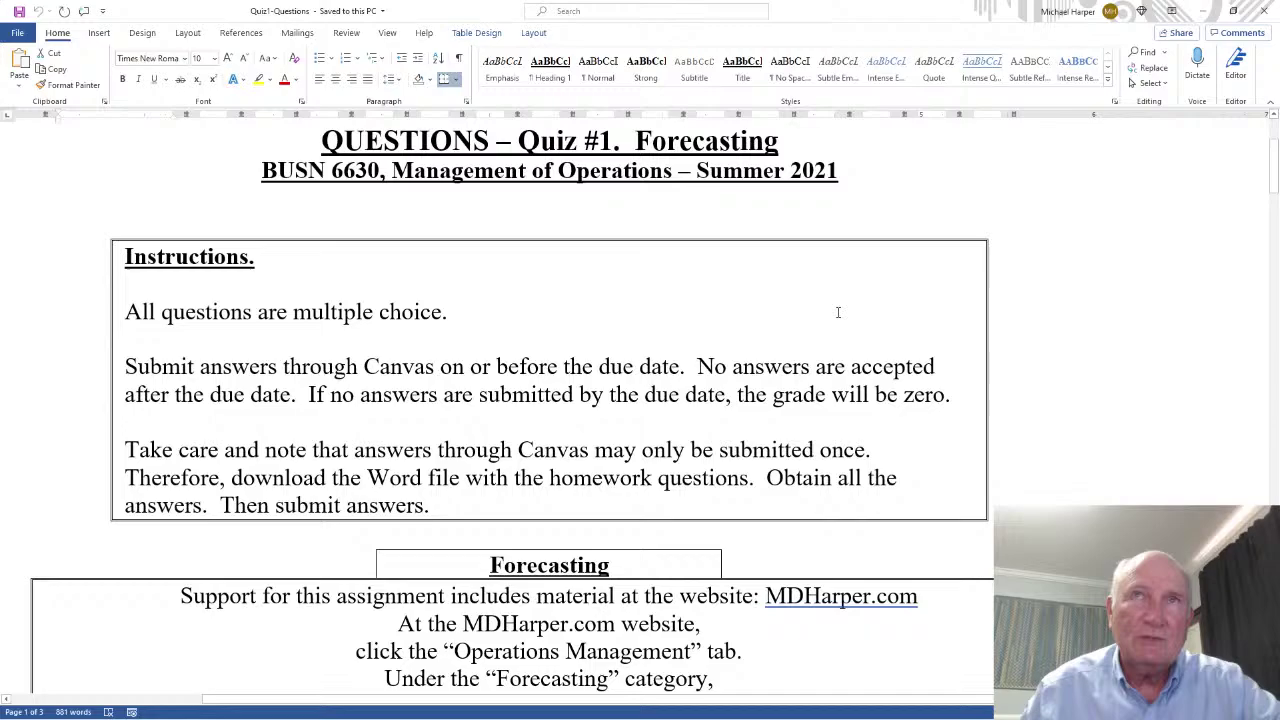
- Read Questions 1 and 2, highlighting the moving-average wording, the years 1–5 table and the year 6 forecast
scroll(838, 312, "down", 10)
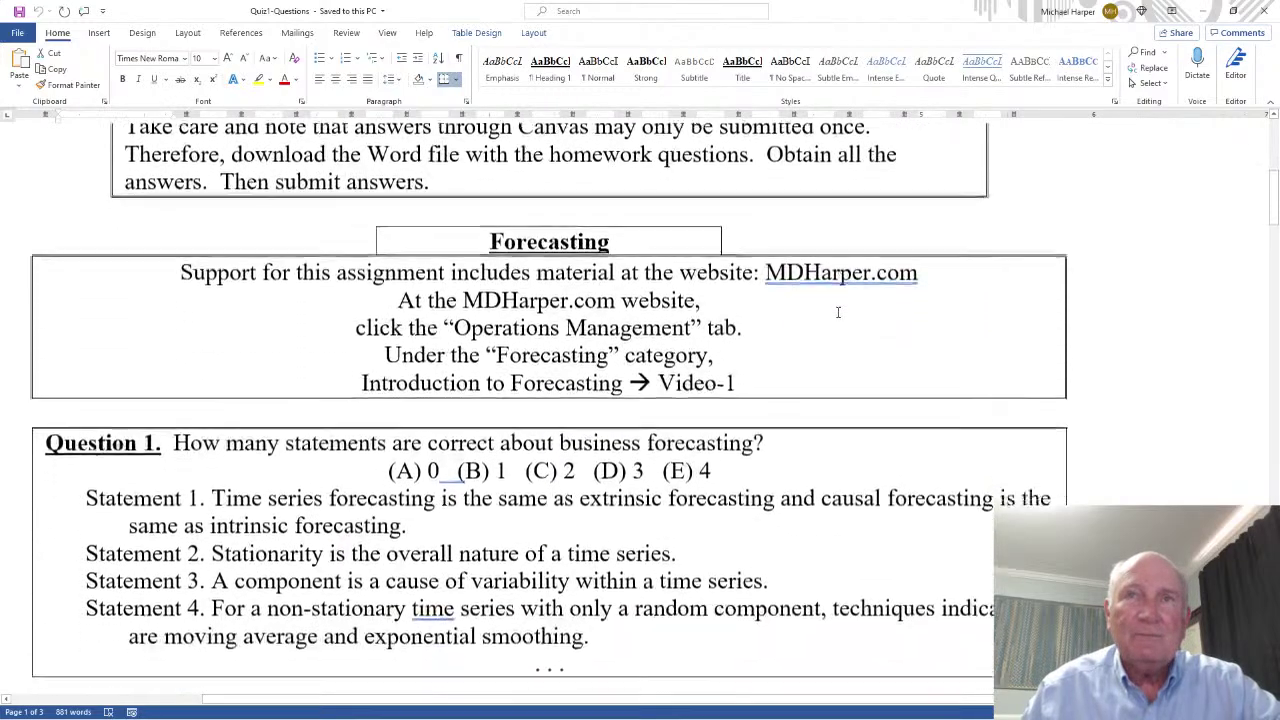
scroll(838, 312, "down", 7)
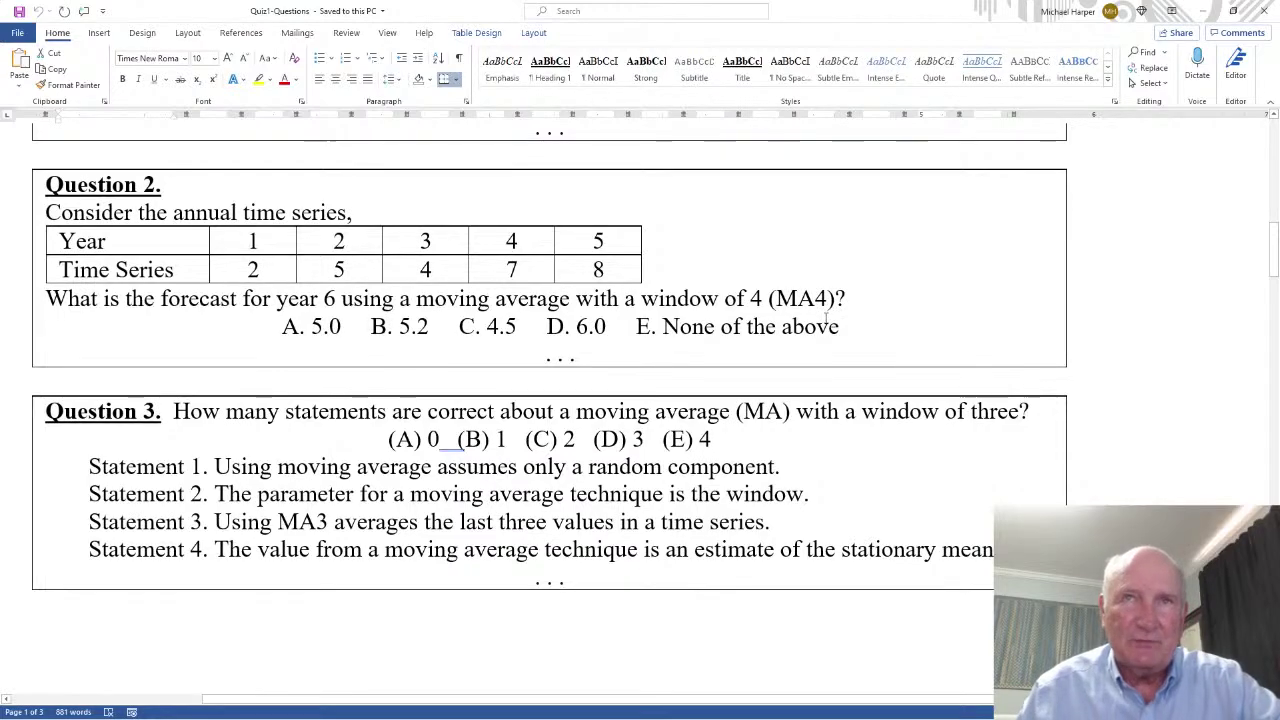
scroll(826, 319, "up", 2)
scroll(826, 319, "up", 7)
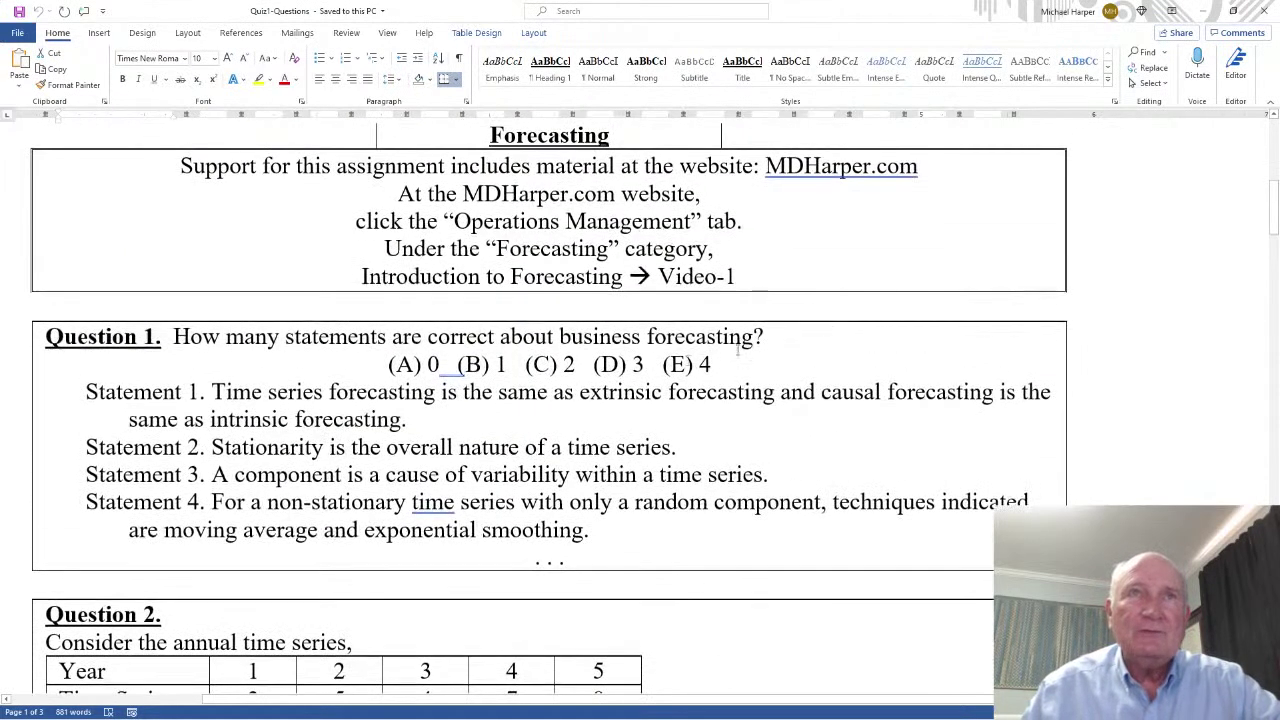
left_click_drag(86, 392, 630, 519)
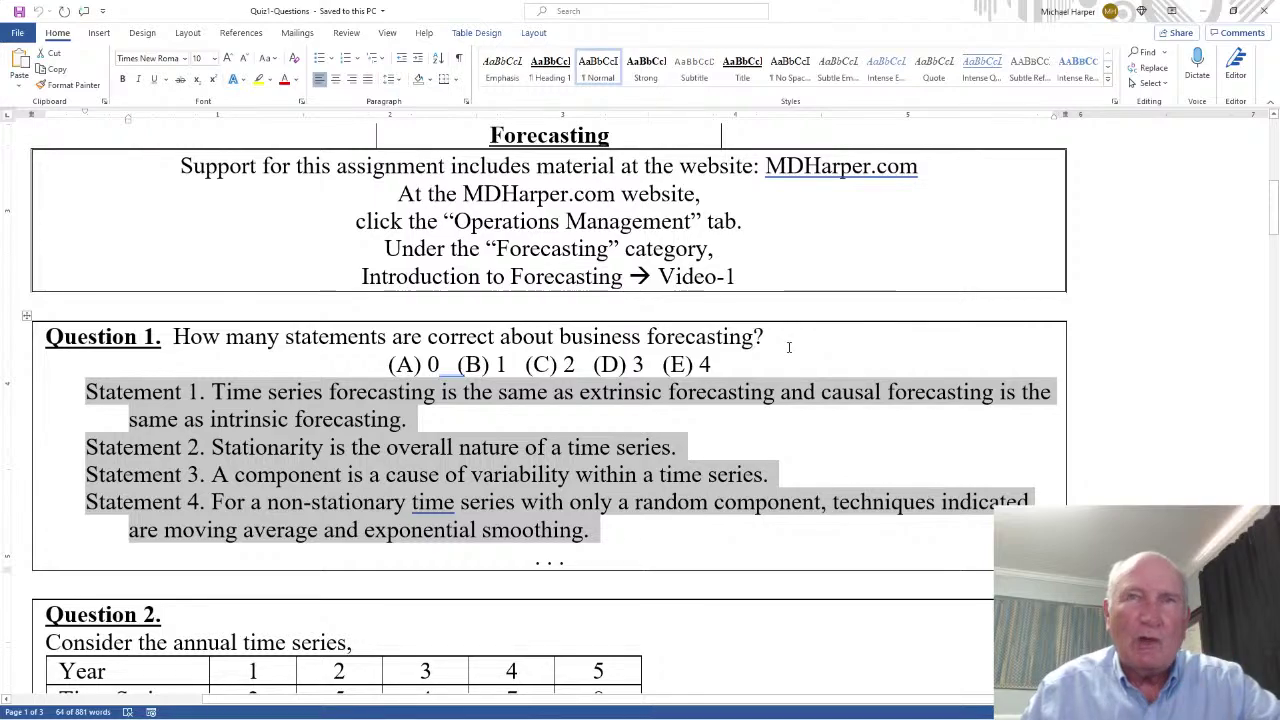
scroll(788, 347, "down", 5)
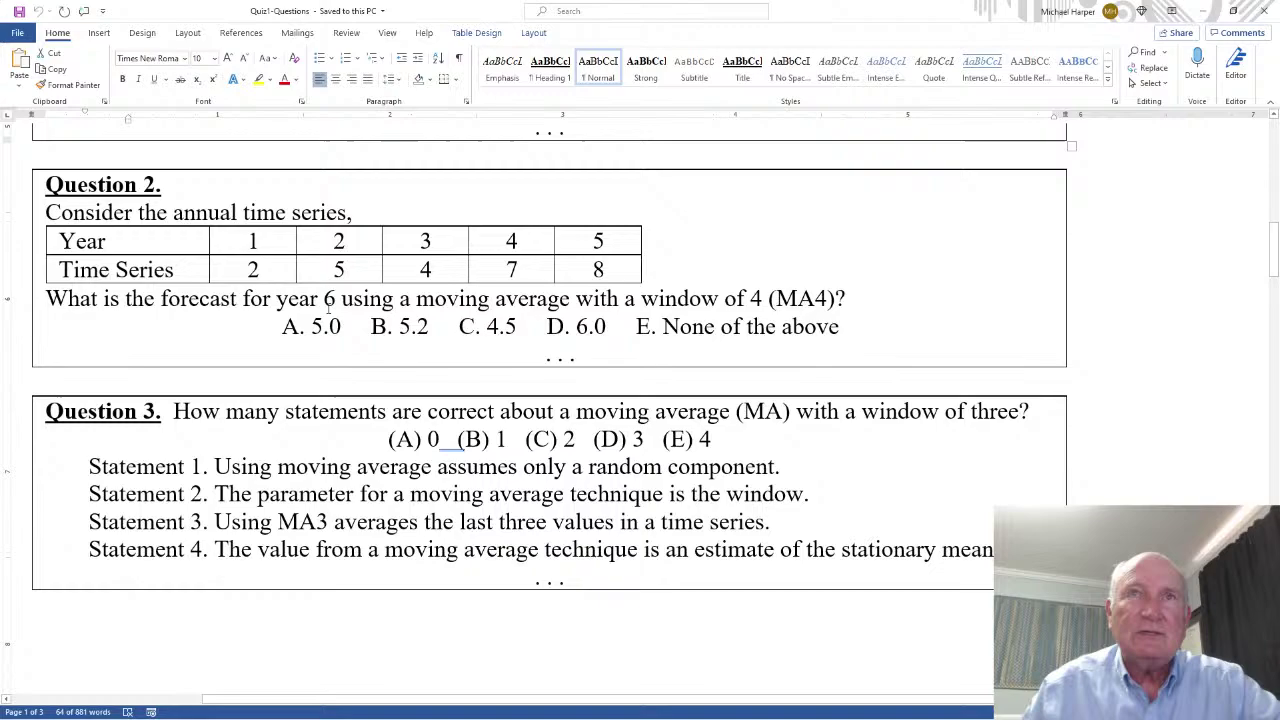
left_click_drag(416, 299, 572, 299)
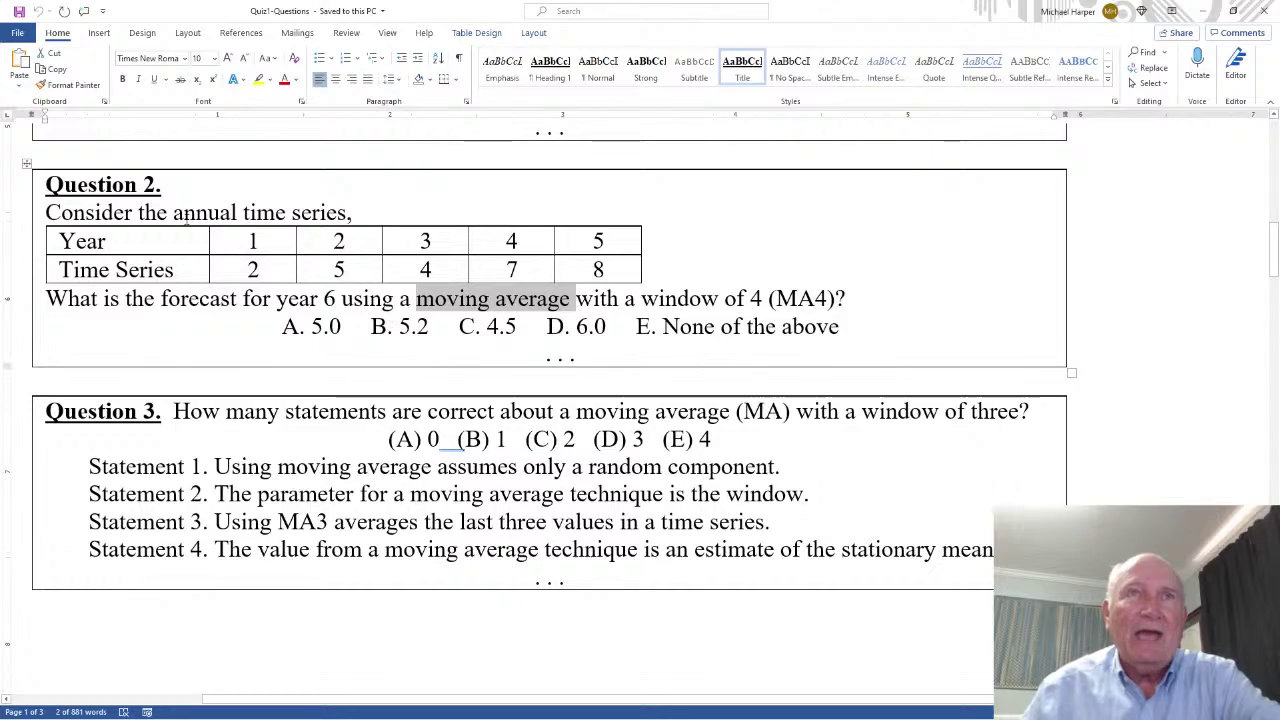
left_click(267, 216)
left_click_drag(174, 214, 352, 214)
left_click_drag(253, 242, 598, 270)
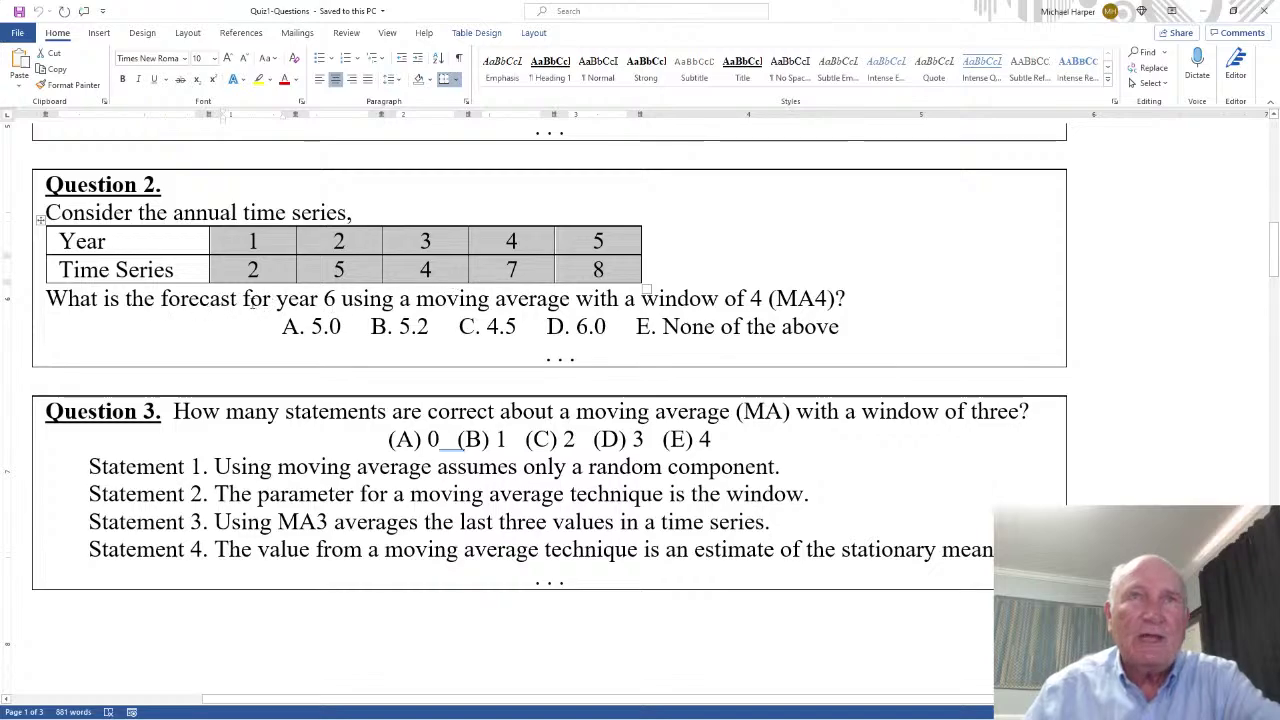
left_click_drag(252, 303, 764, 304)
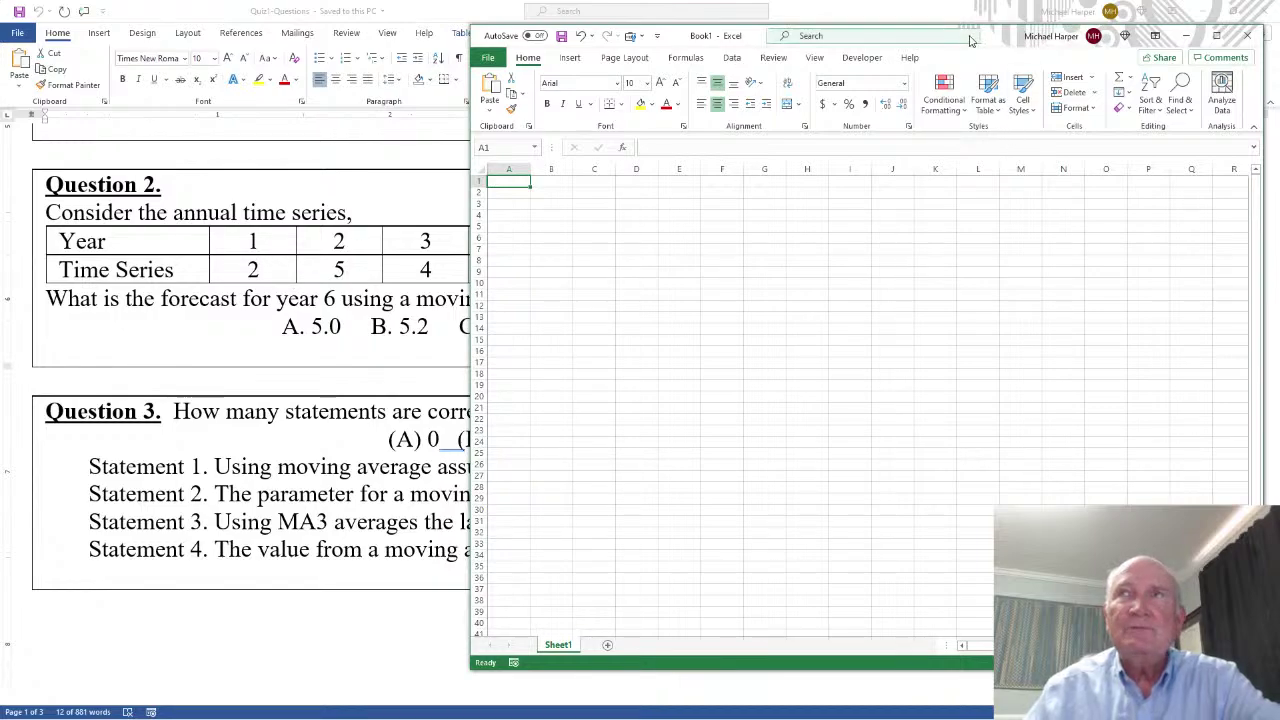
- Restore the Word window to a smaller size, move it left, and select both rows of Question 2's table
left_click(1247, 35)
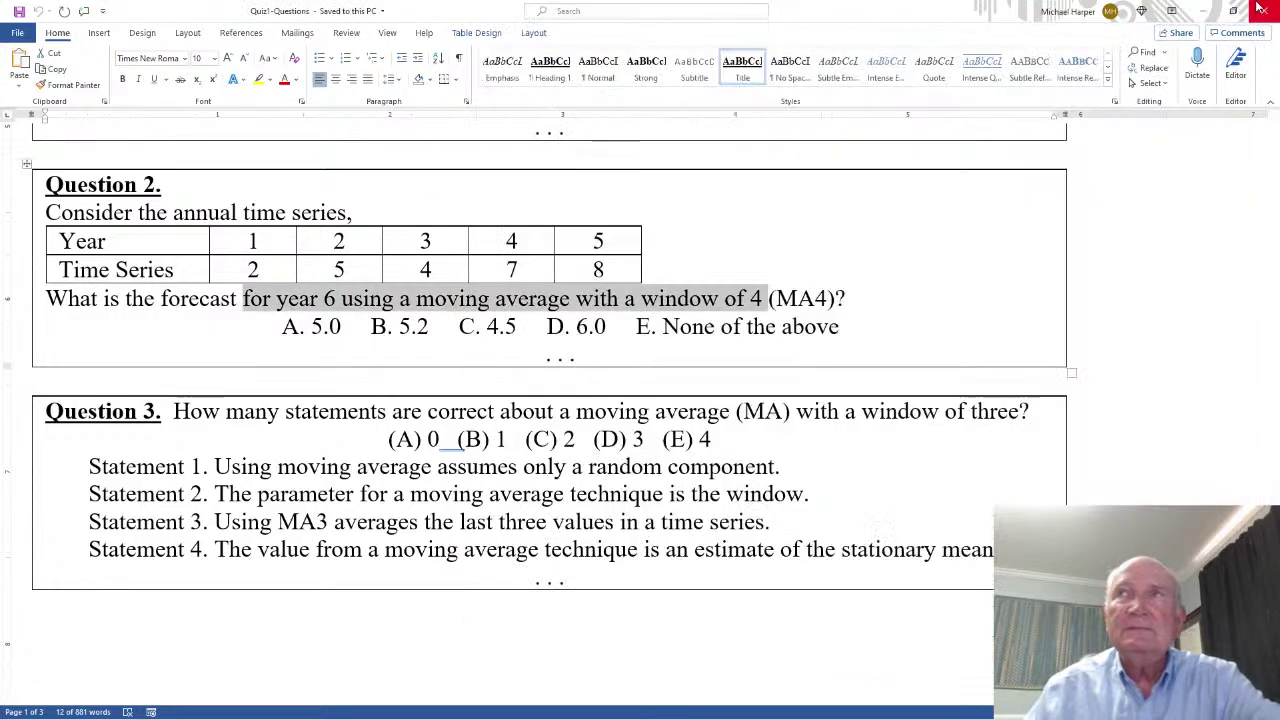
left_click(1233, 10)
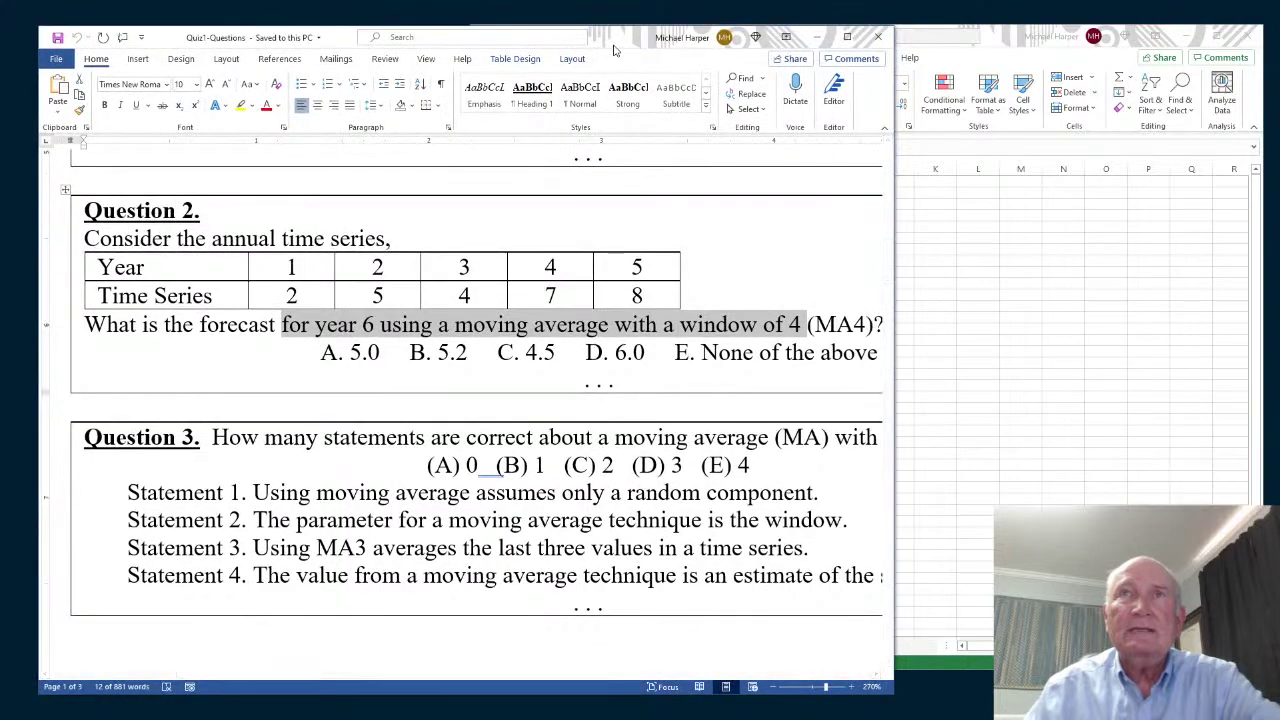
left_click_drag(615, 50, 583, 39)
left_click(143, 255)
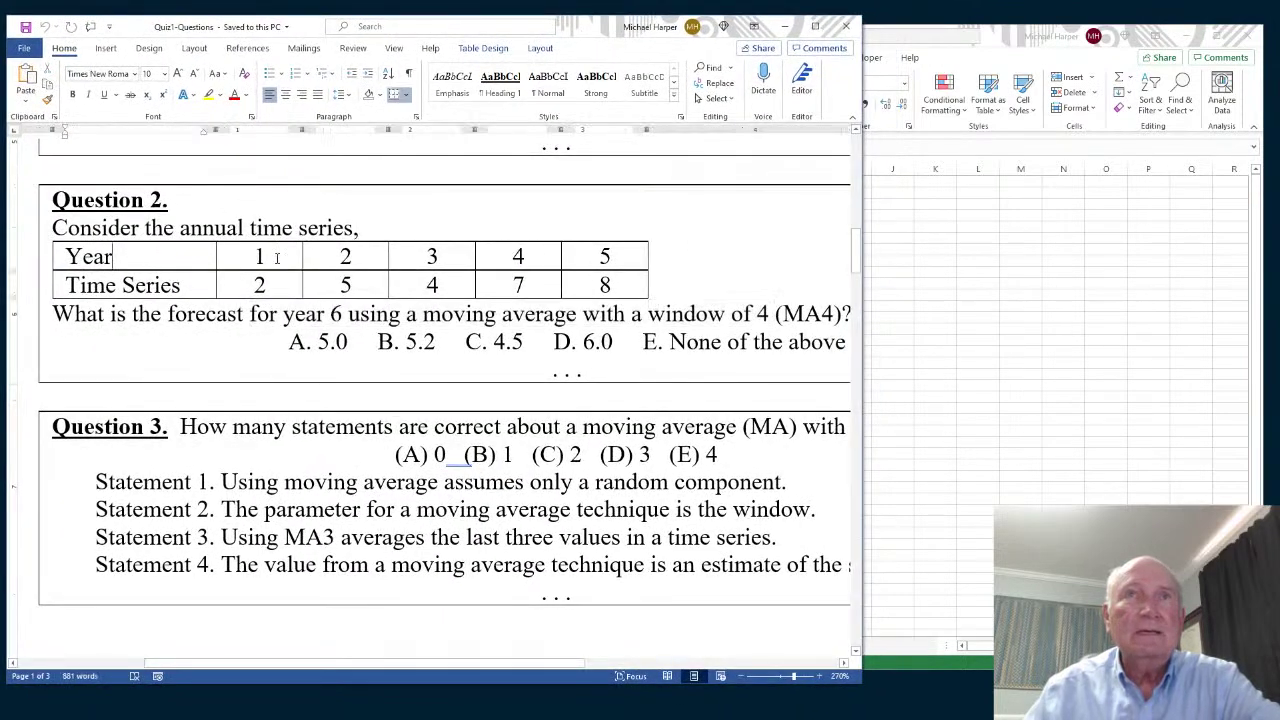
left_click_drag(277, 257, 620, 289)
key("ctrl+c")
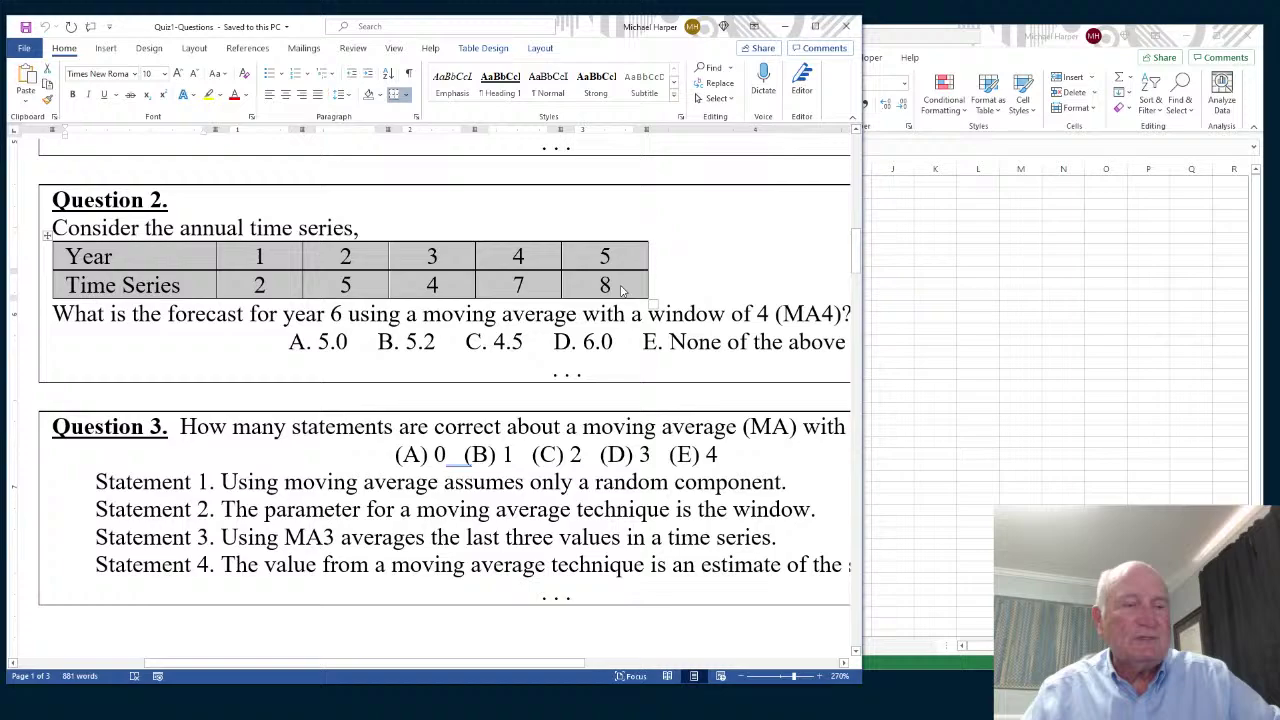
- Paste Question 2's Year and Time Series table into B3 and maximize Excel
key("alt+Tab")
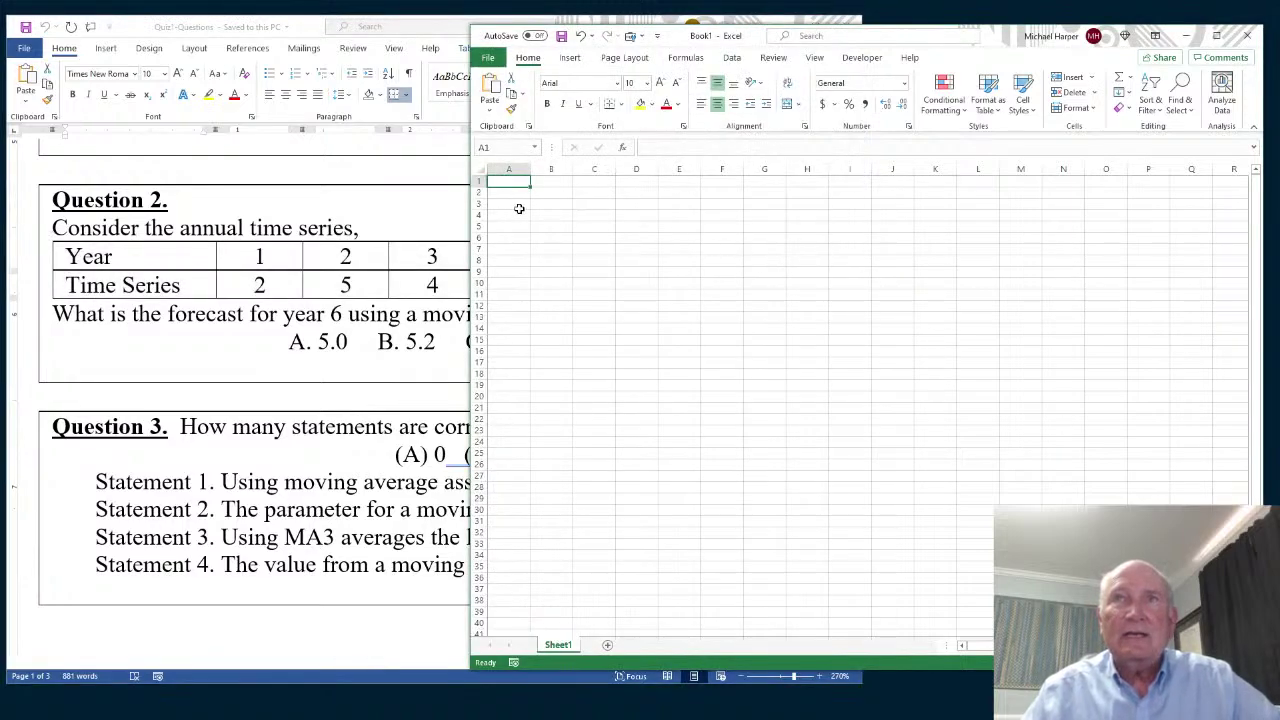
left_click(567, 205)
key("ctrl+v")
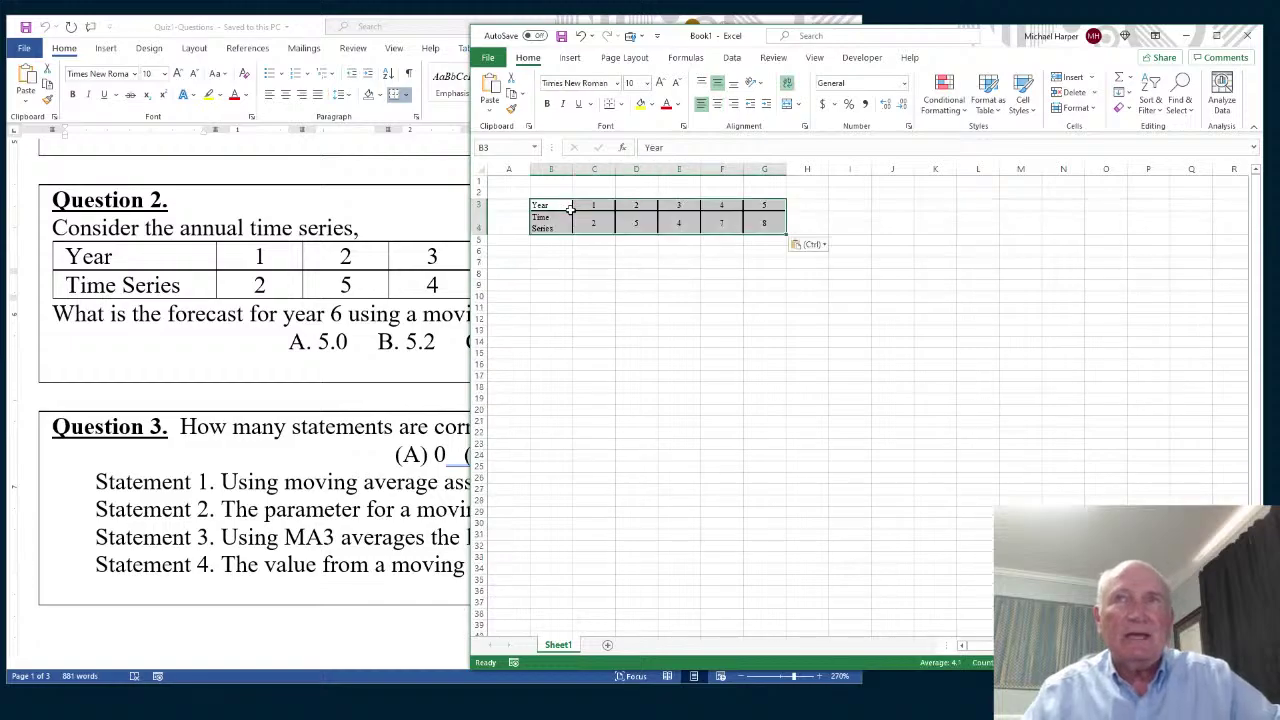
left_click(1218, 38)
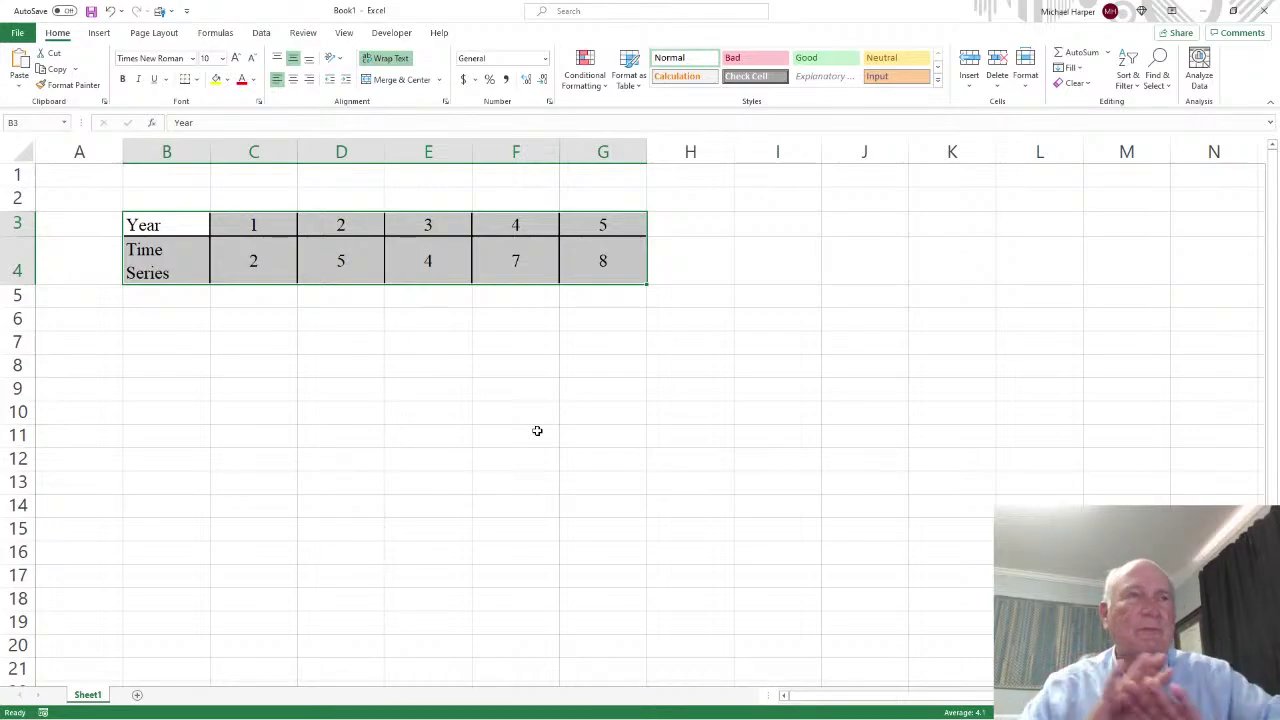
- Copy B3:G4 and paste it transposed as a vertical table at B6:C11
key("ctrl+c")
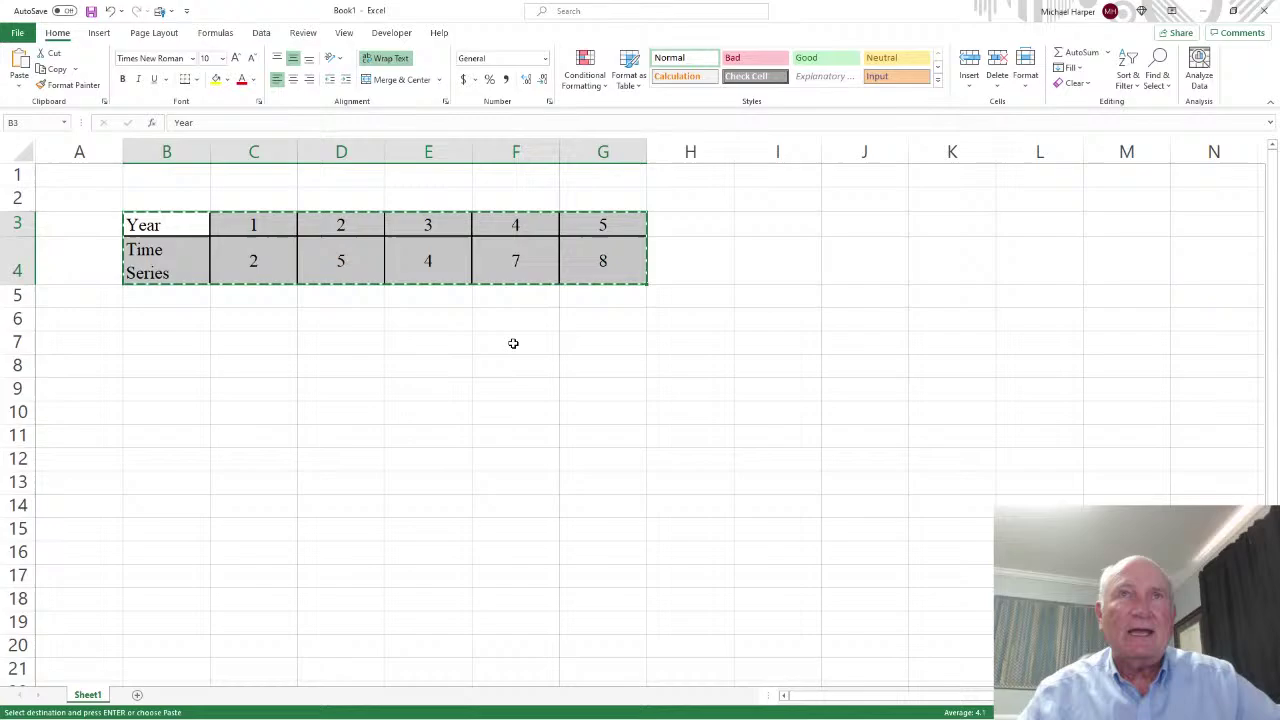
right_click(163, 229)
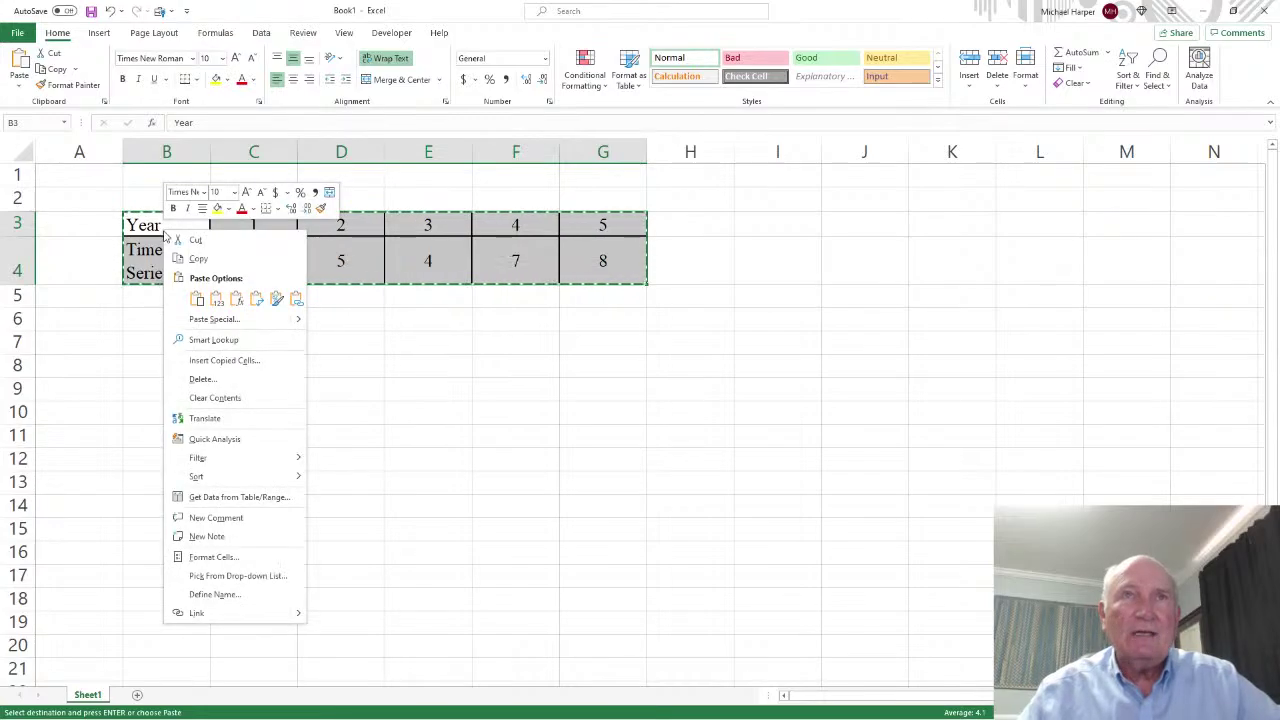
left_click(216, 299)
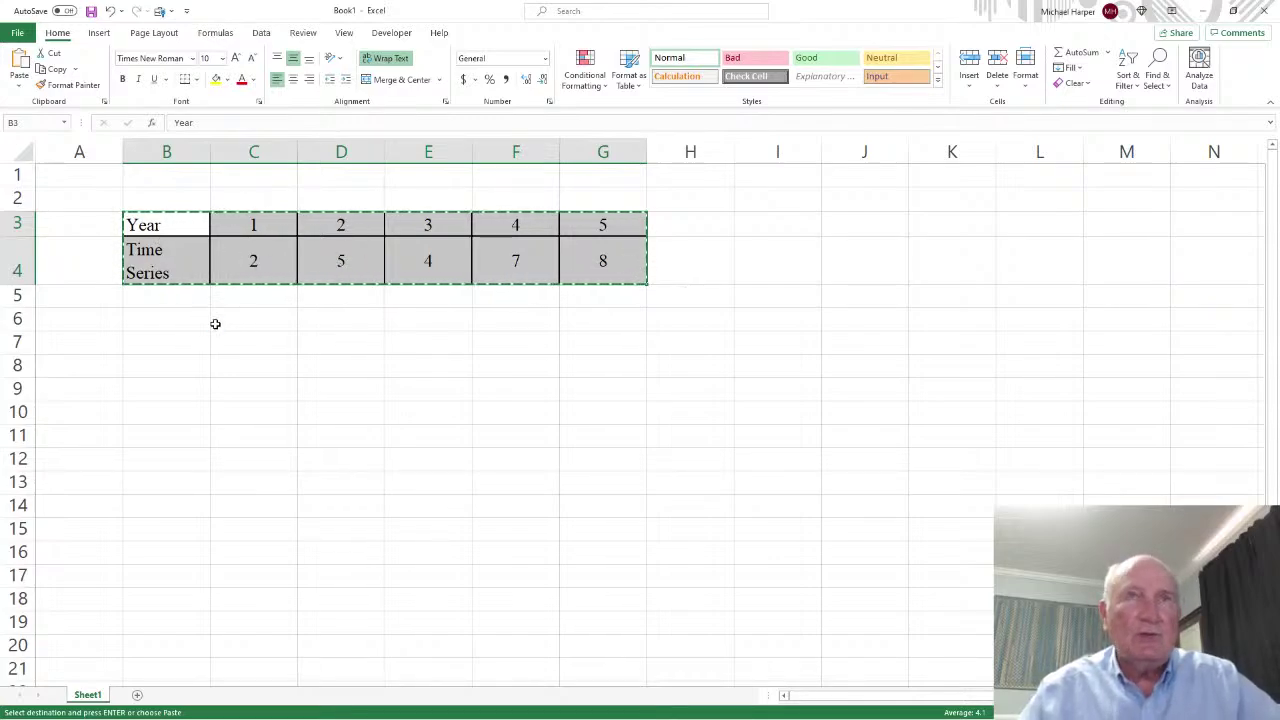
left_click(163, 324)
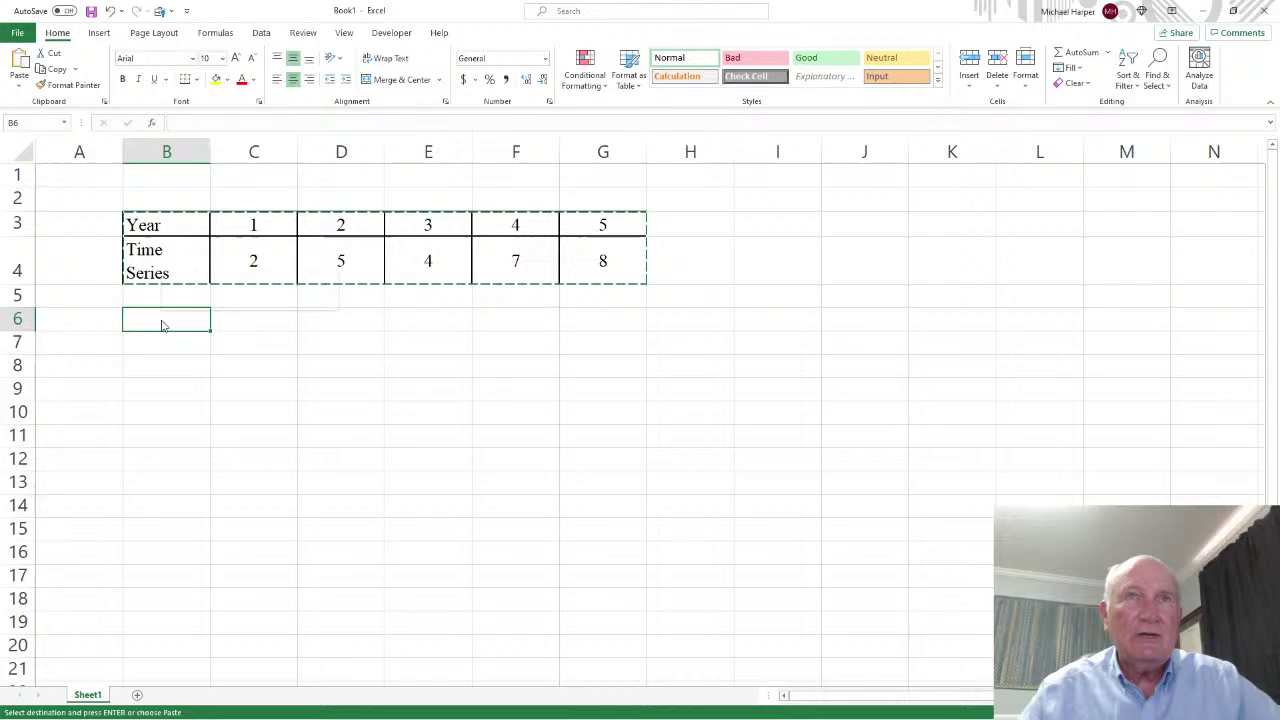
right_click(163, 324)
left_click(256, 390)
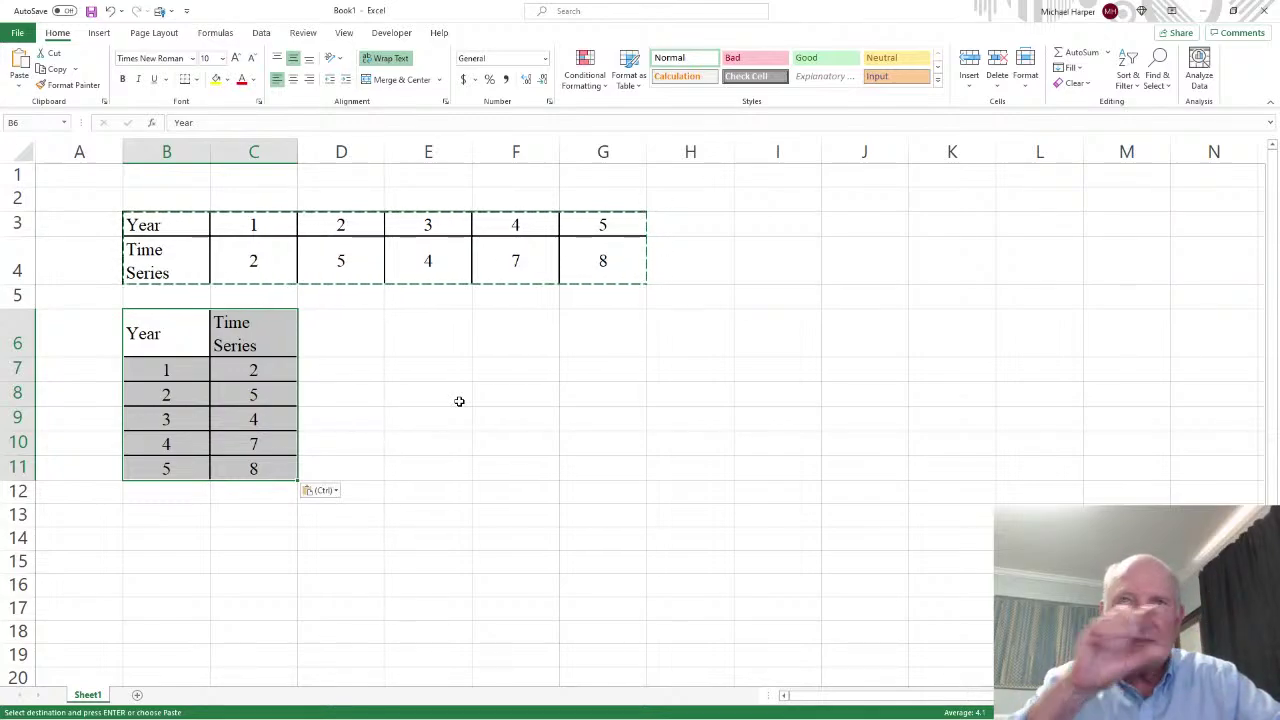
- Add an MA4 heading in D6 and year 6 in B12
key("Escape")
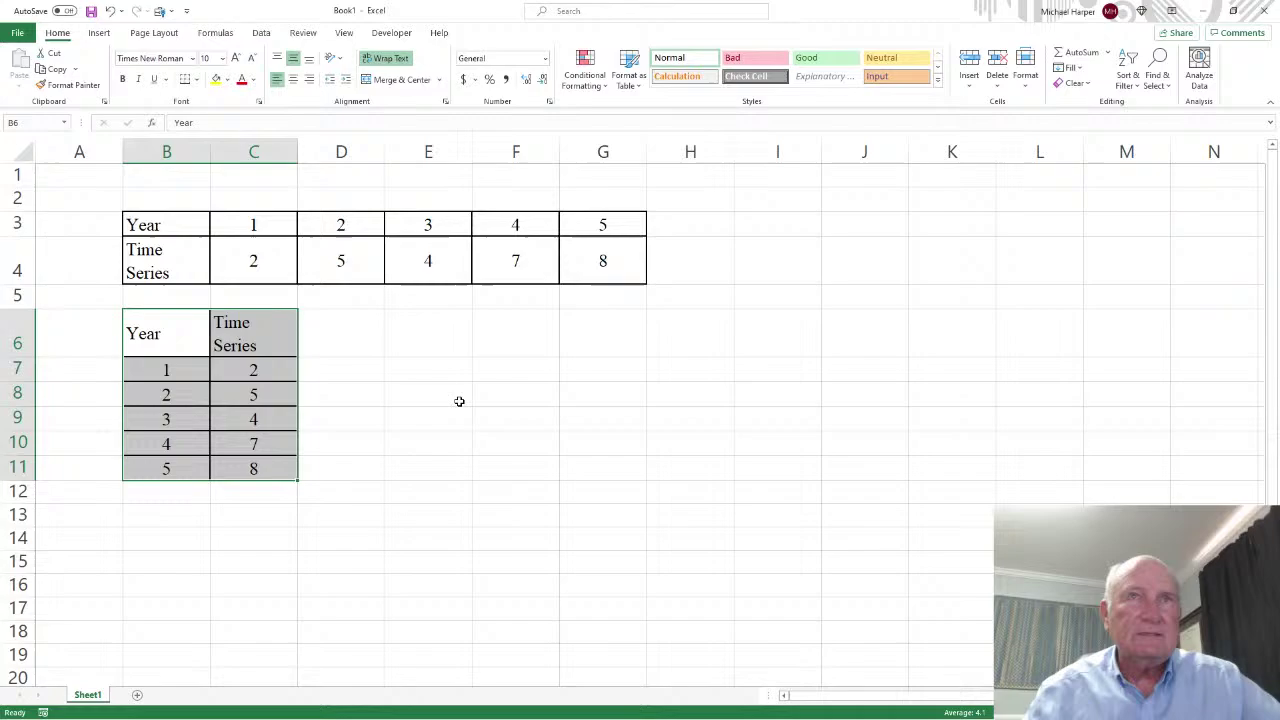
left_click(331, 329)
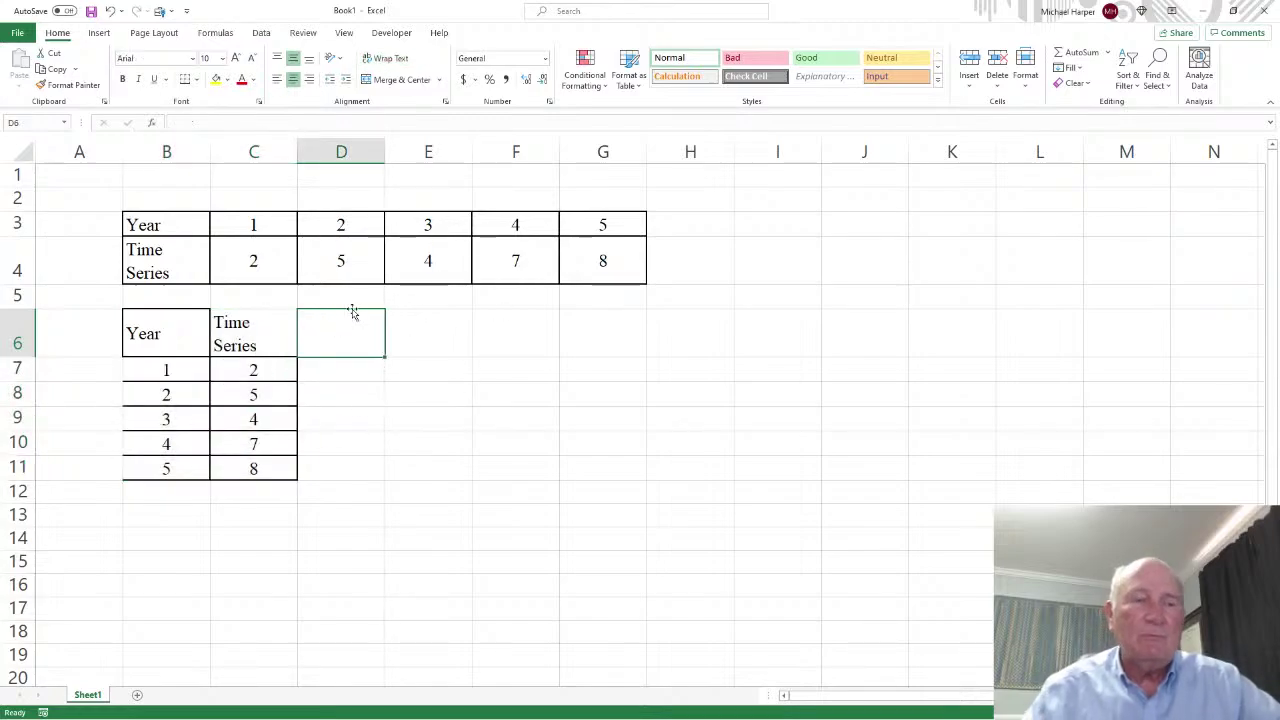
type("MA")
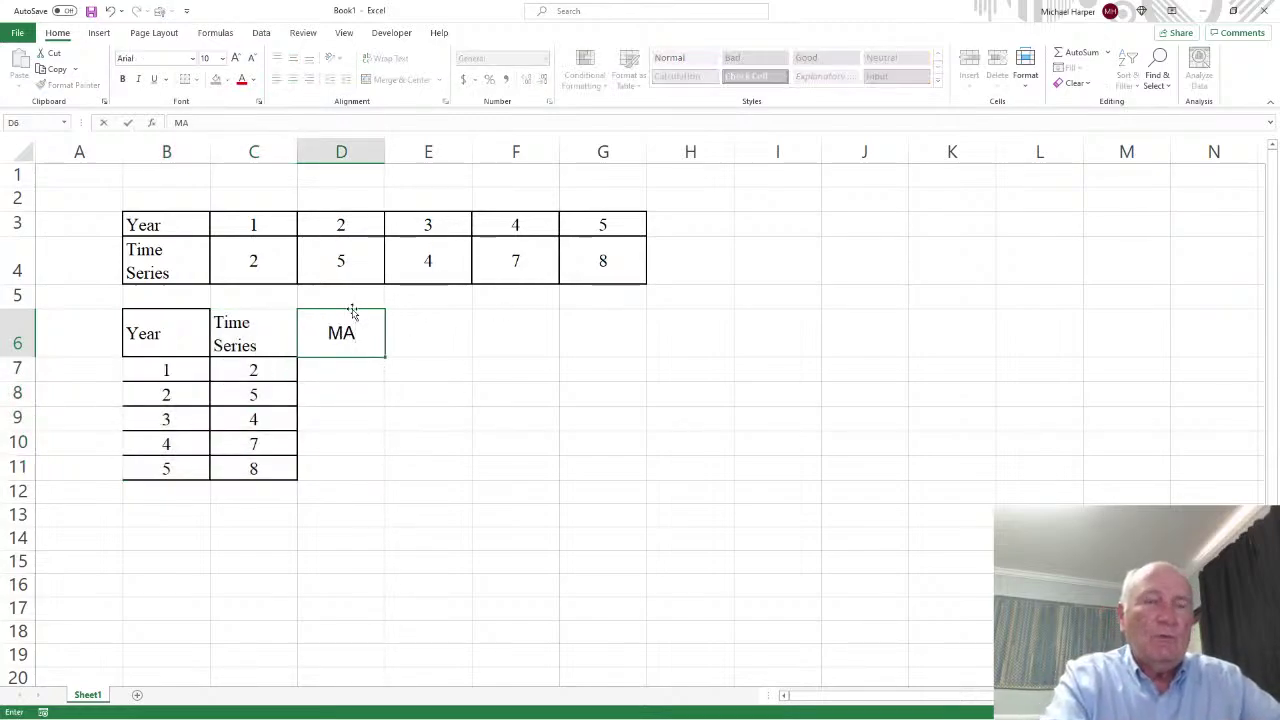
type("4")
key("Return")
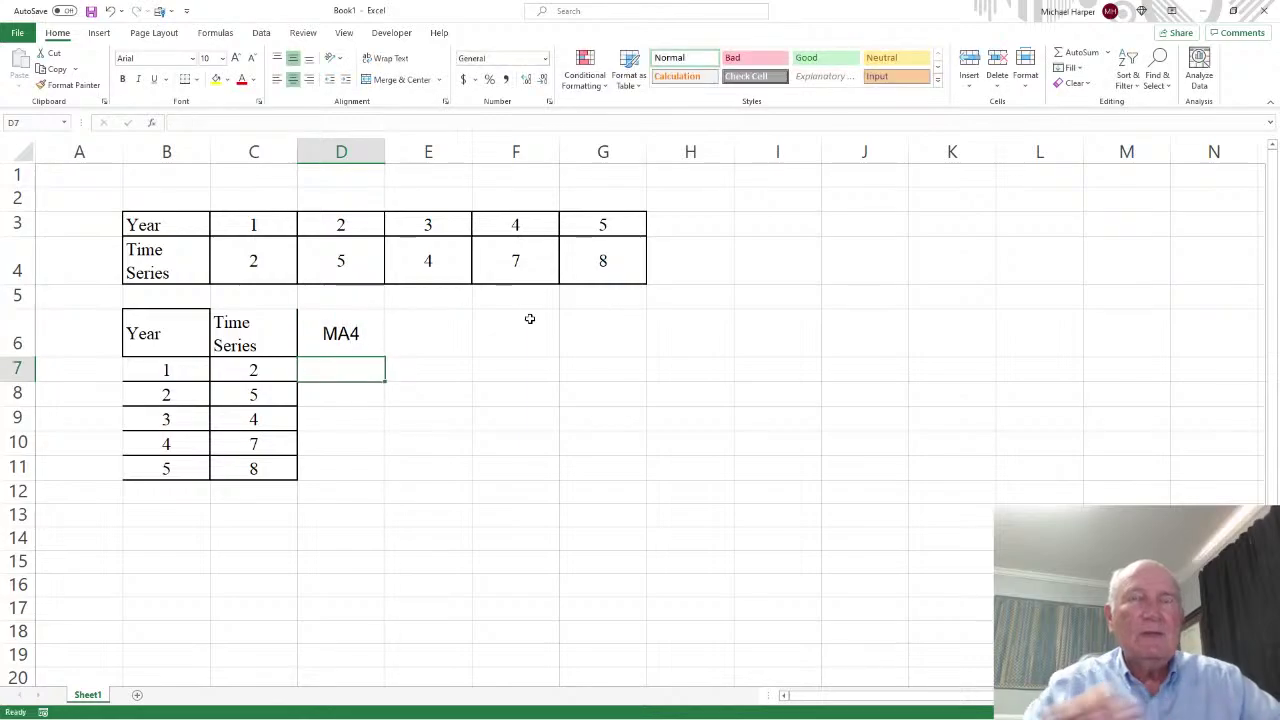
left_click(173, 490)
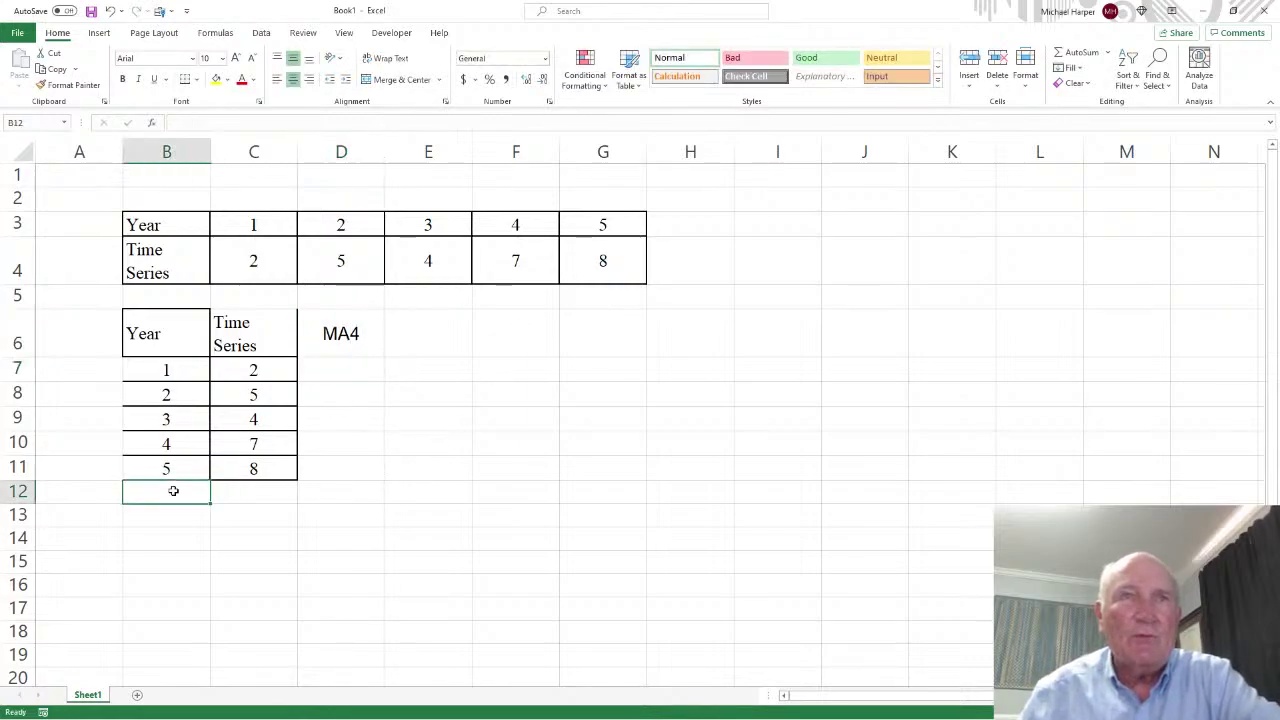
type("6")
key("Return")
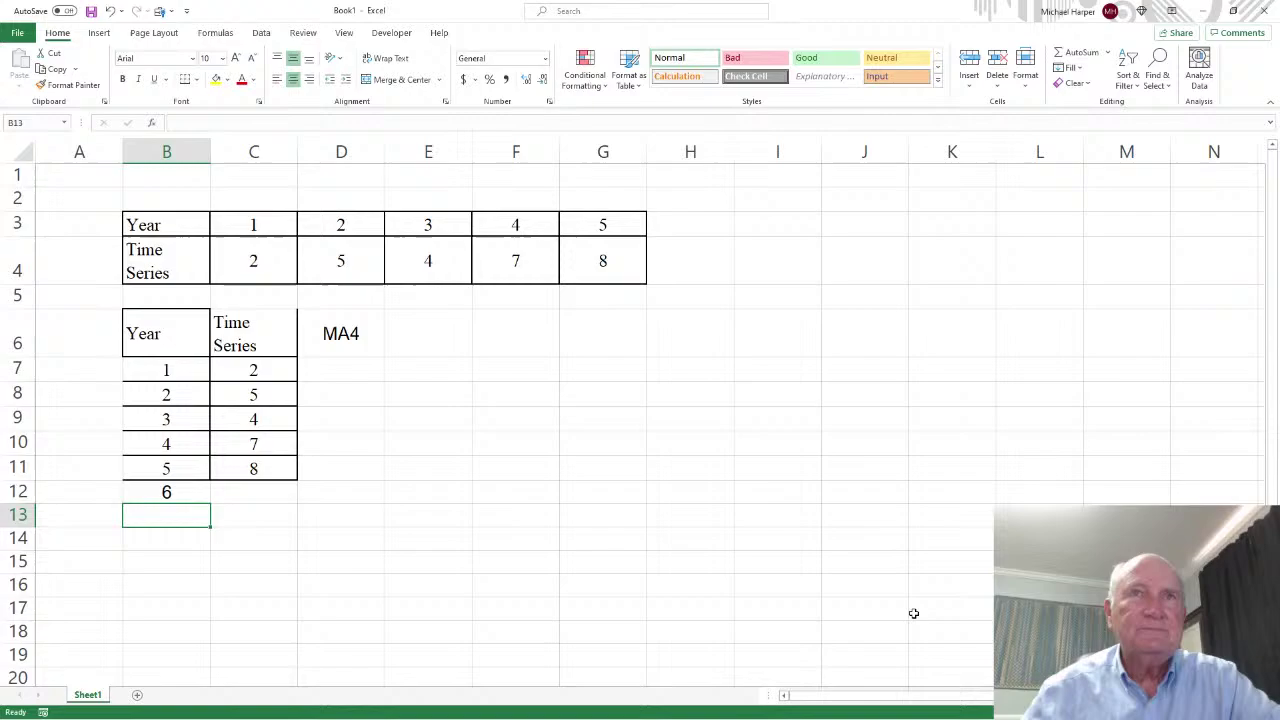
- Enter =AVERAGE(C7:C10) in D11, giving a 4-period moving average of 4.5
left_click_drag(248, 364, 262, 444)
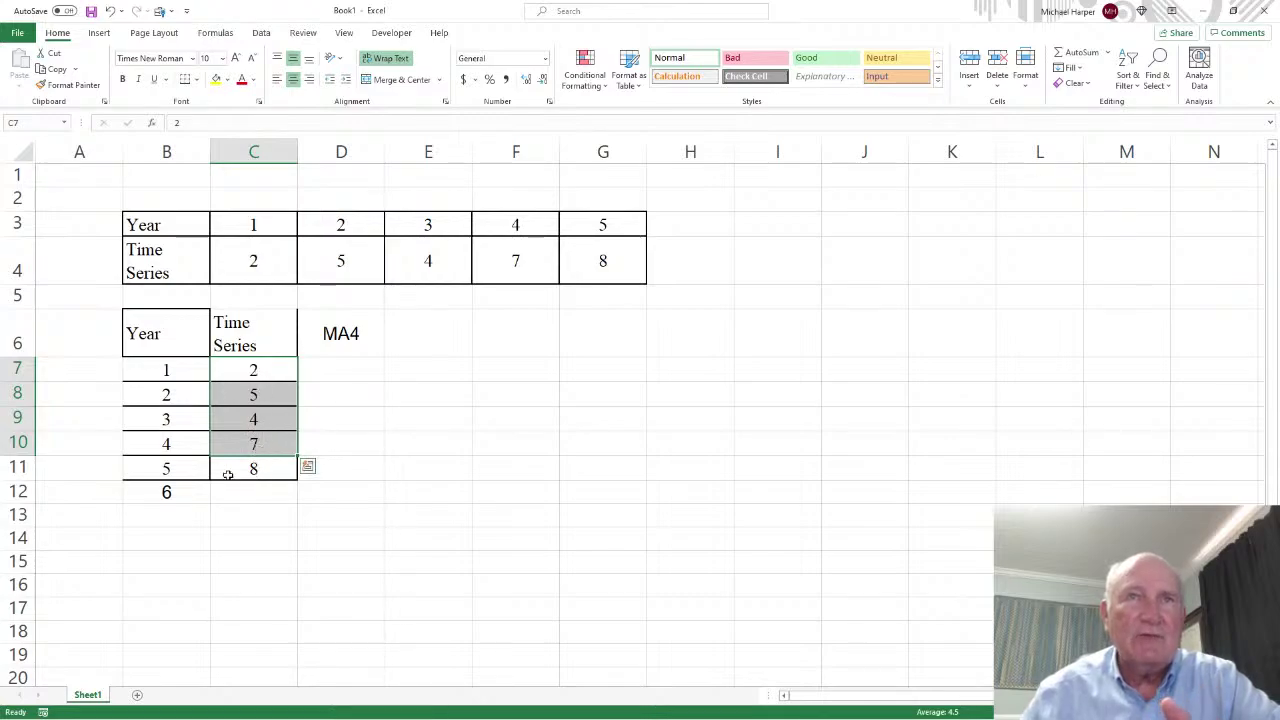
left_click(337, 468)
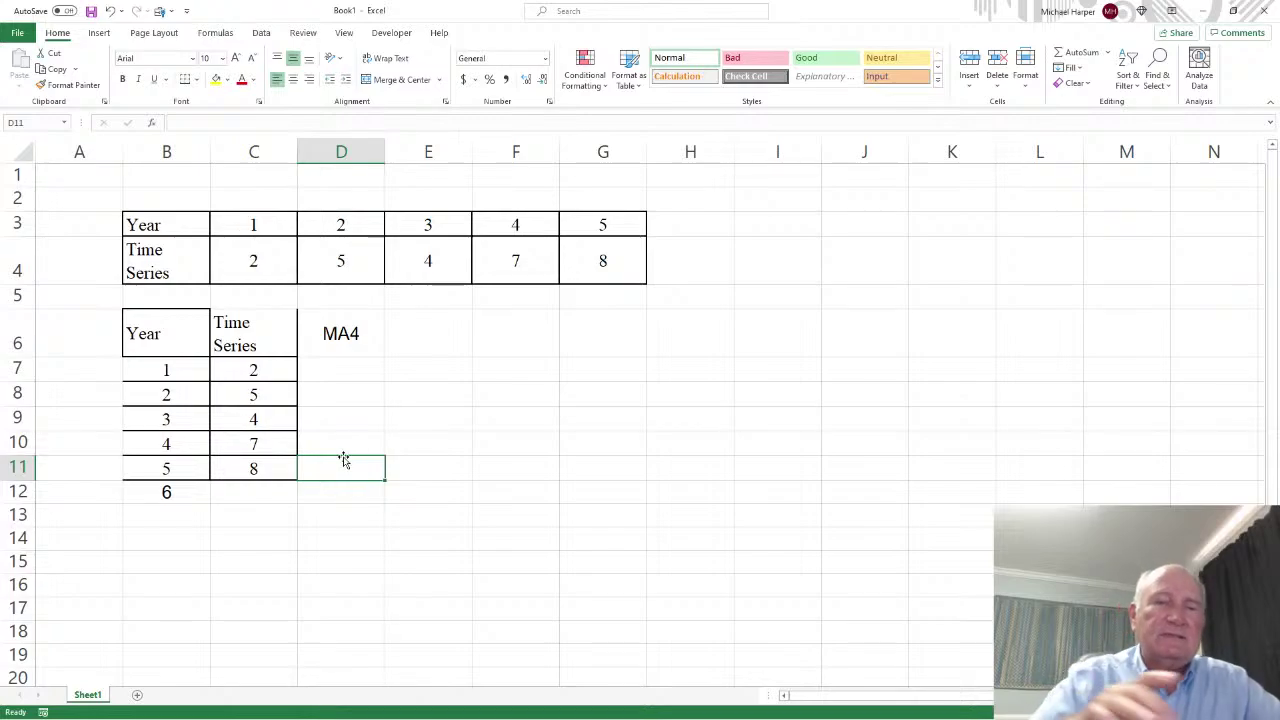
type("=average")
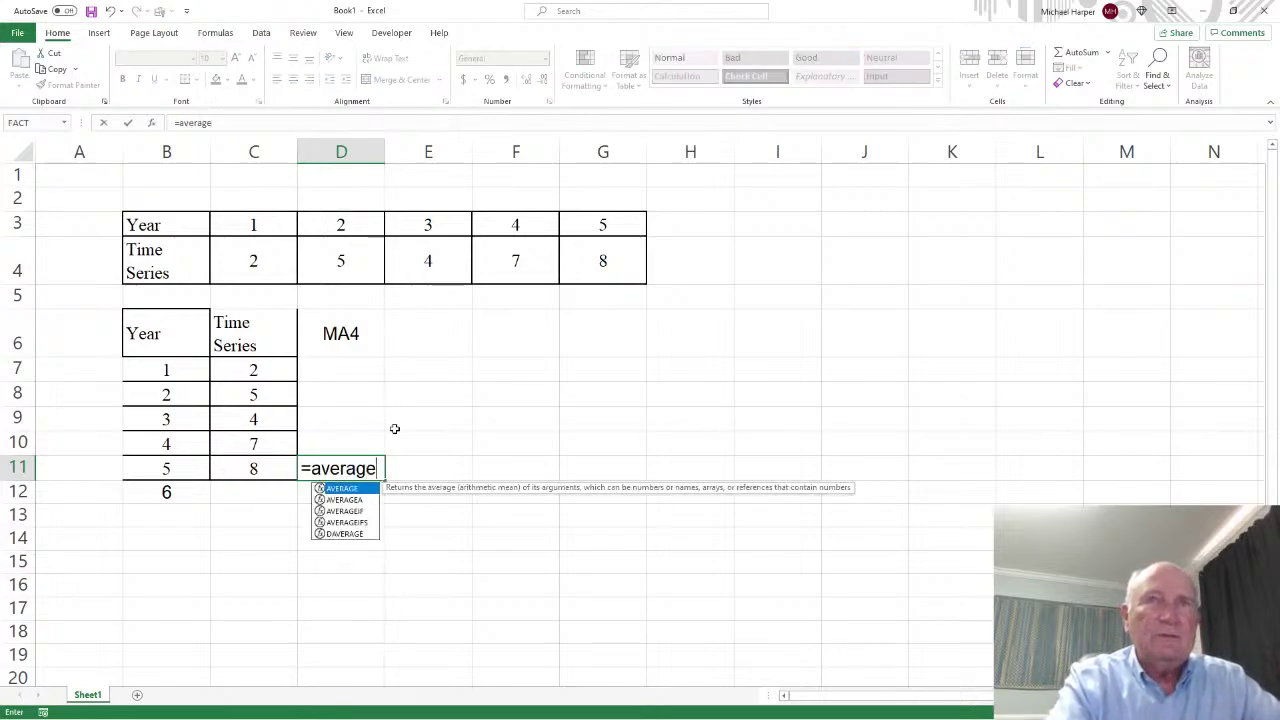
type("(")
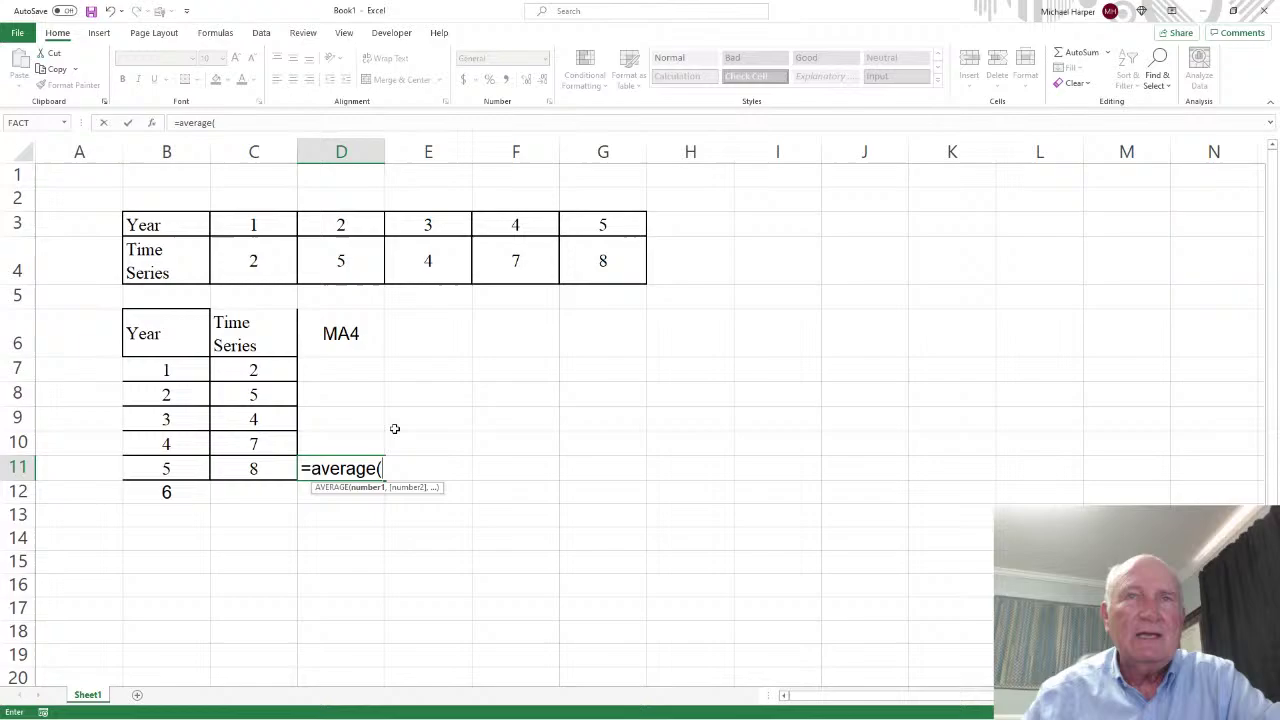
left_click(253, 371)
left_click_drag(253, 373, 251, 449)
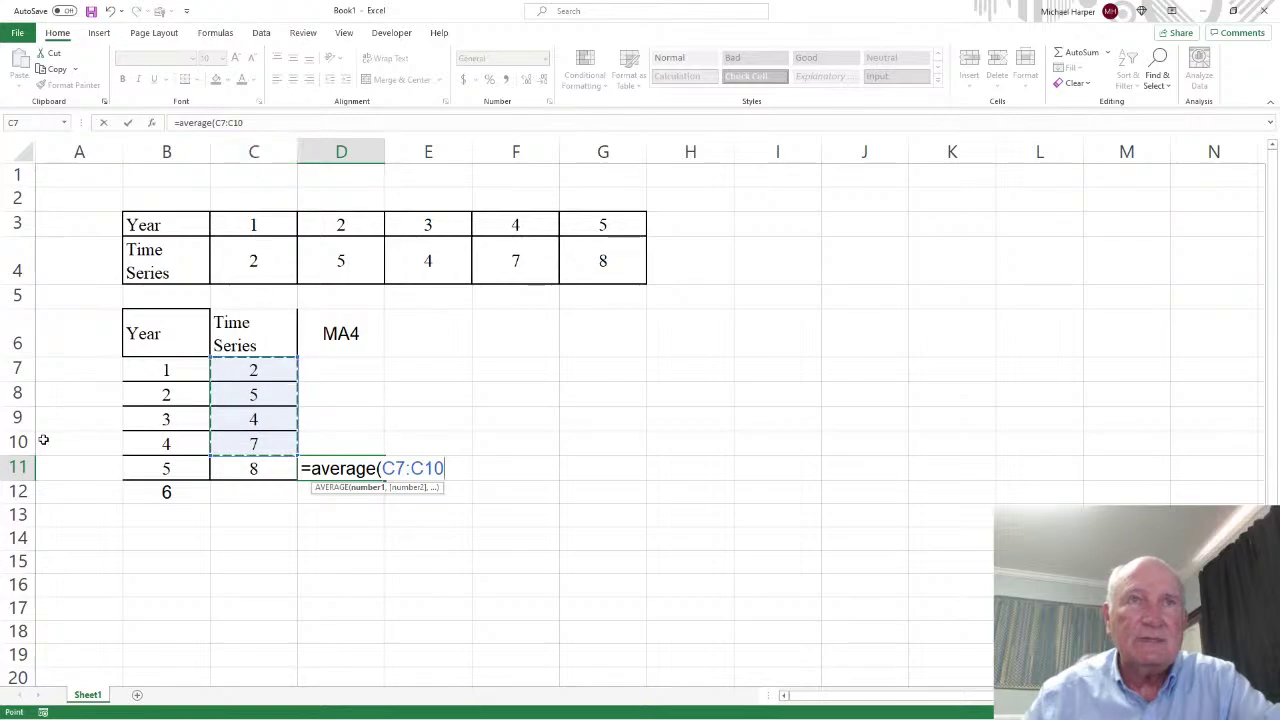
type(")")
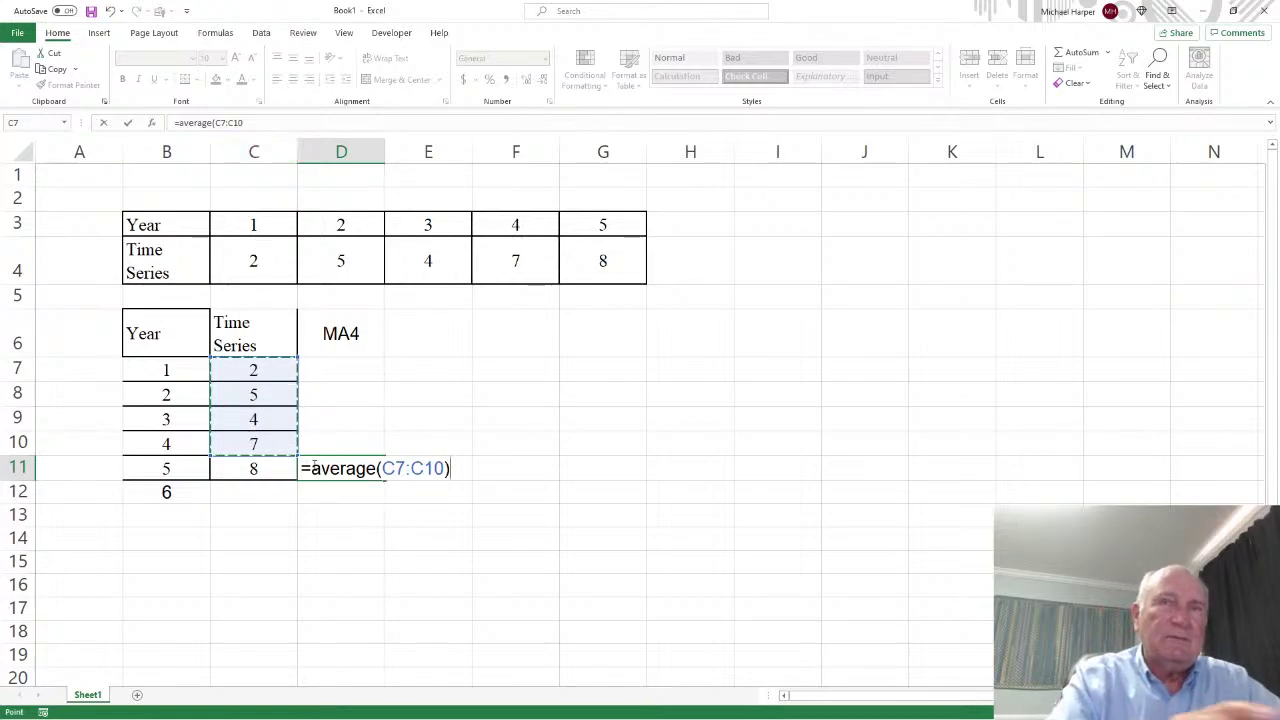
key("Return")
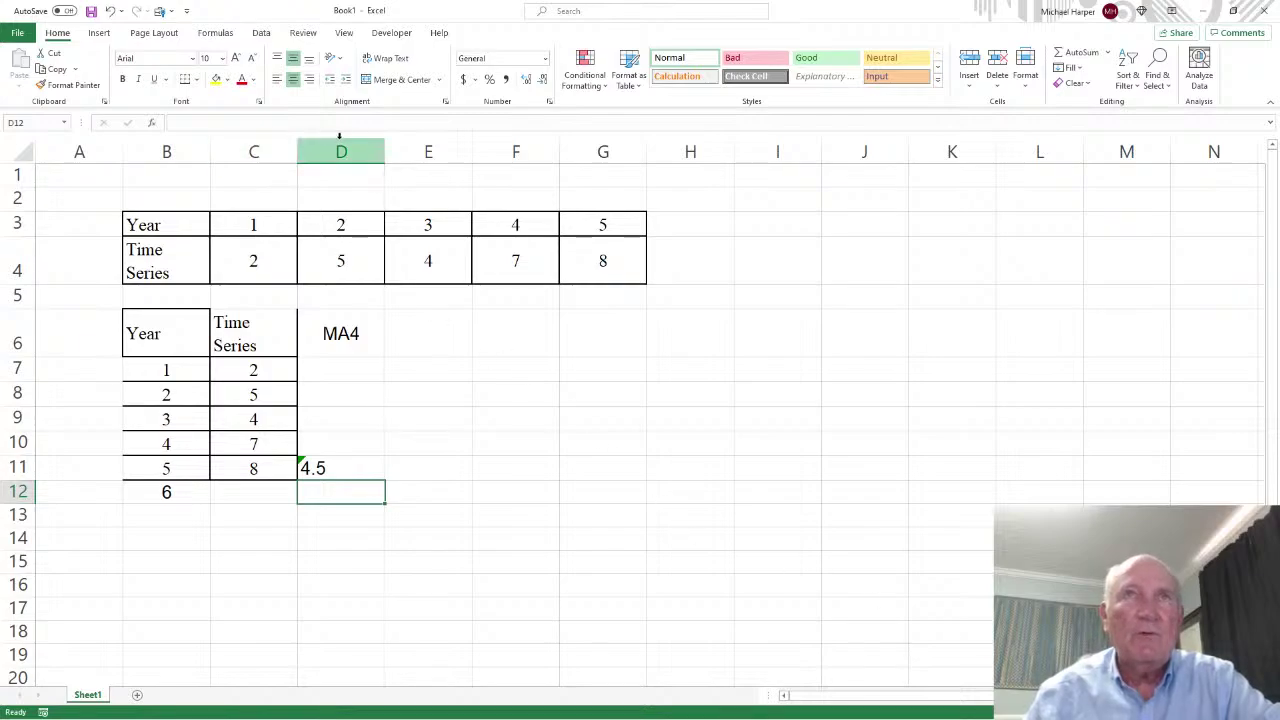
- Center column D and fill D11's moving-average formula down to D12, forecasting 6 for year 6
left_click(302, 148)
left_click(293, 79)
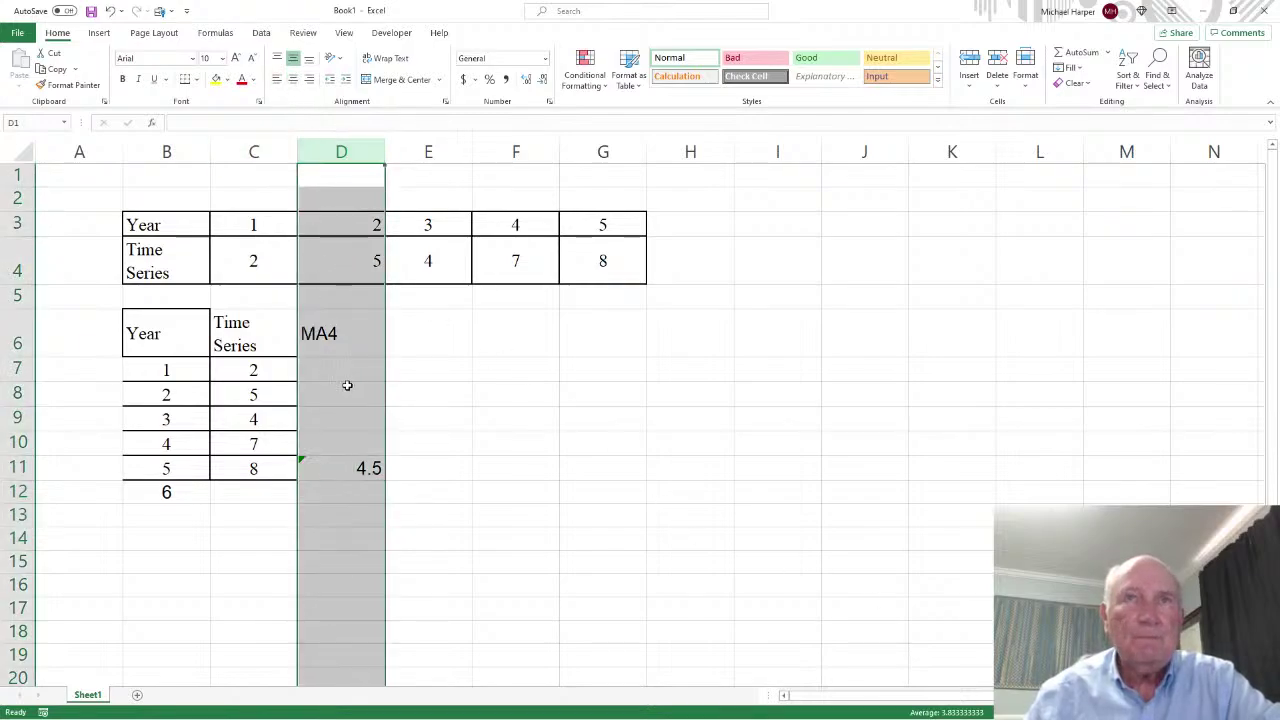
left_click(292, 79)
left_click(358, 468)
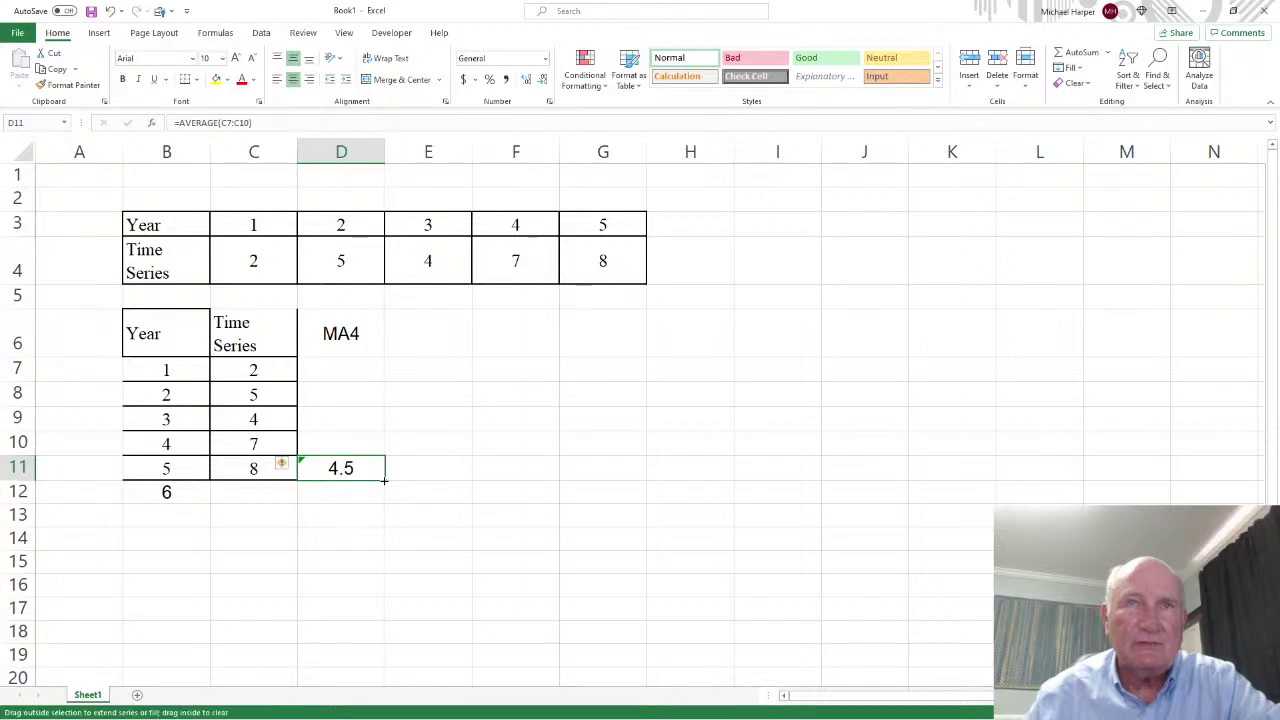
left_click_drag(384, 482, 385, 503)
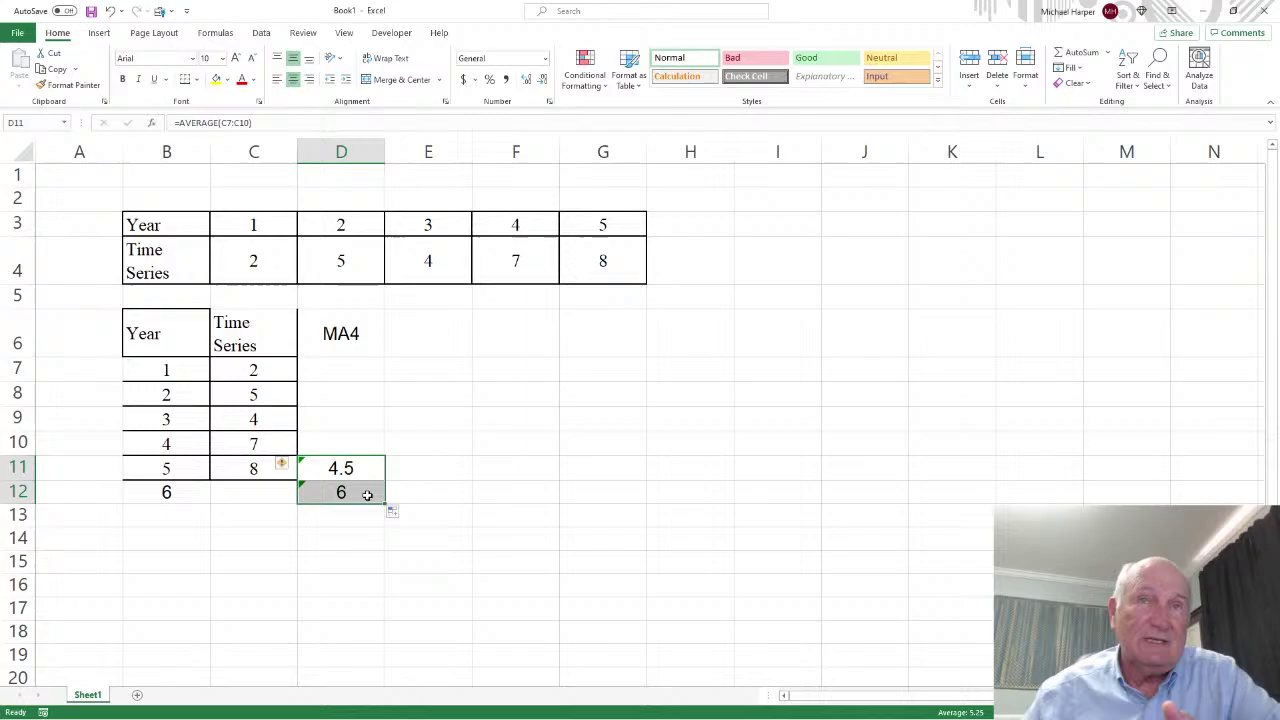
- Compare Excel's forecast of 6 with the quiz and highlight answer D. 6.0 for Question 2
left_click(1235, 12)
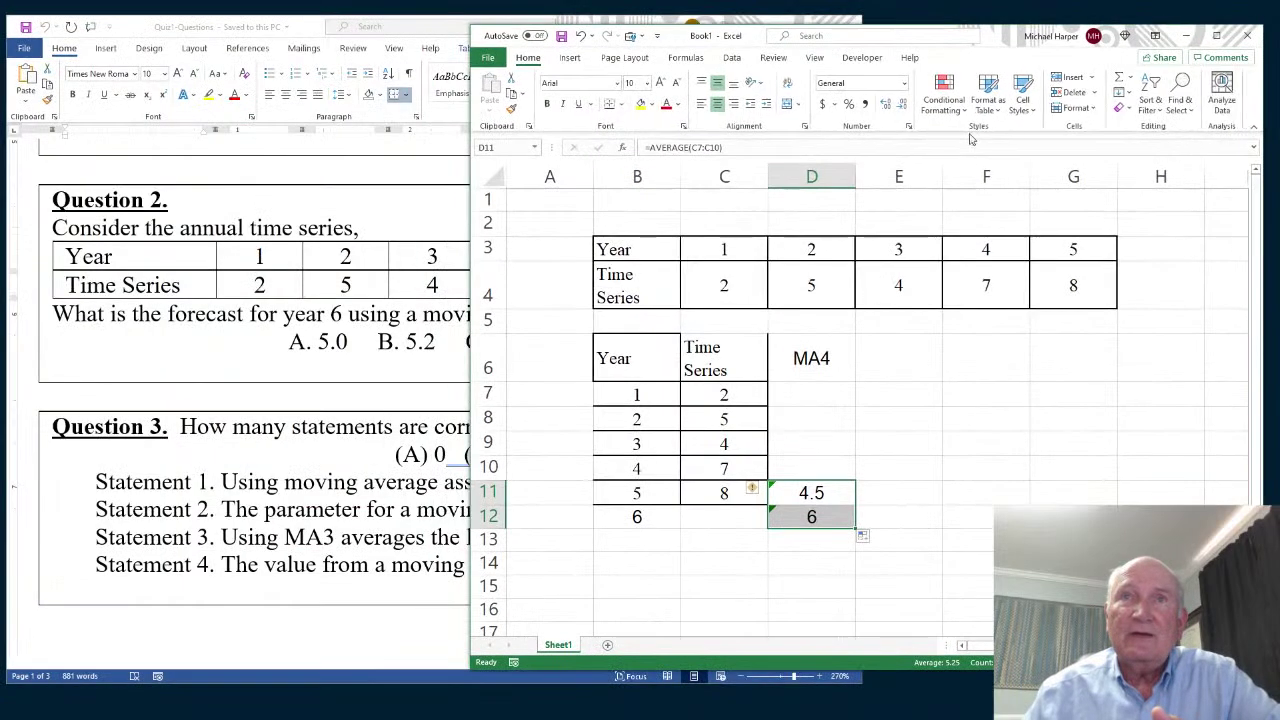
left_click(352, 350)
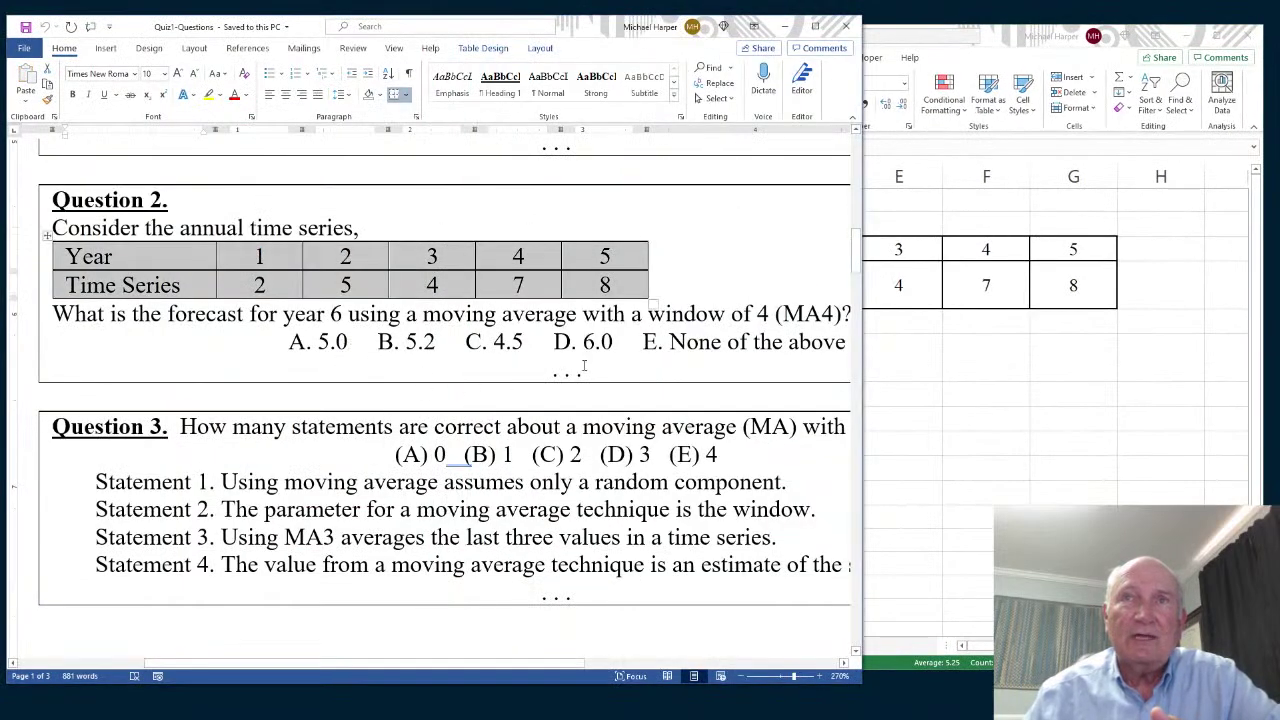
left_click_drag(556, 342, 643, 342)
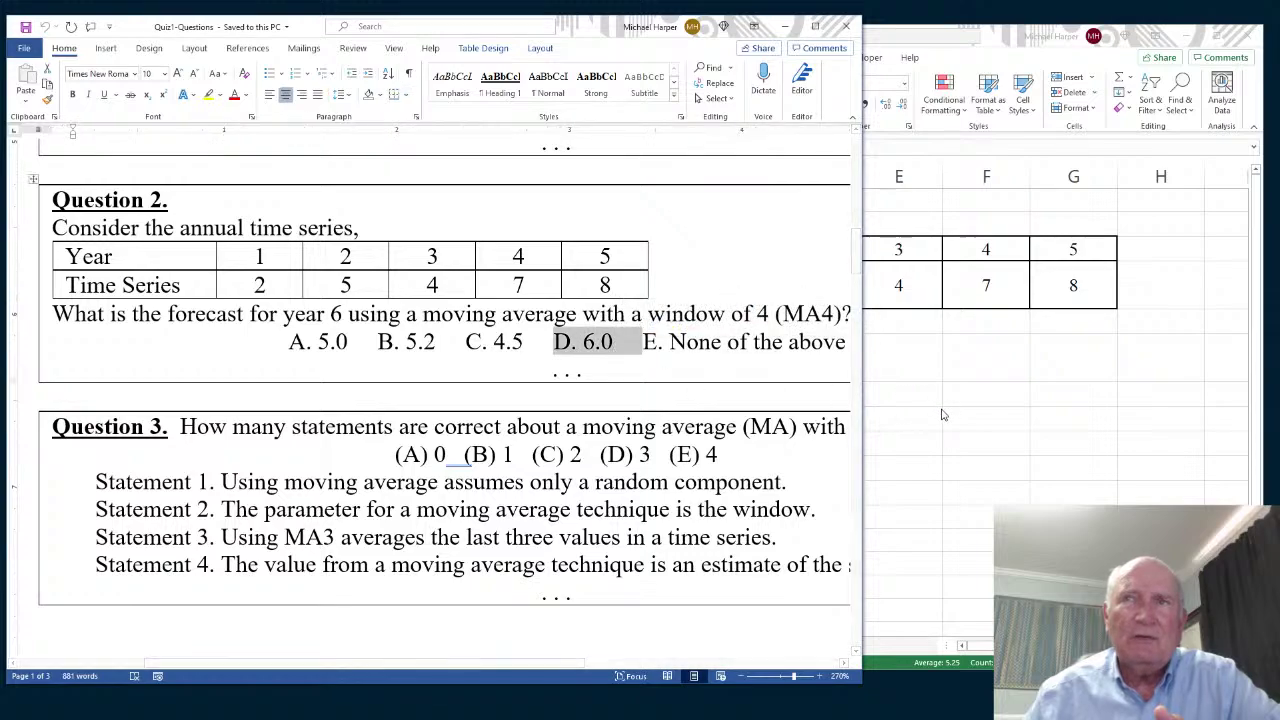
left_click(941, 417)
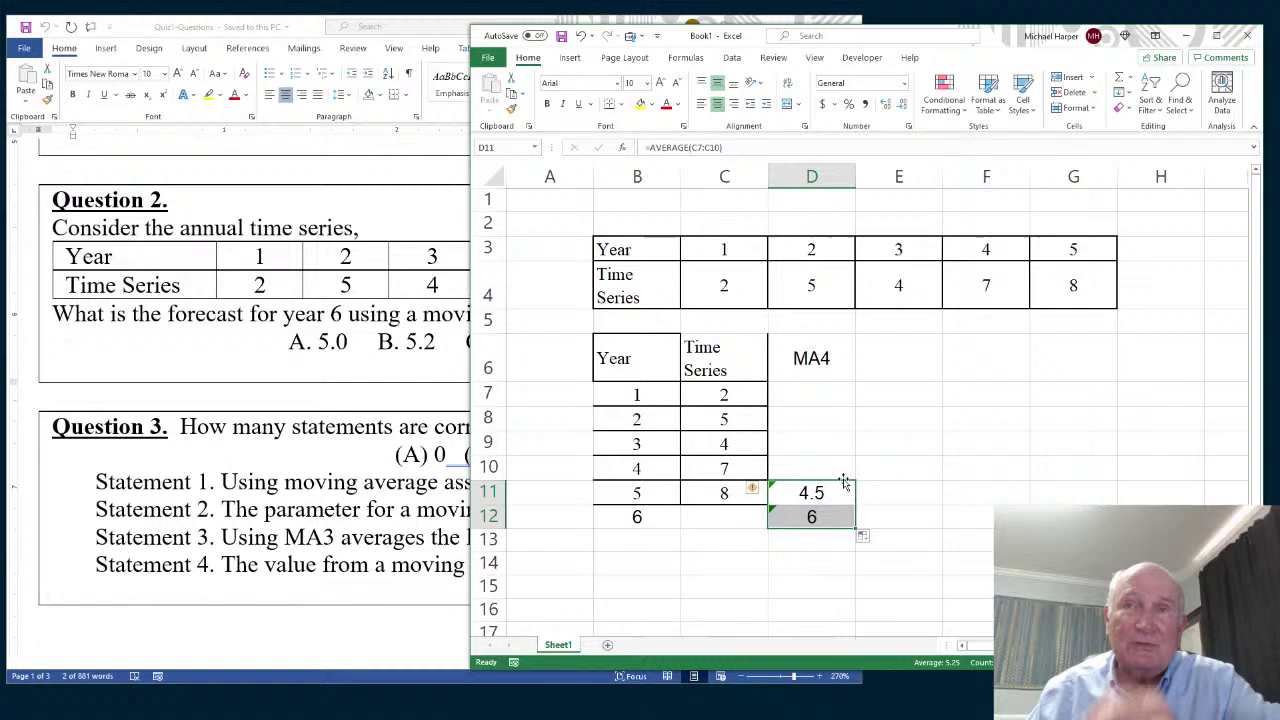
left_click(312, 500)
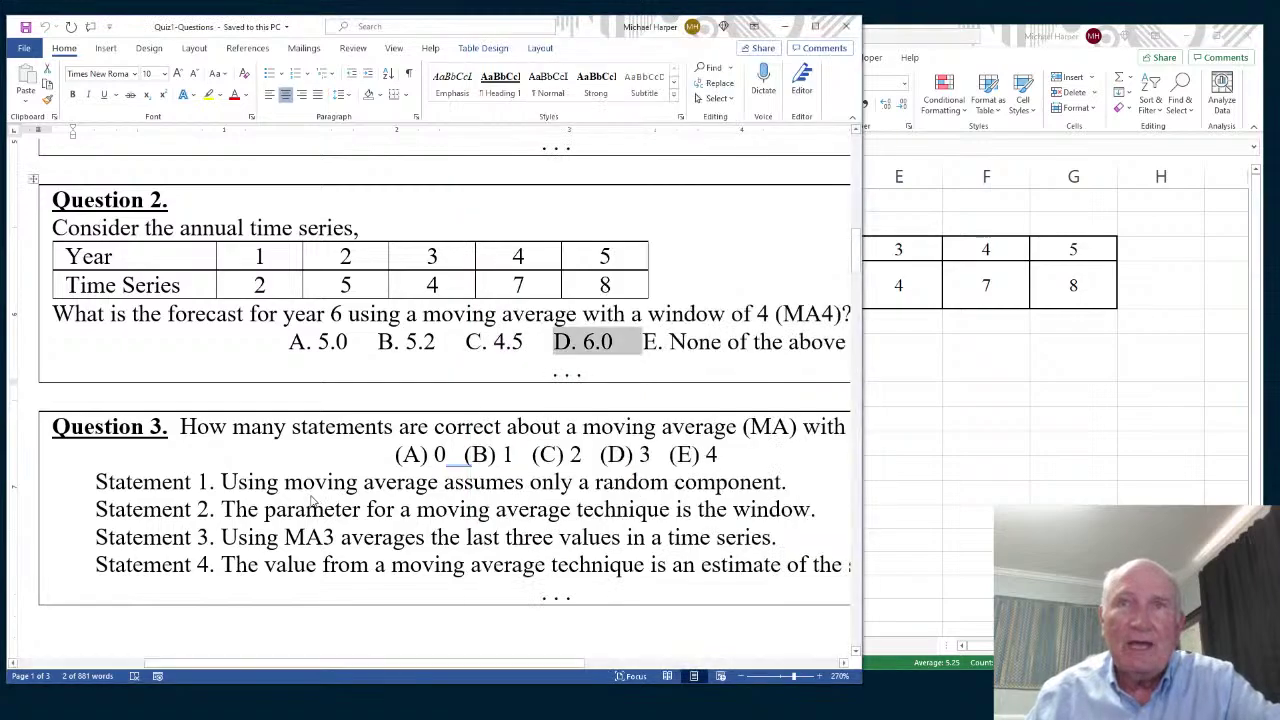
scroll(552, 454, "down", 2)
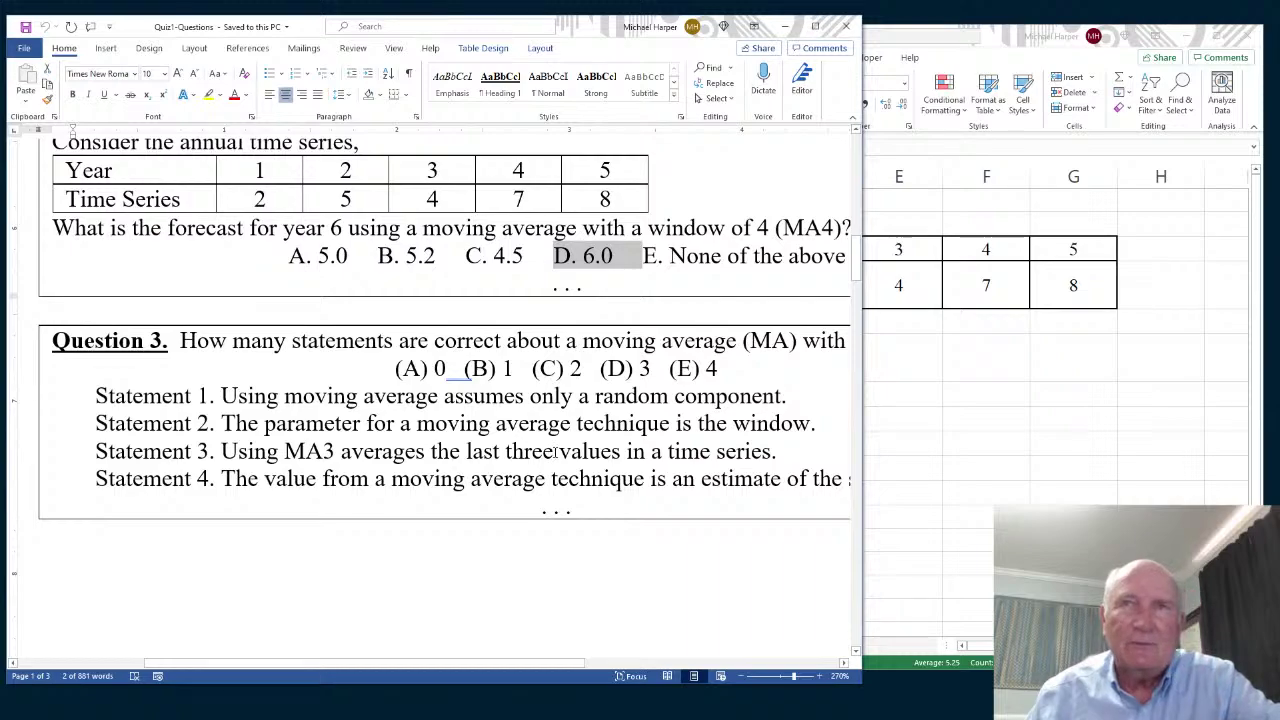
- Scroll to Question 4 and select its weekly Week and Time Series table
scroll(555, 452, "down", 15)
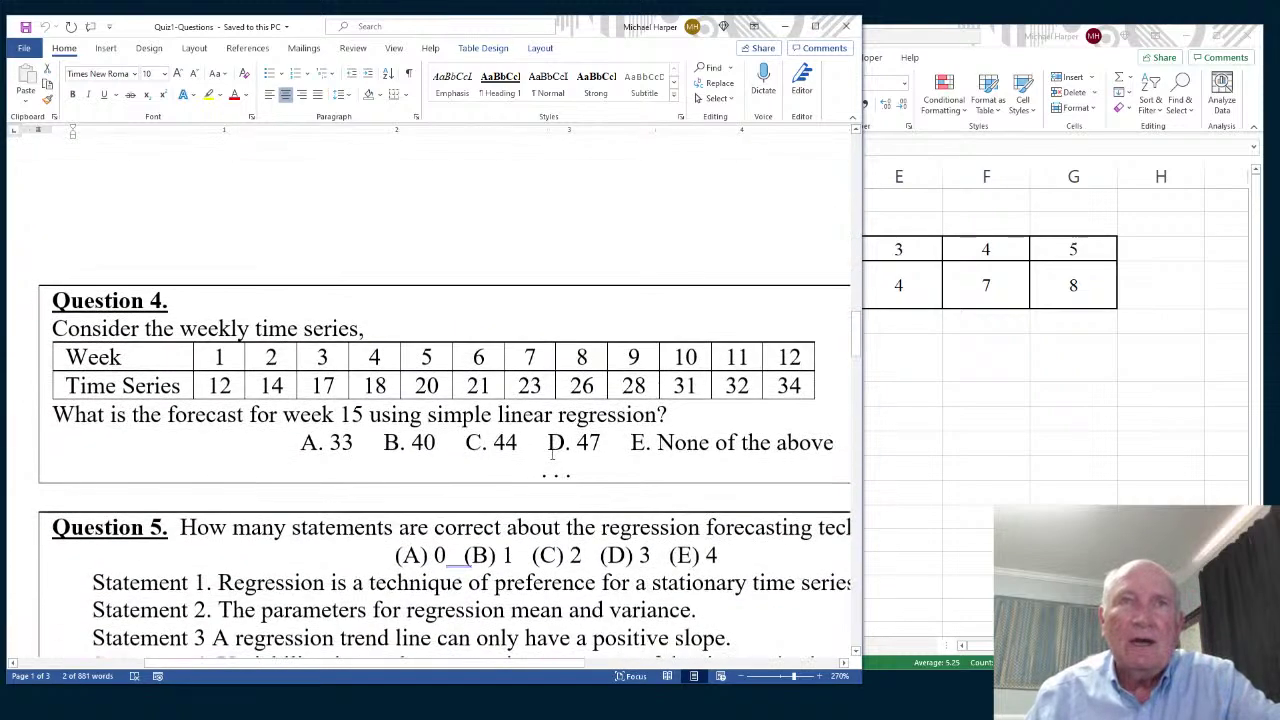
left_click_drag(370, 414, 628, 444)
left_click_drag(170, 358, 765, 385)
key("ctrl+c")
left_click(765, 385)
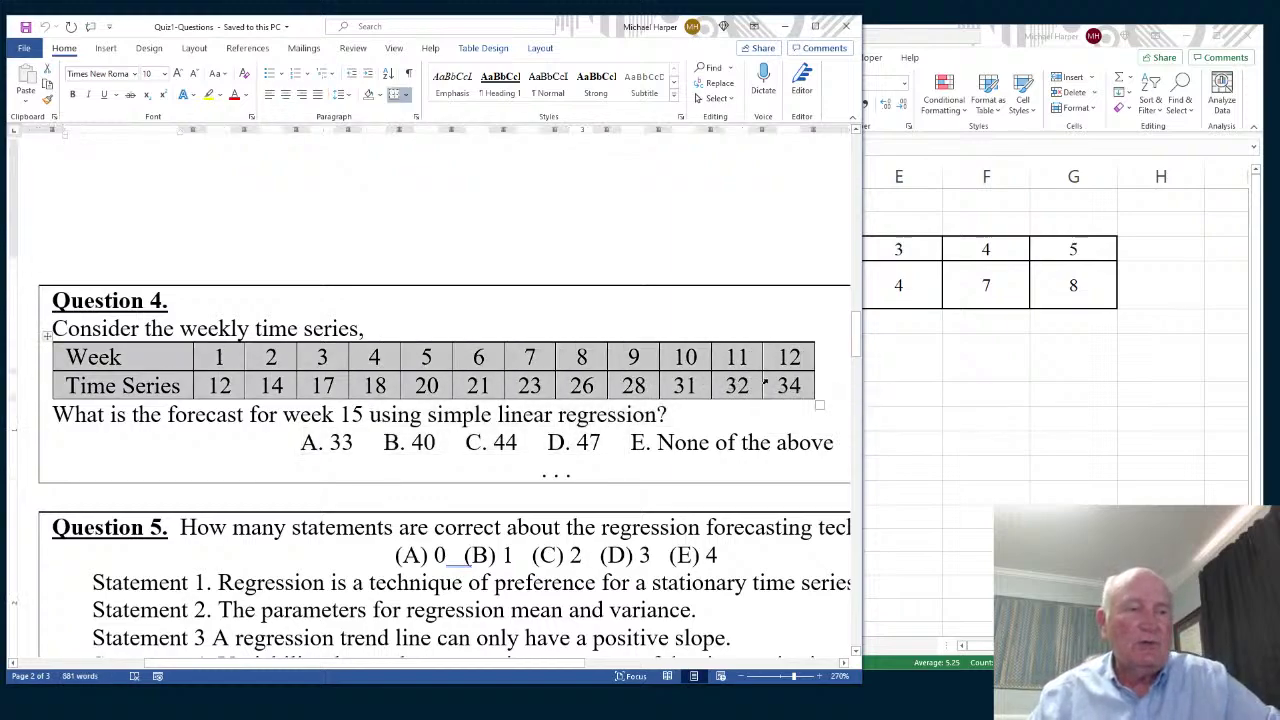
- Maximize Excel and paste Question 4's weekly time series into B15:N16
key("alt+Tab")
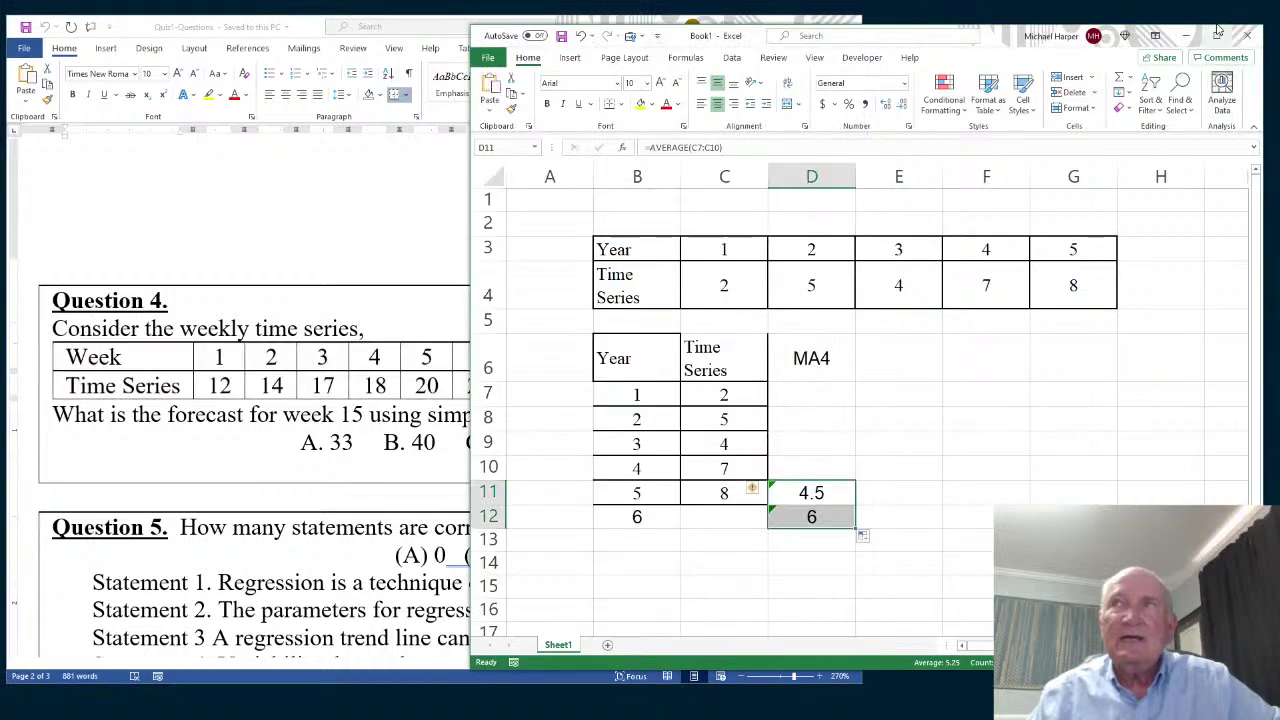
left_click(1218, 36)
scroll(484, 270, "down", 4)
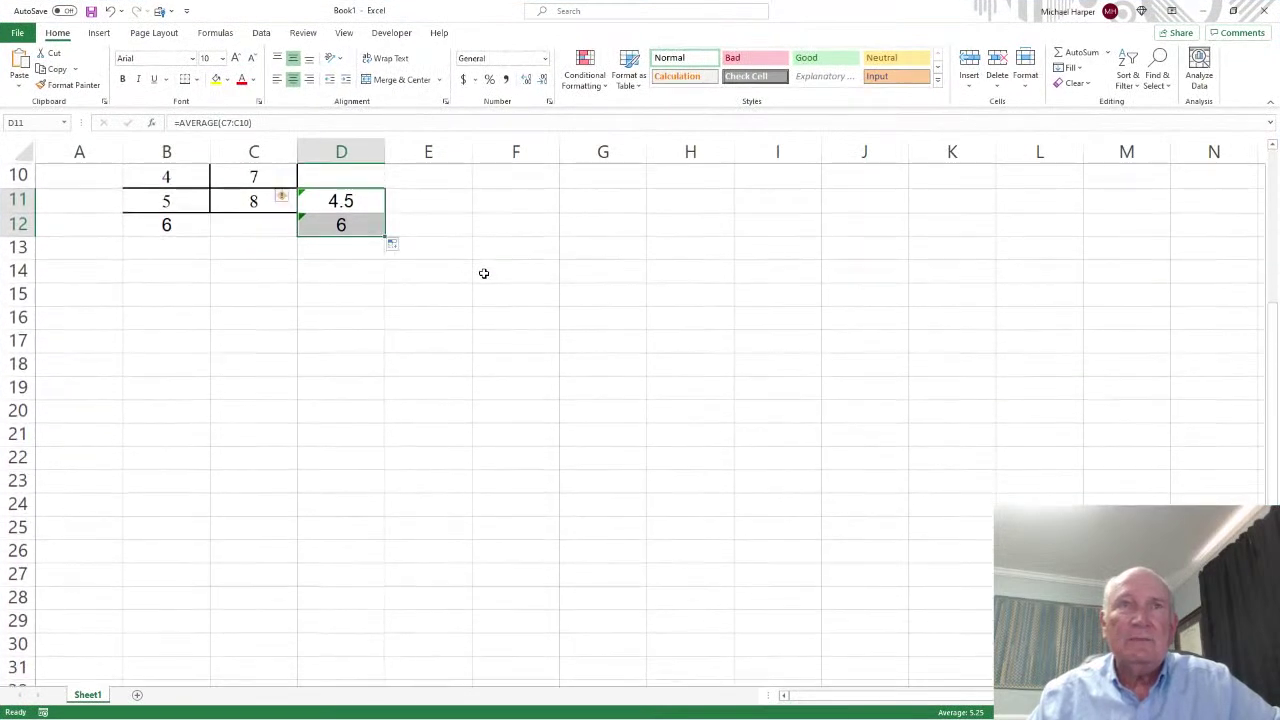
scroll(484, 273, "up", 2)
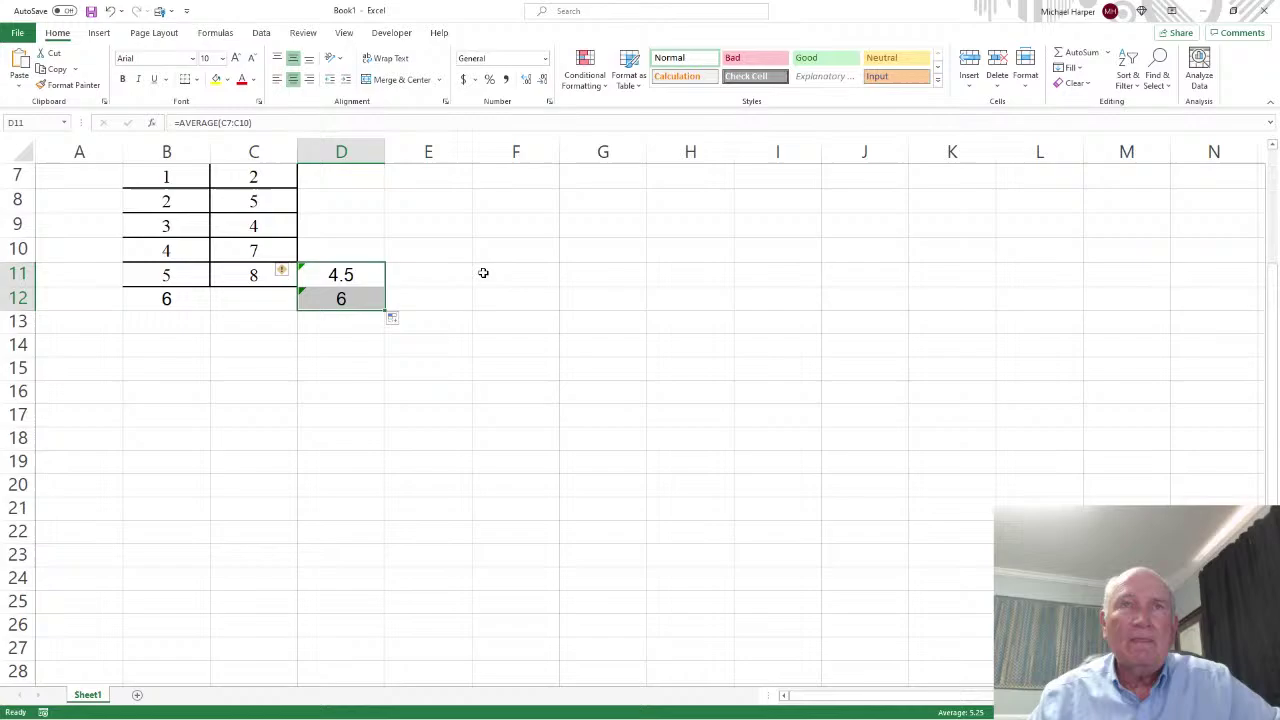
left_click(175, 374)
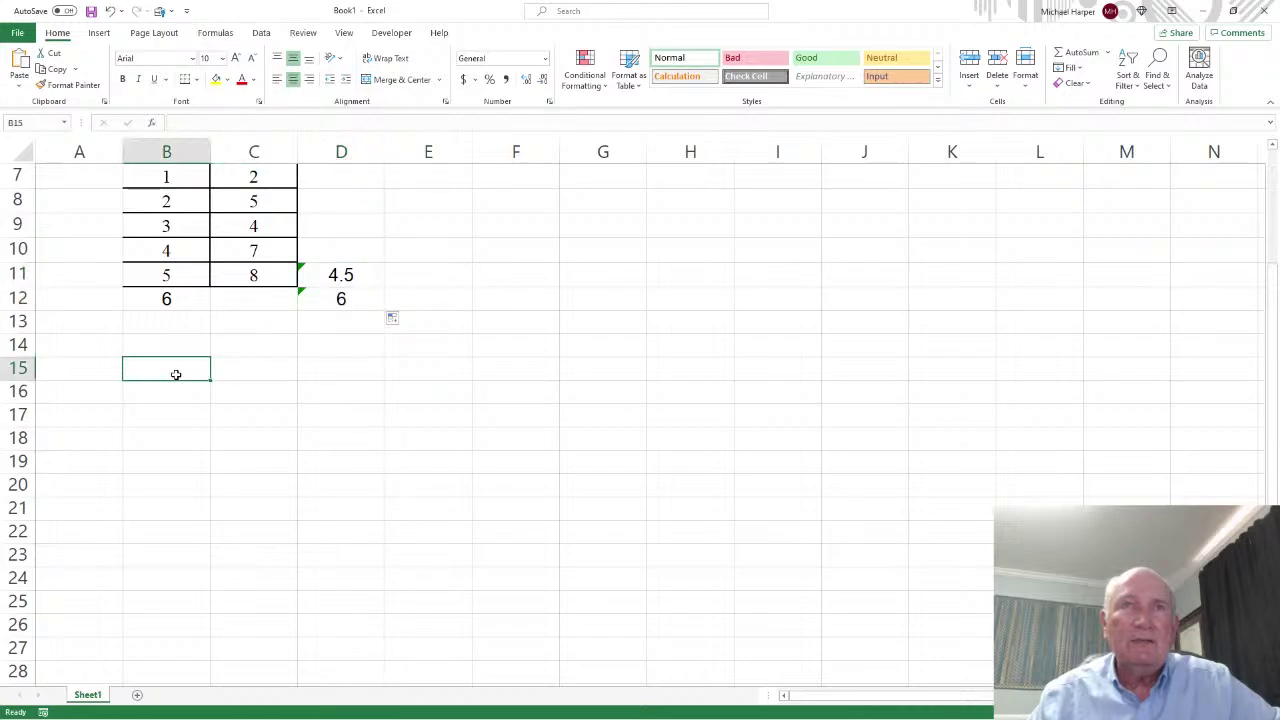
key("ctrl+v")
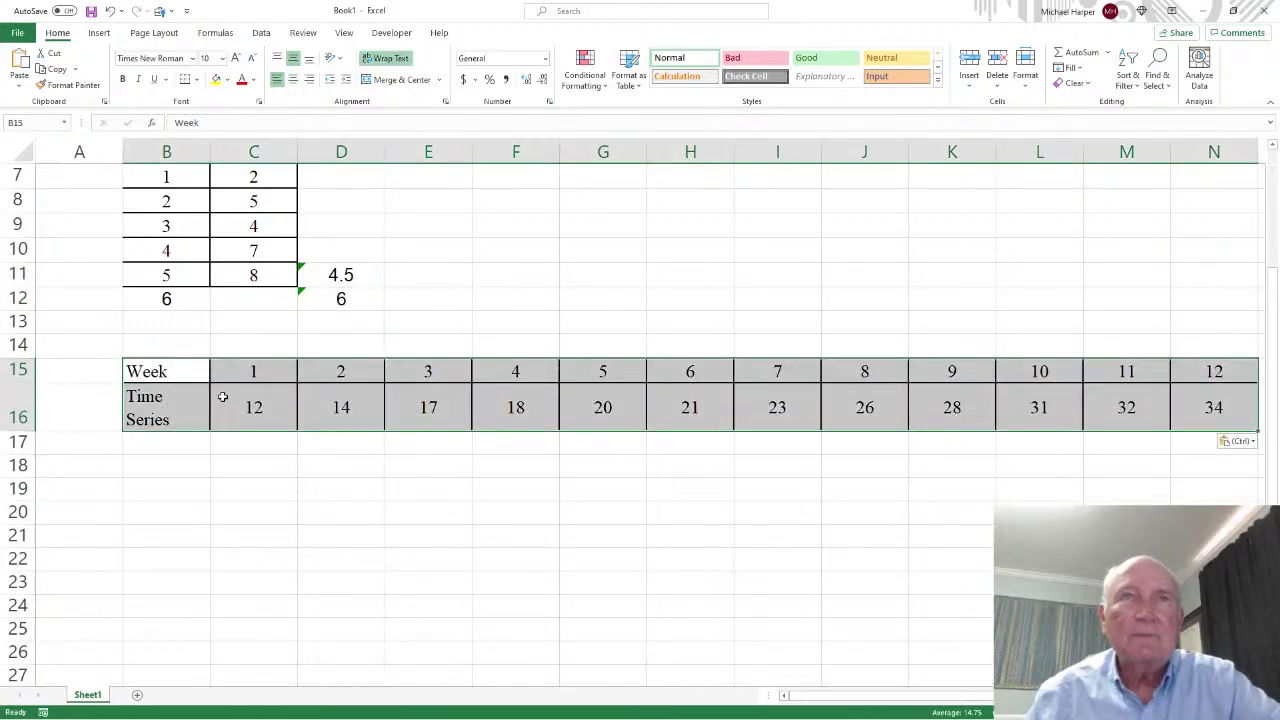
scroll(357, 427, "up", 2)
left_click(411, 416)
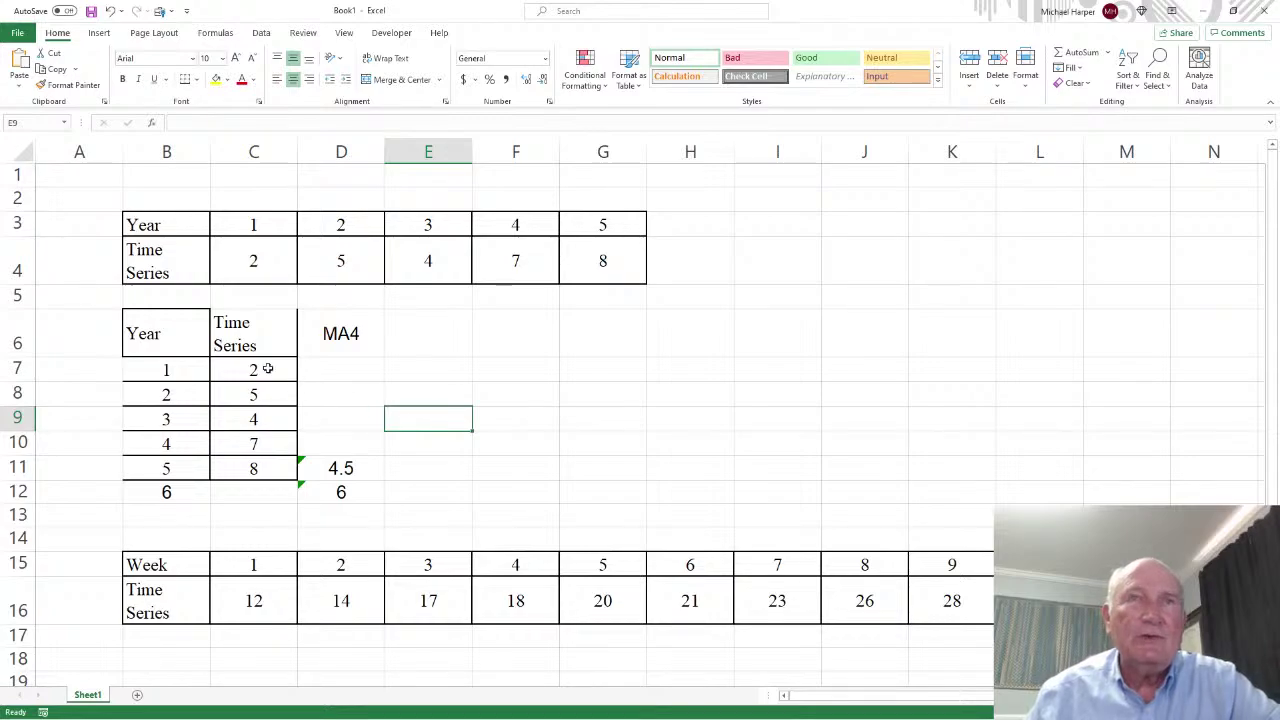
- Chart B6:C11 as a Scatter with Straight Lines and Markers, then move and shrink it beside the table
left_click_drag(157, 339, 228, 469)
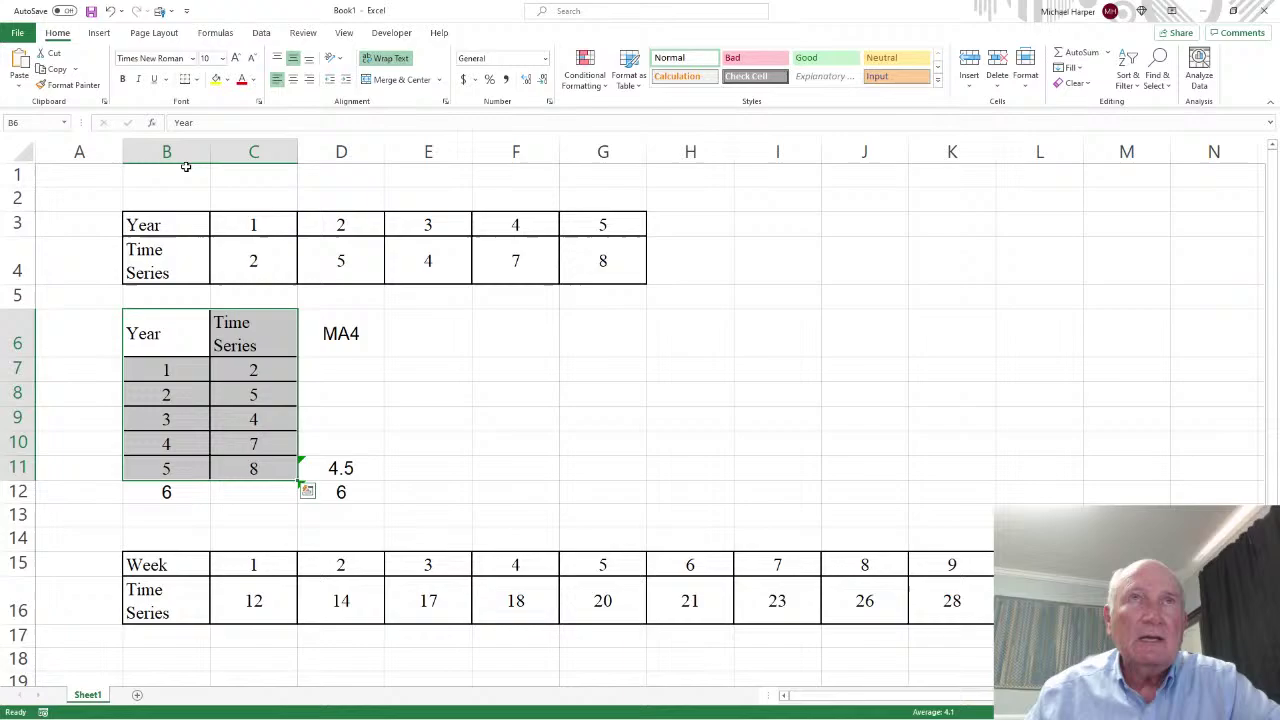
left_click(99, 33)
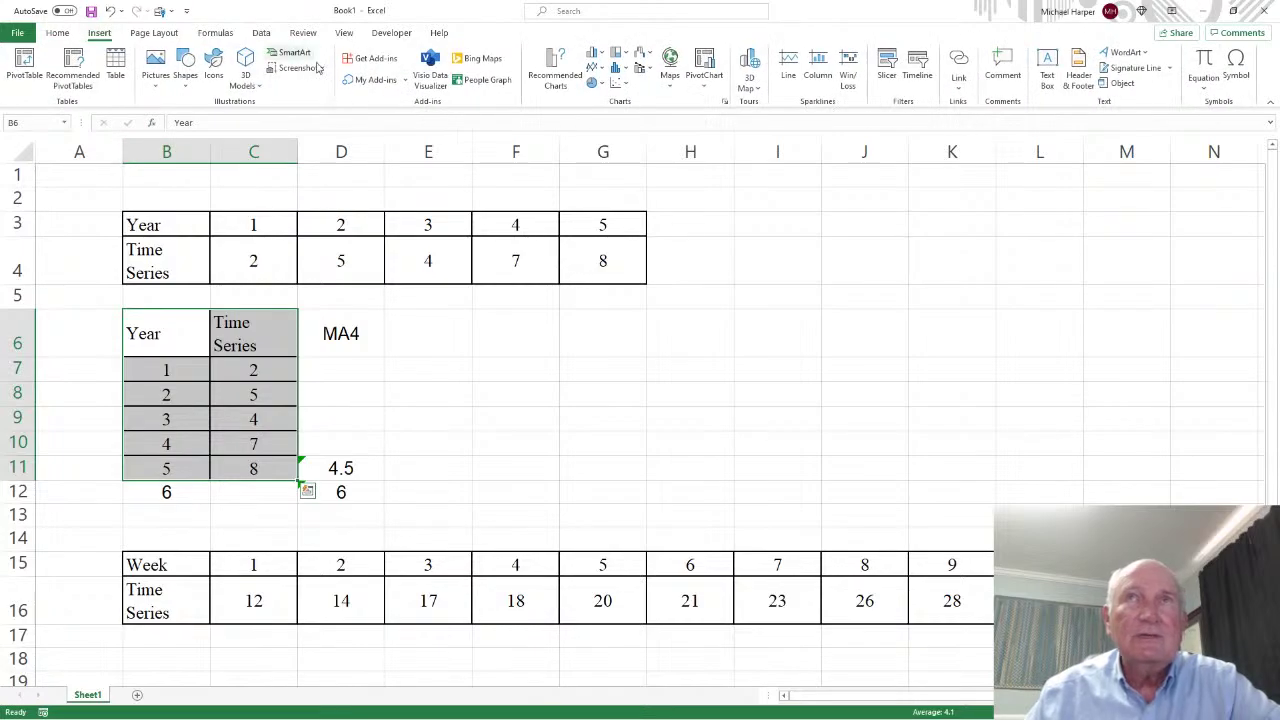
left_click(618, 85)
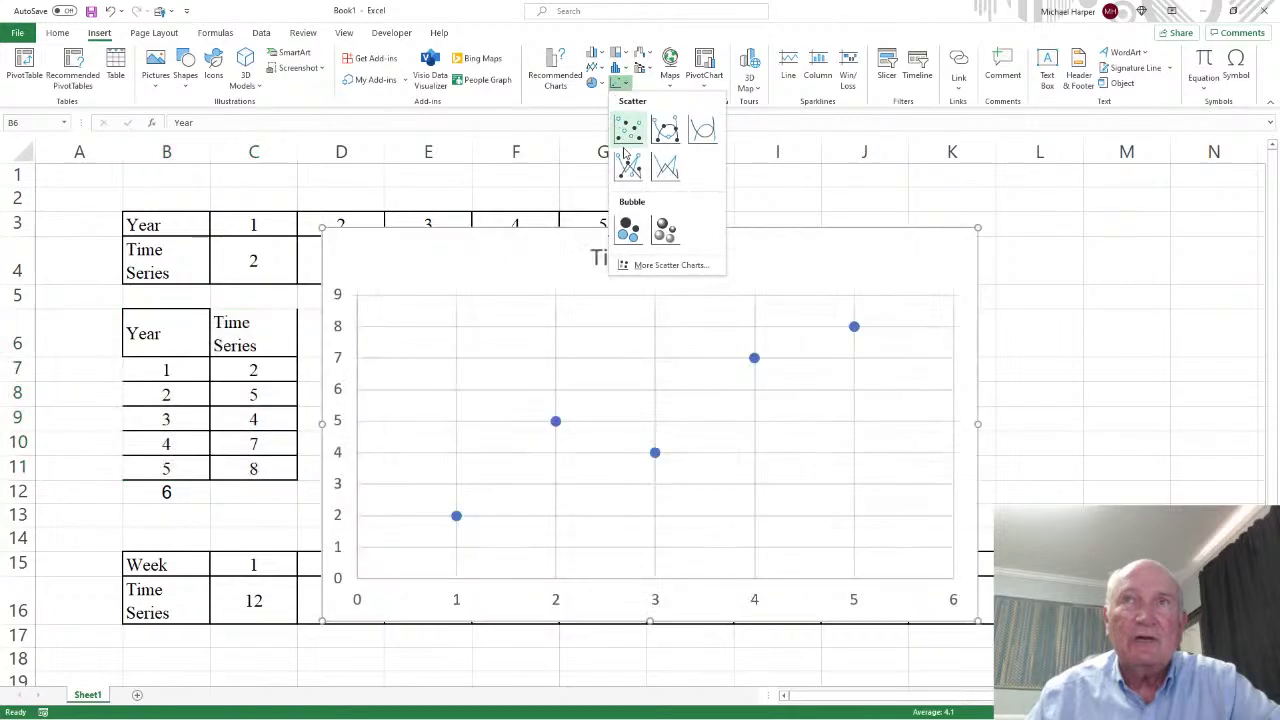
left_click(628, 167)
left_click_drag(567, 290, 669, 249)
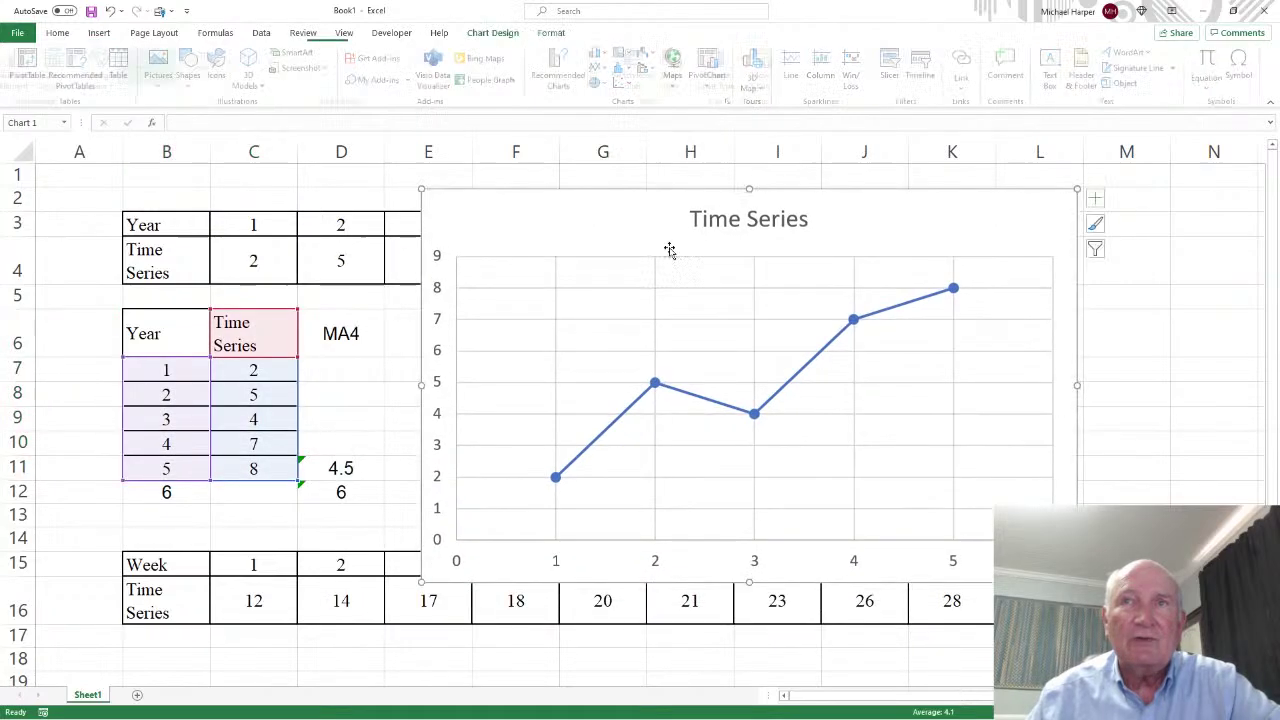
left_click_drag(1077, 582, 879, 448)
left_click_drag(536, 204, 546, 248)
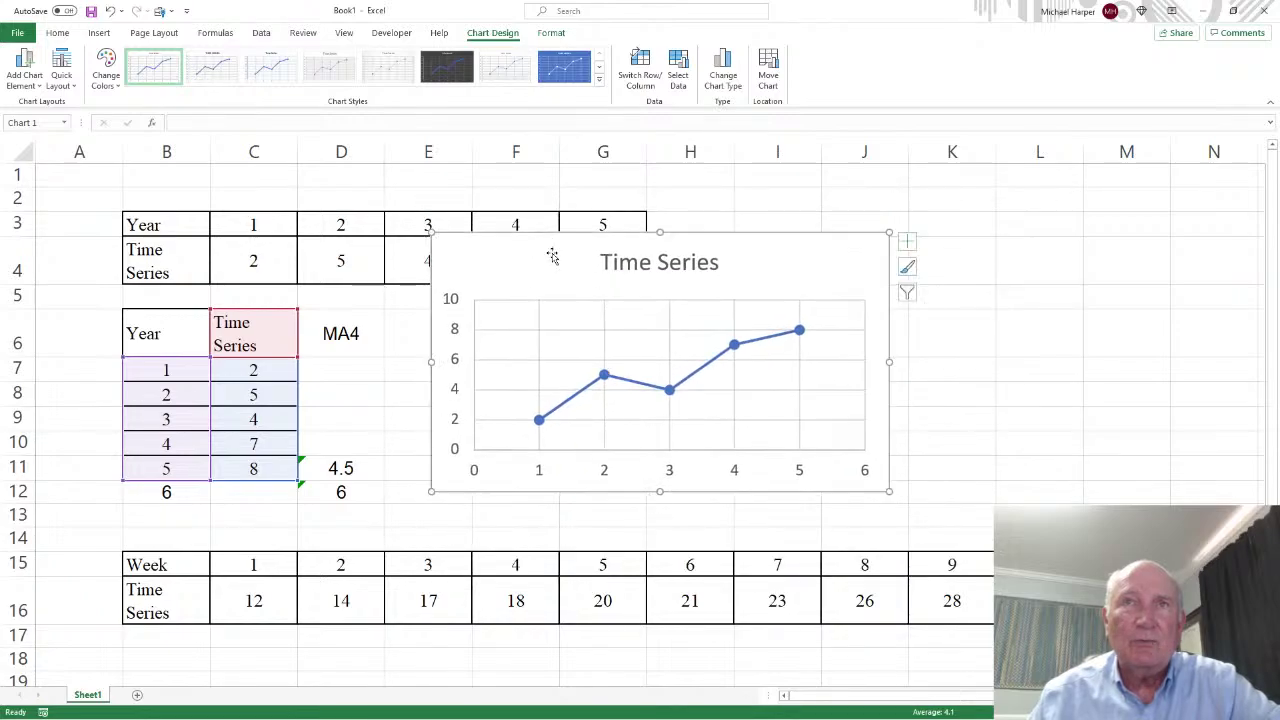
scroll(627, 401, "down", 2)
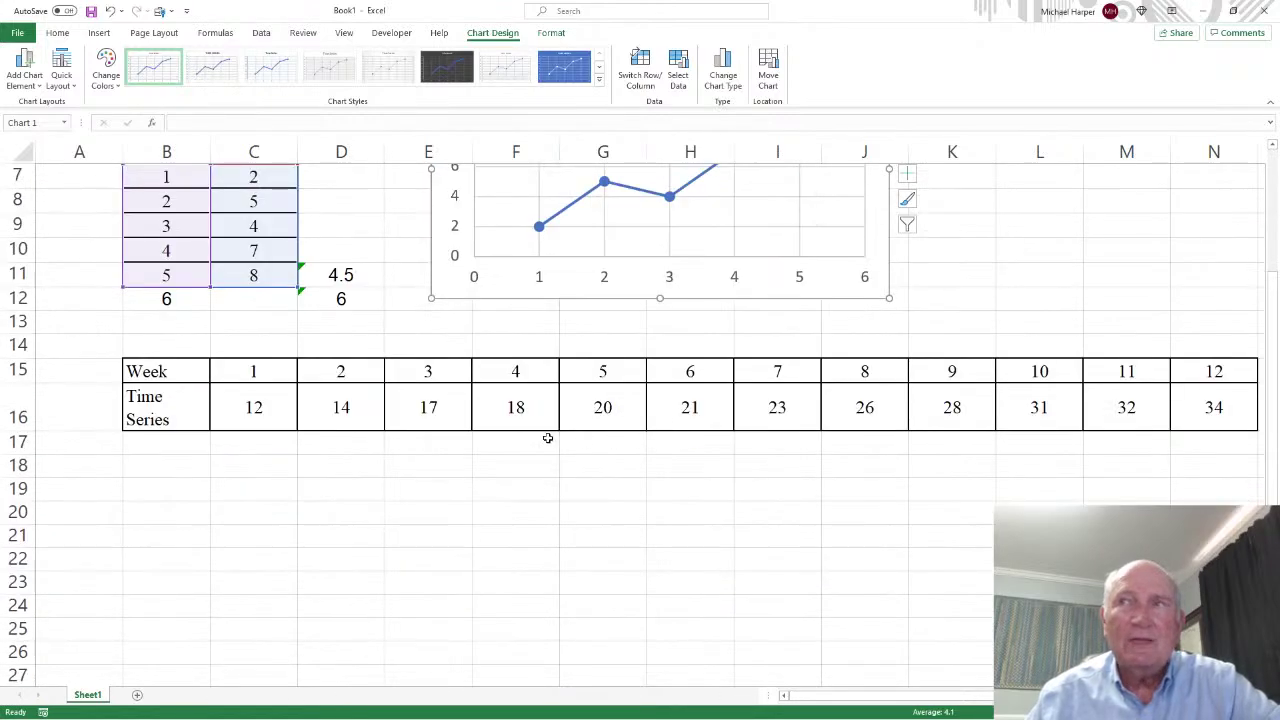
- Highlight 'simple linear regression', 'for week 15' and 'weekly time series' in Question 4, then maximize Excel
left_click(1233, 10)
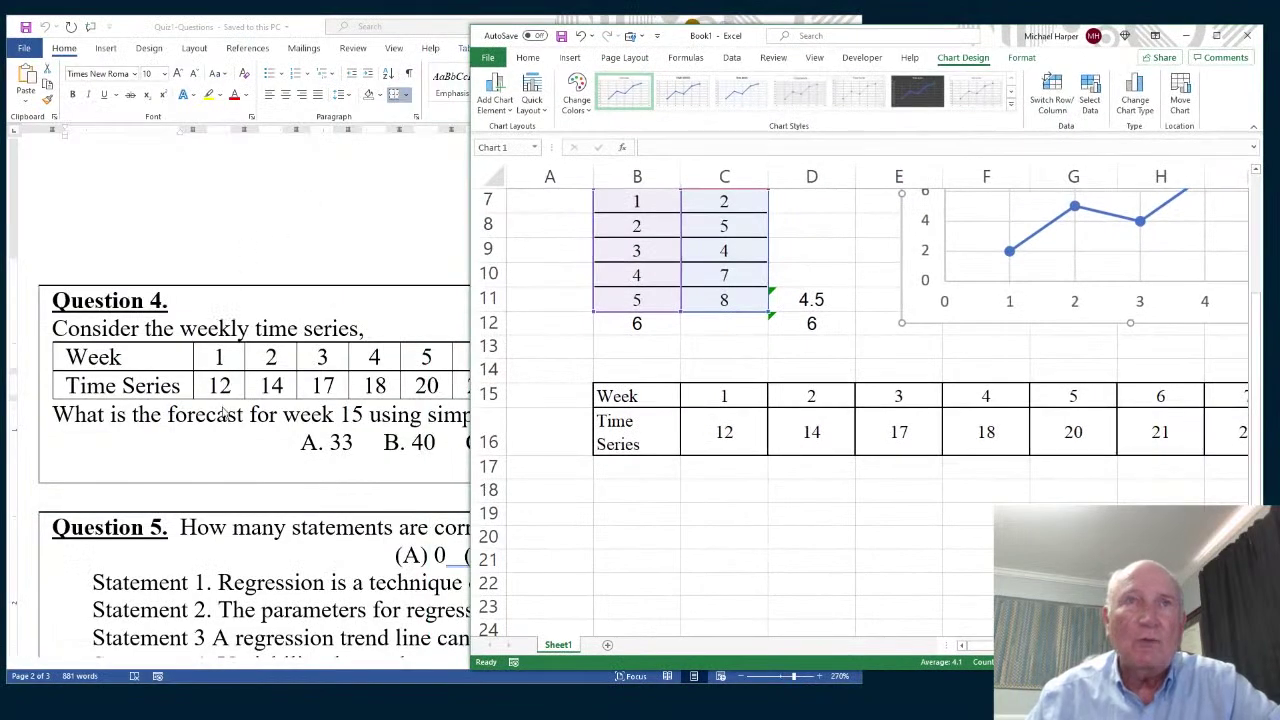
left_click(226, 413)
left_click_drag(441, 416, 656, 415)
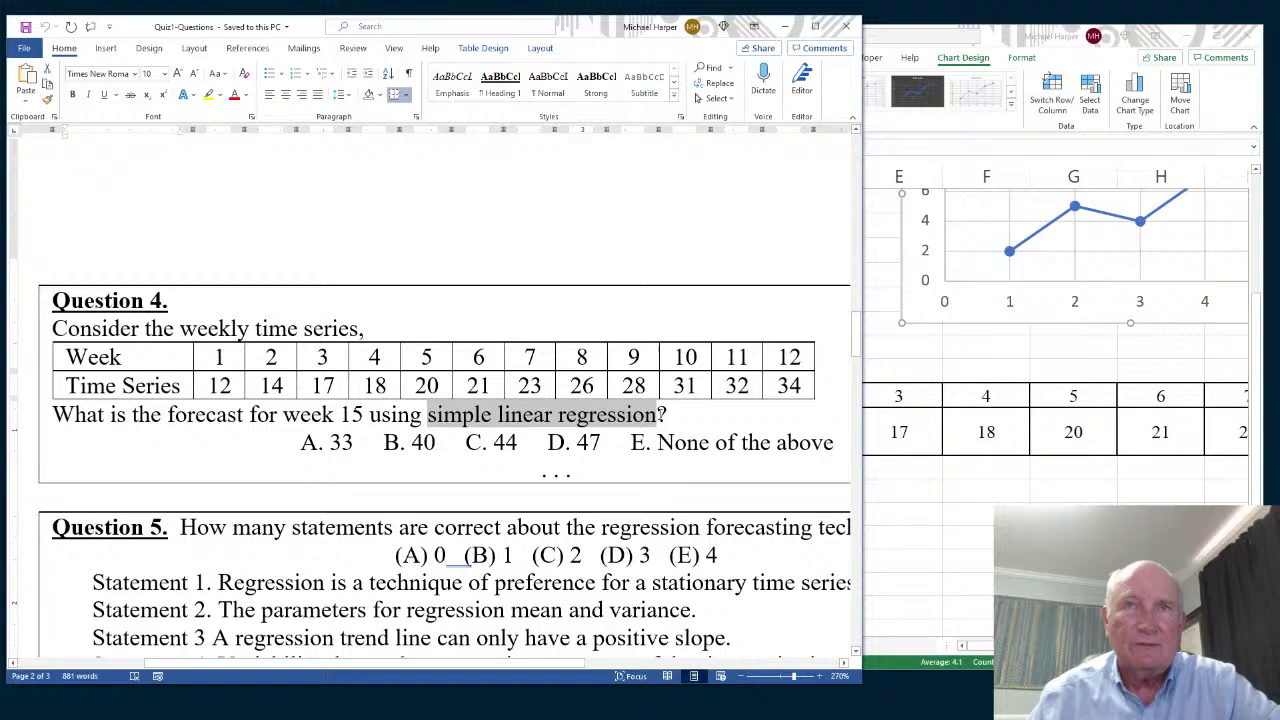
left_click_drag(250, 415, 367, 415)
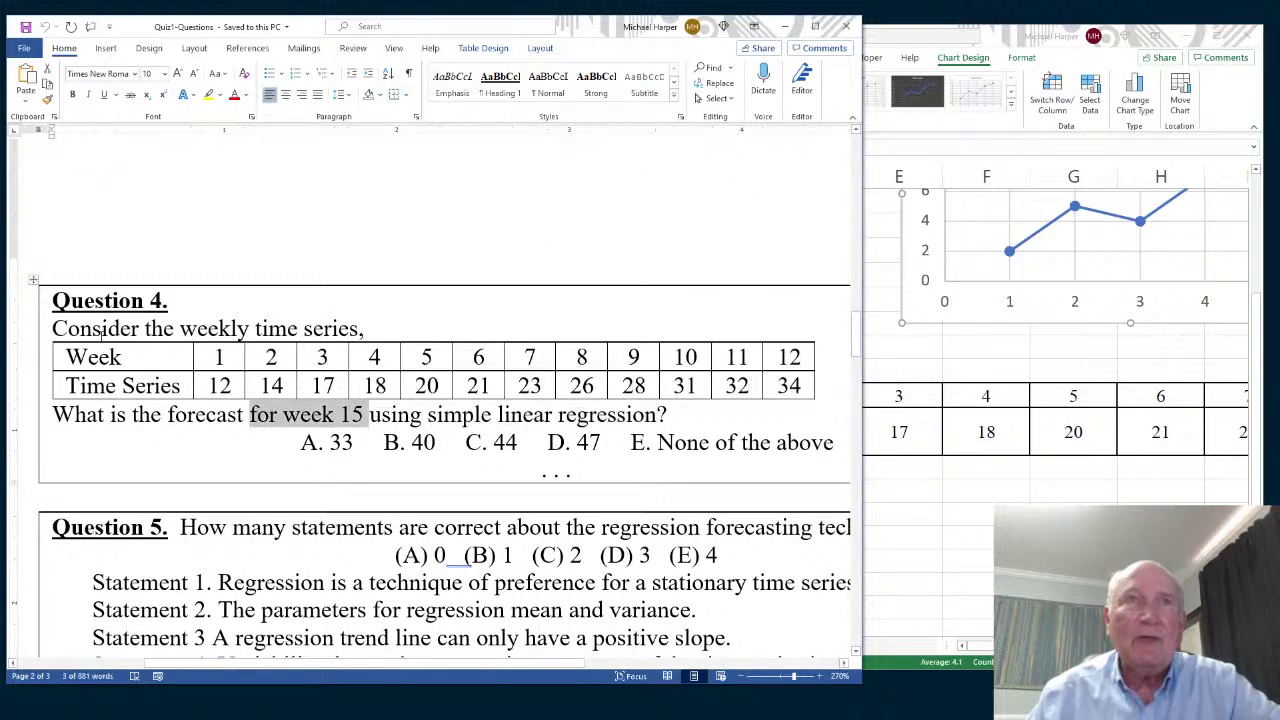
left_click_drag(178, 328, 380, 330)
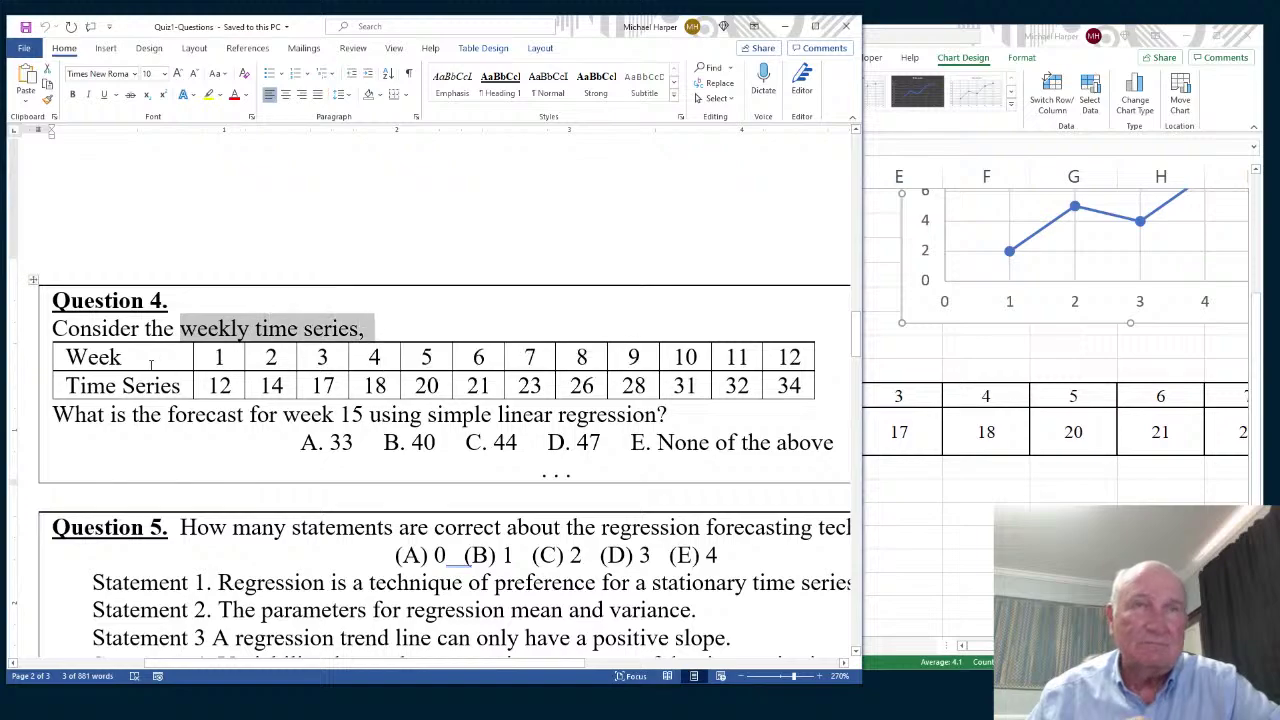
left_click(1217, 38)
- Select and copy the weekly Week and Time Series table B15:N16
scroll(600, 257, "up", 2)
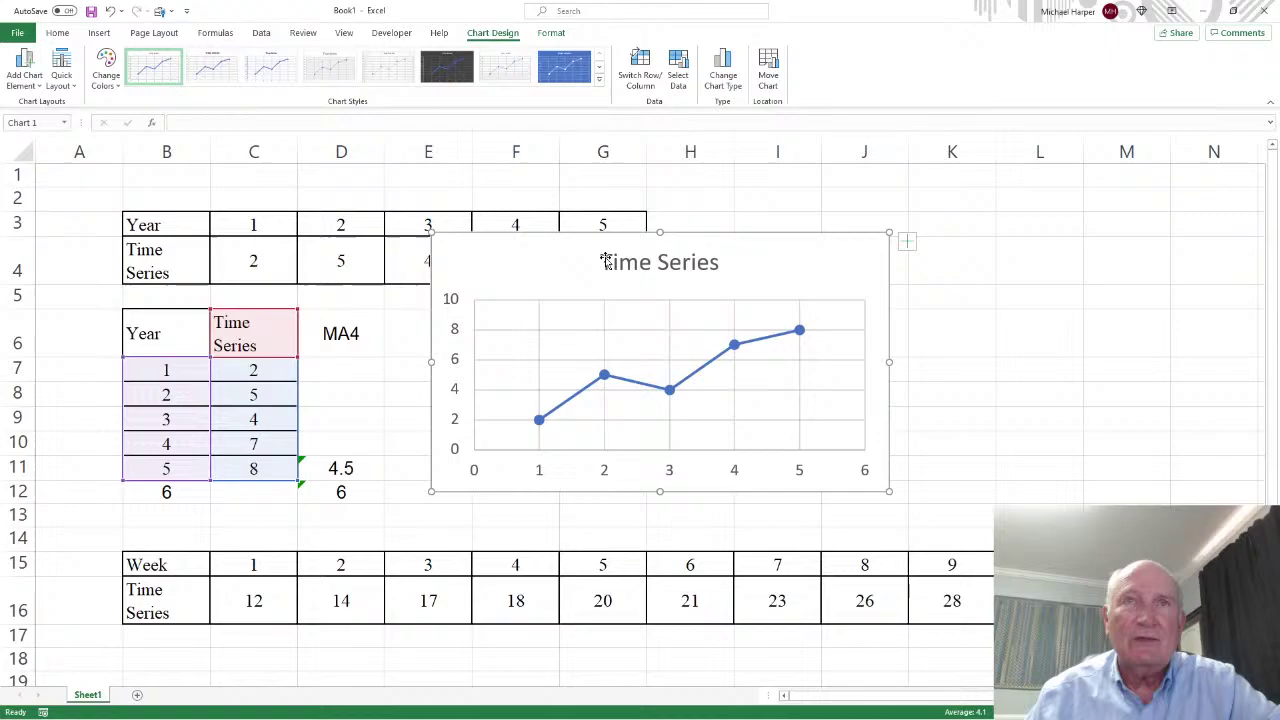
scroll(603, 262, "down", 2)
scroll(603, 262, "down", 2)
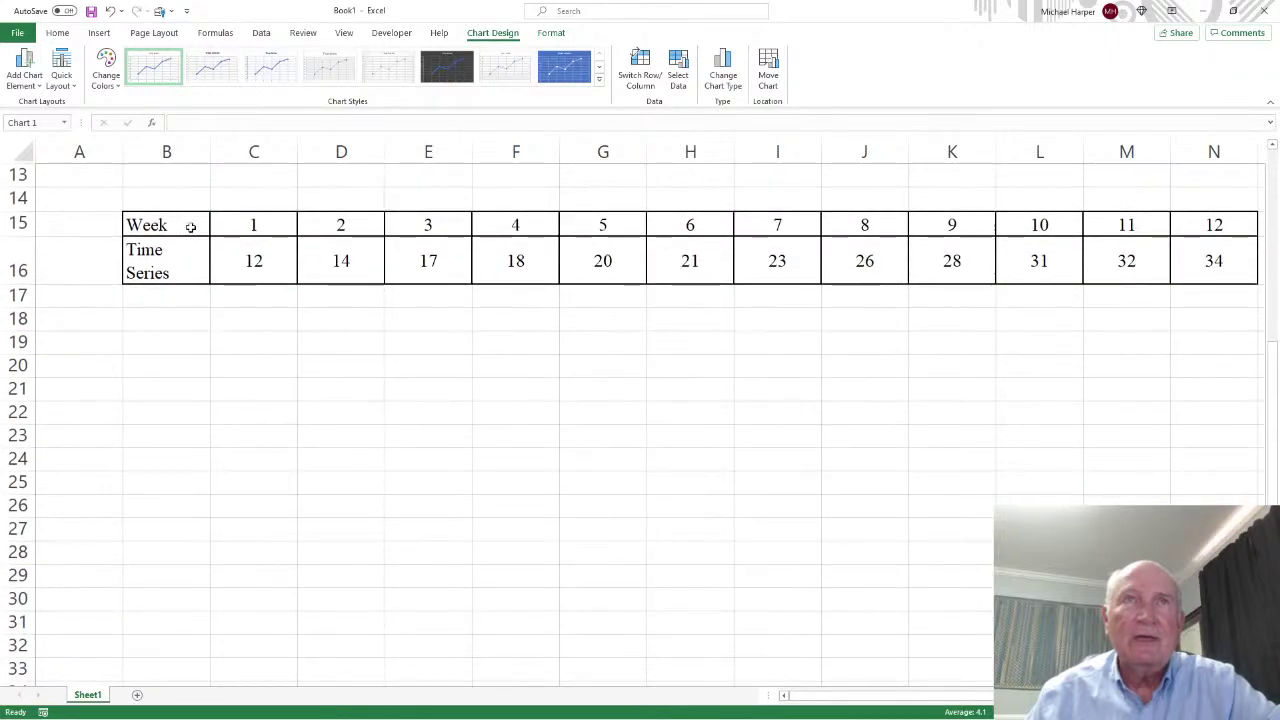
left_click_drag(191, 226, 1190, 275)
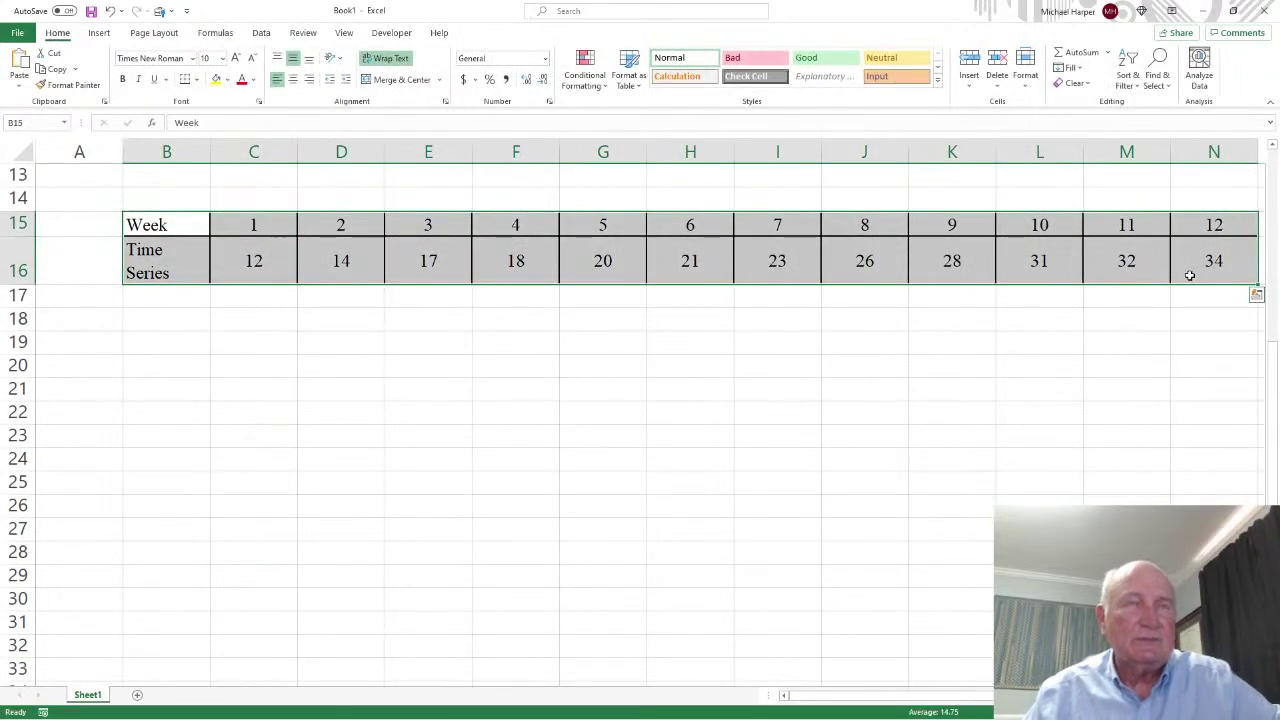
key("ctrl+c")
right_click(160, 228)
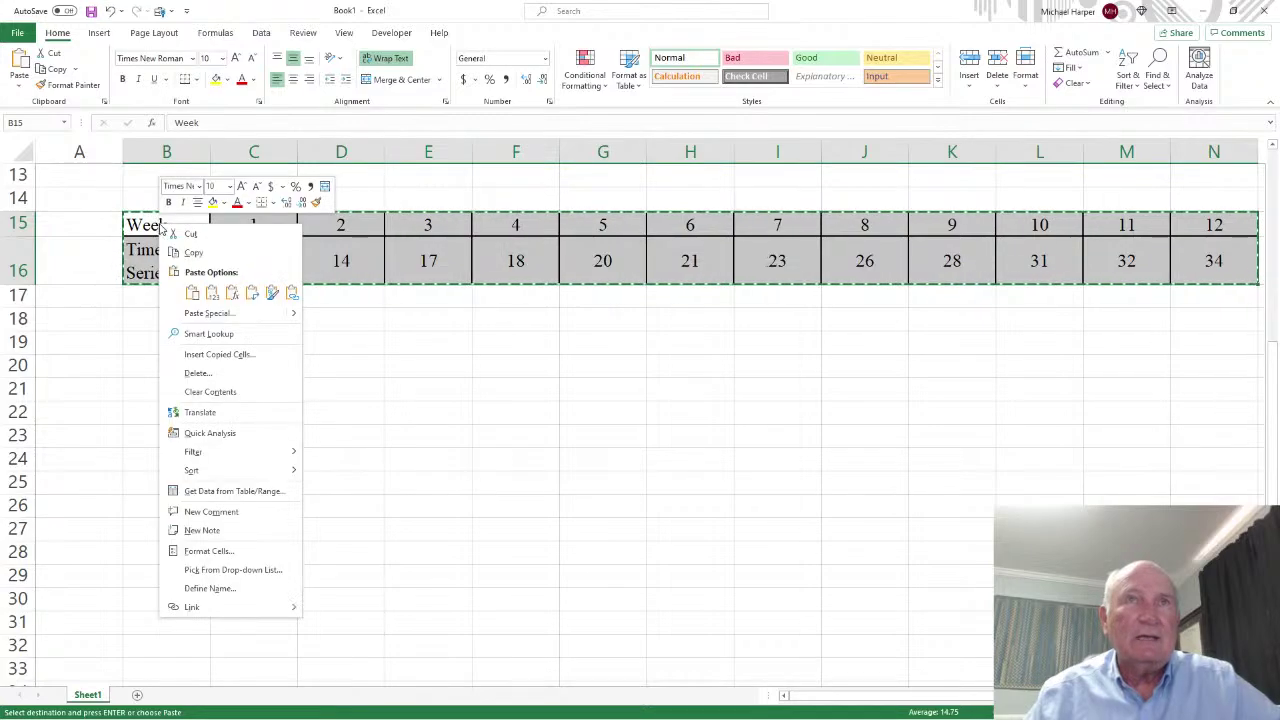
left_click(214, 293)
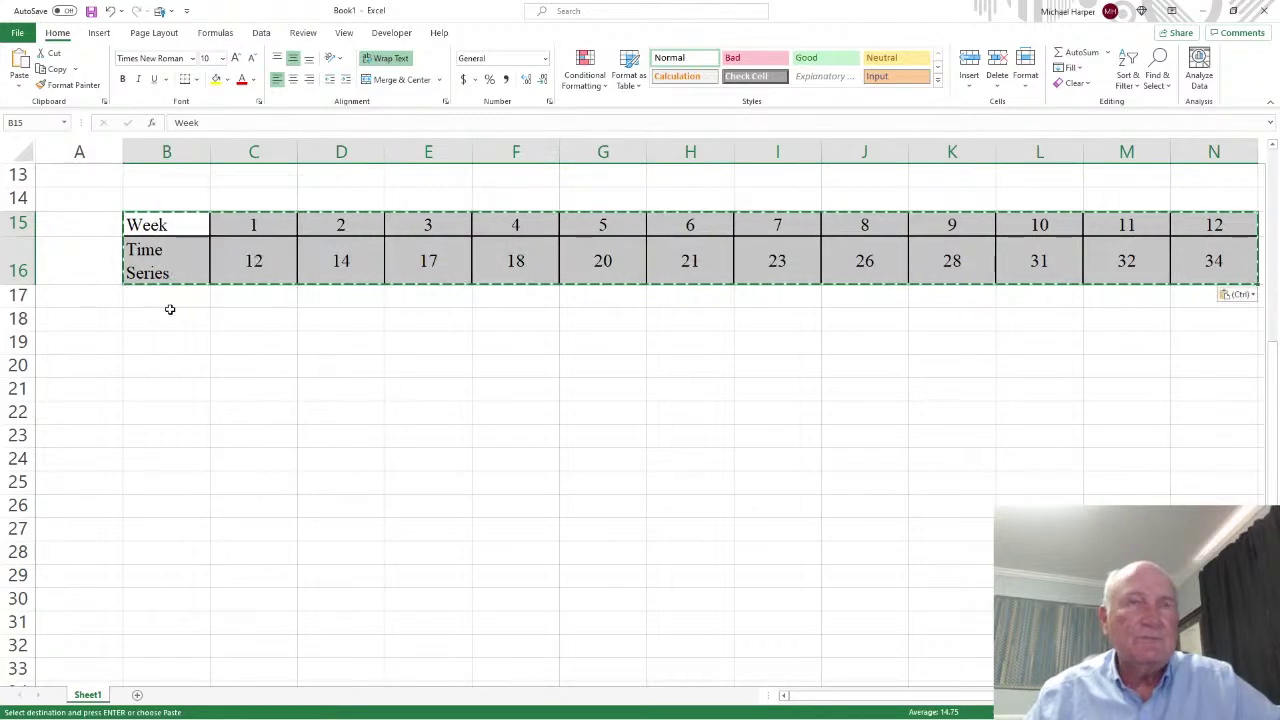
- Paste it transposed at B18:C30 as Week and Time Series columns for weeks 1–12
left_click(145, 320)
right_click(148, 320)
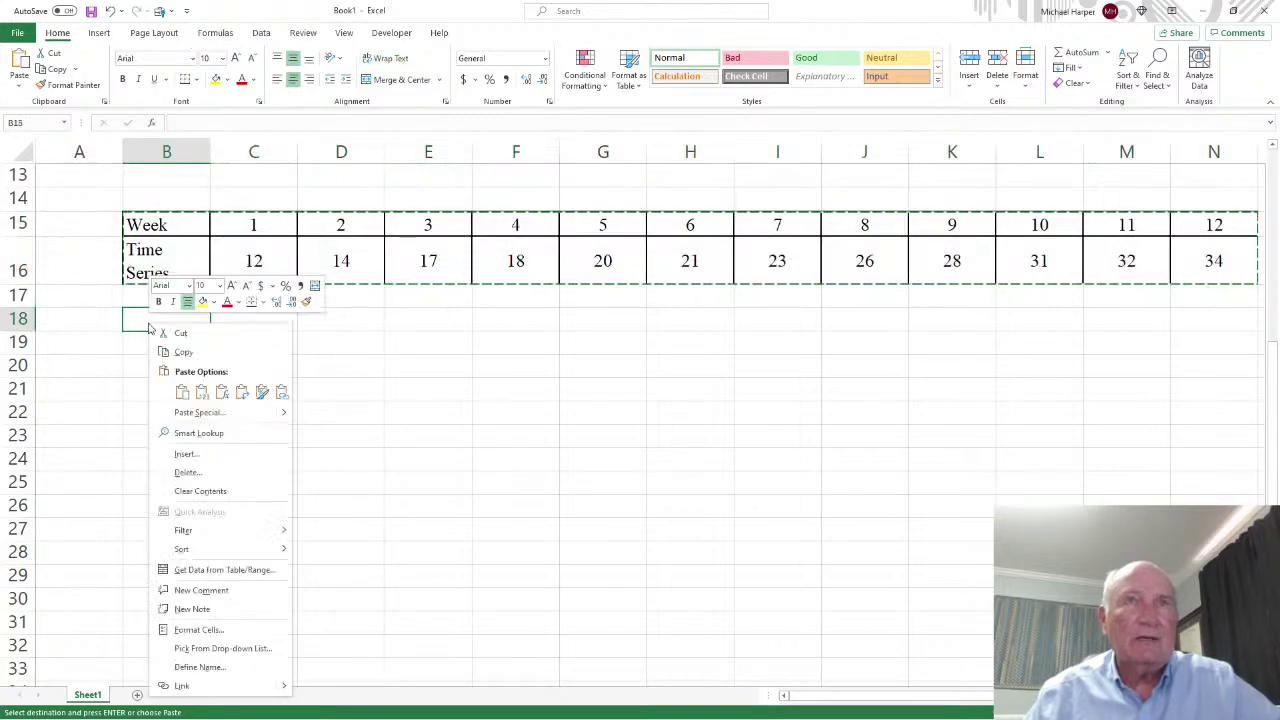
left_click(241, 391)
key("ctrl+c")
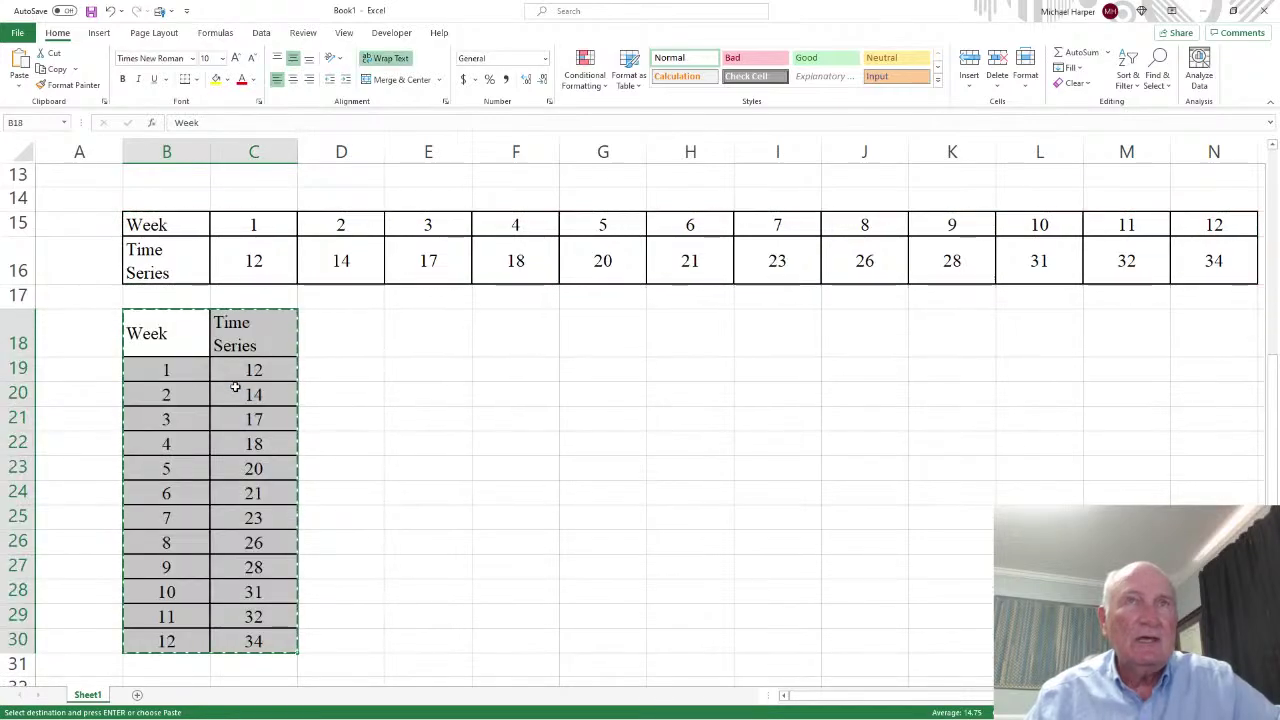
right_click(163, 334)
left_click(212, 390)
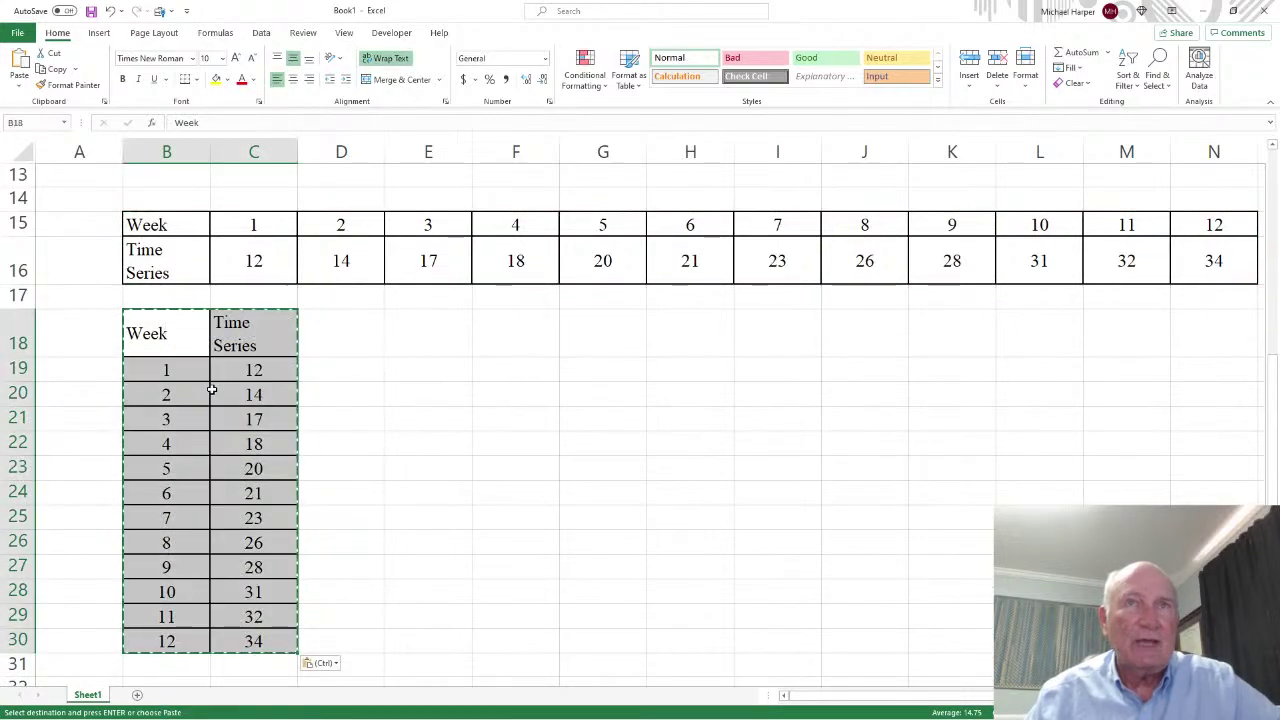
left_click(360, 377)
left_click(340, 336)
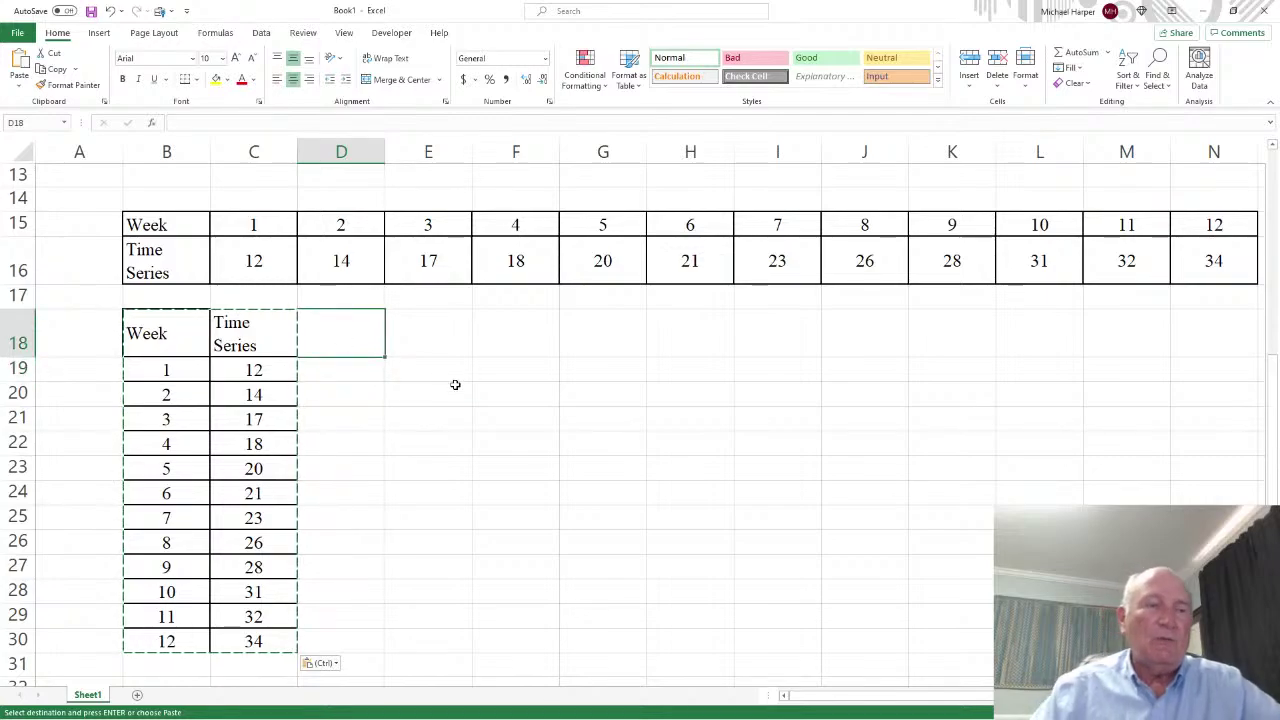
- Enter a Forecast heading in D18, discard the unfinished INTERCEPT formula, and left-align column D
type("Foreca")
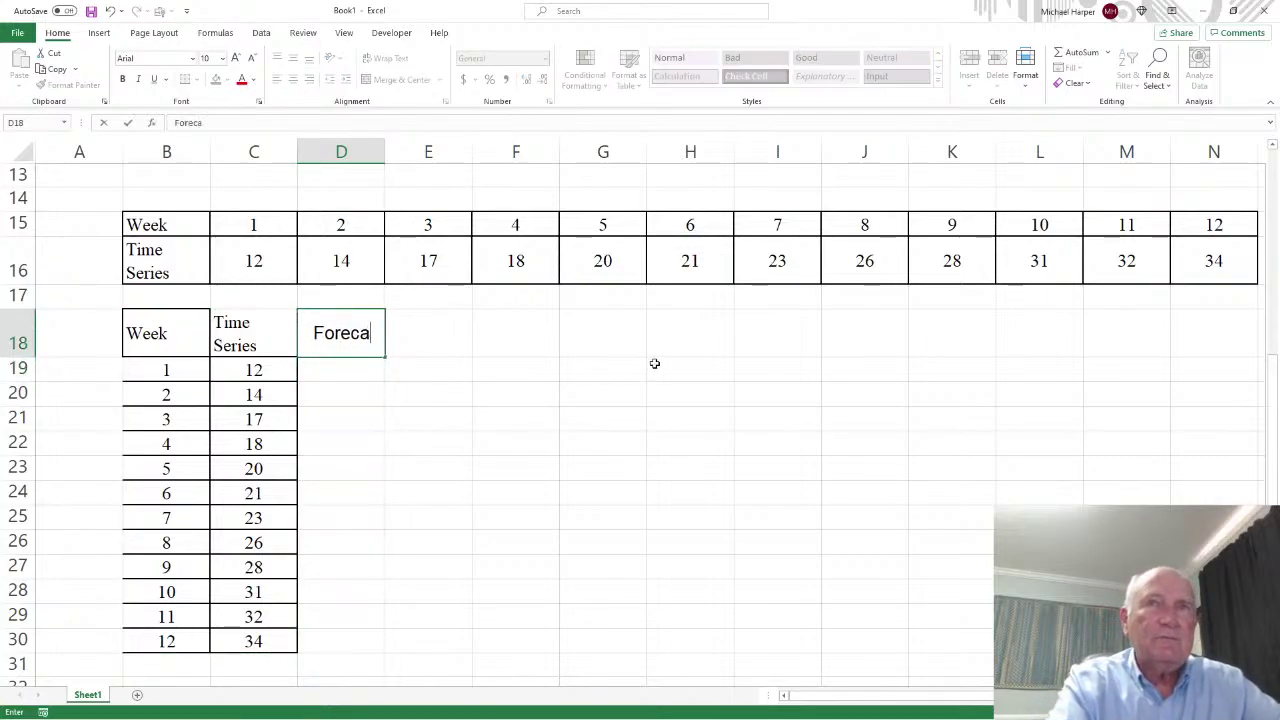
type("st")
key("Return")
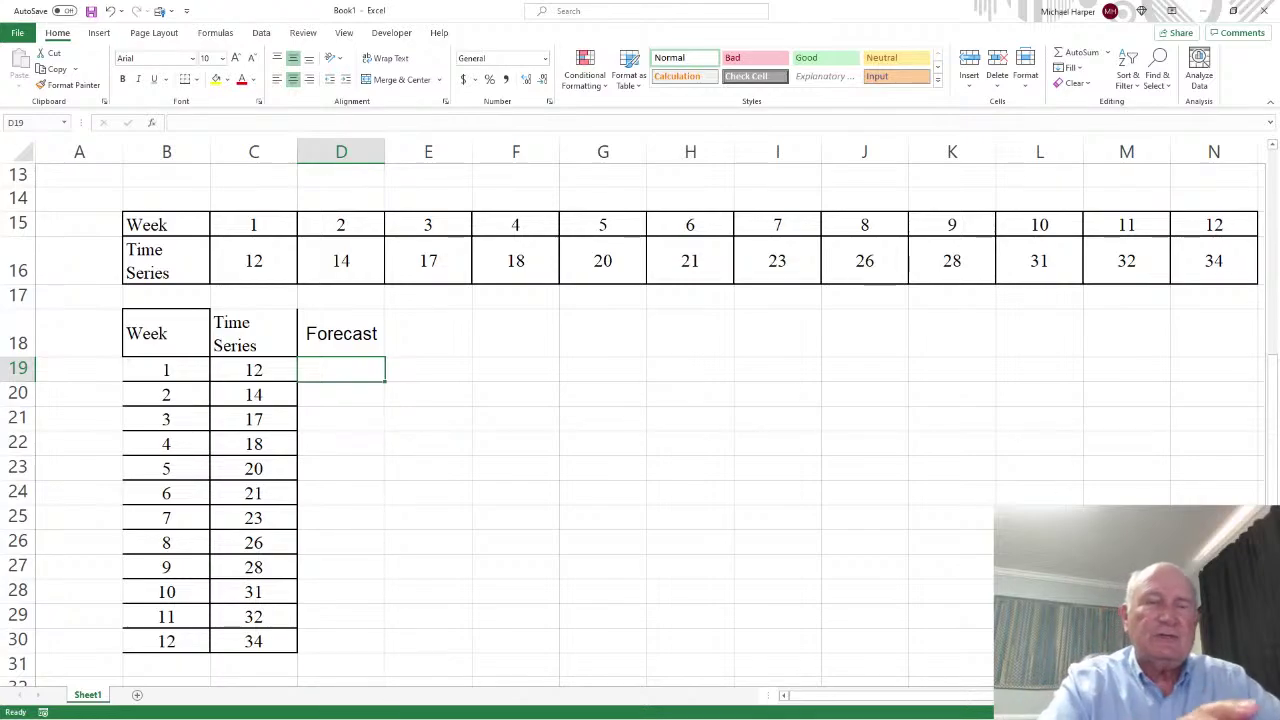
type("=in")
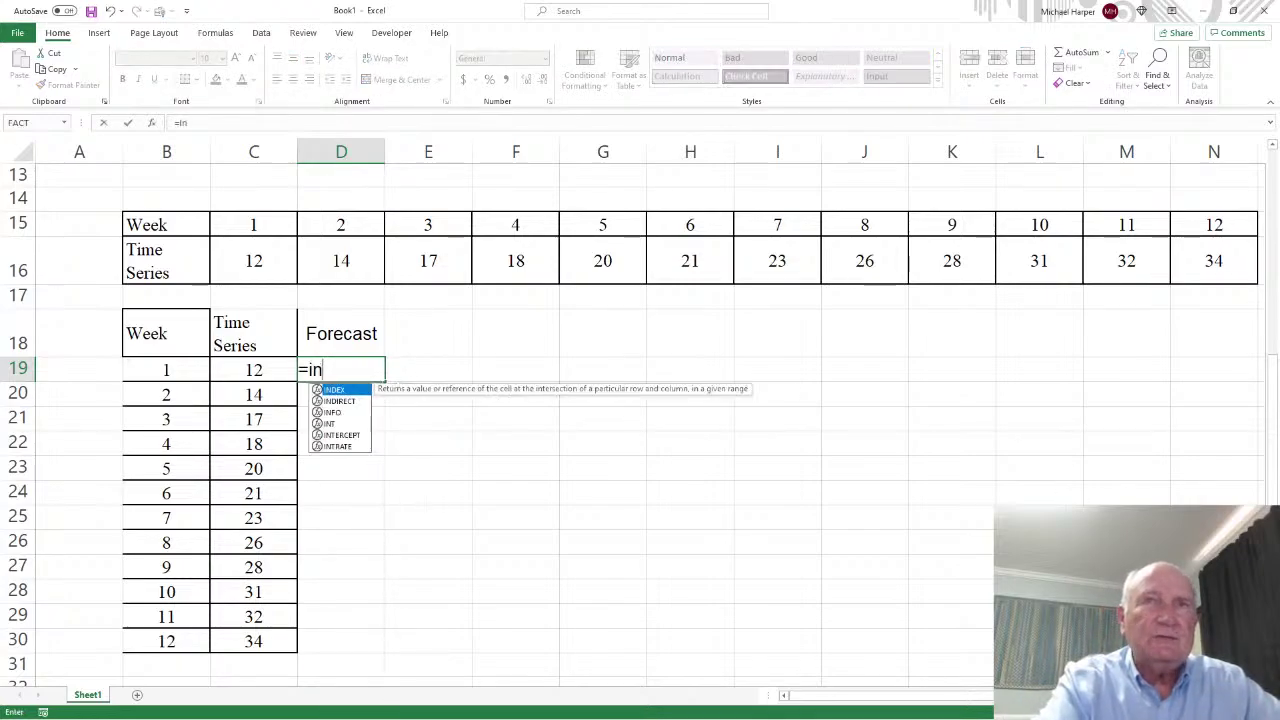
type("tercept(")
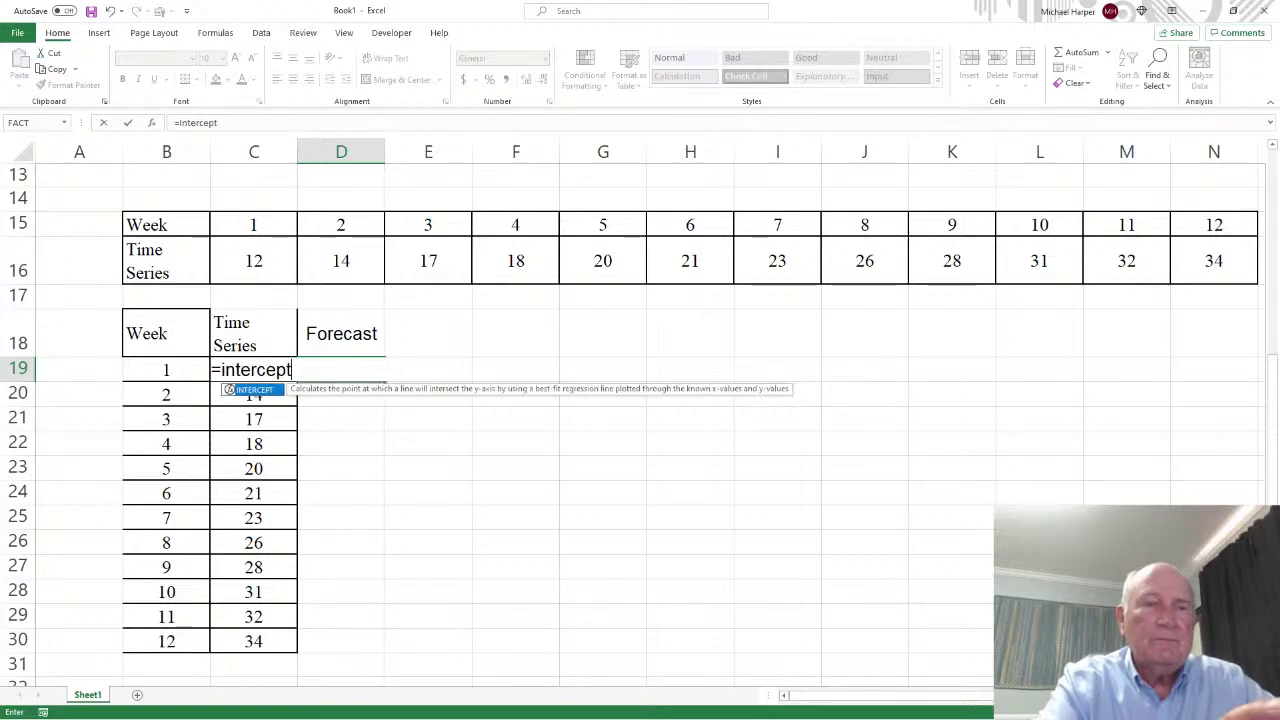
key("BackSpace")
key("BackSpace")
key("BackSpace")
key("BackSpace")
key("BackSpace")
key("BackSpace")
key("BackSpace")
key("BackSpace")
key("BackSpace")
key("BackSpace")
key("BackSpace")
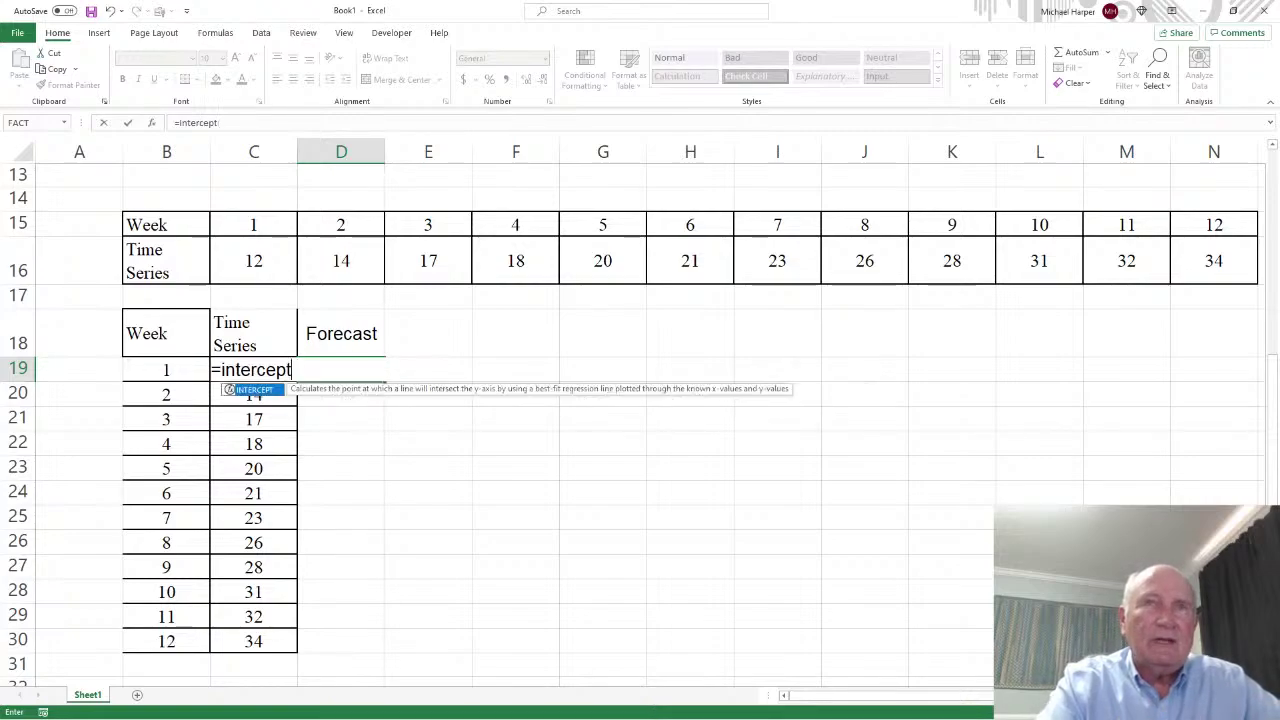
key("Return")
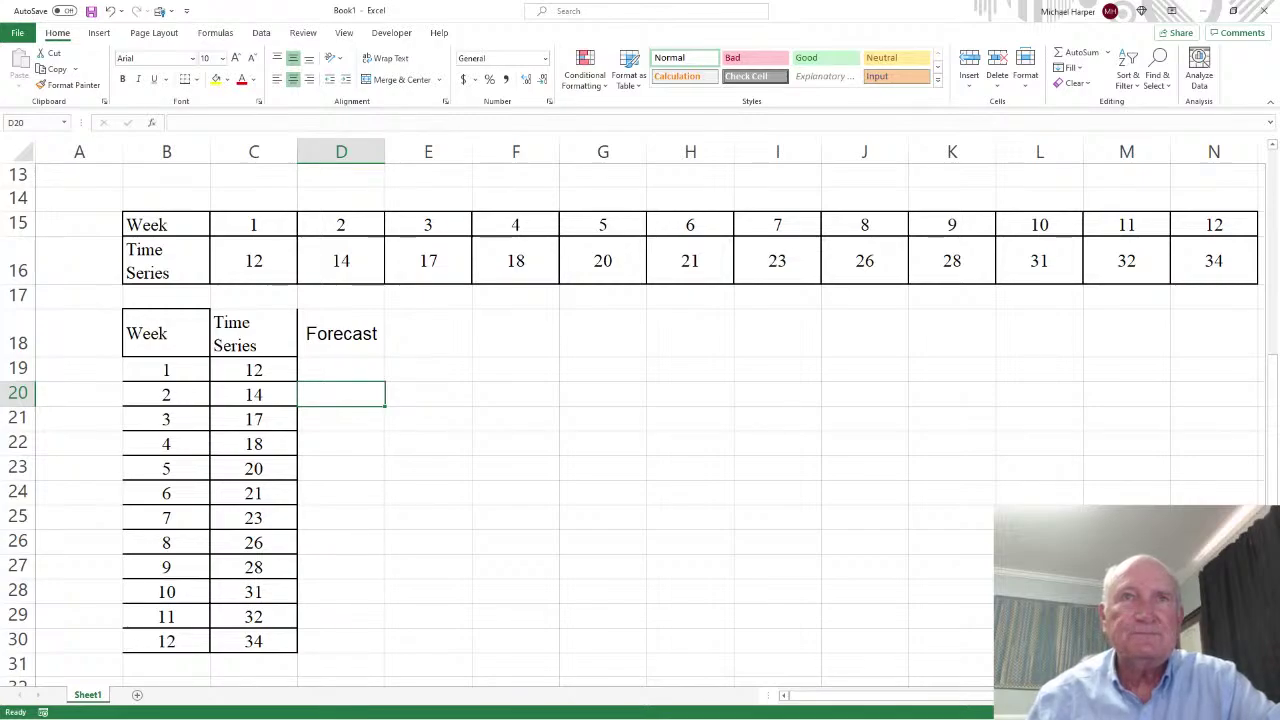
left_click(345, 371)
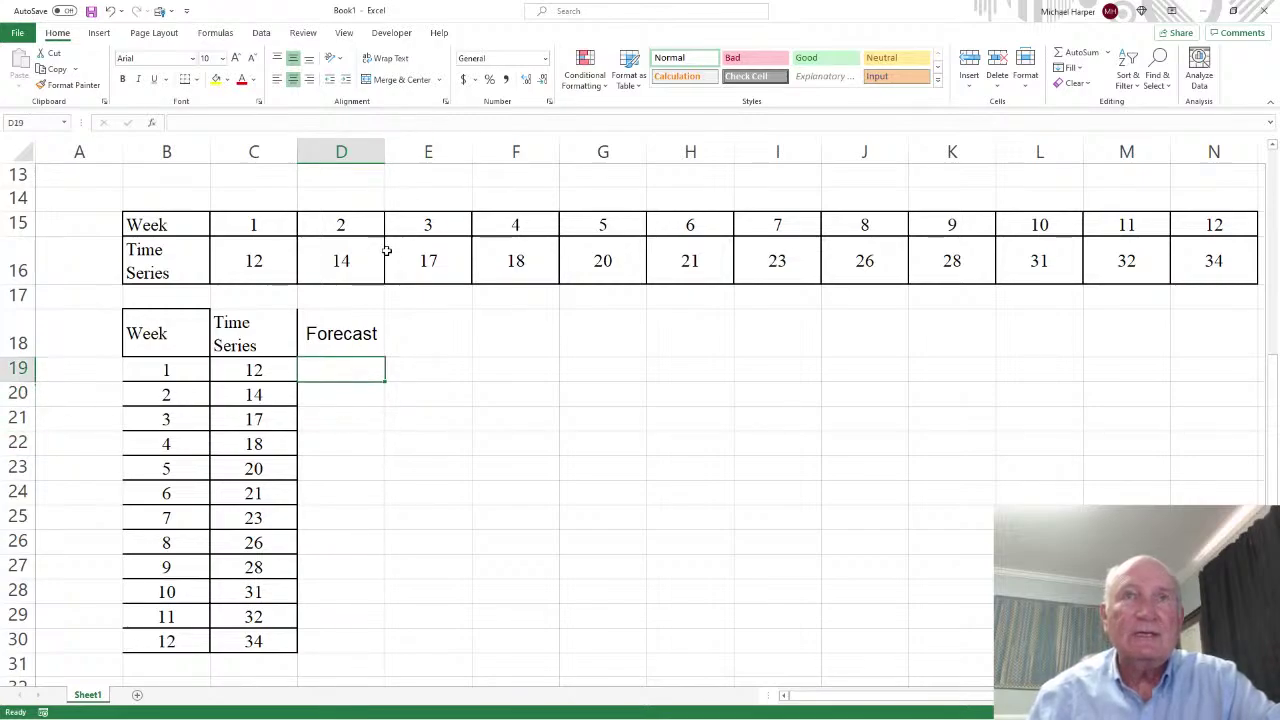
left_click(341, 151)
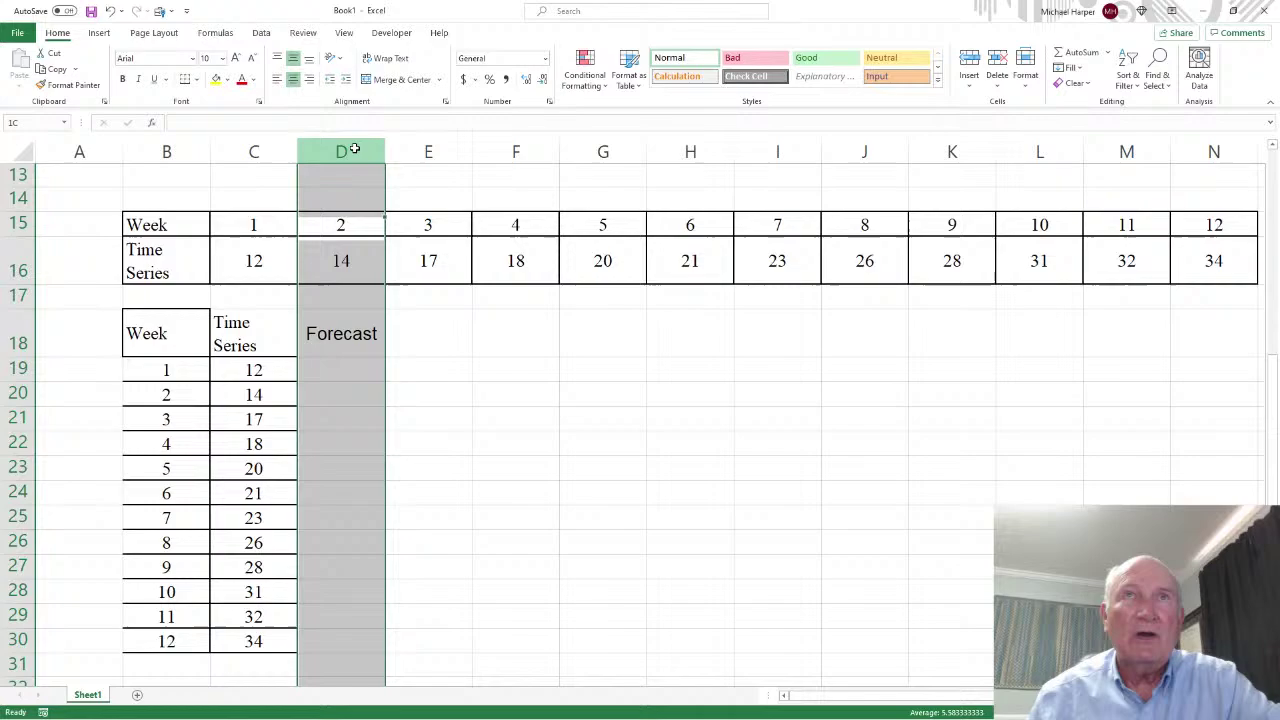
left_click(277, 80)
left_click(340, 369)
- Start D19's formula with =INTERCEPT(C19:C30,B19:B30) using Time Series as y's and Week as x's
type("=")
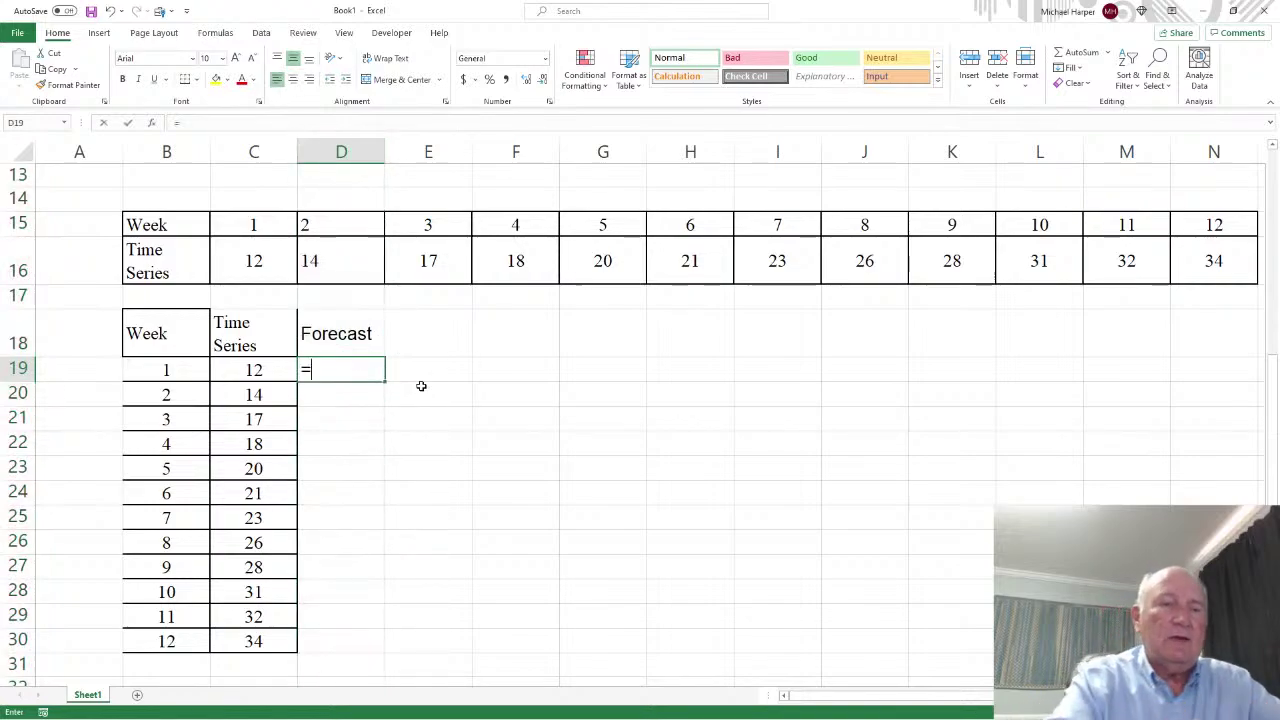
type("inte")
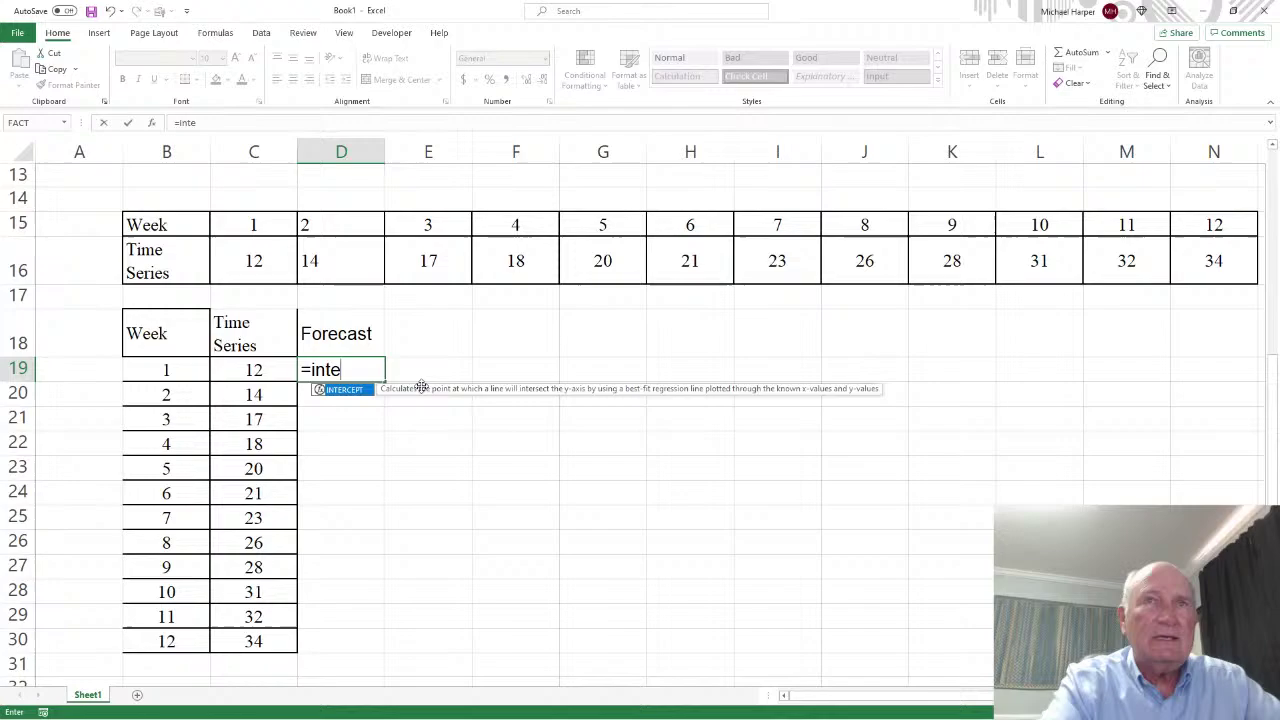
type("rcept(")
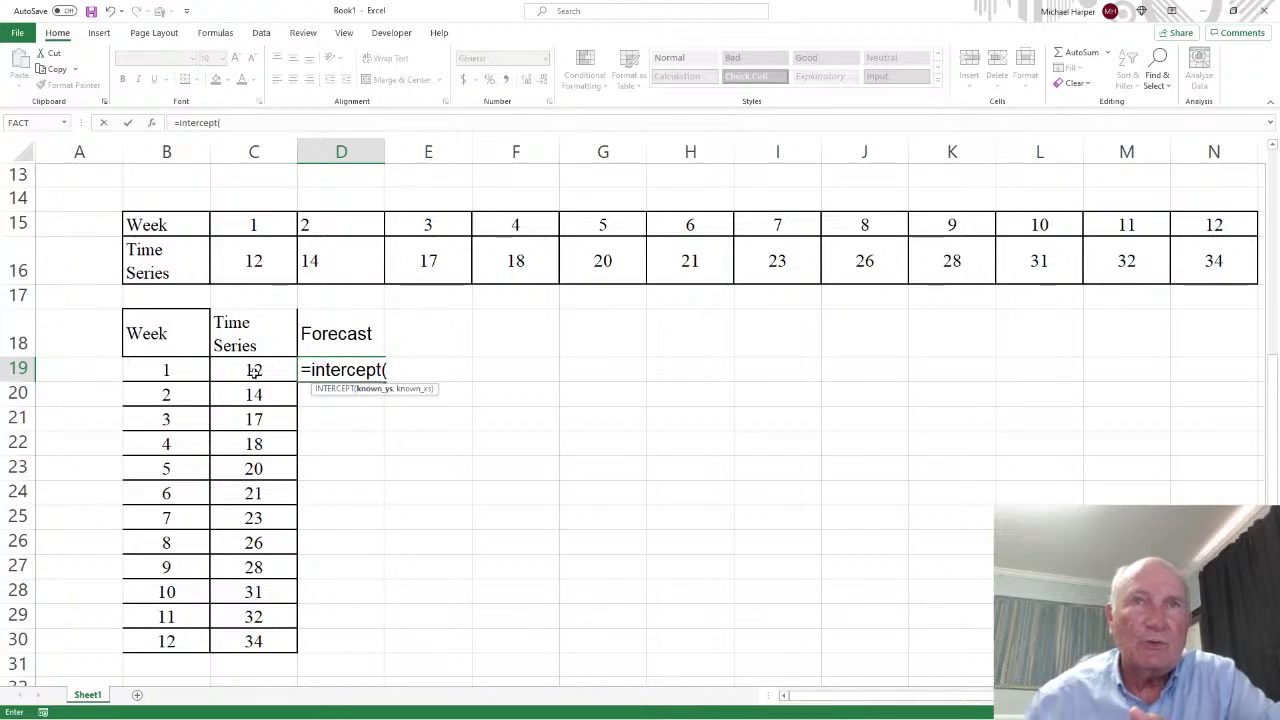
left_click_drag(254, 370, 254, 638)
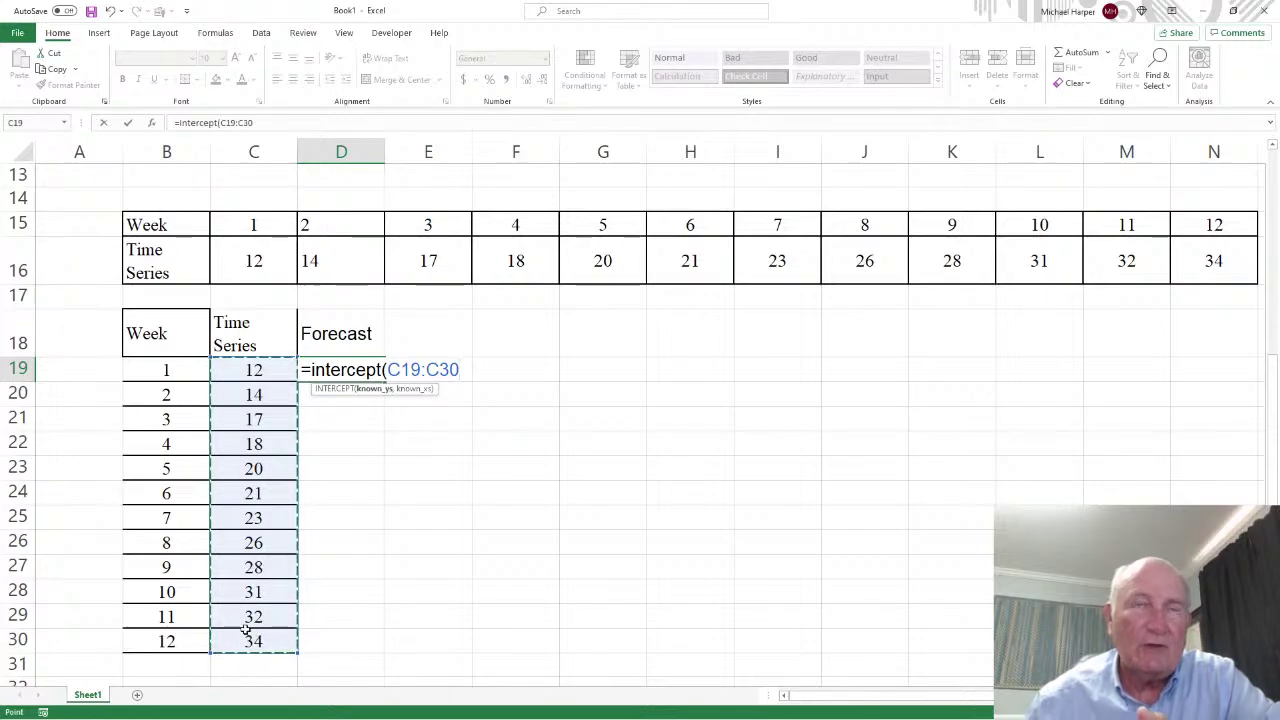
type(",")
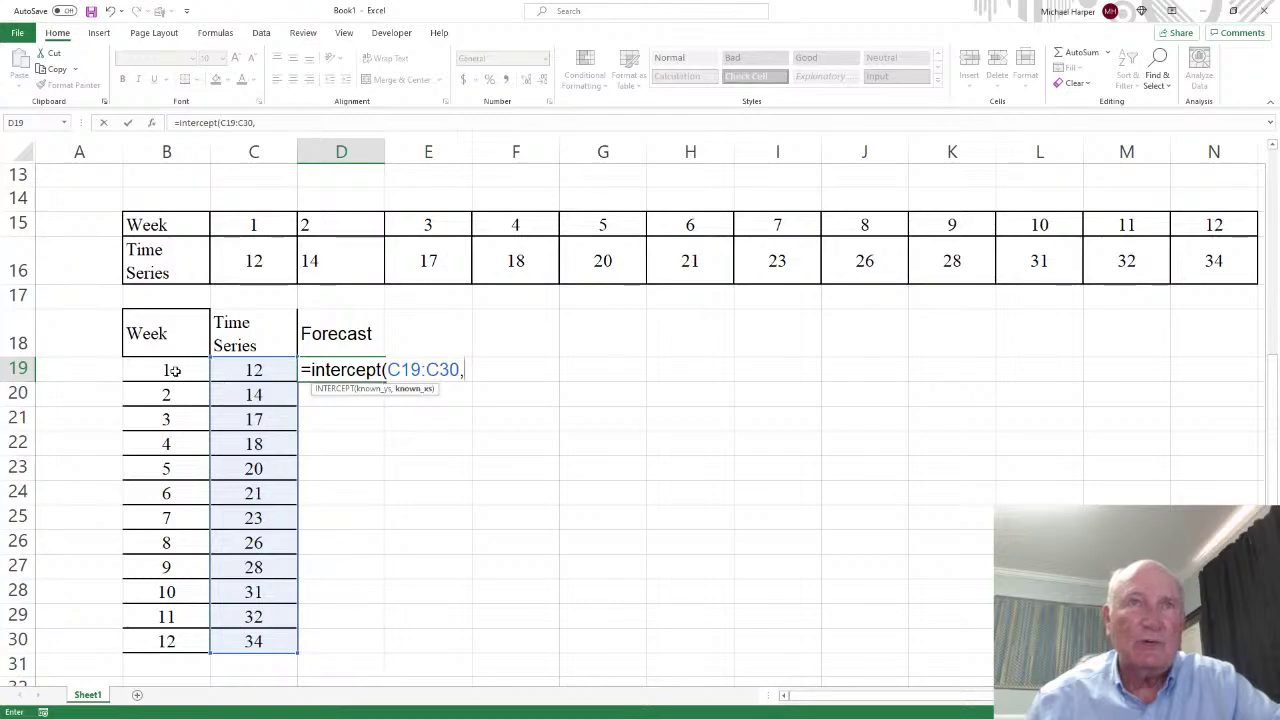
left_click_drag(173, 370, 166, 641)
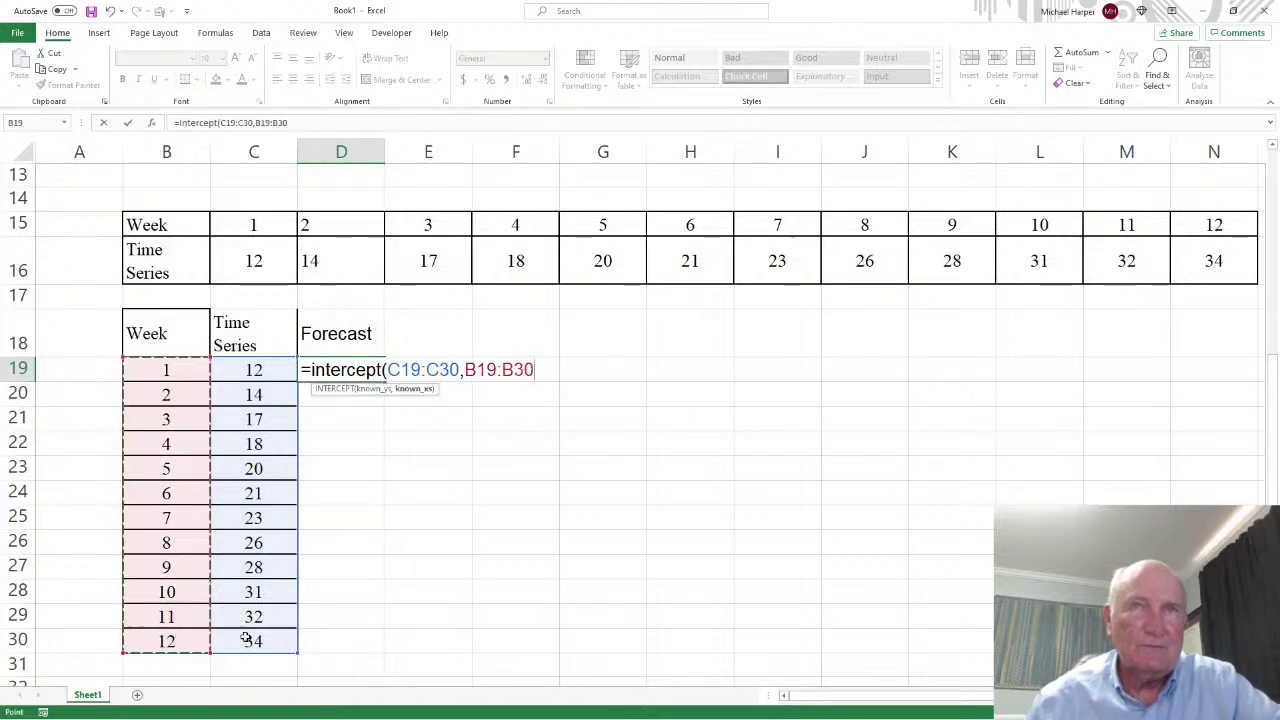
type(")+")
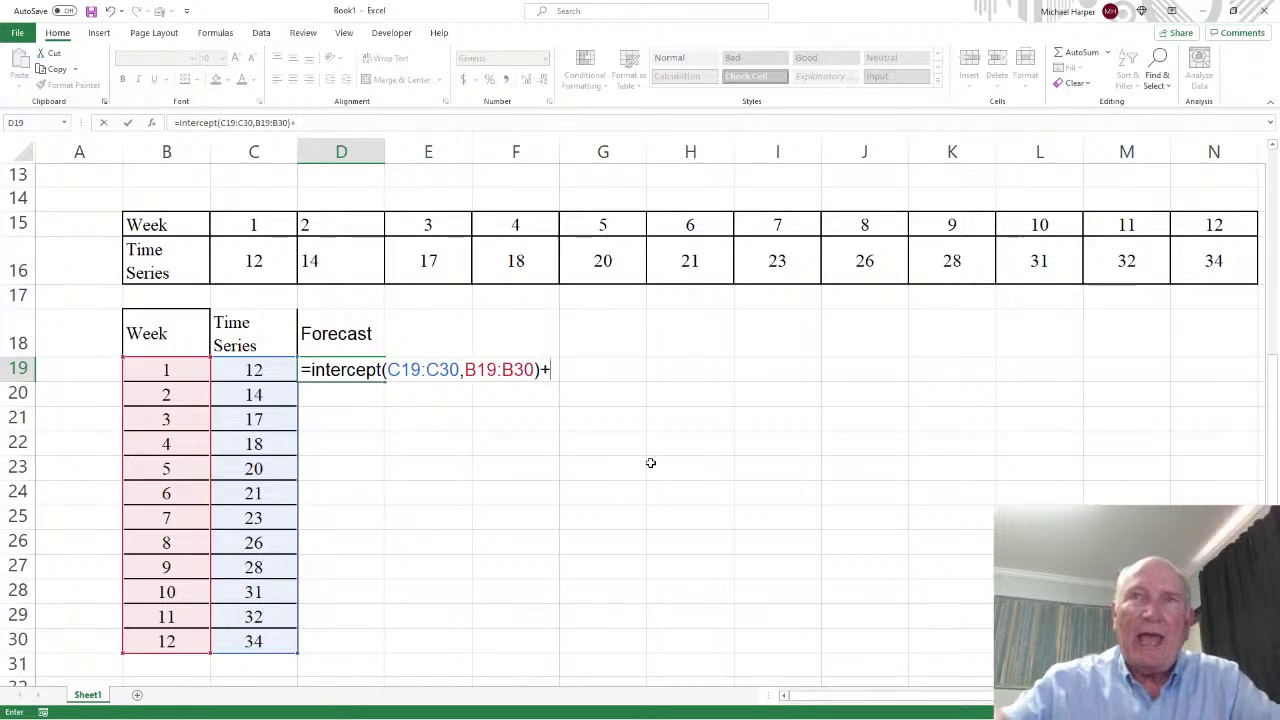
- Add SLOPE(C19:C30,B19:B30) multiplied by week B19 to the formula
type("slo")
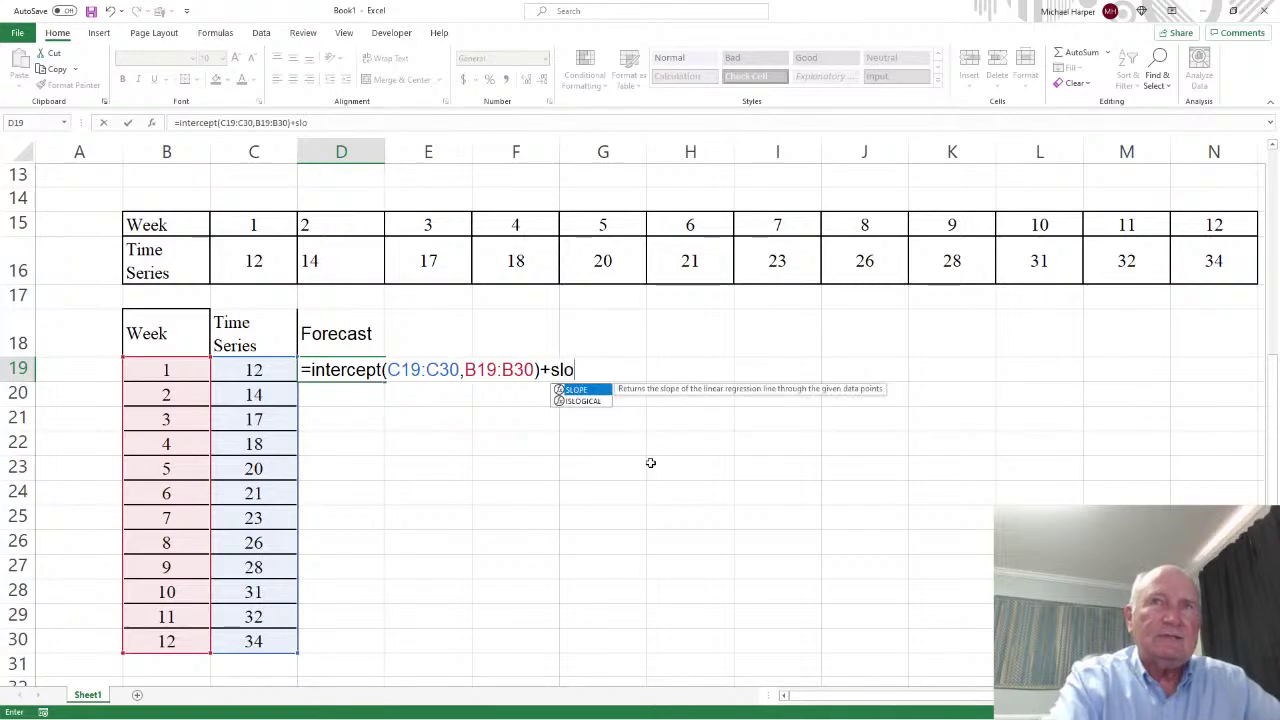
type("pe(")
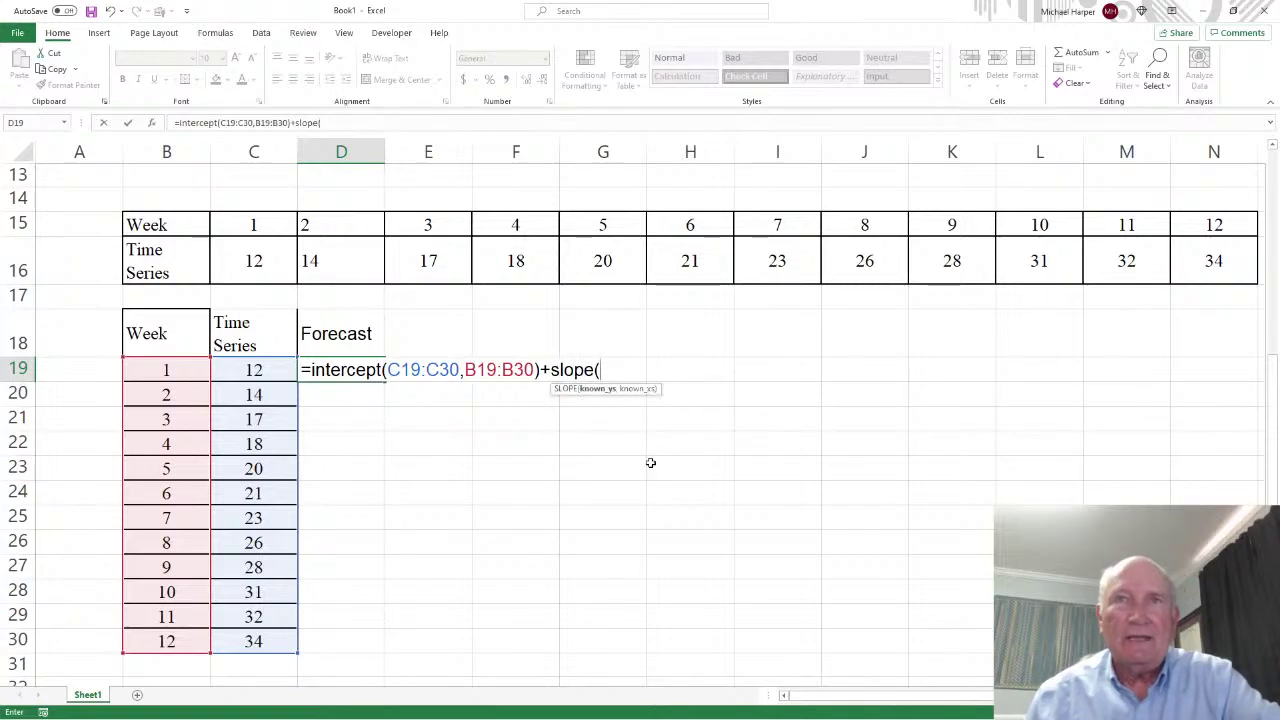
left_click_drag(255, 369, 258, 648)
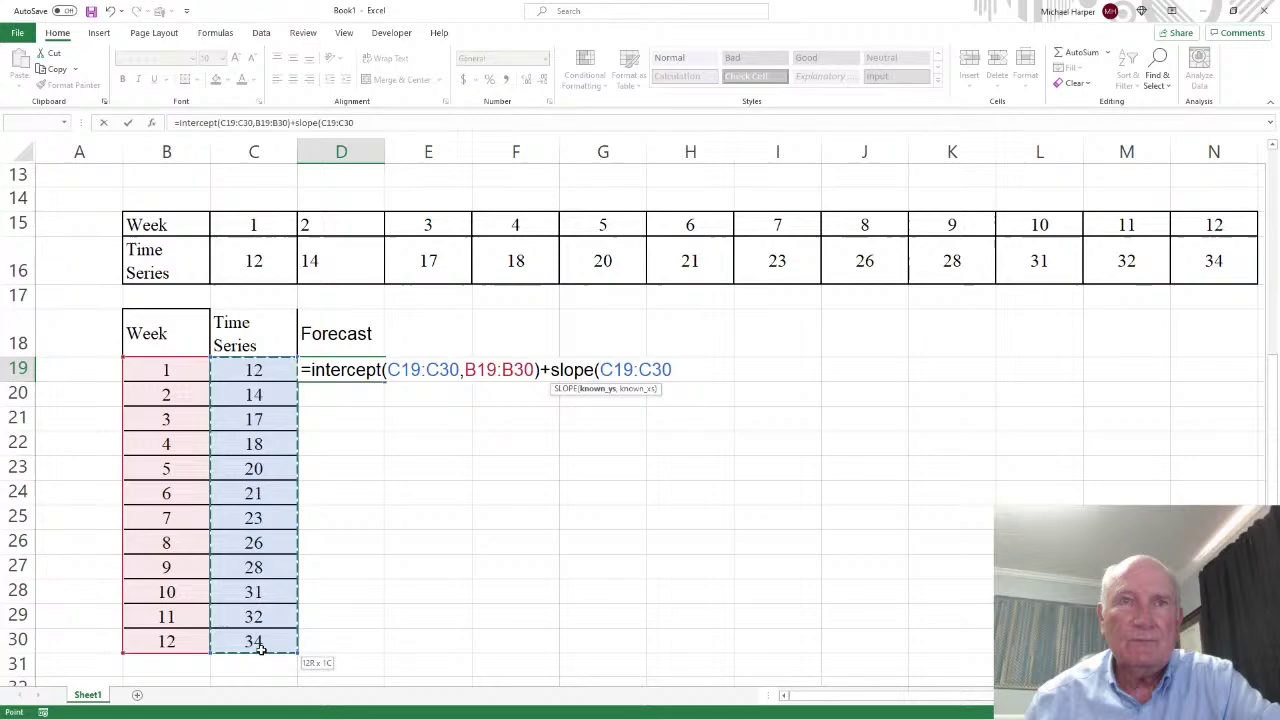
type(",")
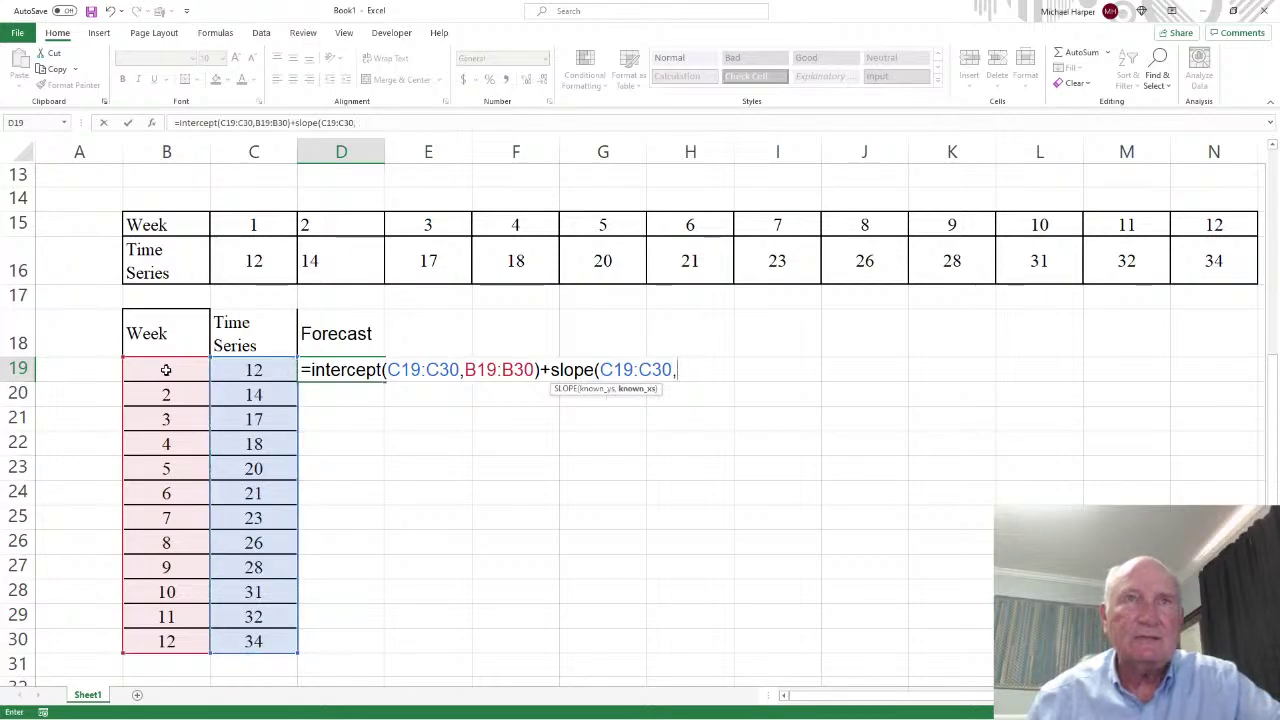
left_click_drag(166, 369, 166, 641)
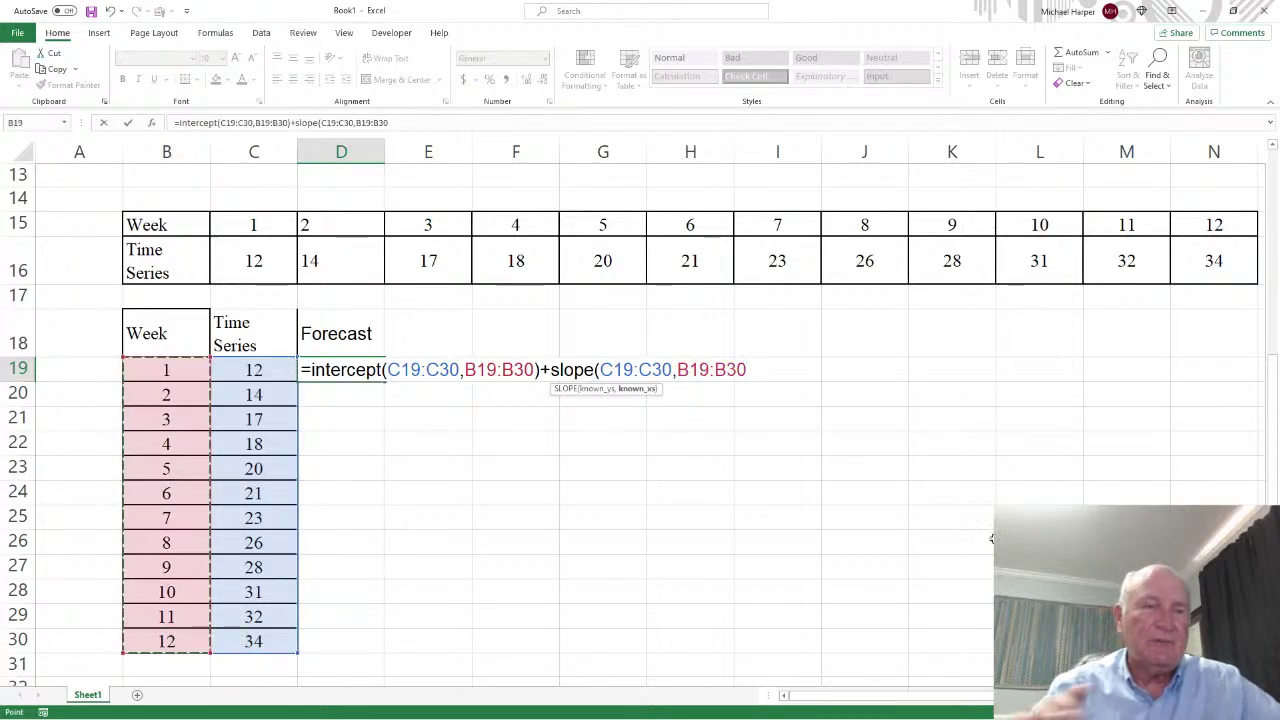
type(")*")
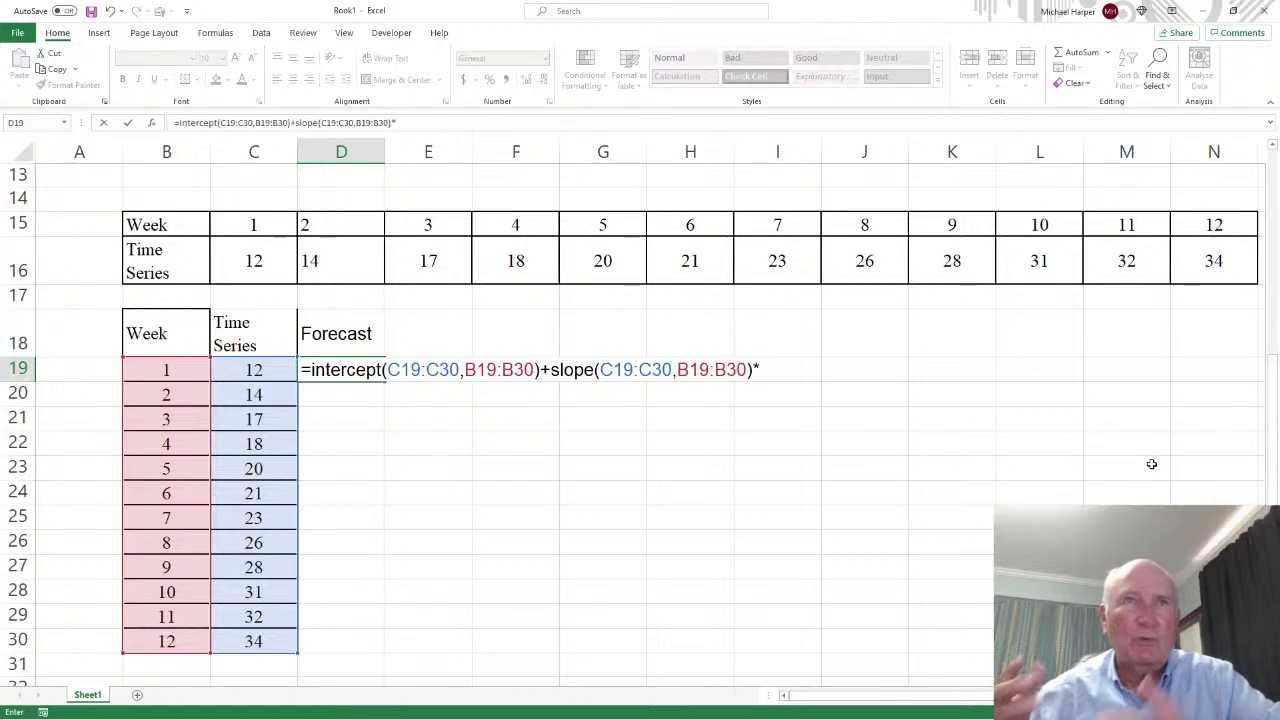
left_click(166, 370)
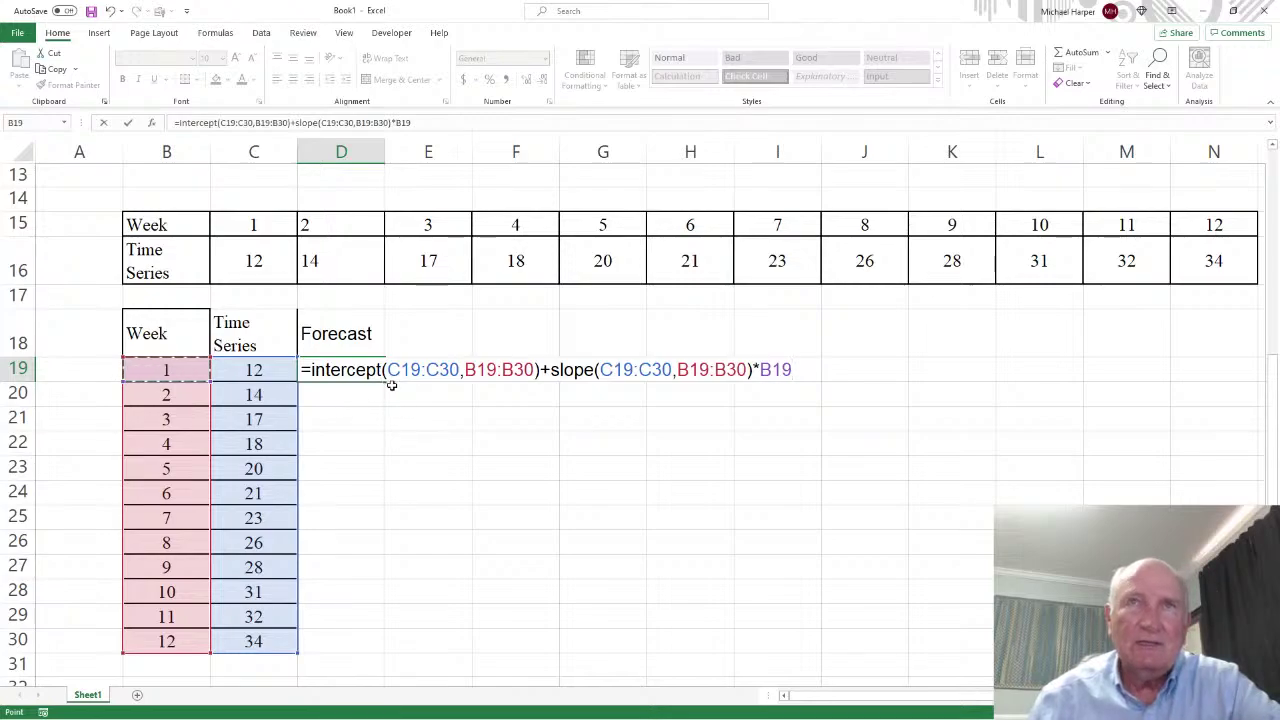
- Make the INTERCEPT and SLOPE ranges absolute and enter the formula, giving 12 for week 1
left_click_drag(390, 369, 536, 369)
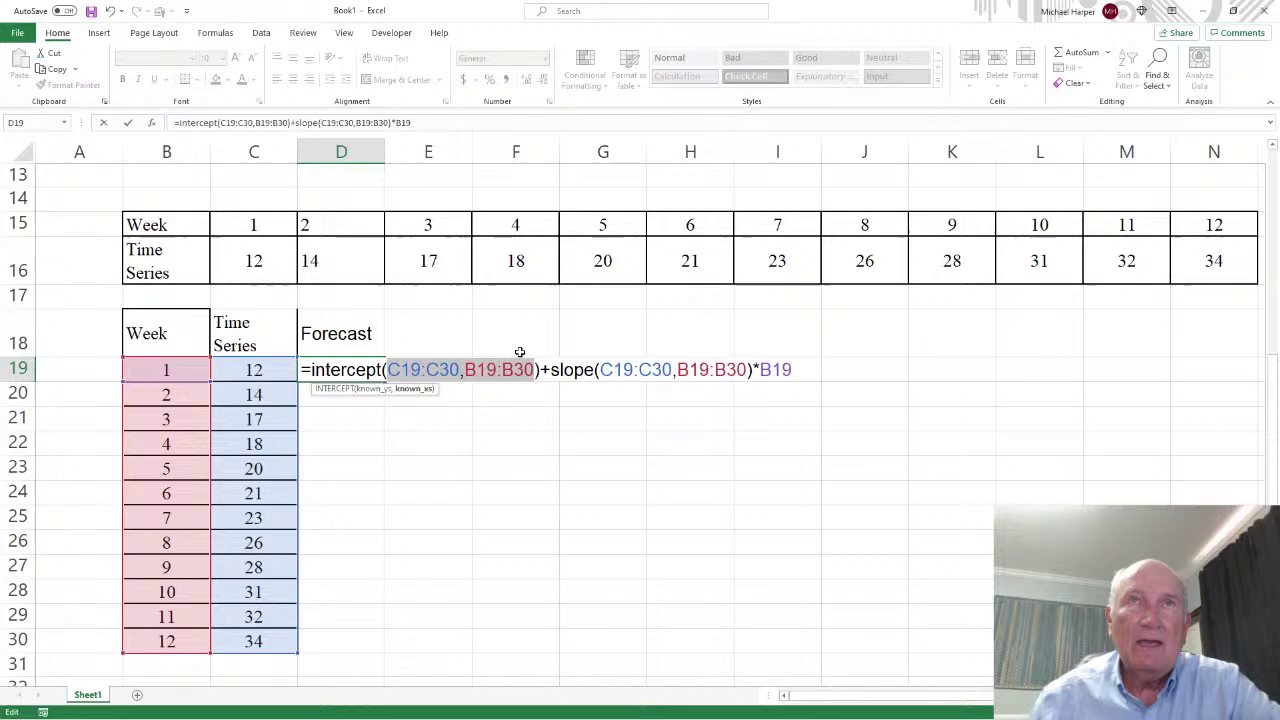
key("F4")
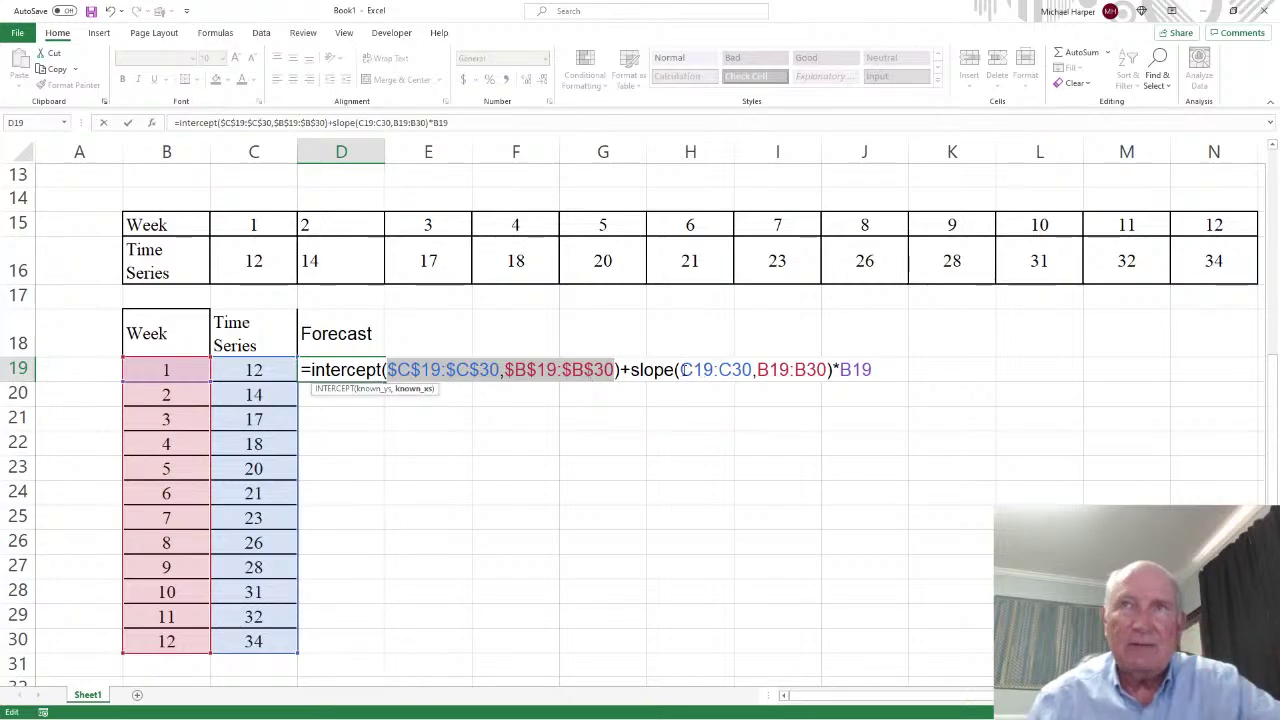
left_click_drag(682, 370, 826, 370)
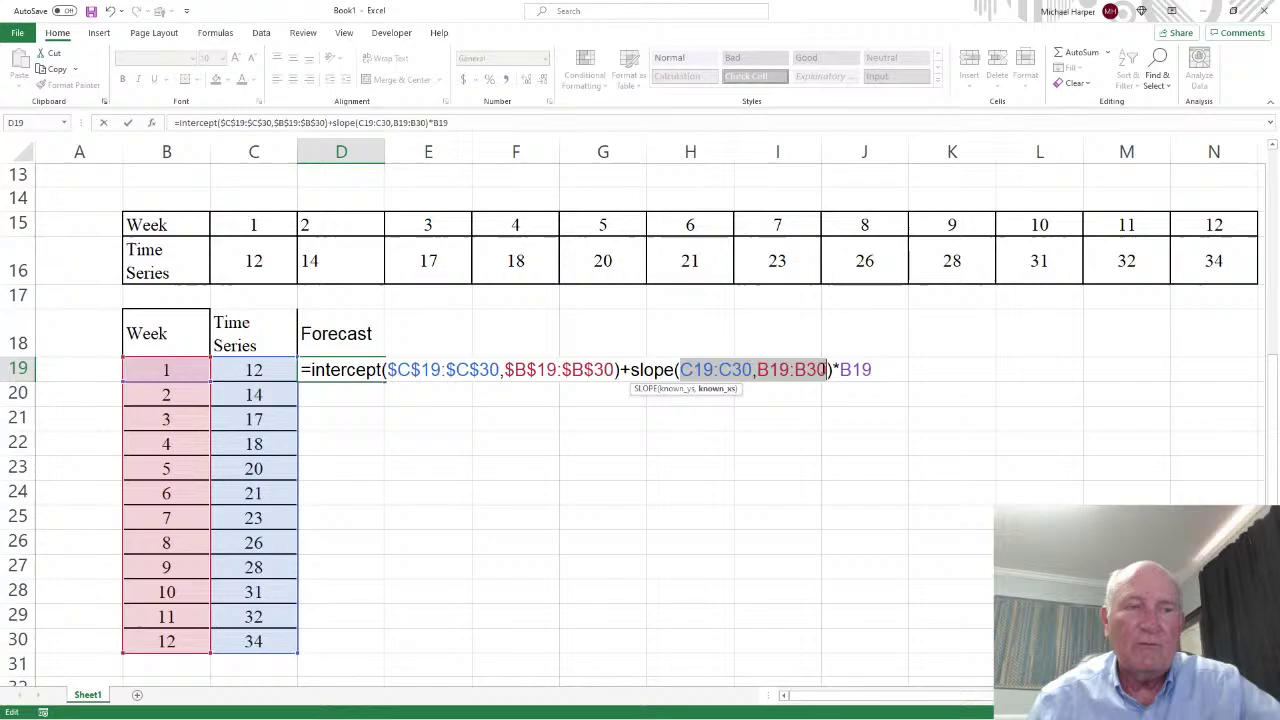
key("F4")
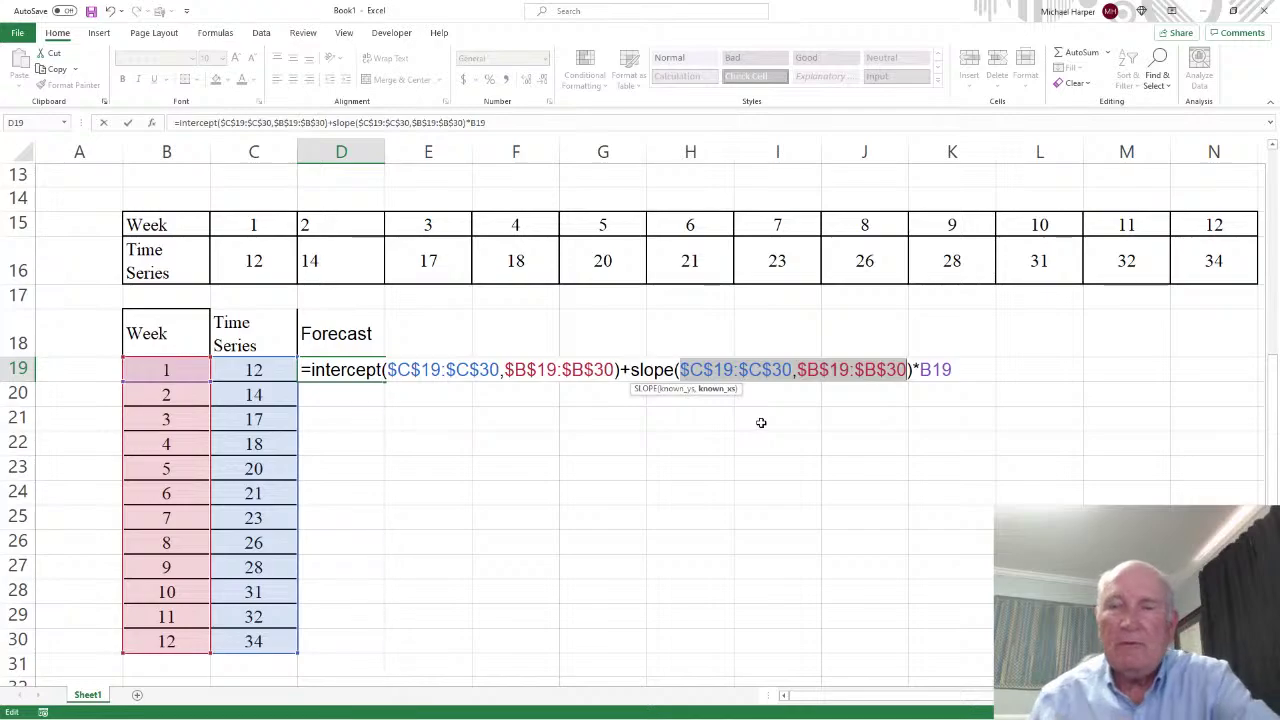
key("Return")
- Centre the contents of the Forecast column D
left_click(350, 372)
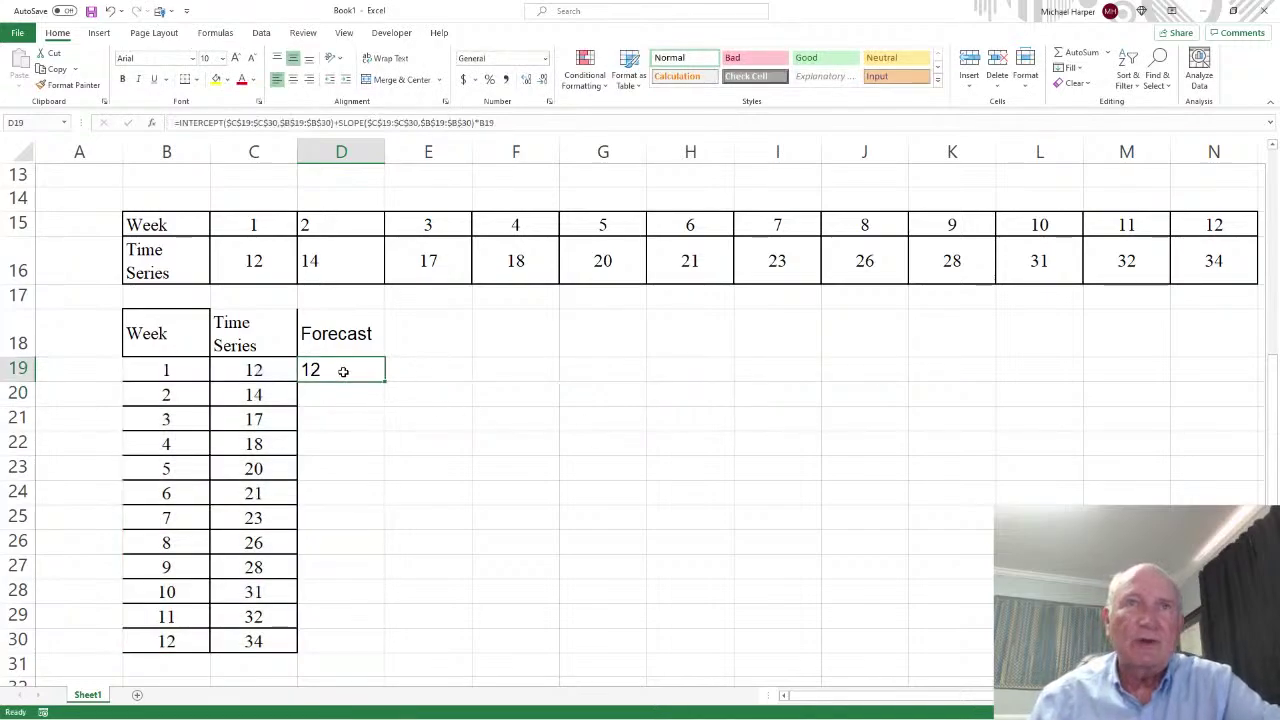
left_click(340, 151)
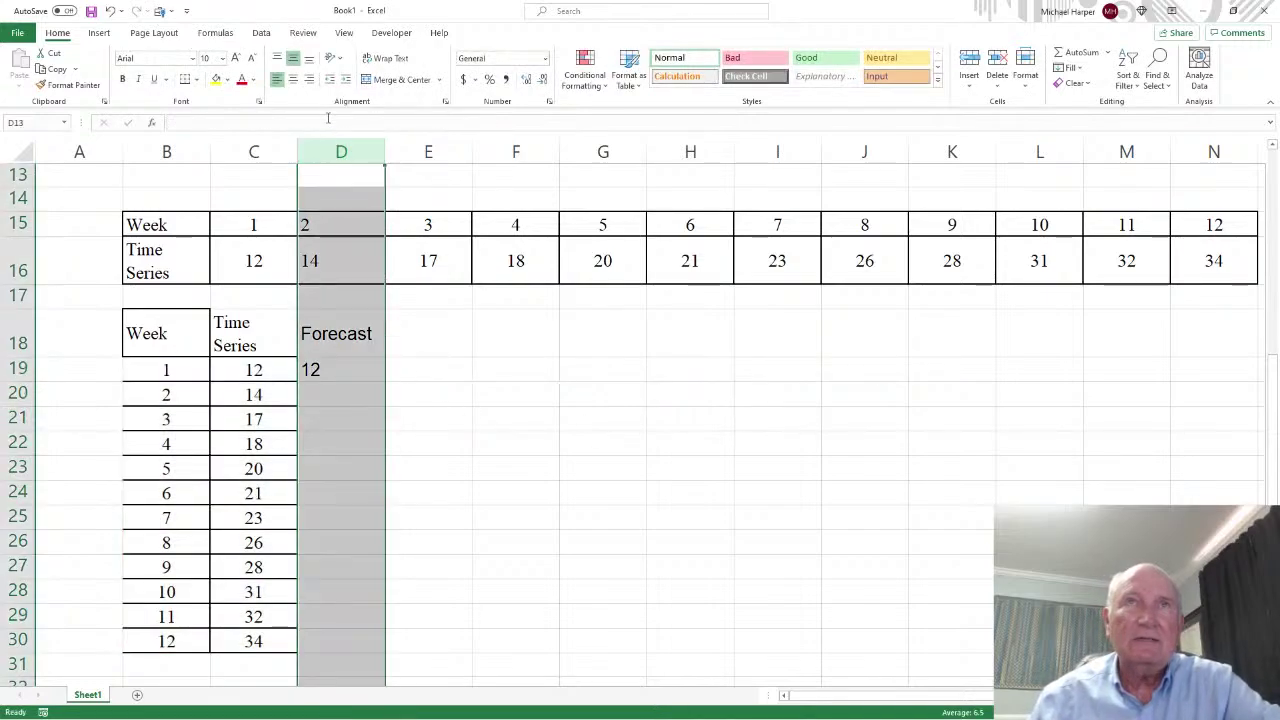
left_click(292, 78)
- Fill the forecast formula from D19 down to D30, giving forecasts 12 through 34
left_click(346, 378)
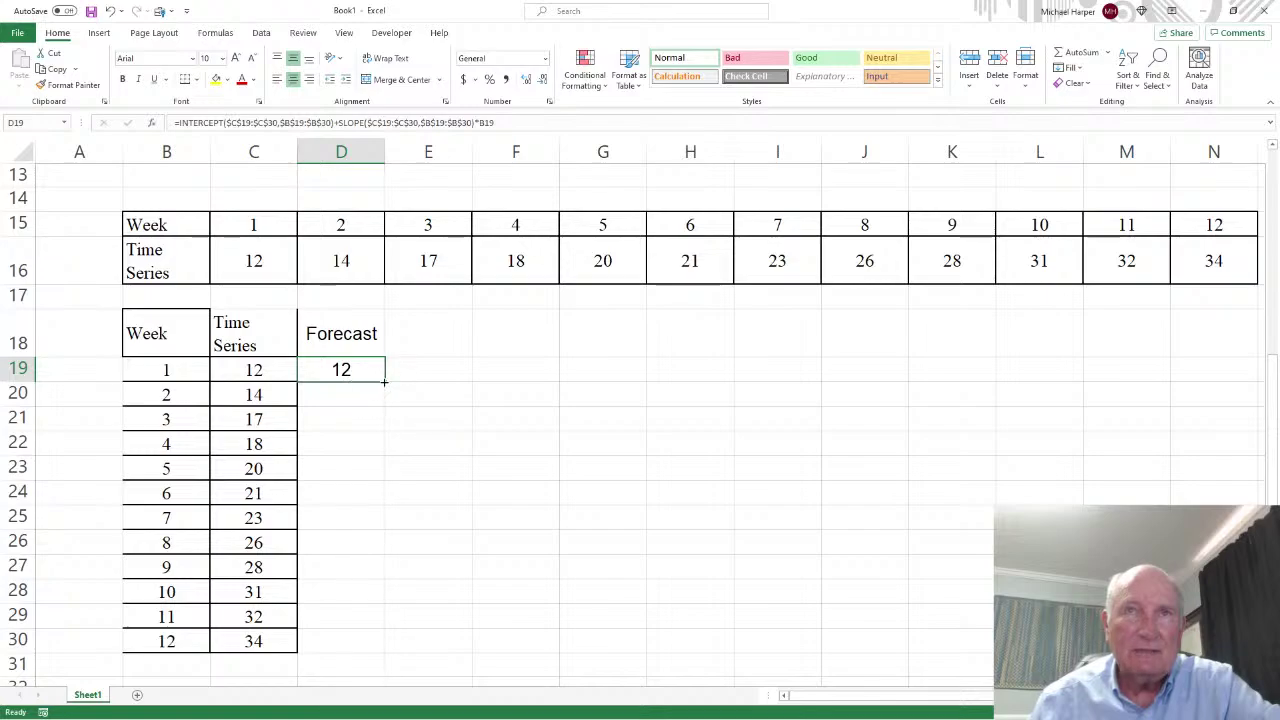
left_click_drag(384, 382, 390, 645)
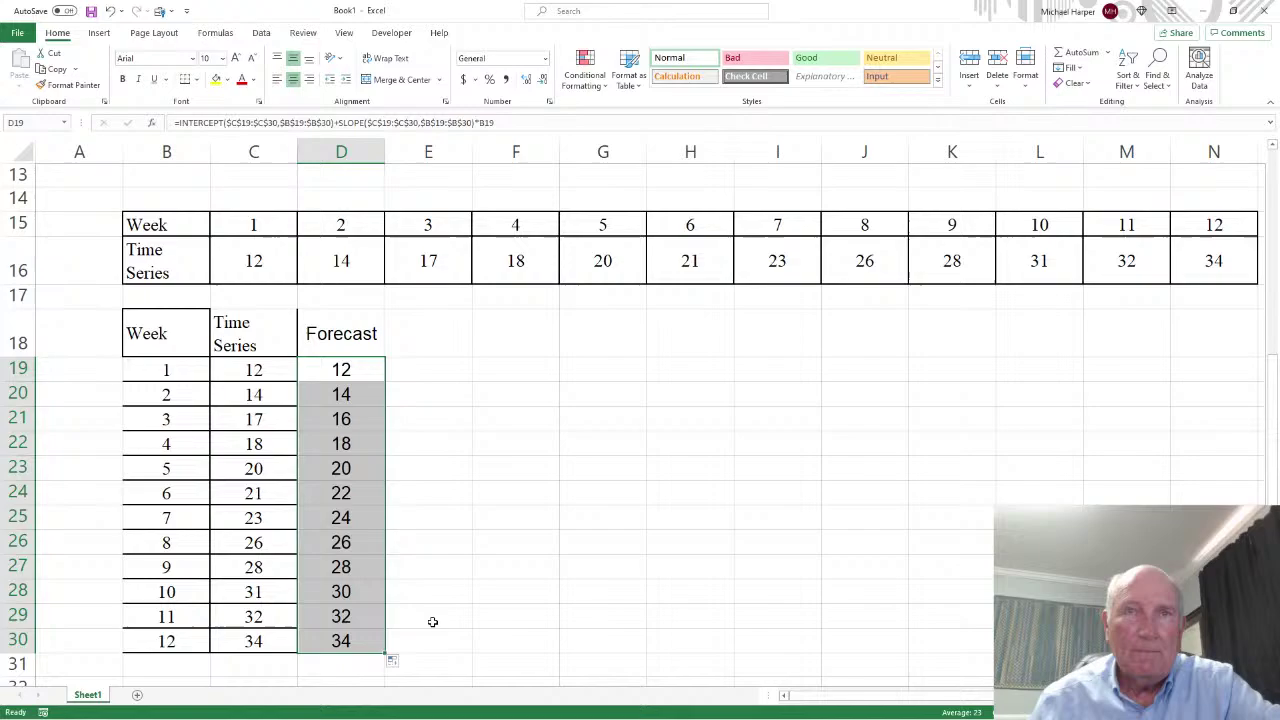
left_click(1233, 12)
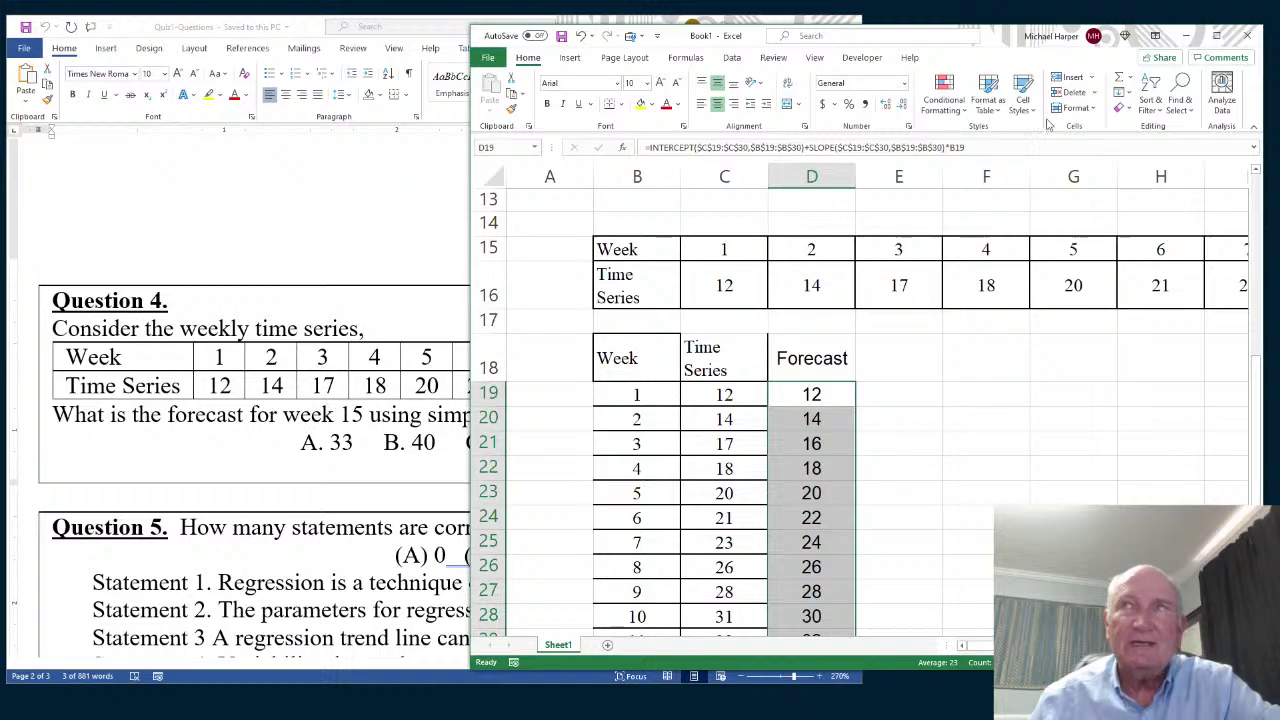
- Enter weeks 13 and 14 in B31:B32 so their forecasts of 36 and 38 appear
left_click(1216, 35)
scroll(521, 324, "down", 3)
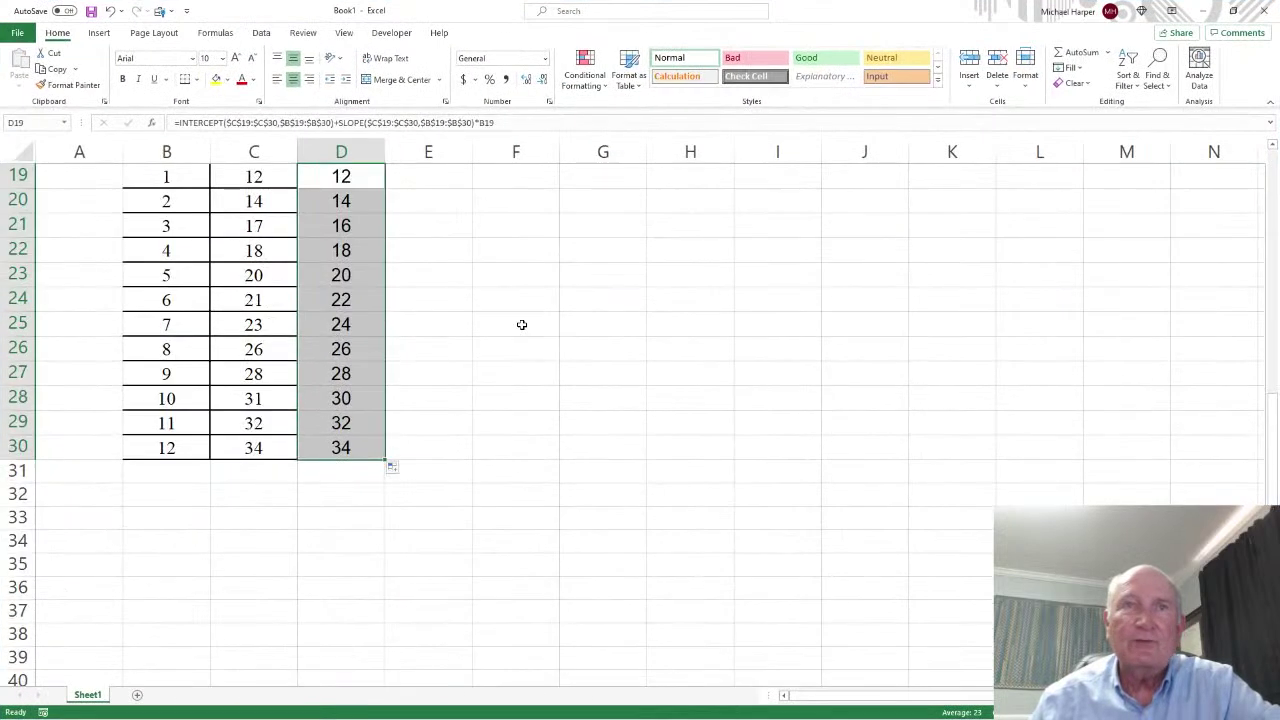
scroll(521, 324, "down", 1)
scroll(531, 343, "up", 2)
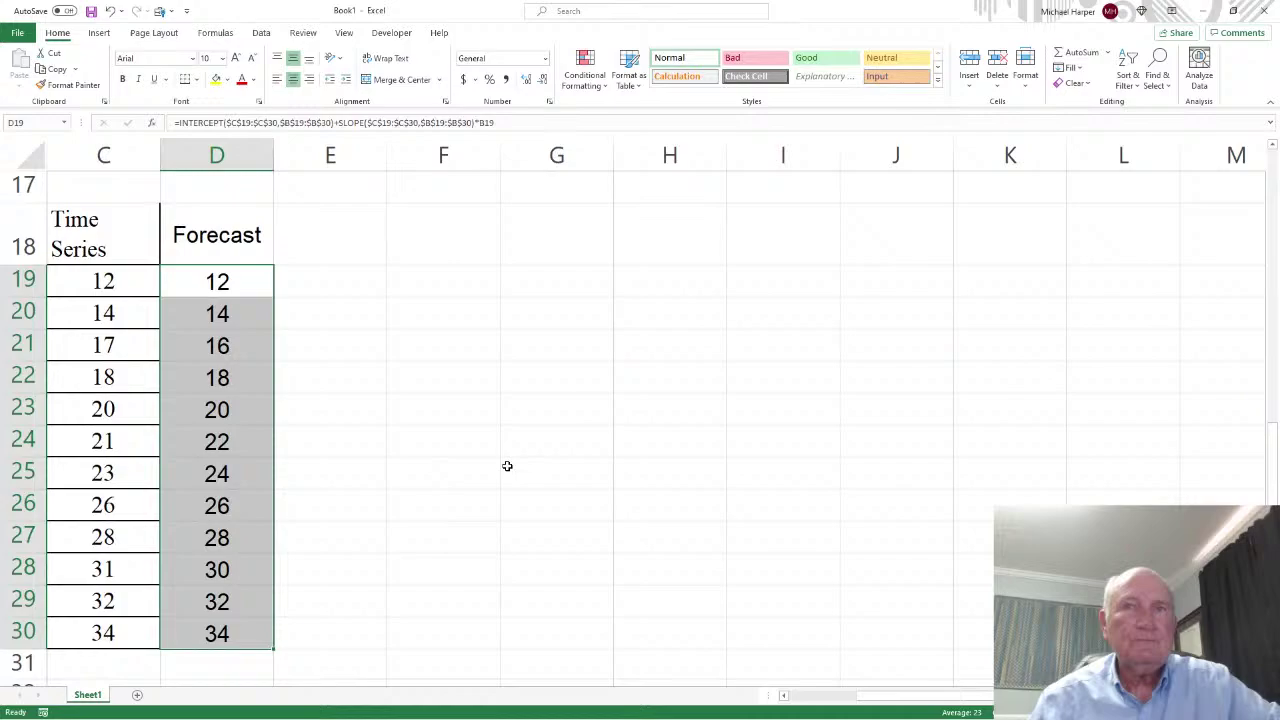
scroll(800, 634, "down", 2)
scroll(800, 634, "left", 2)
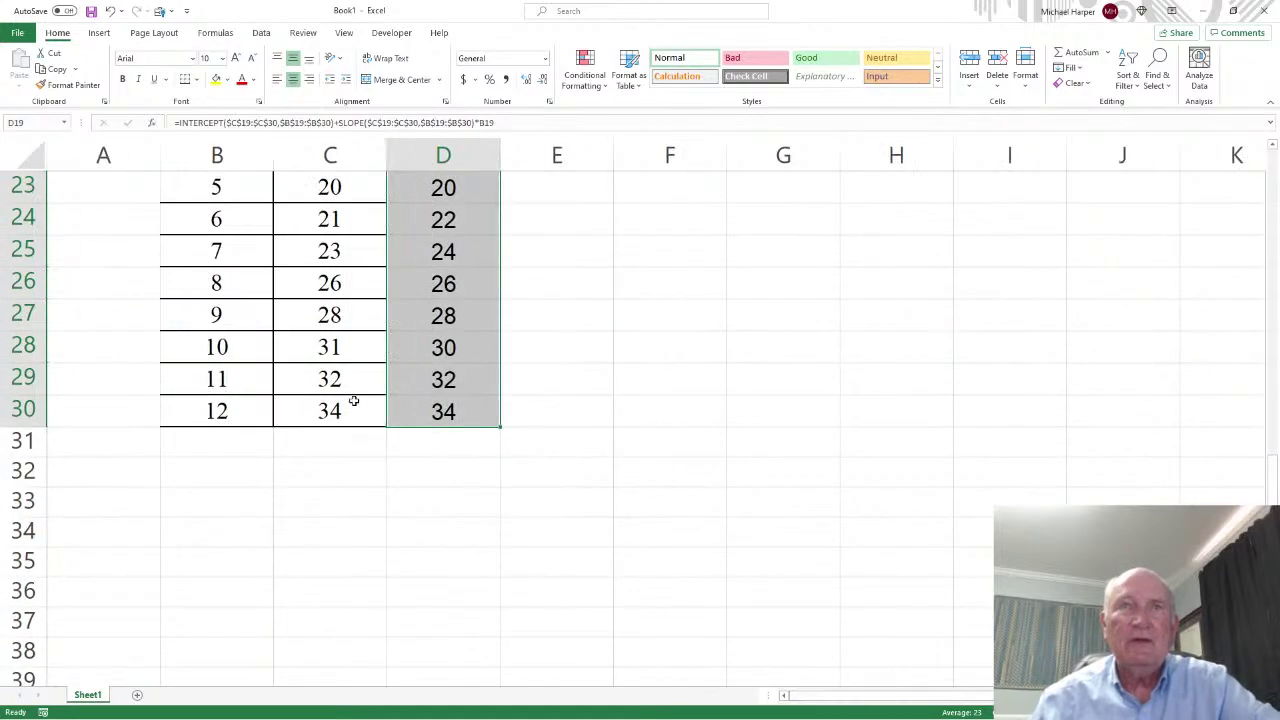
left_click(224, 440)
type("13")
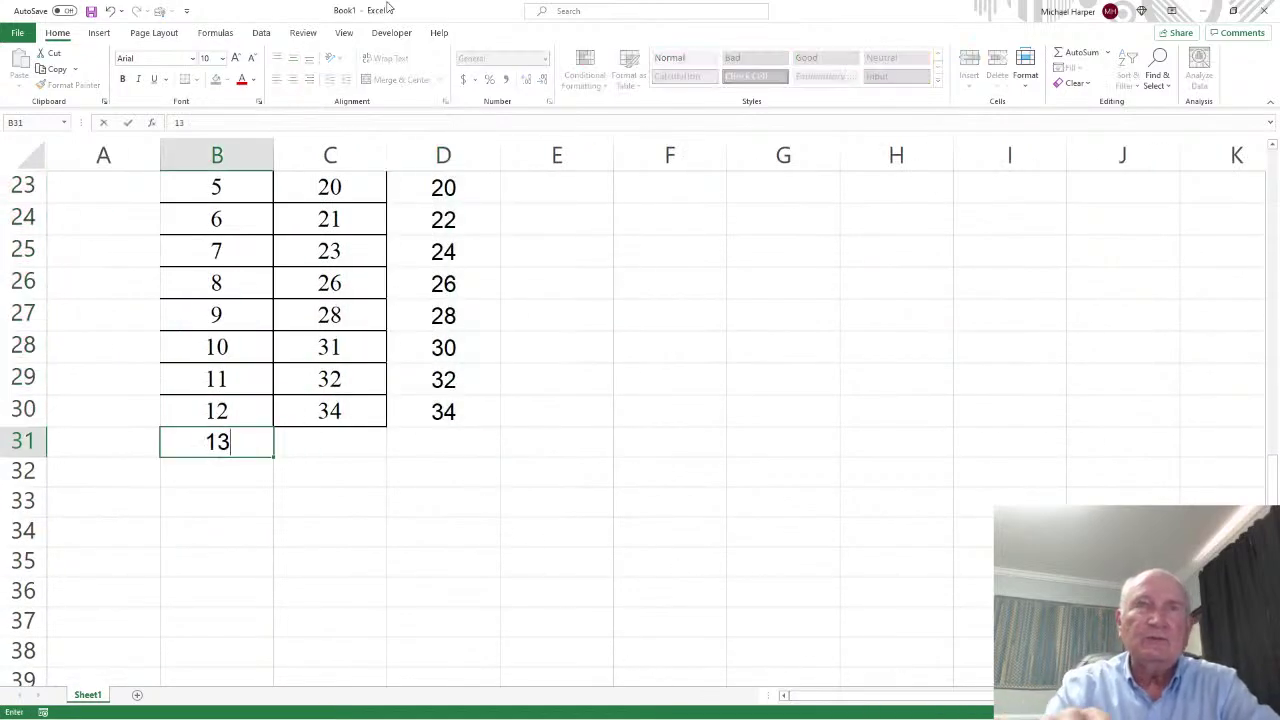
key("Return")
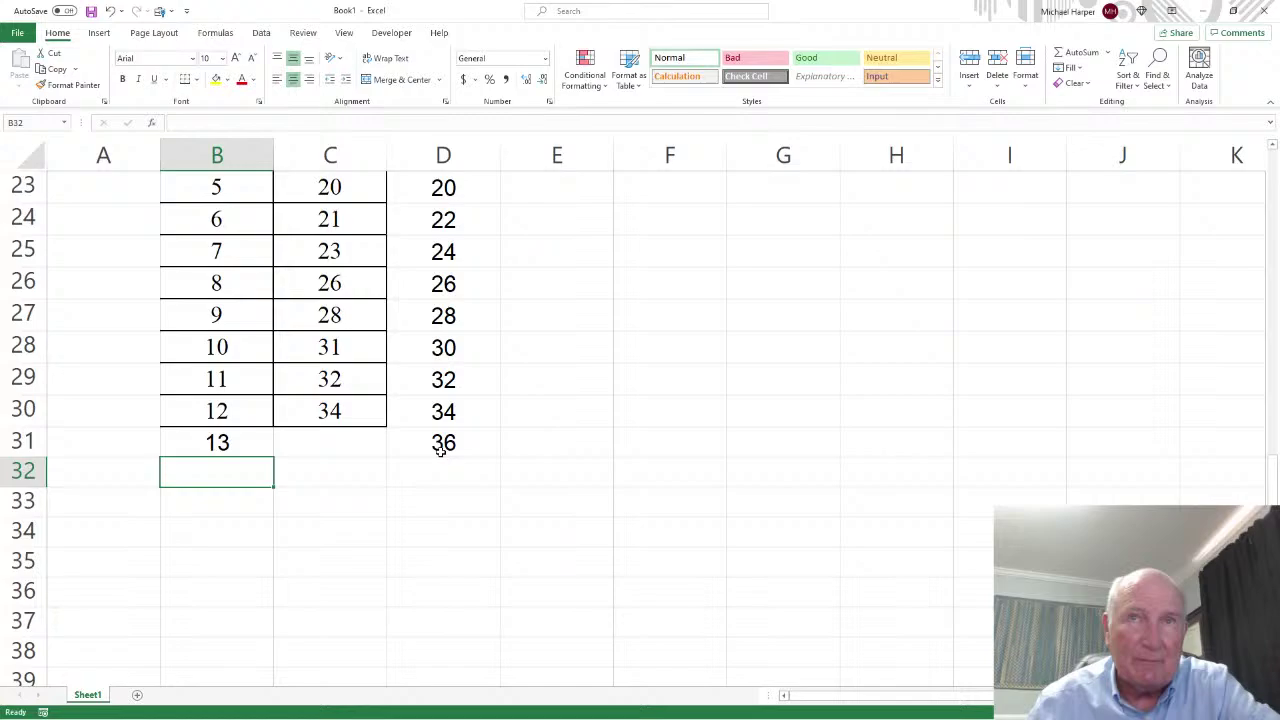
type("14")
key("Return")
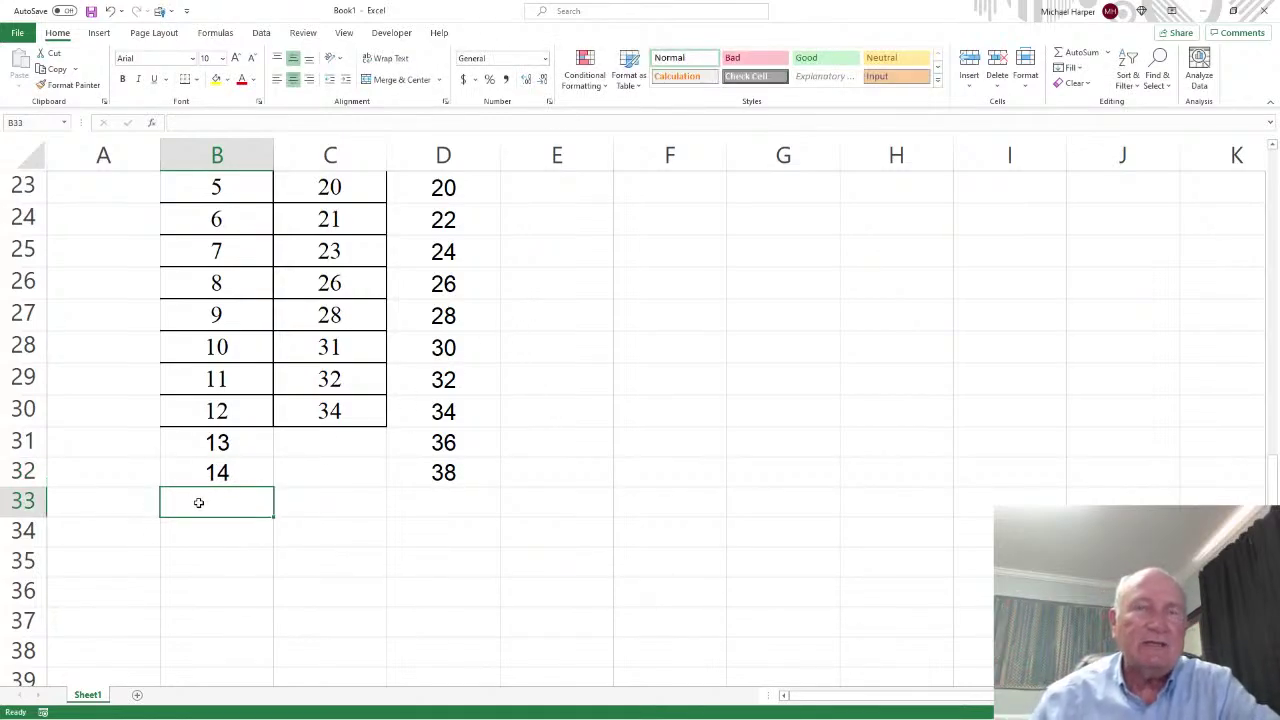
left_click(441, 500)
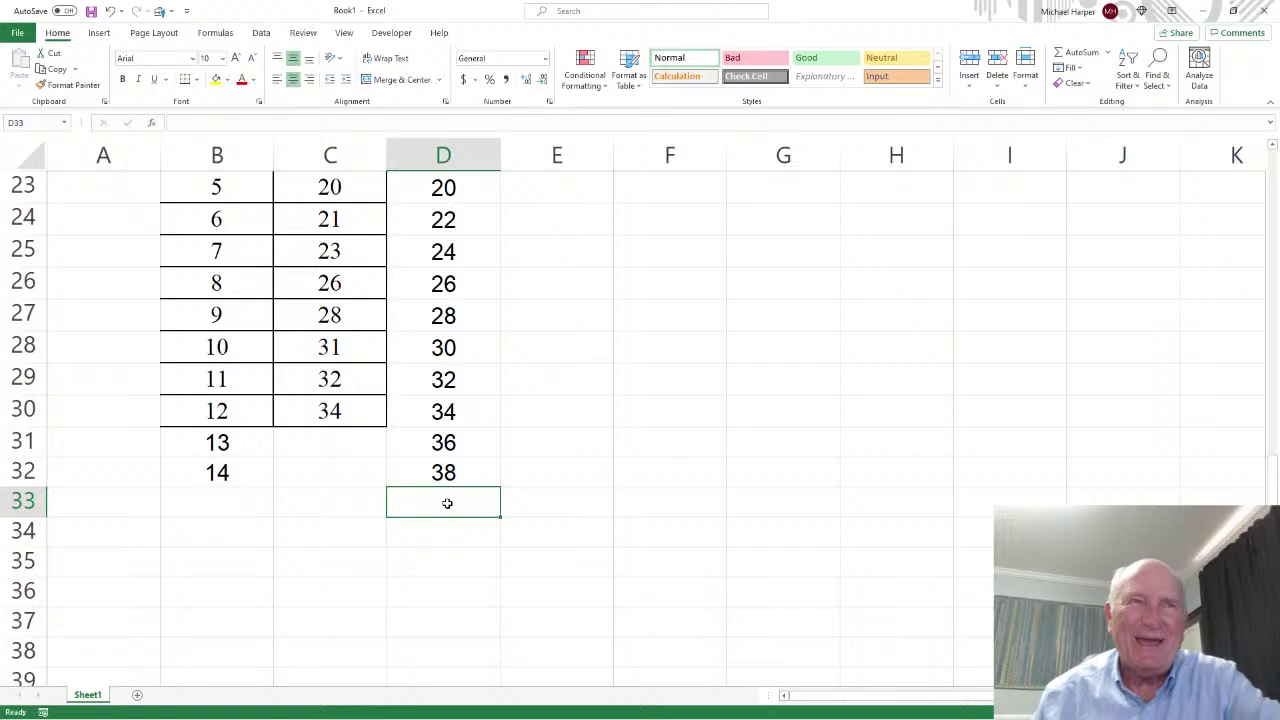
- Bring up the Word quiz at Question 6 and widen the window so its table fits
left_click(1204, 11)
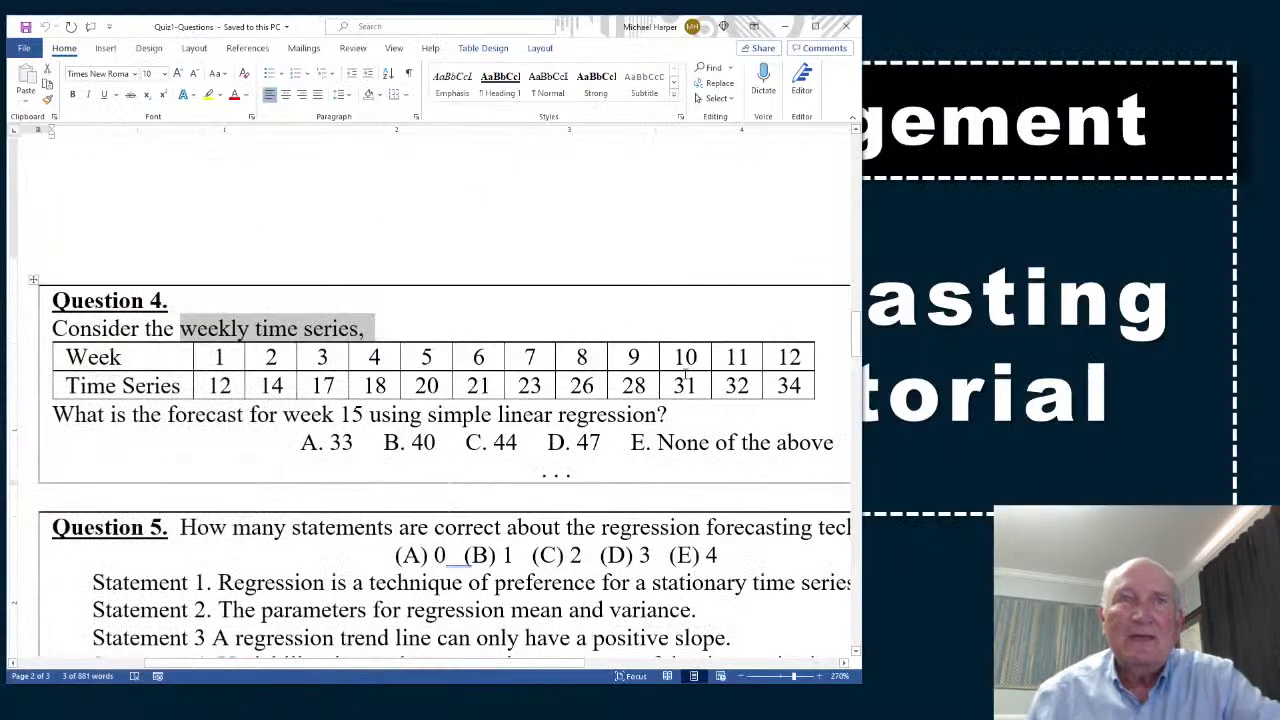
scroll(659, 345, "down", 5)
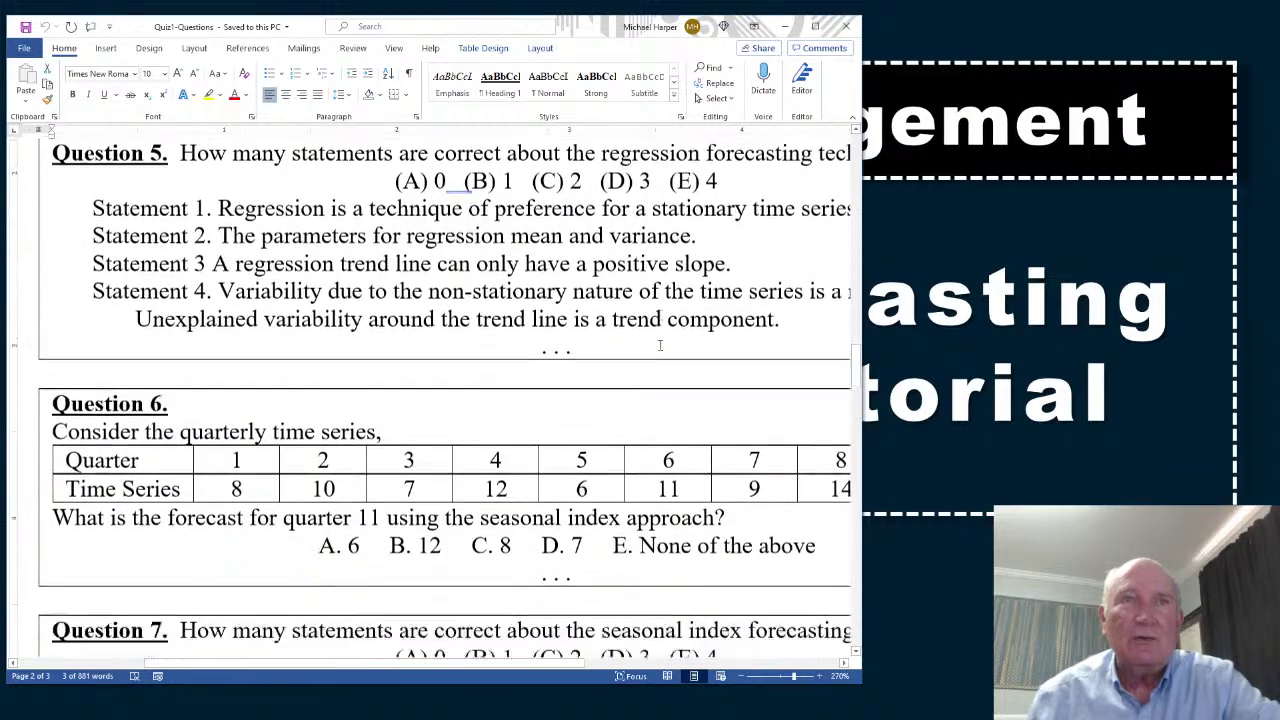
scroll(318, 302, "up", 3)
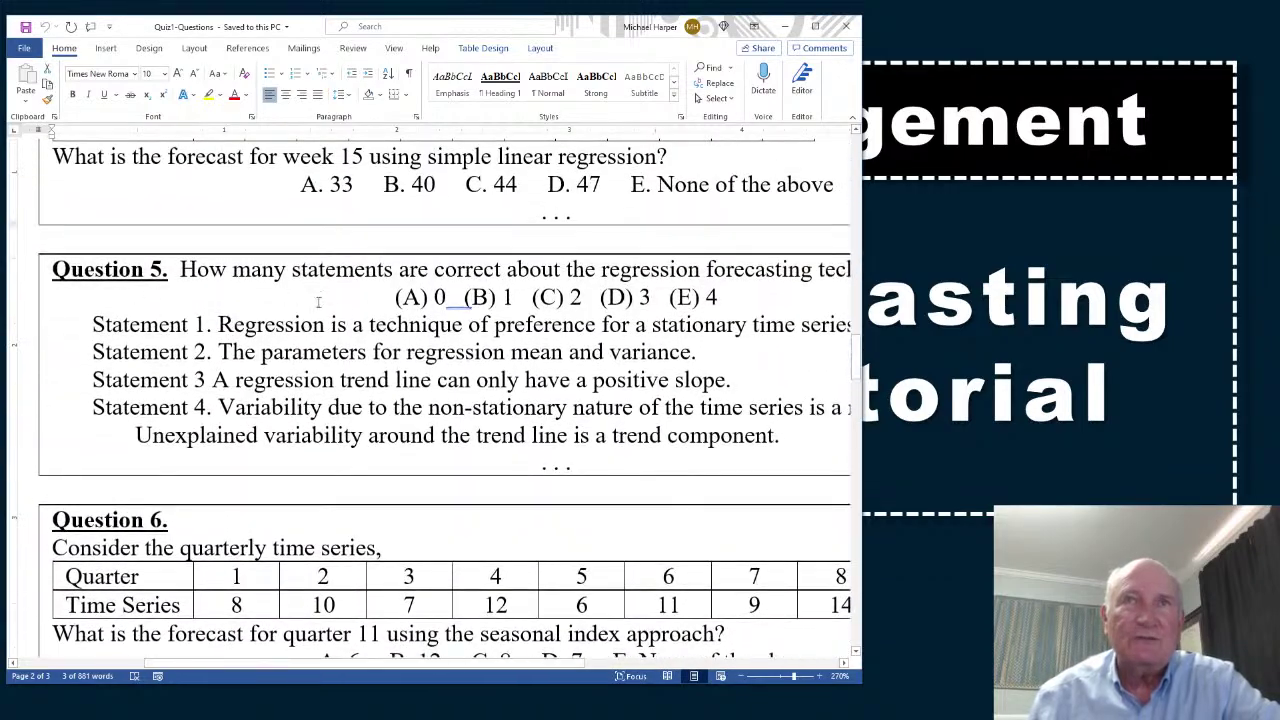
scroll(376, 346, "down", 3)
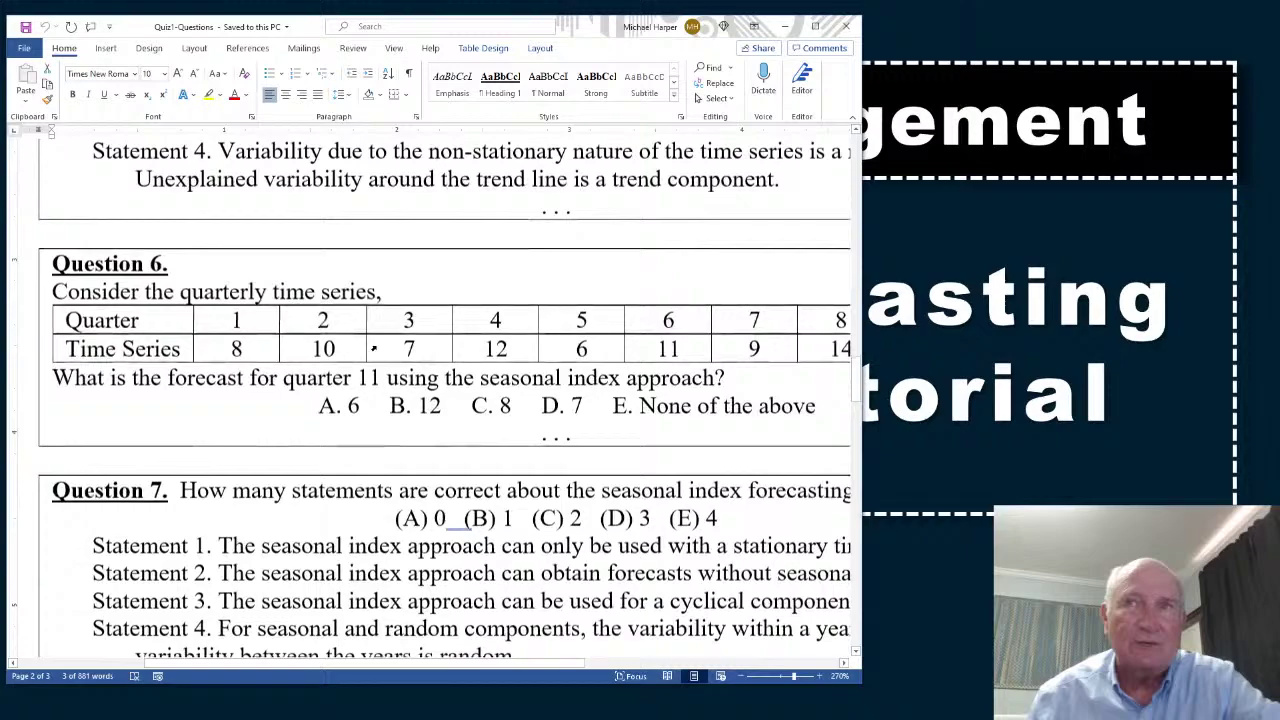
left_click_drag(852, 196, 943, 196)
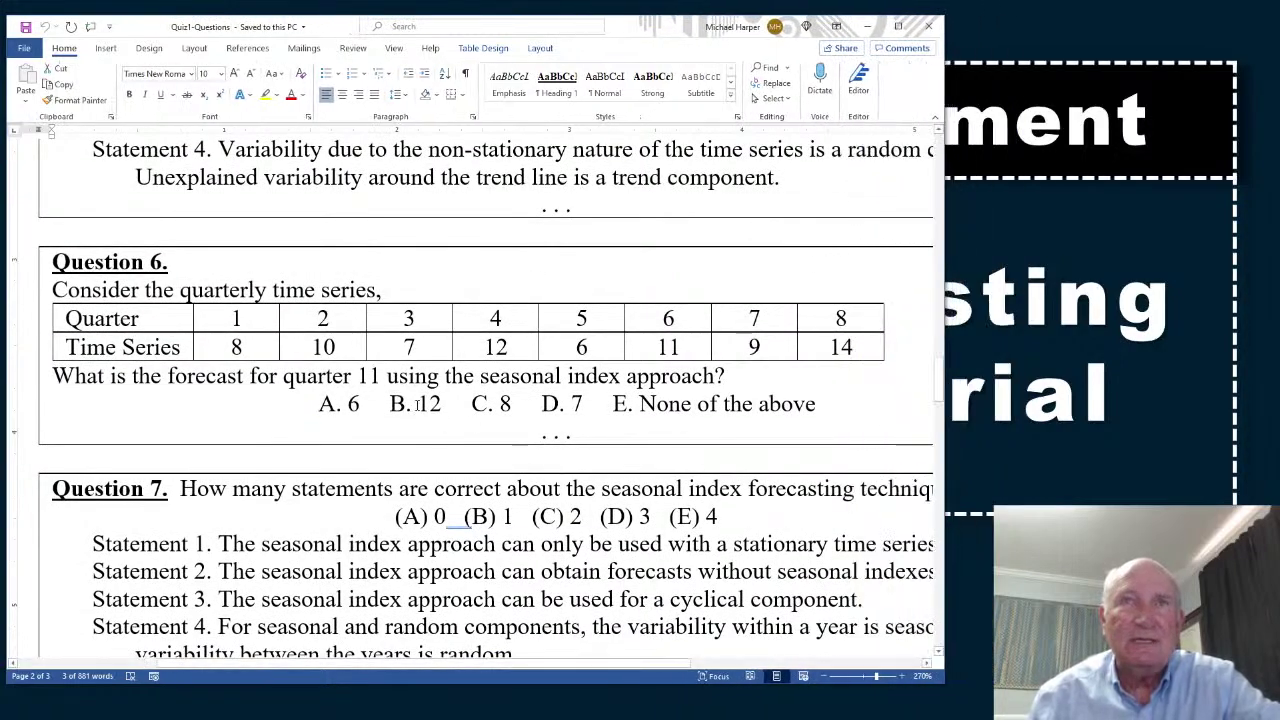
- Select the 'seasonal index approach' phrase and the Question 6 table, then return to Excel
left_click_drag(500, 378, 700, 378)
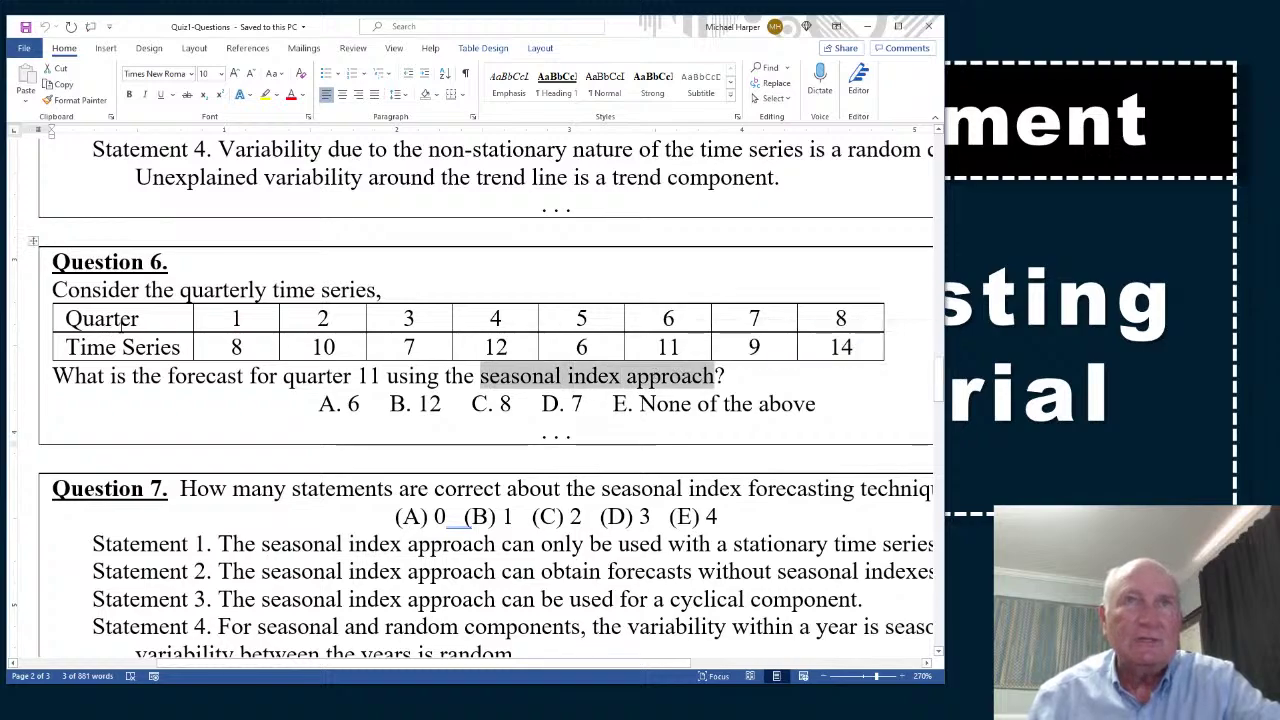
left_click_drag(135, 318, 815, 352)
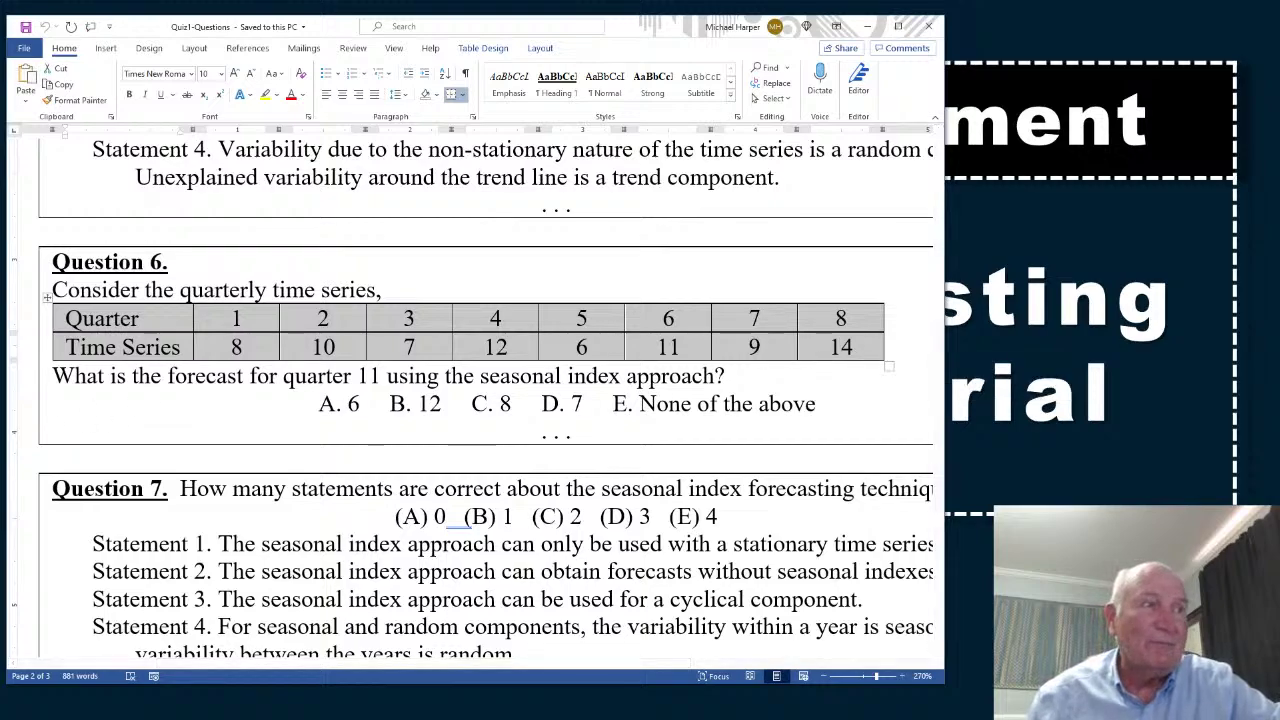
key("alt+Tab")
- Insert a Scatter with Straight Lines and Markers chart of Week vs. Time Series from B19:C30
scroll(523, 366, "down", 2)
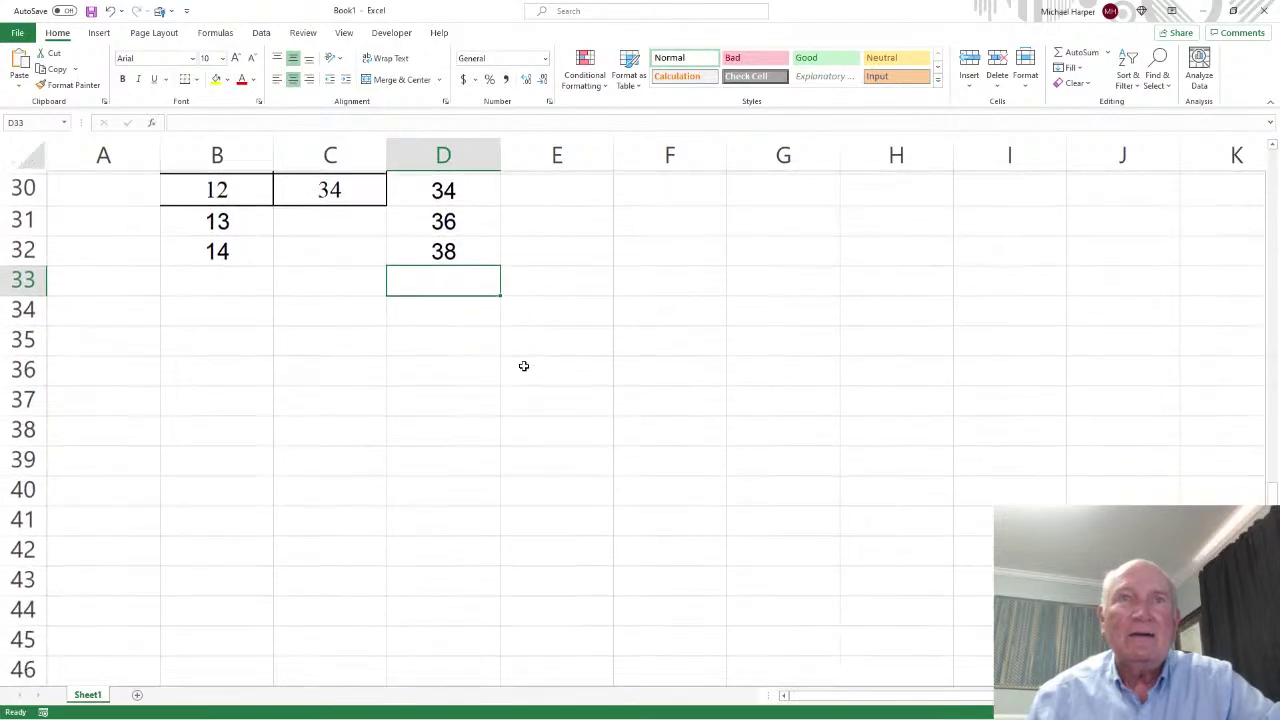
scroll(523, 366, "down", 1)
left_click(208, 279)
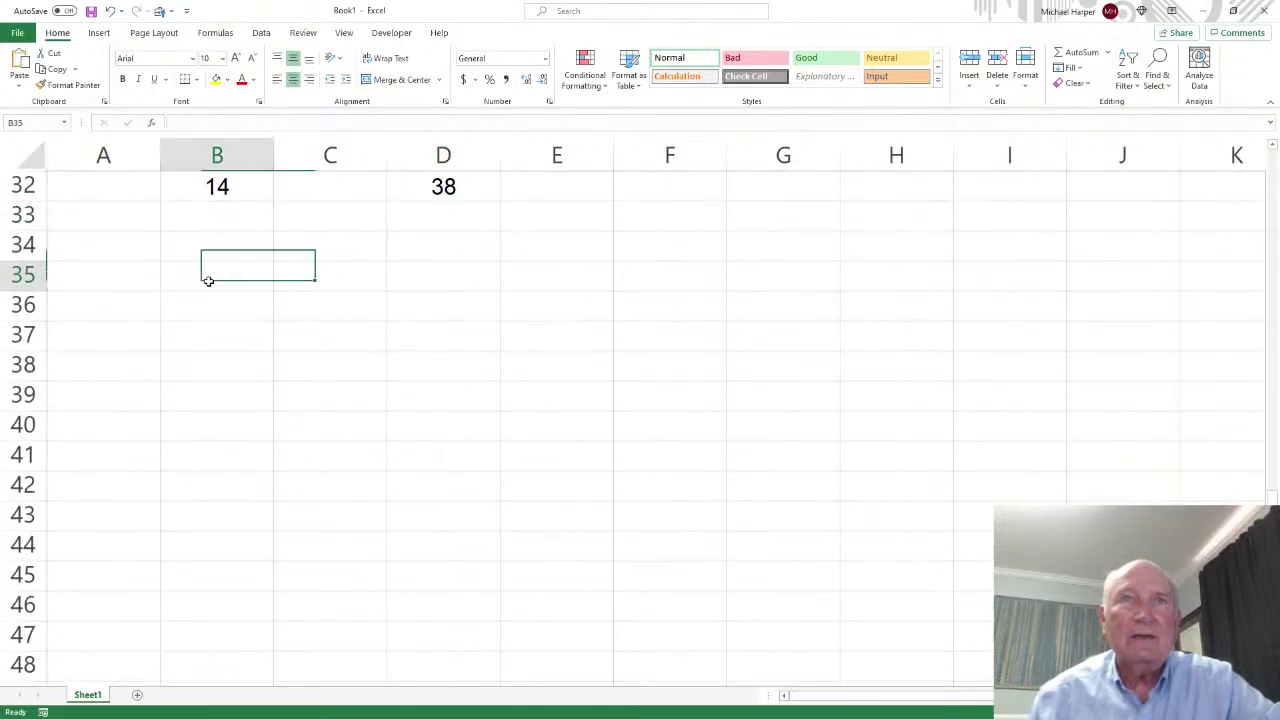
scroll(483, 302, "up", 5)
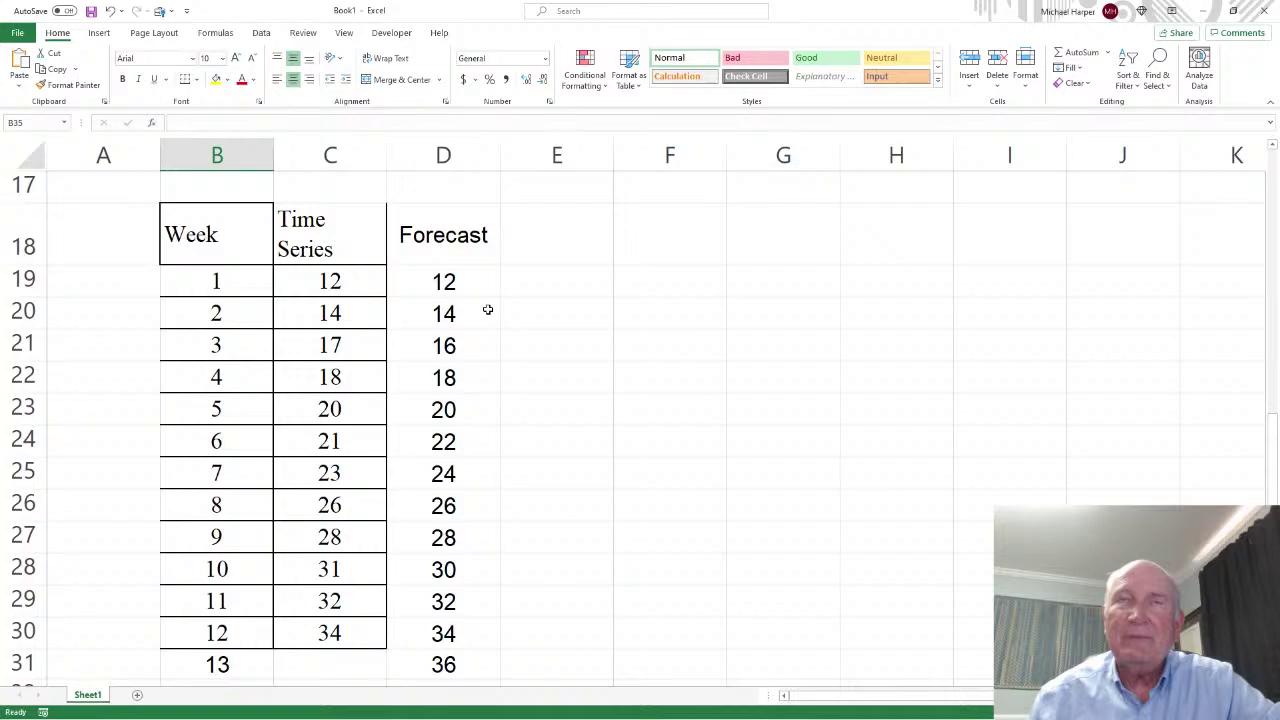
scroll(487, 309, "up", 4)
scroll(487, 309, "down", 2)
scroll(487, 309, "down", 4)
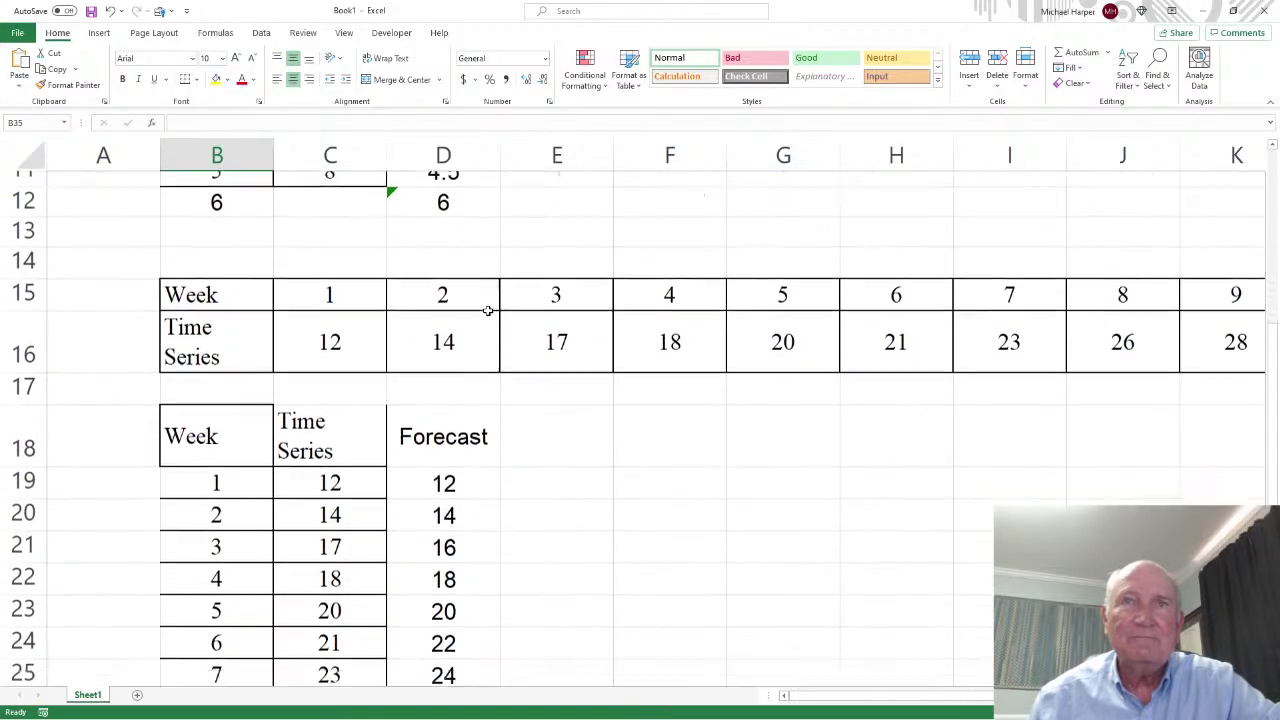
scroll(487, 309, "up", 1)
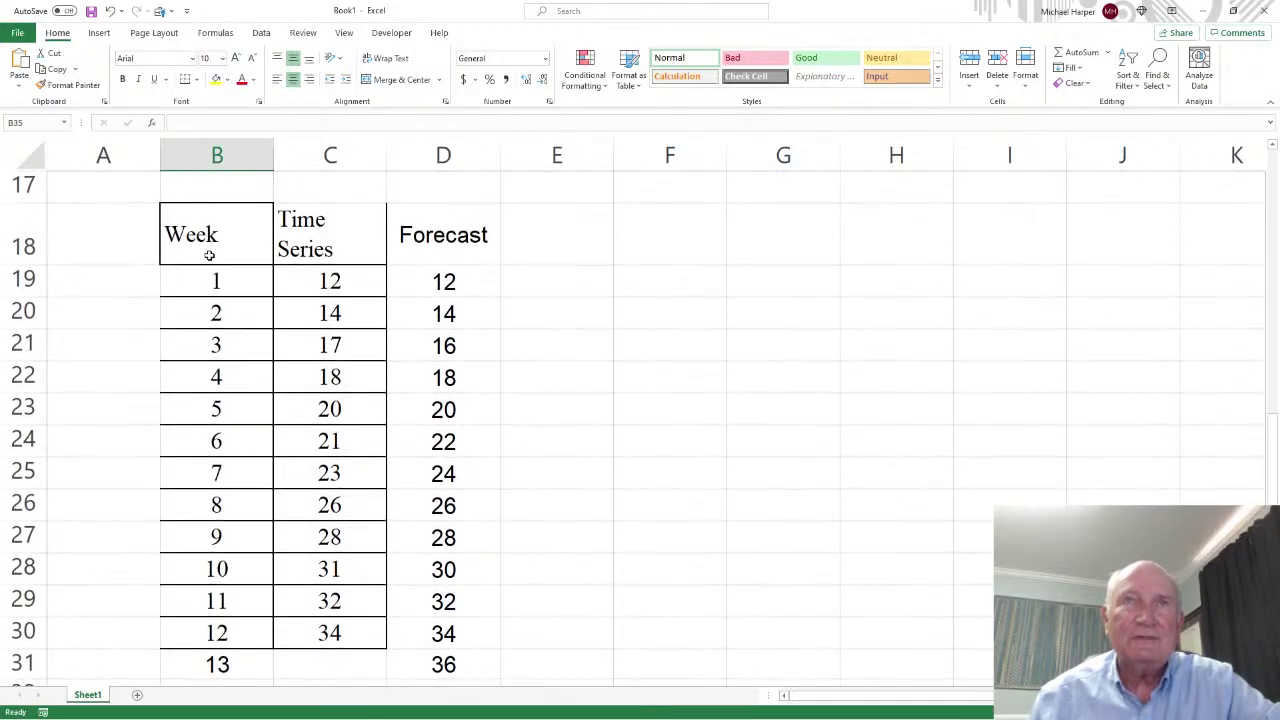
left_click_drag(223, 280, 334, 632)
left_click(99, 32)
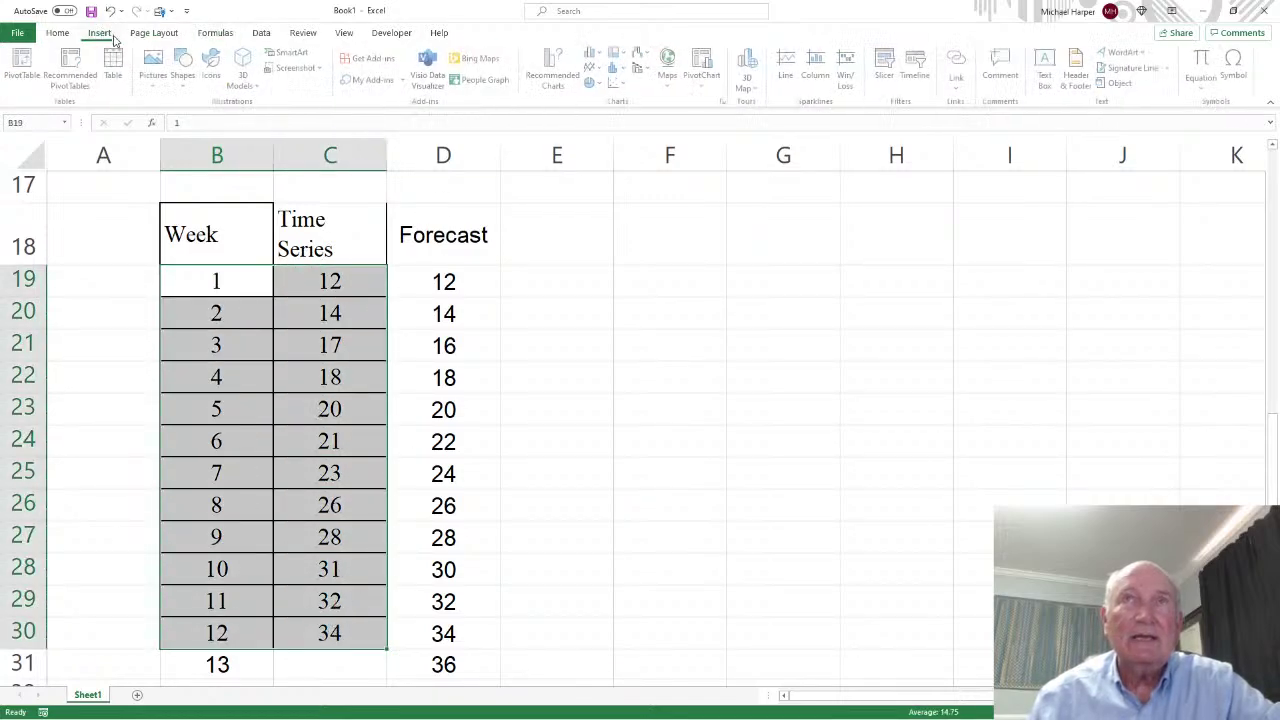
left_click(616, 84)
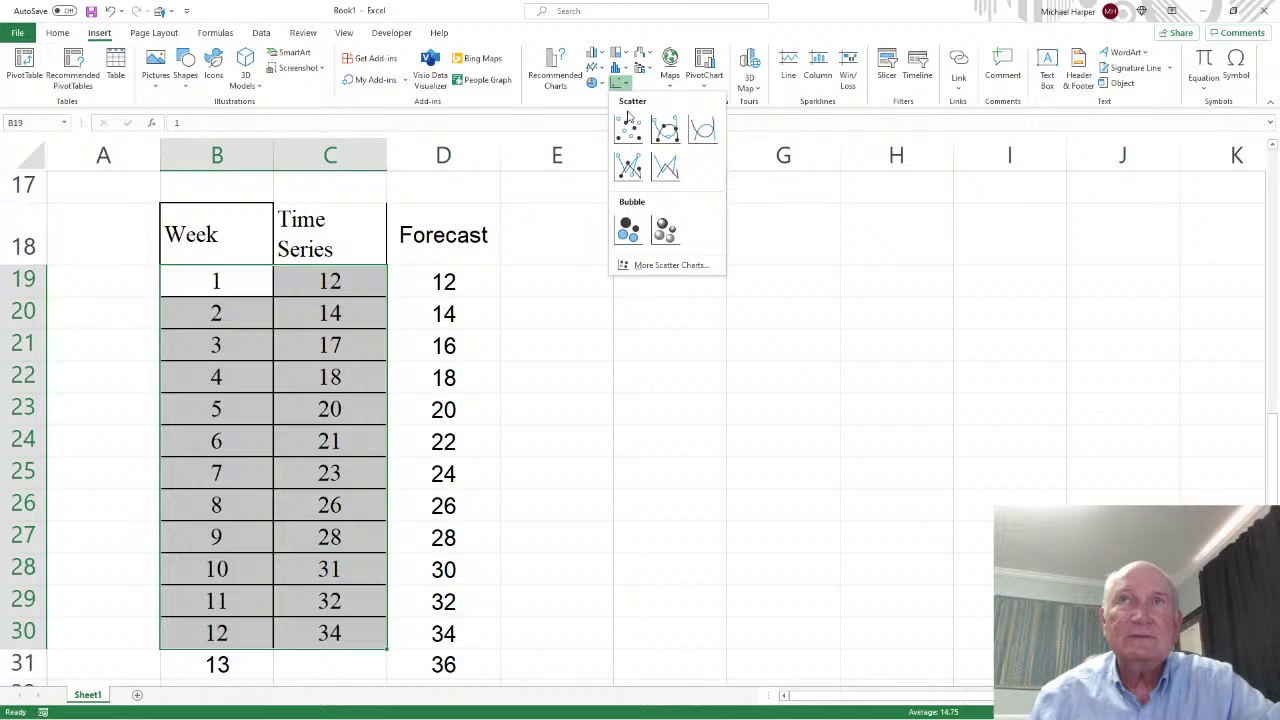
left_click(628, 166)
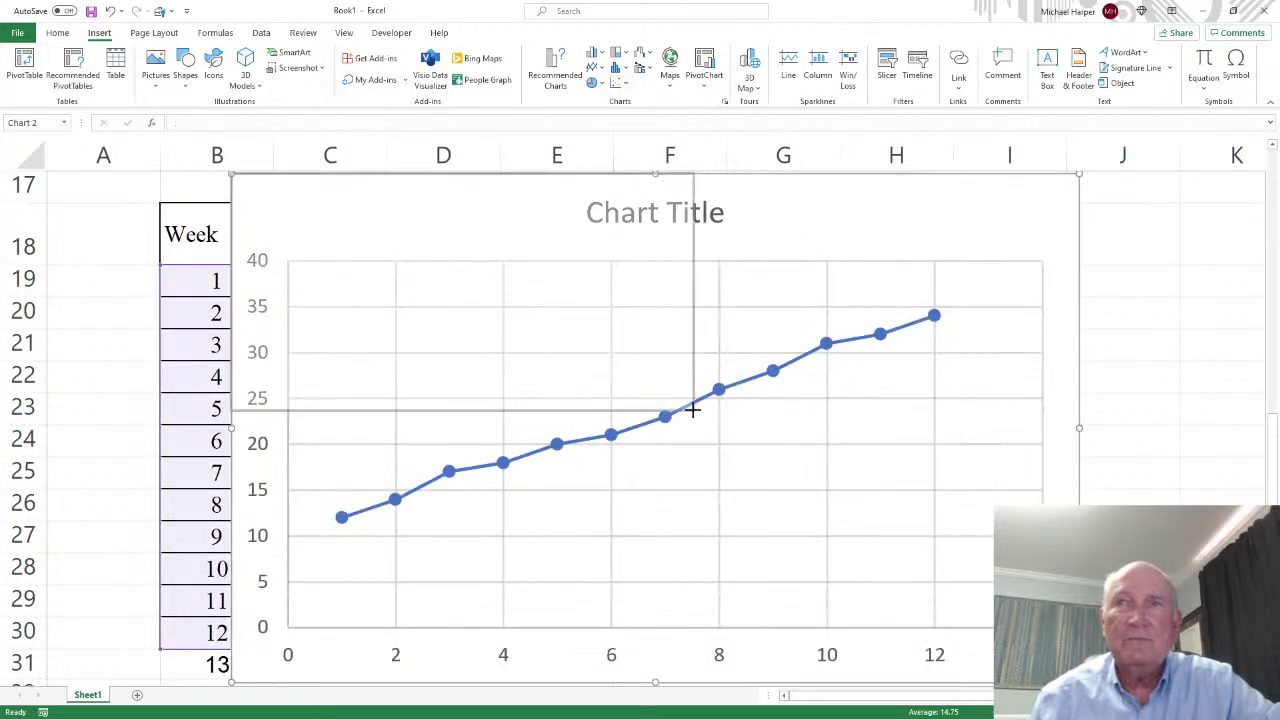
- Move the new chart to the right of the forecast table
left_click_drag(506, 197, 648, 309)
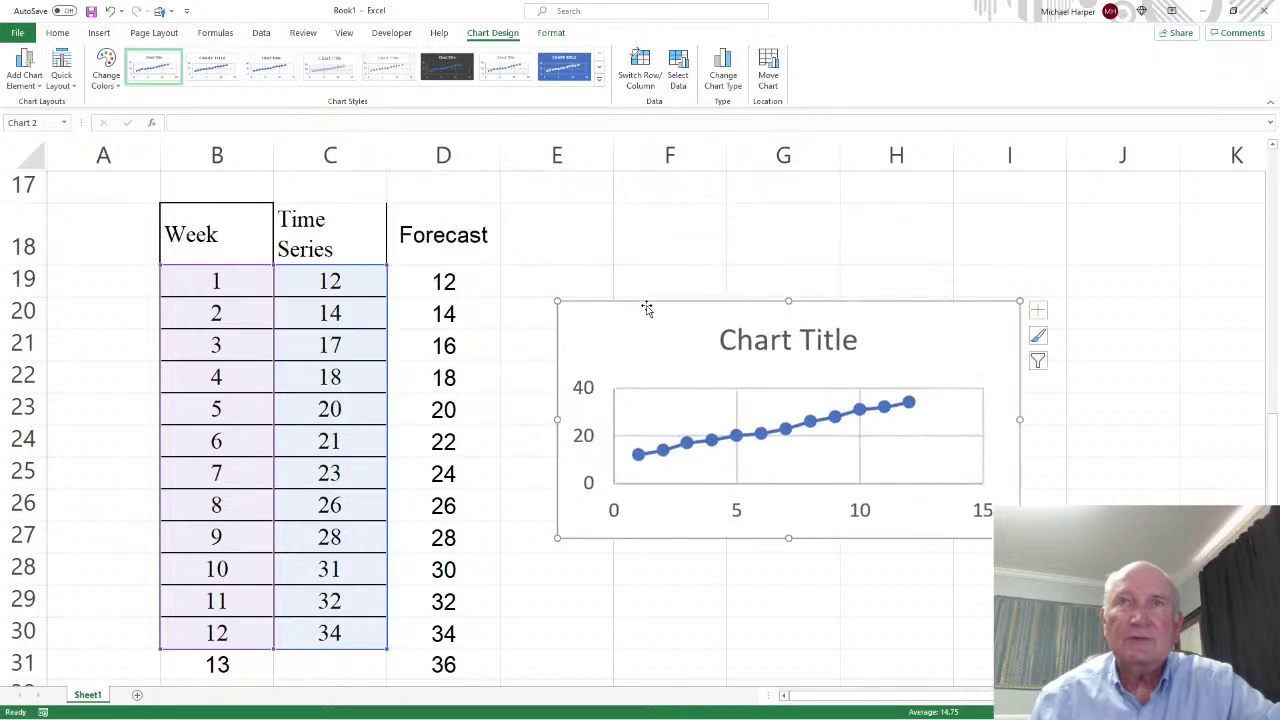
scroll(554, 371, "down", 4)
scroll(235, 351, "down", 1)
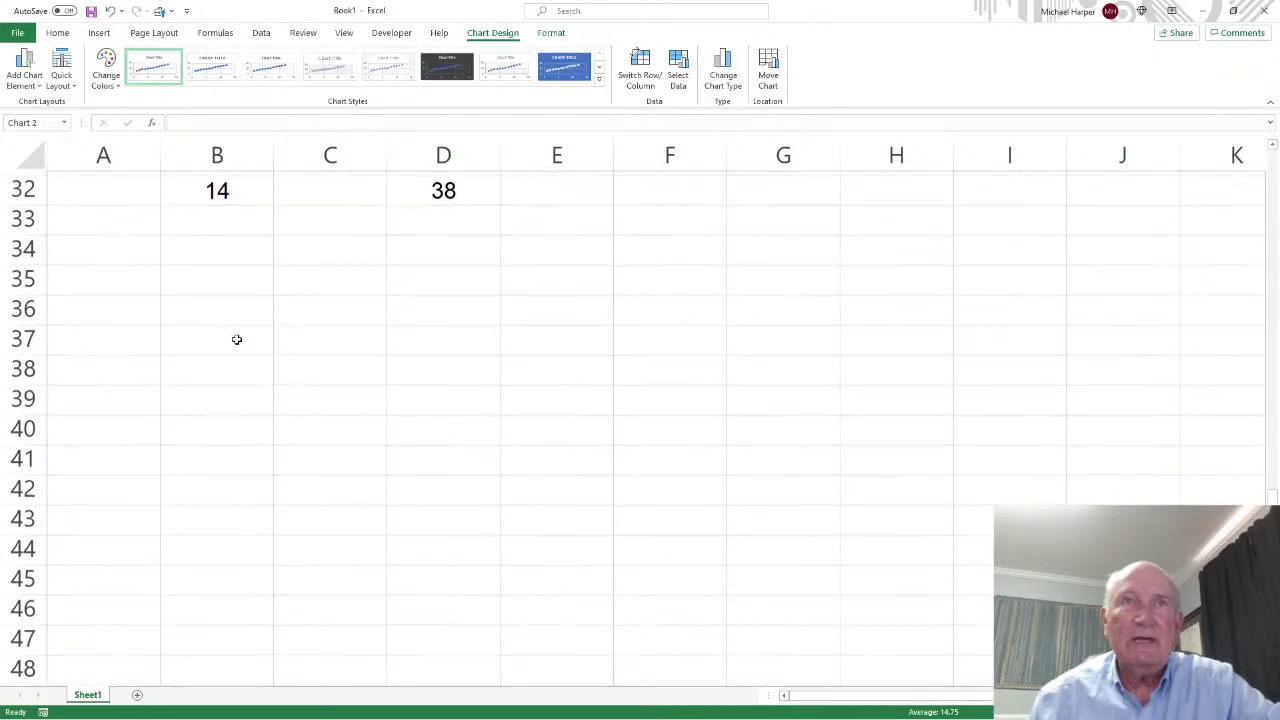
- Paste the quarterly table at B35, then paste a transposed copy at B38
left_click(215, 266)
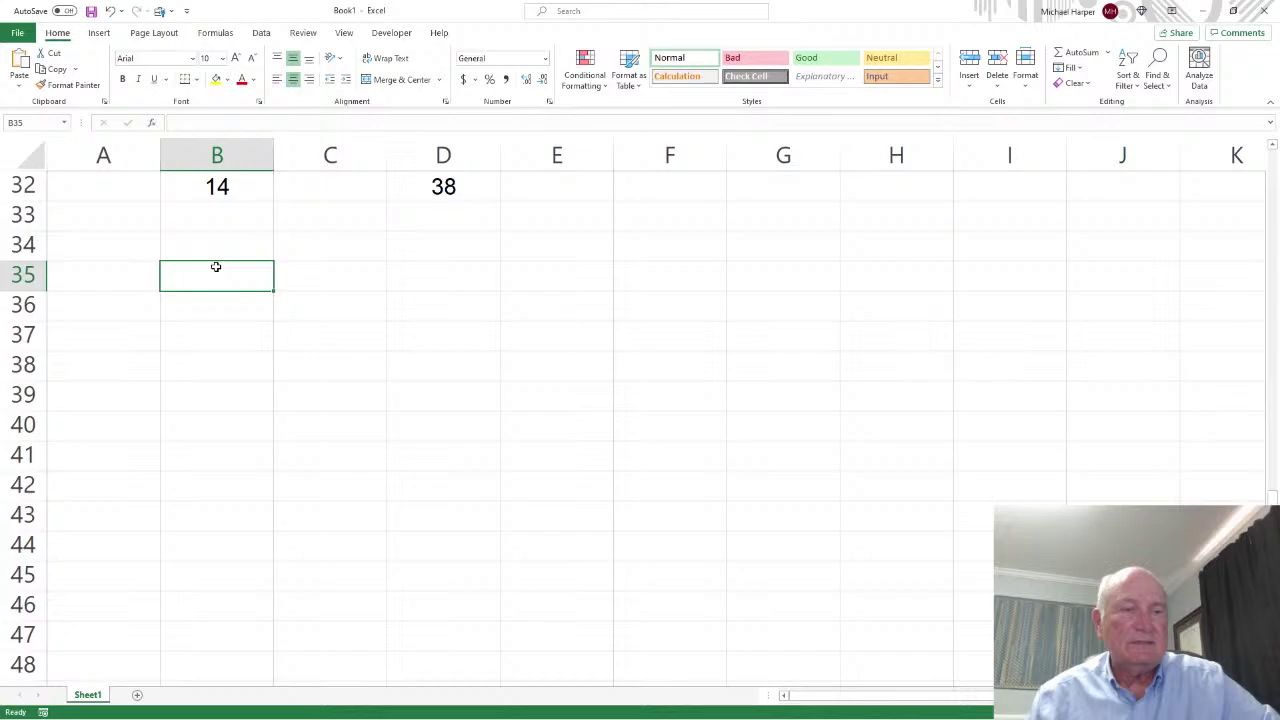
key("ctrl+v")
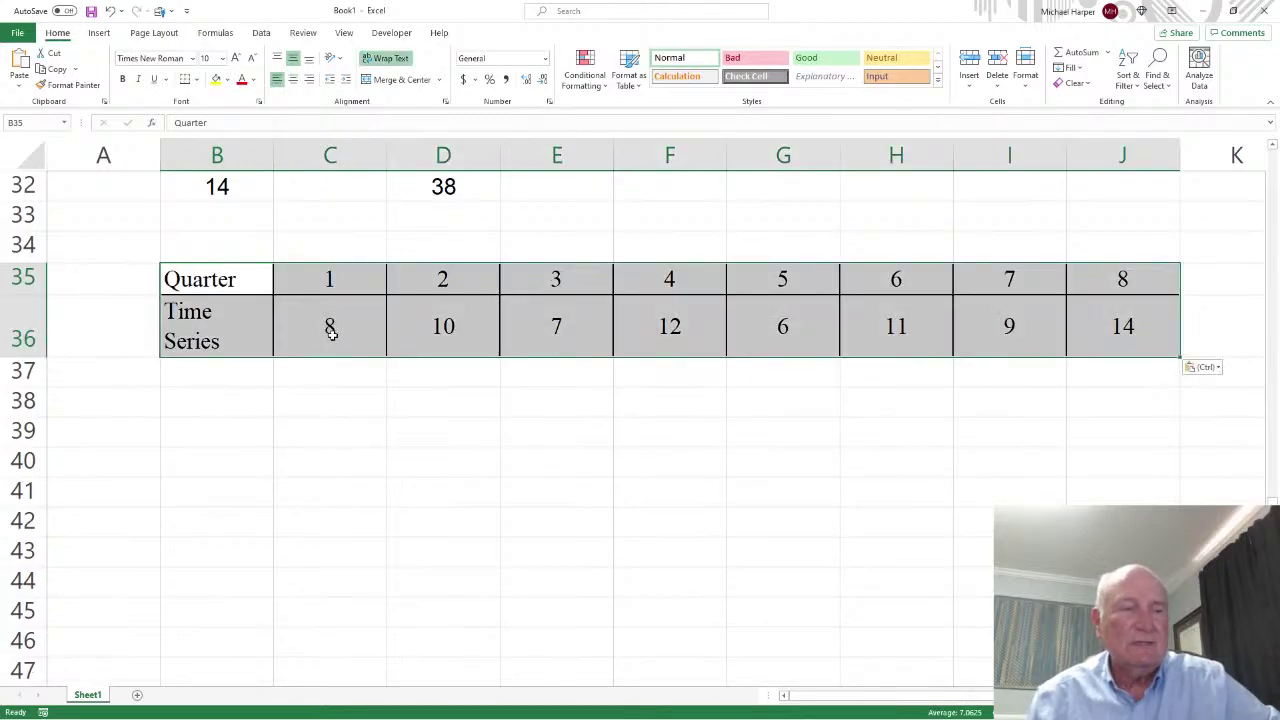
key("ctrl+c")
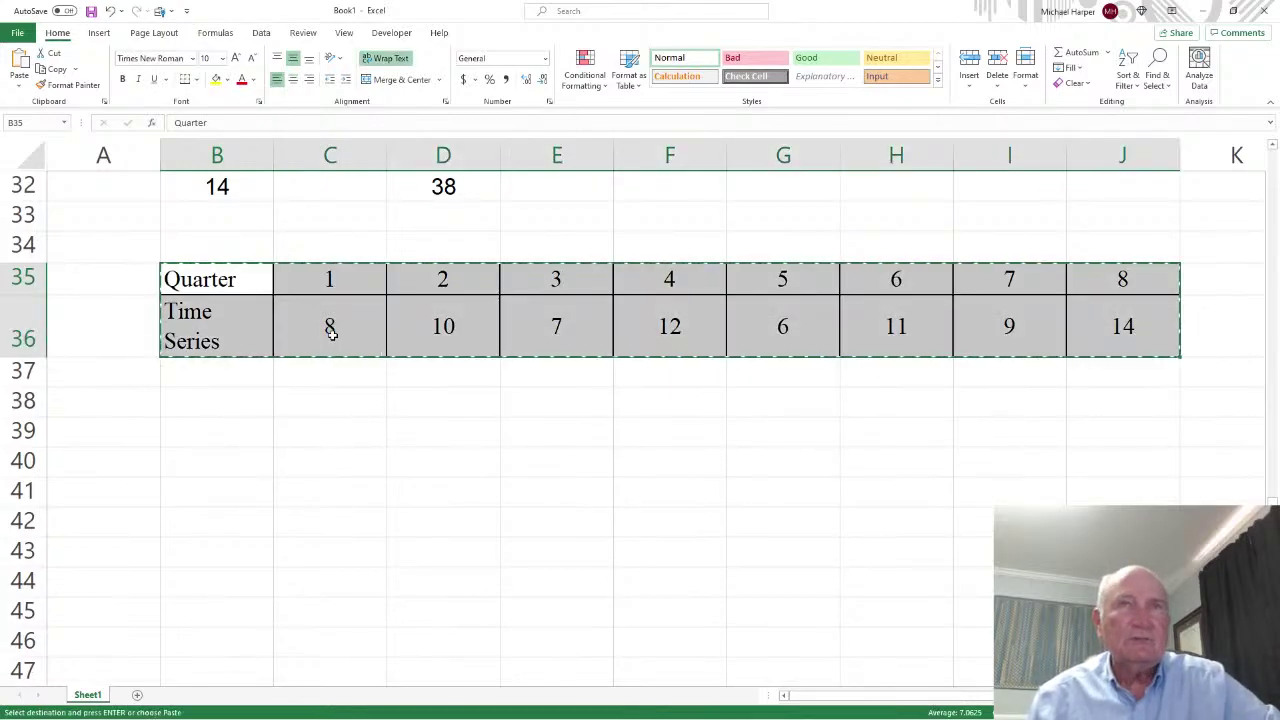
right_click(212, 283)
left_click(265, 348)
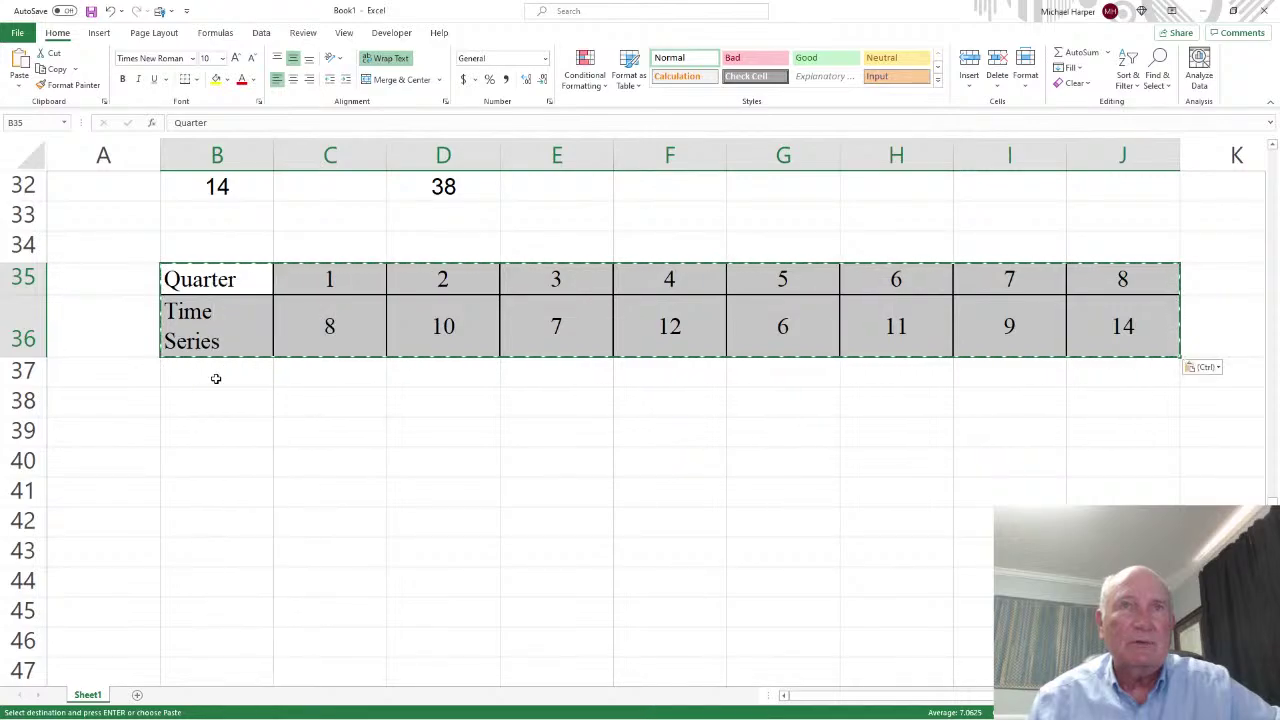
left_click(197, 398)
right_click(197, 398)
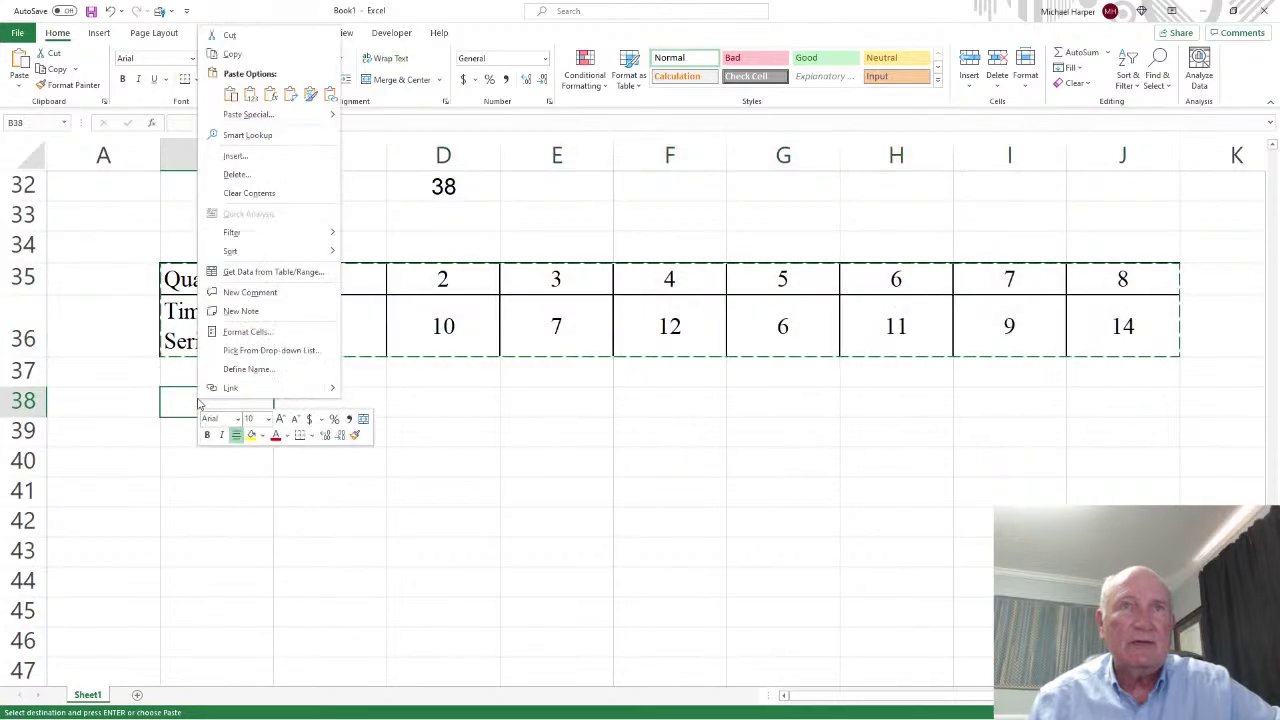
left_click(290, 93)
- Clear the transposed copy and delete rows 38–47 so the area below is empty
scroll(374, 251, "down", 2)
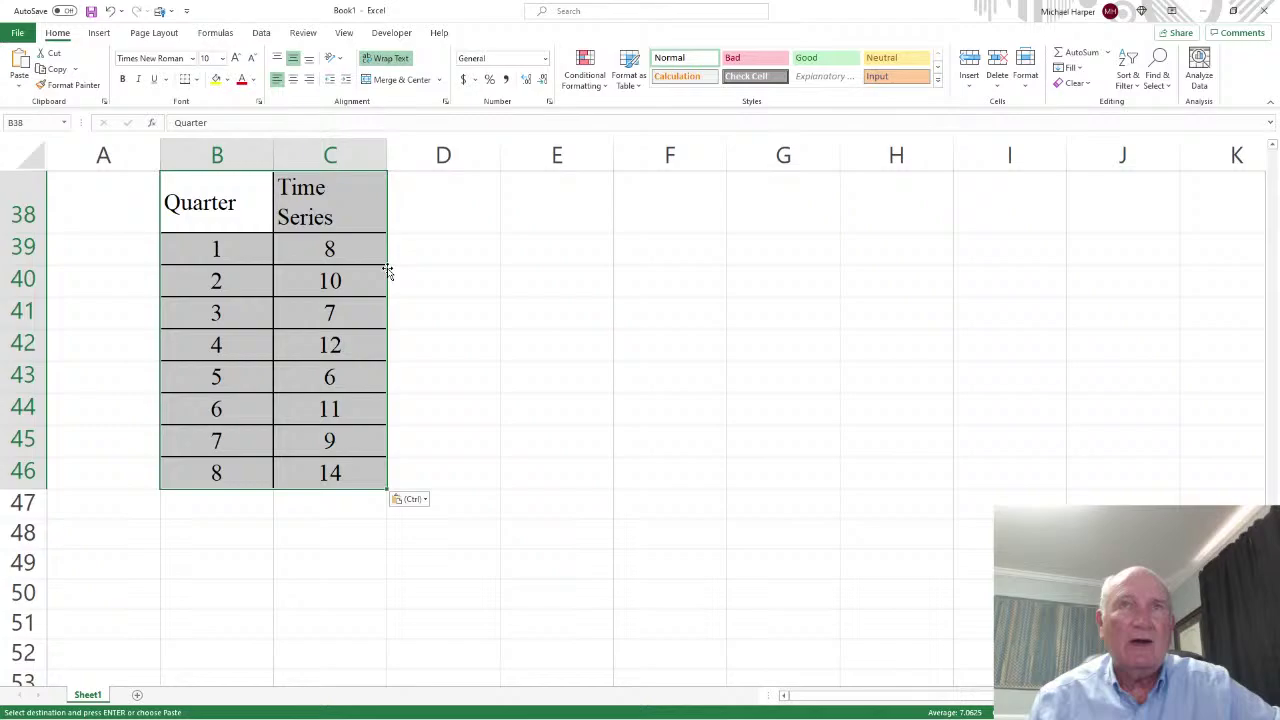
scroll(387, 270, "up", 1)
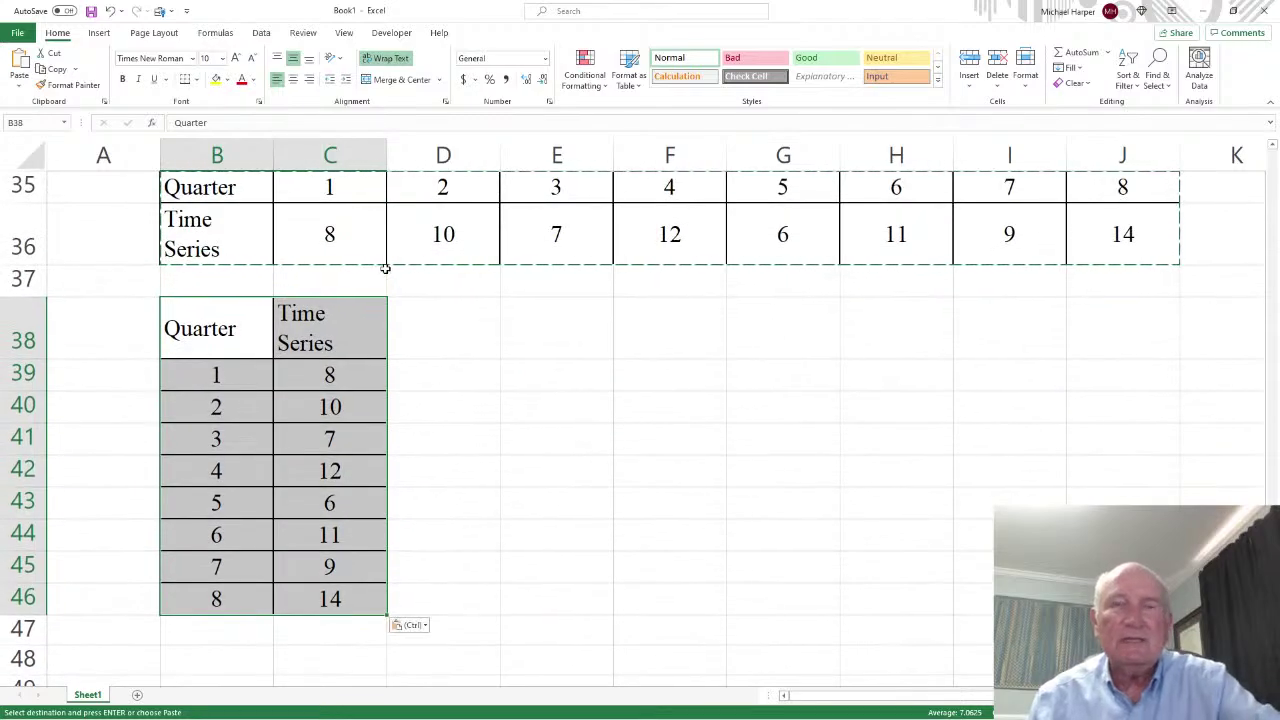
key("Delete")
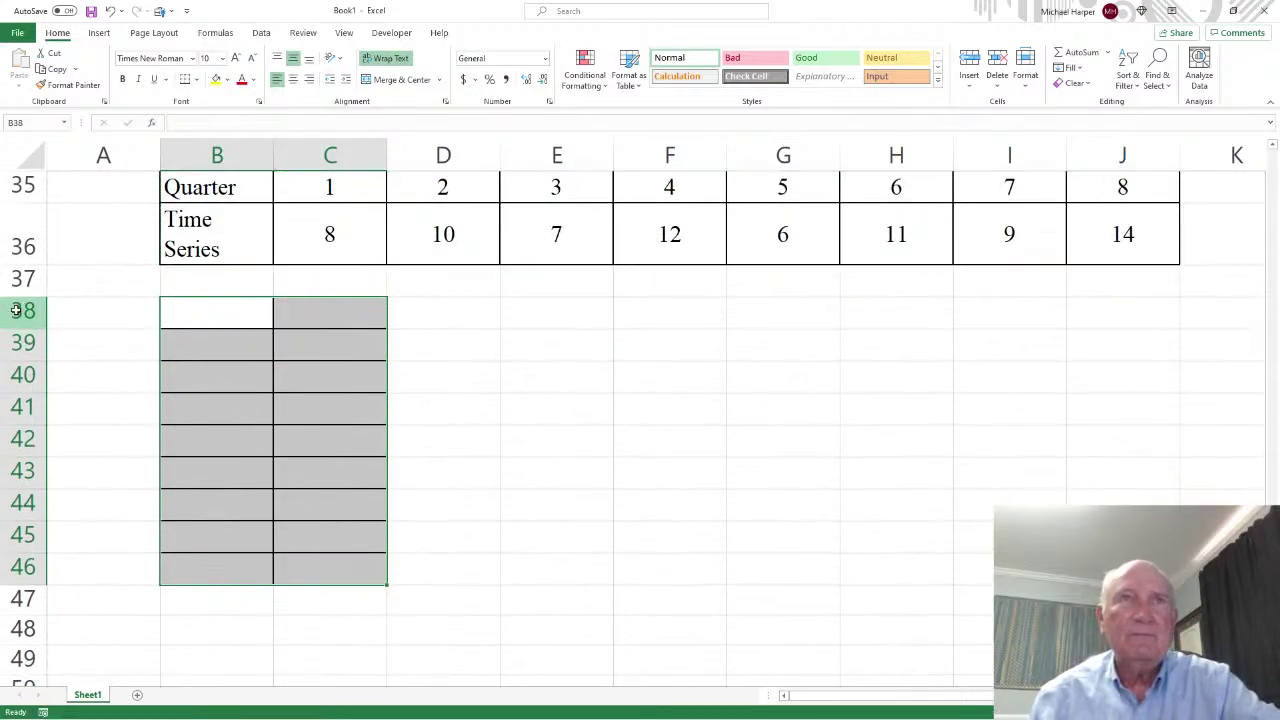
left_click_drag(16, 311, 20, 604)
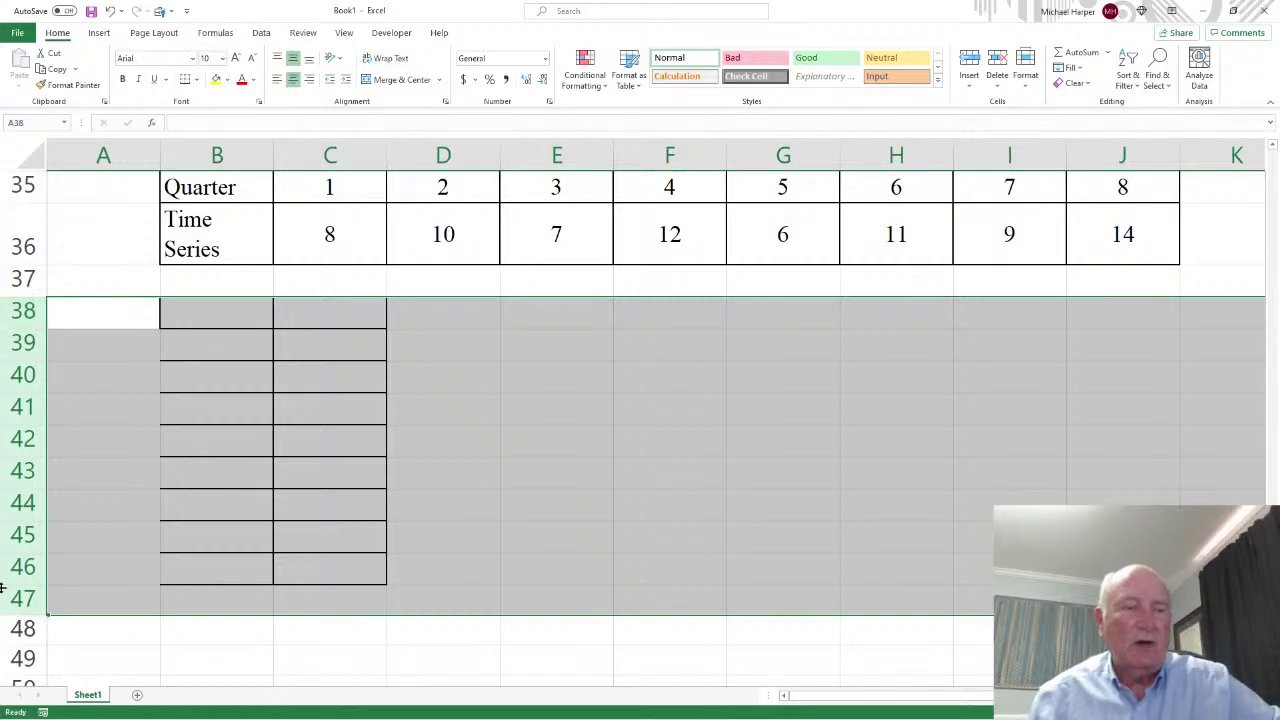
key("ctrl+minus")
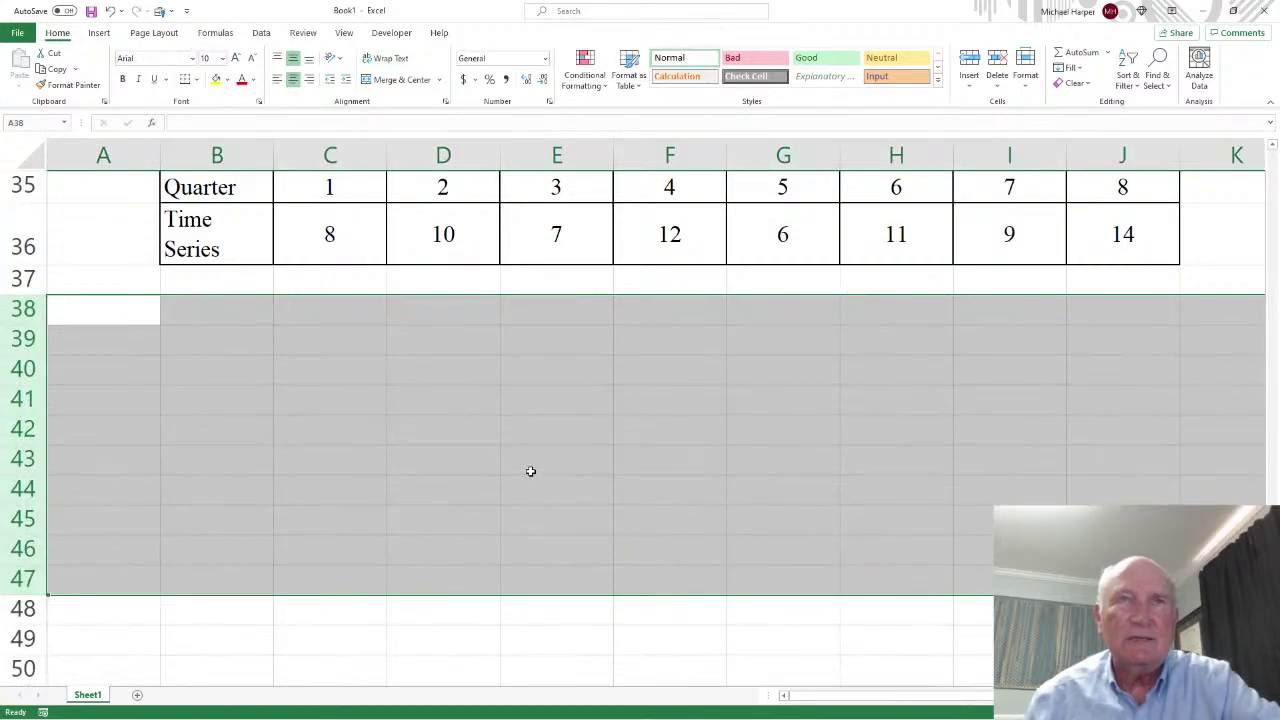
scroll(531, 471, "up", 1)
scroll(531, 471, "up", 1)
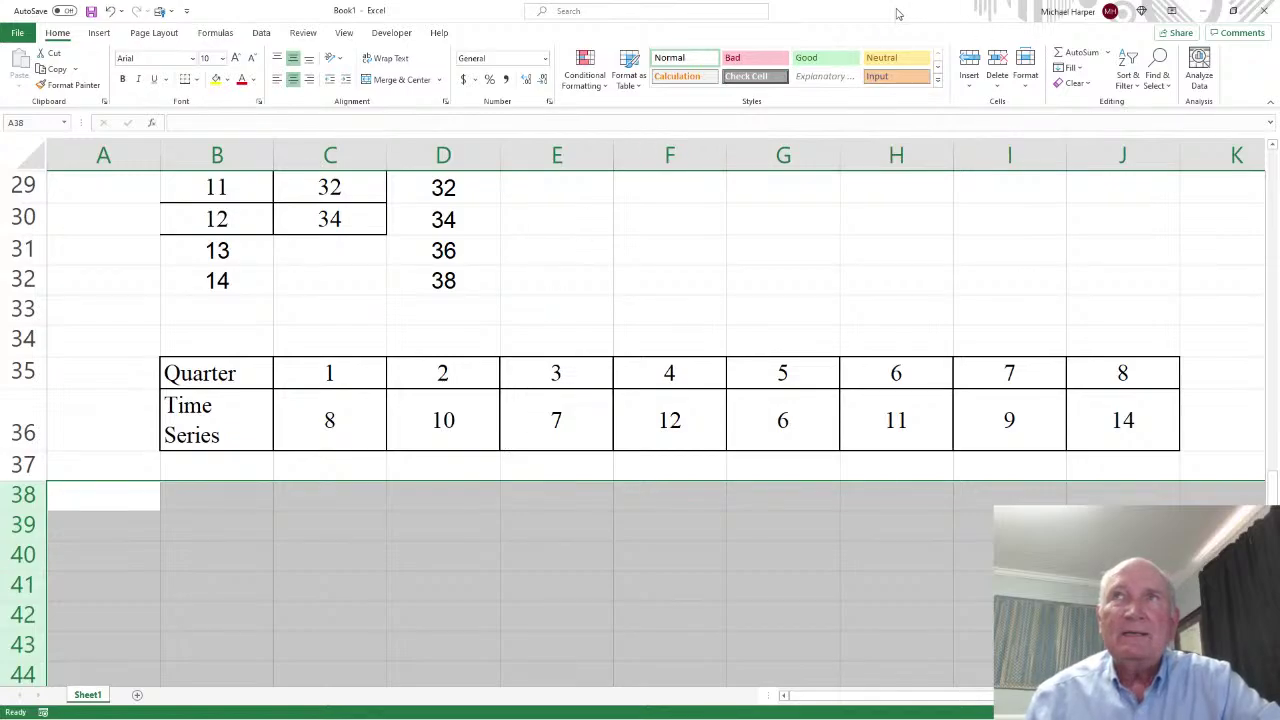
left_click_drag(896, 14, 524, 437)
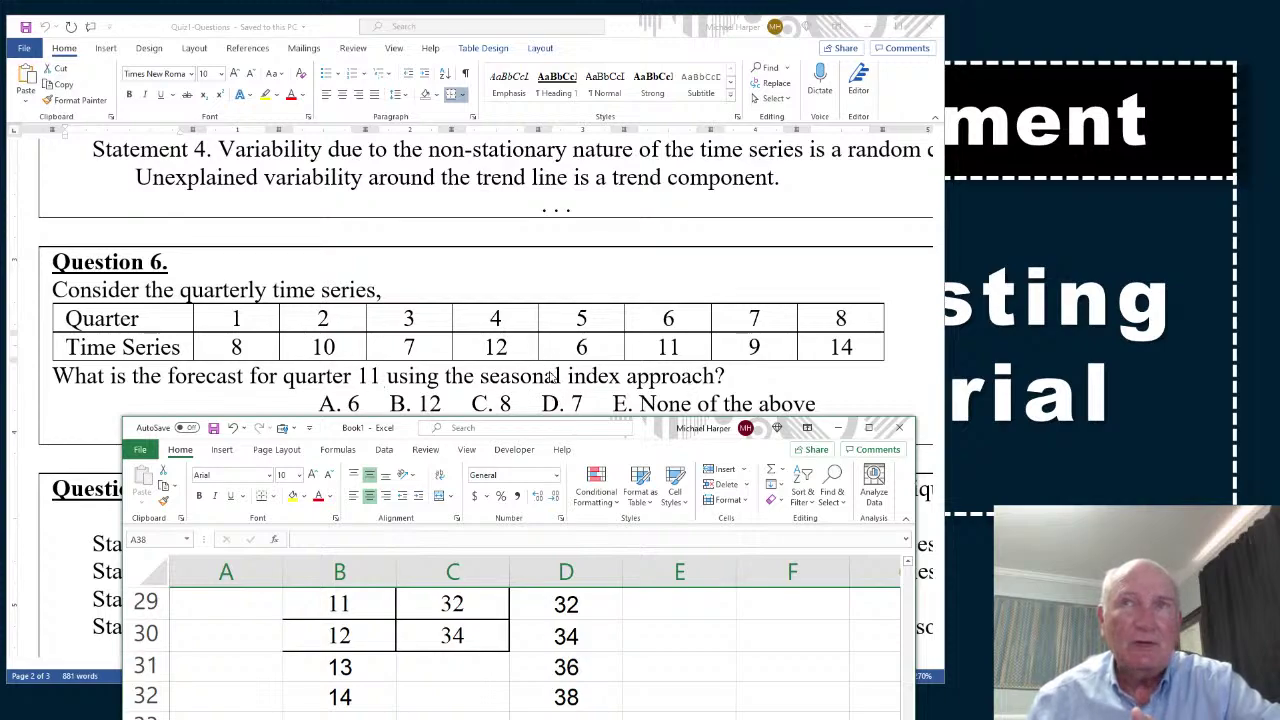
left_click_drag(645, 432, 820, 72)
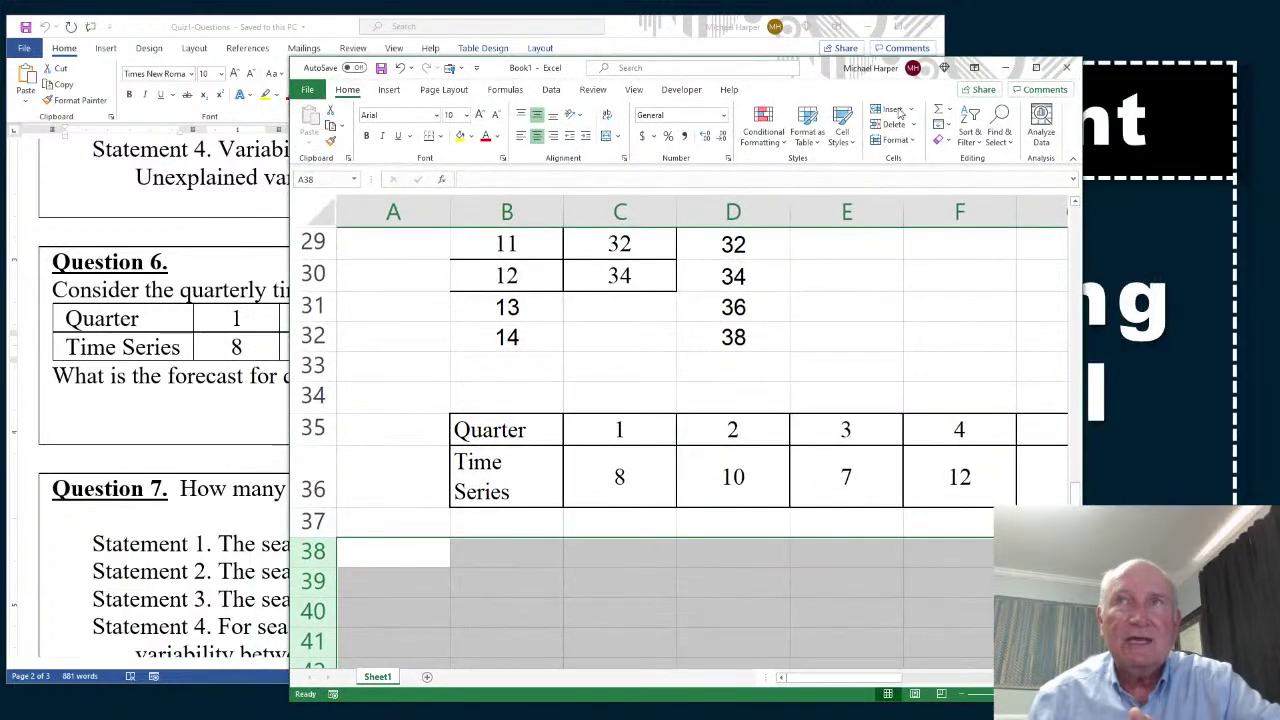
left_click(1036, 67)
scroll(921, 395, "down", 1)
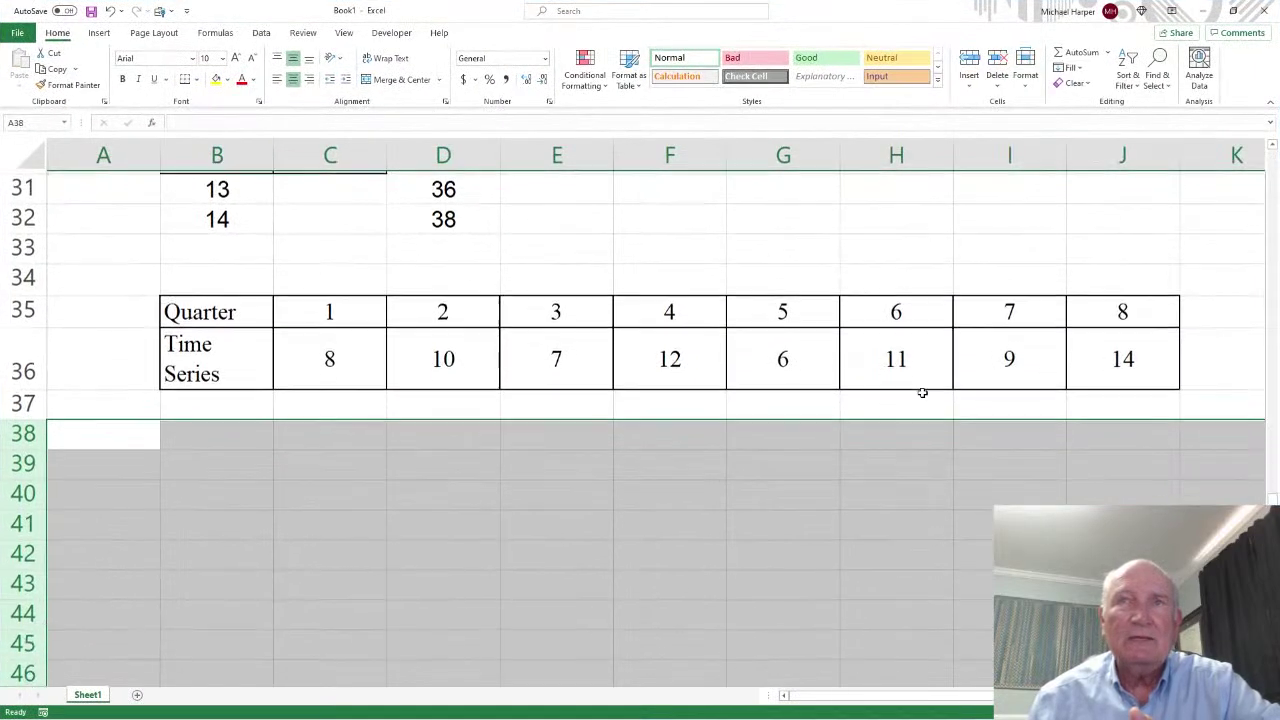
left_click(525, 420)
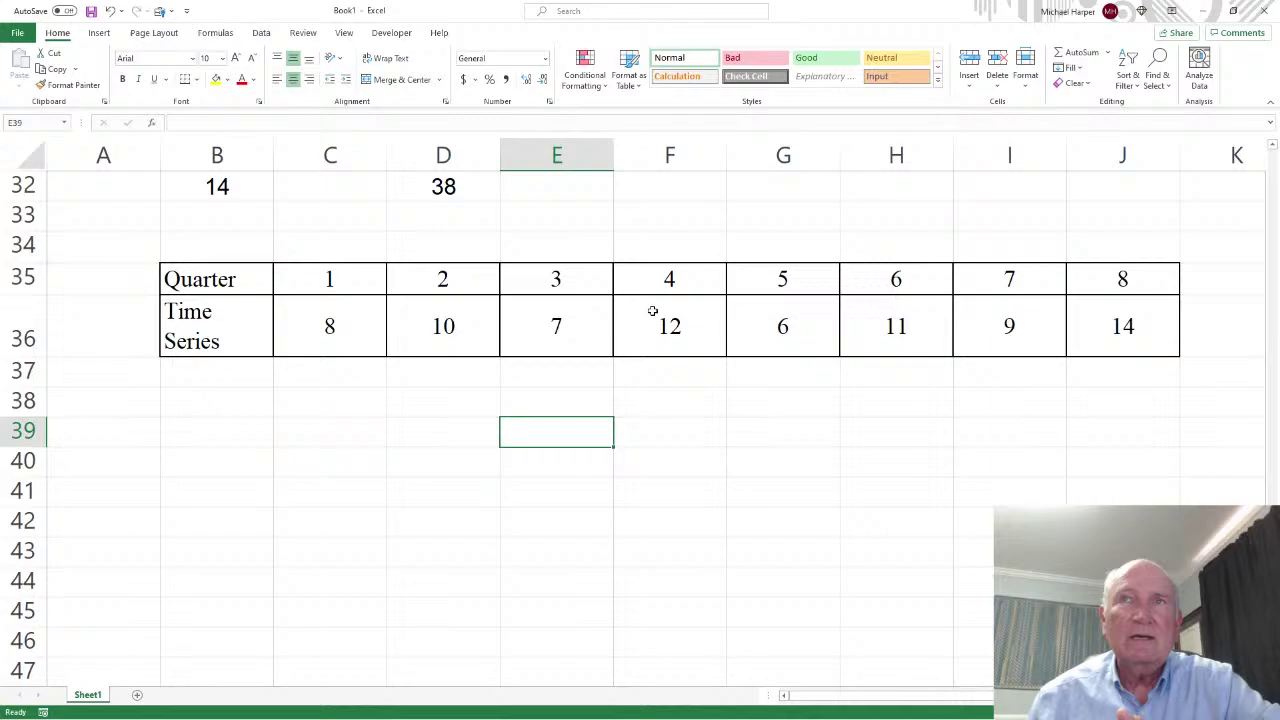
- Move quarters 5–8 to C37:F38 and copy the Quarter/Time Series labels into B37:B38
left_click_drag(800, 282, 1090, 330)
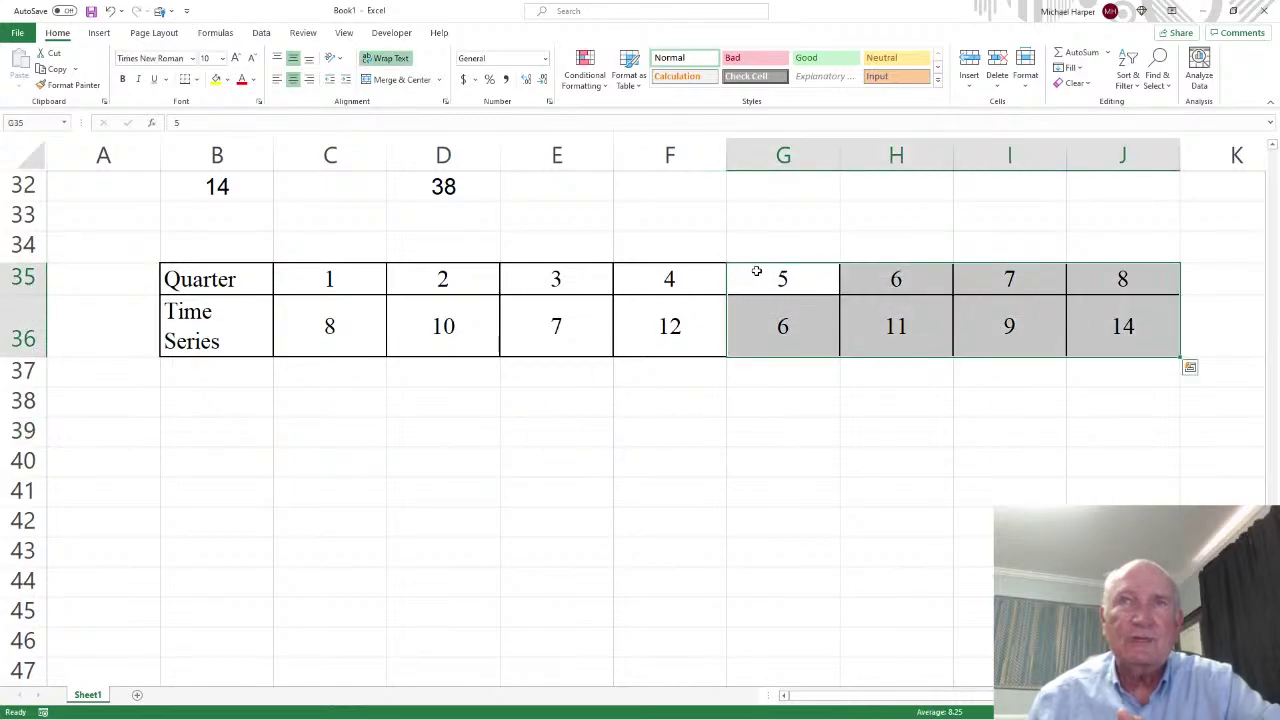
left_click_drag(780, 263, 337, 372)
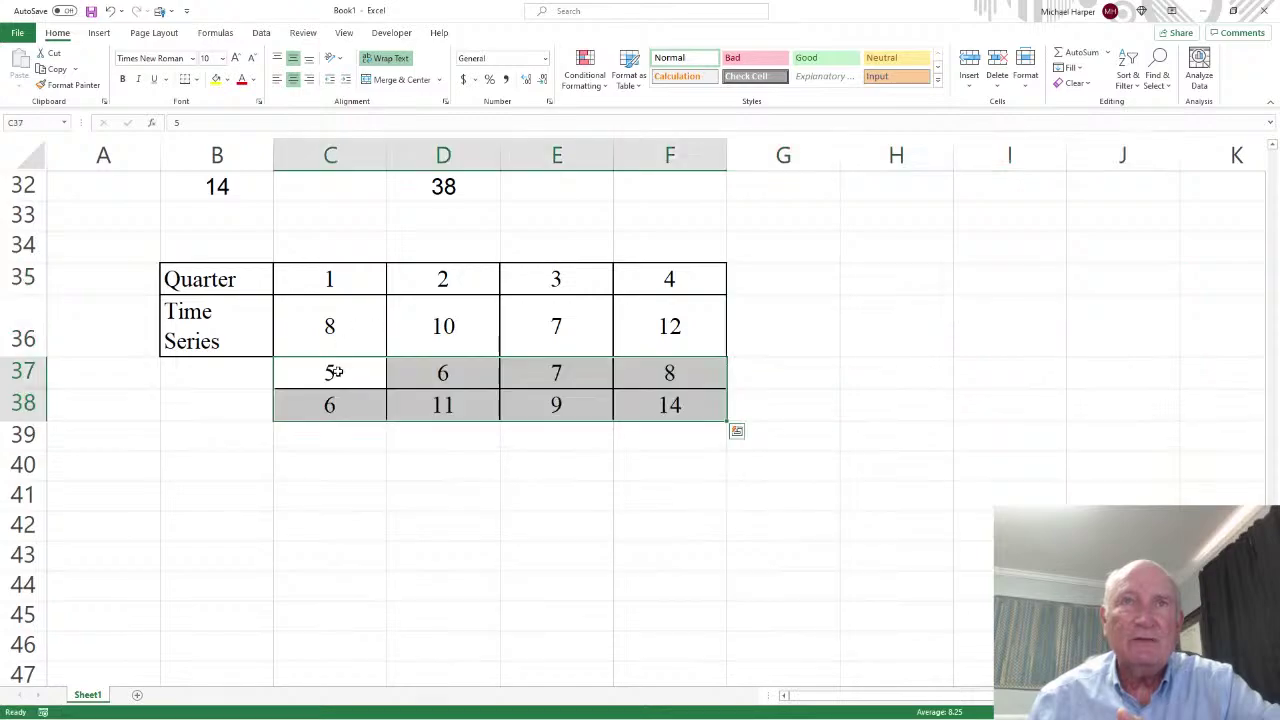
left_click_drag(186, 285, 190, 314)
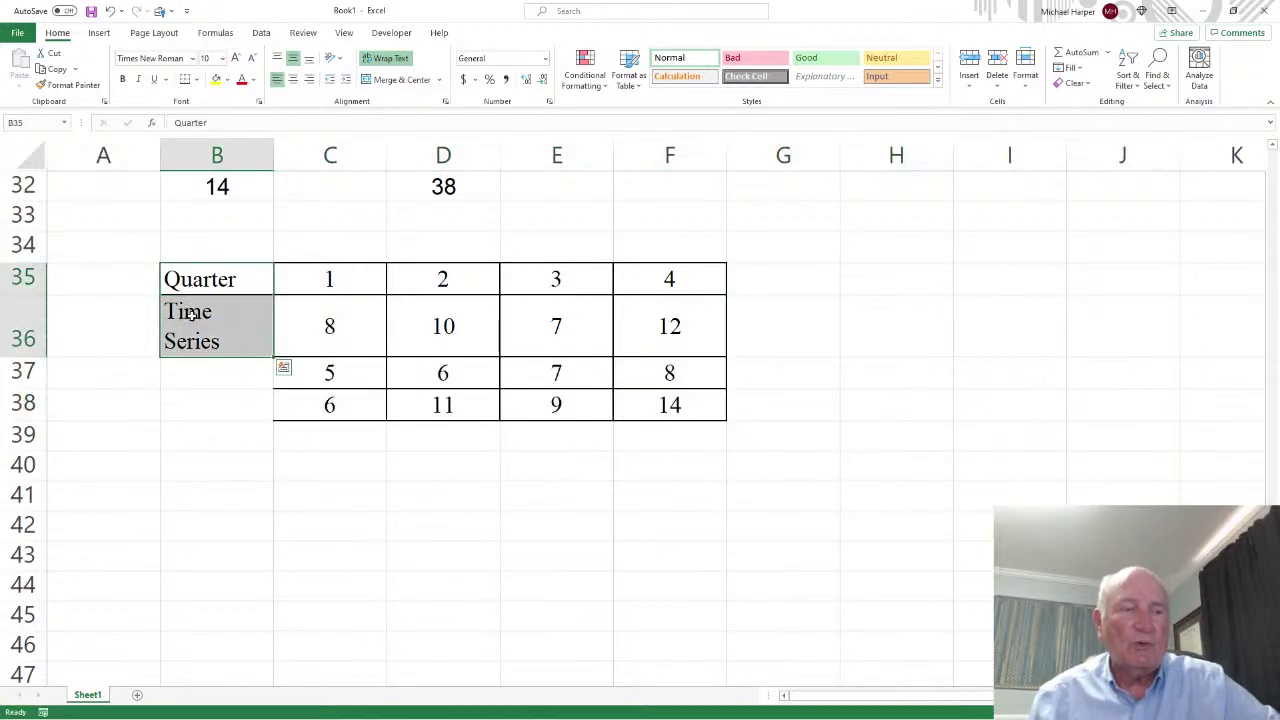
key("ctrl+c")
left_click_drag(234, 378, 223, 391)
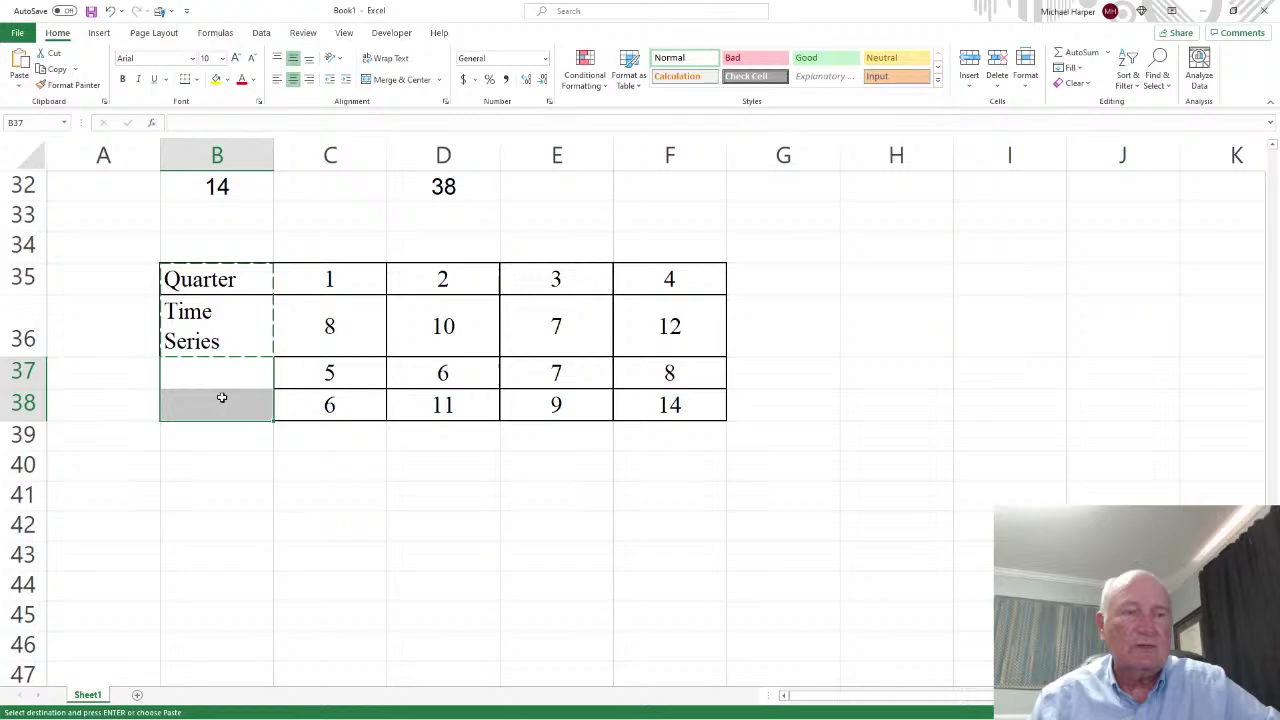
key("ctrl+v")
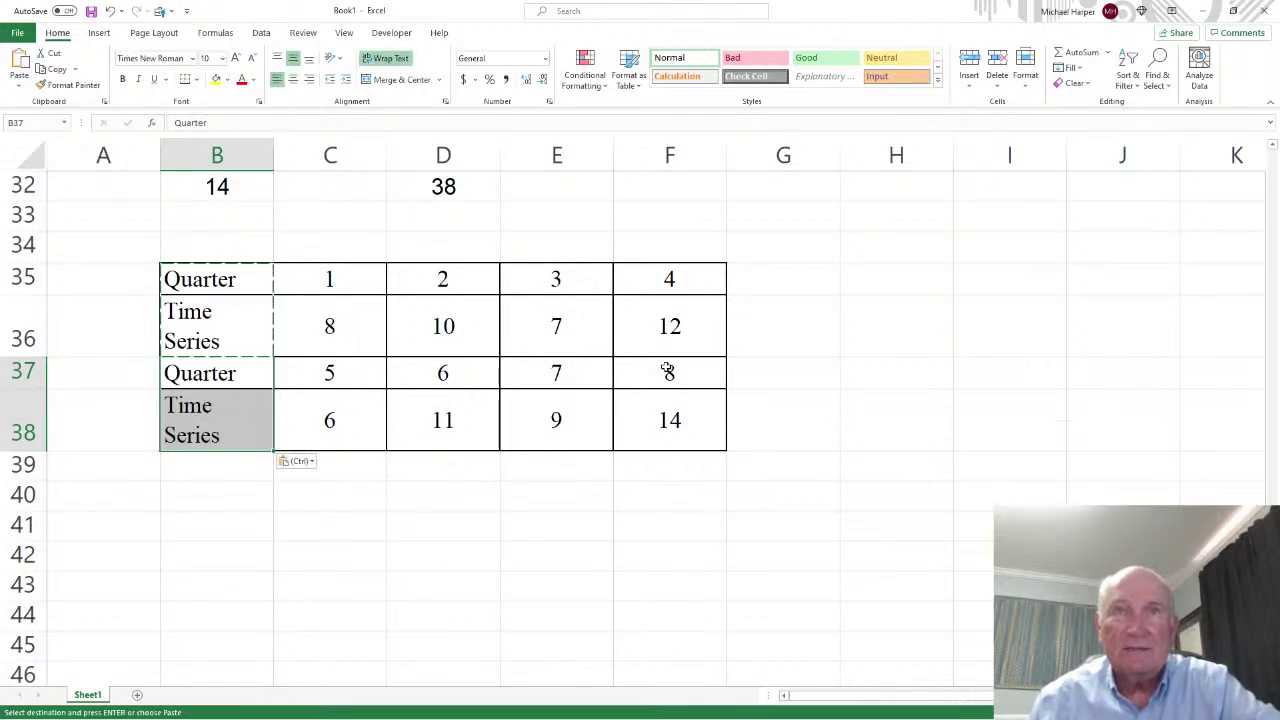
- Paste another Quarter/Time Series label pair into B39:B40
left_click_drag(199, 463, 200, 483)
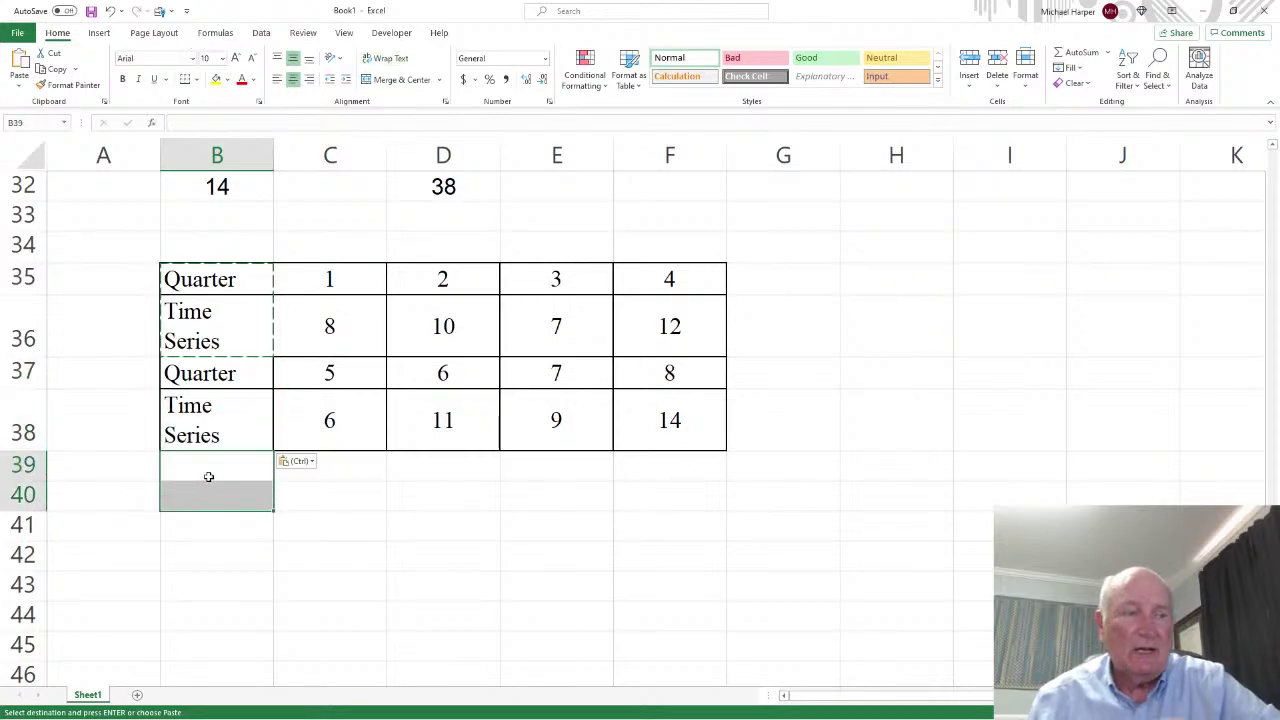
key("ctrl+v")
left_click(205, 499)
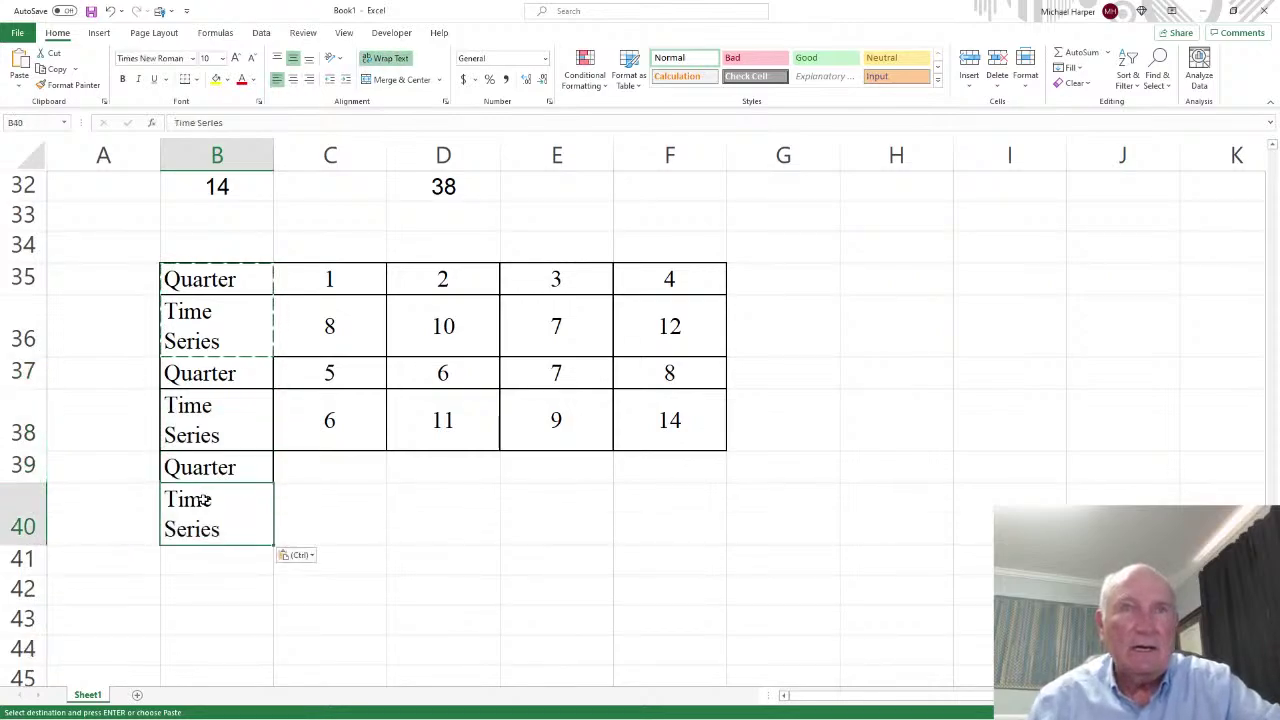
- Relabel B40 as Forecast and number C39:F39 as quarters 9, 10, 11 and 12
type("Forecast")
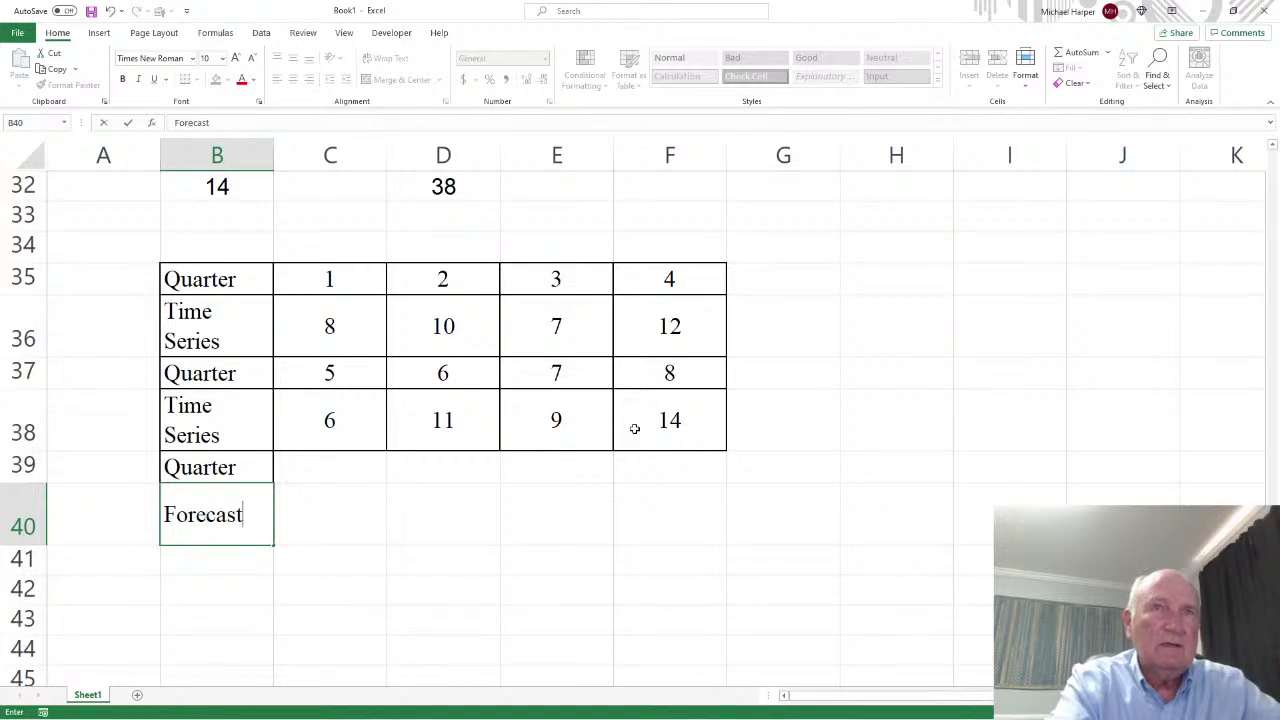
key("Return")
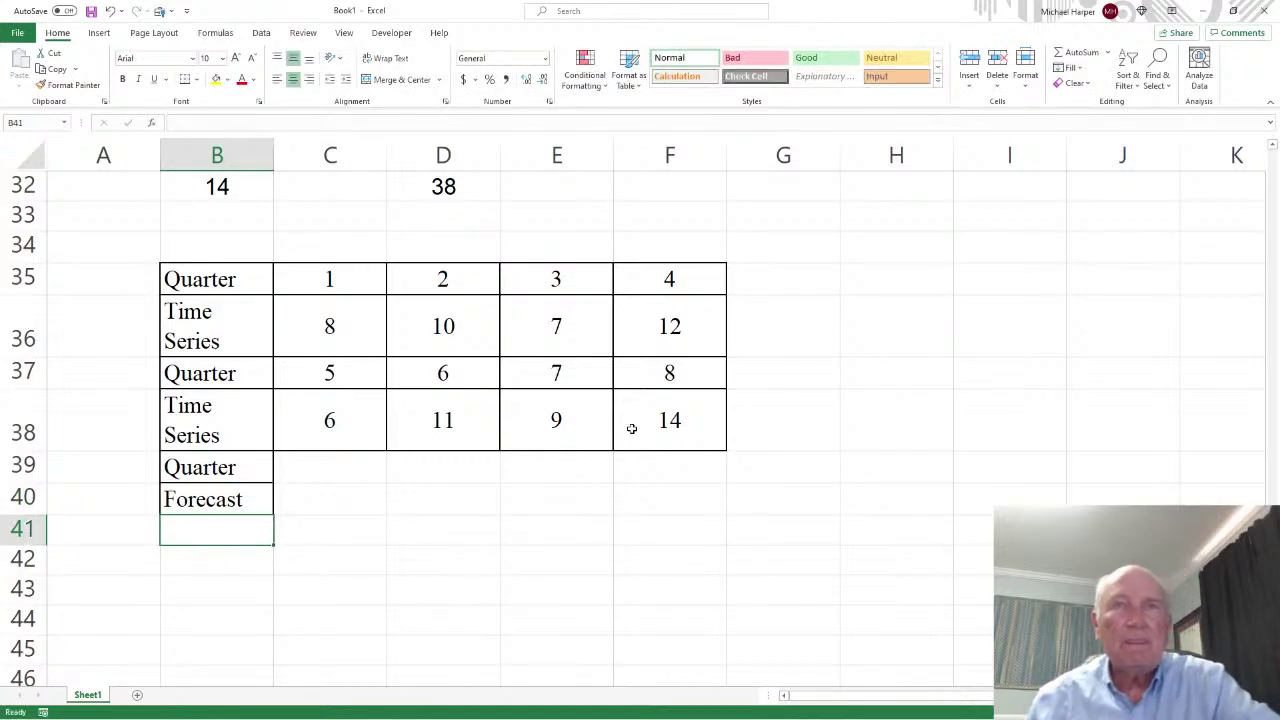
left_click(344, 474)
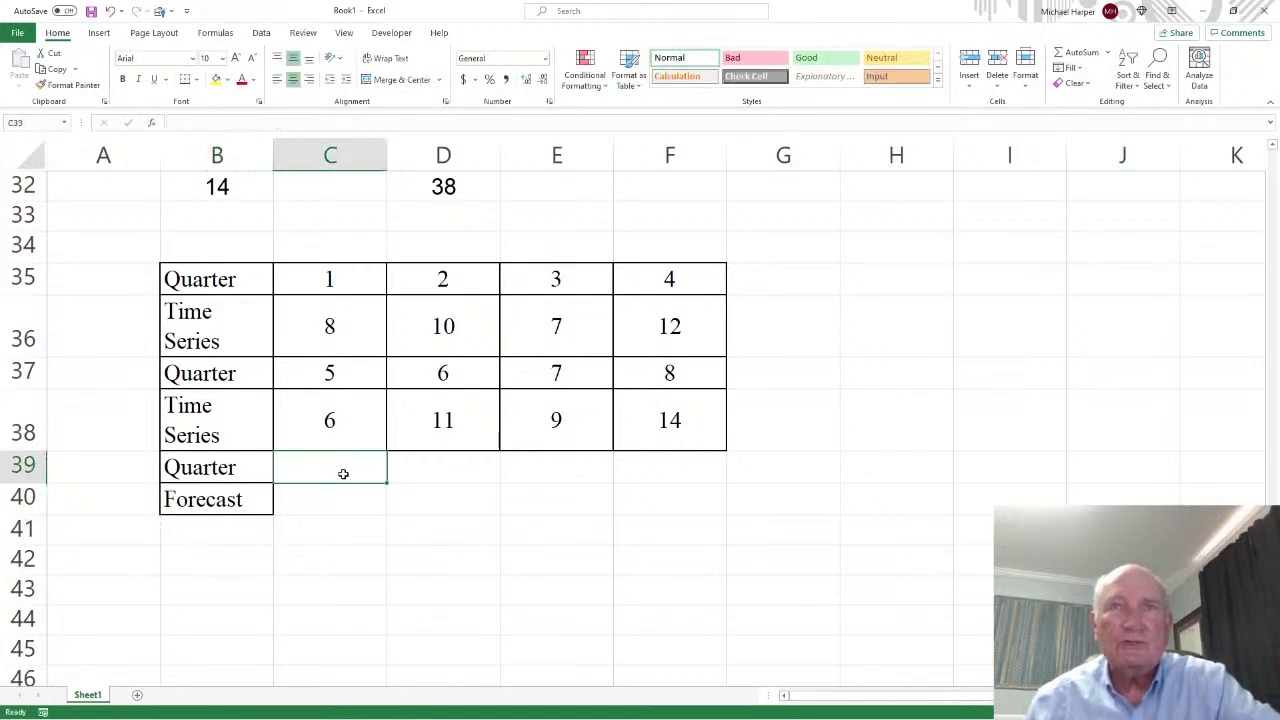
type("9")
left_click(414, 475)
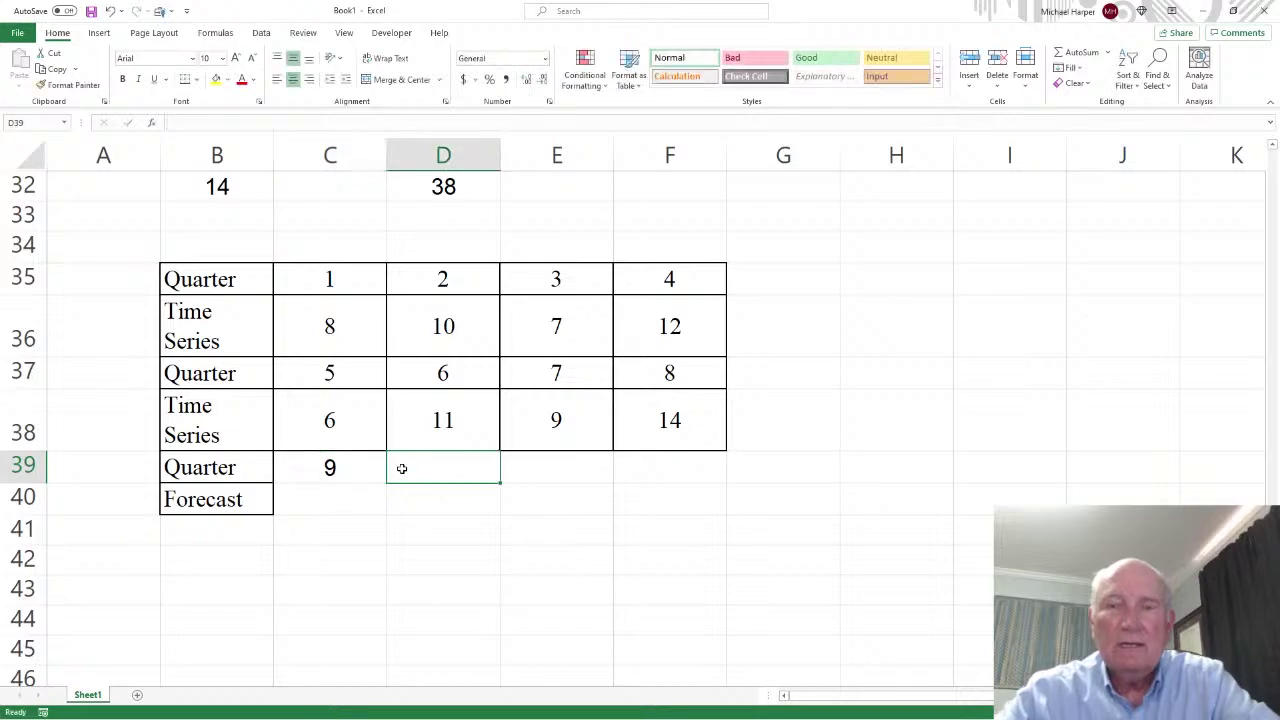
type("10")
key("Tab")
type("11")
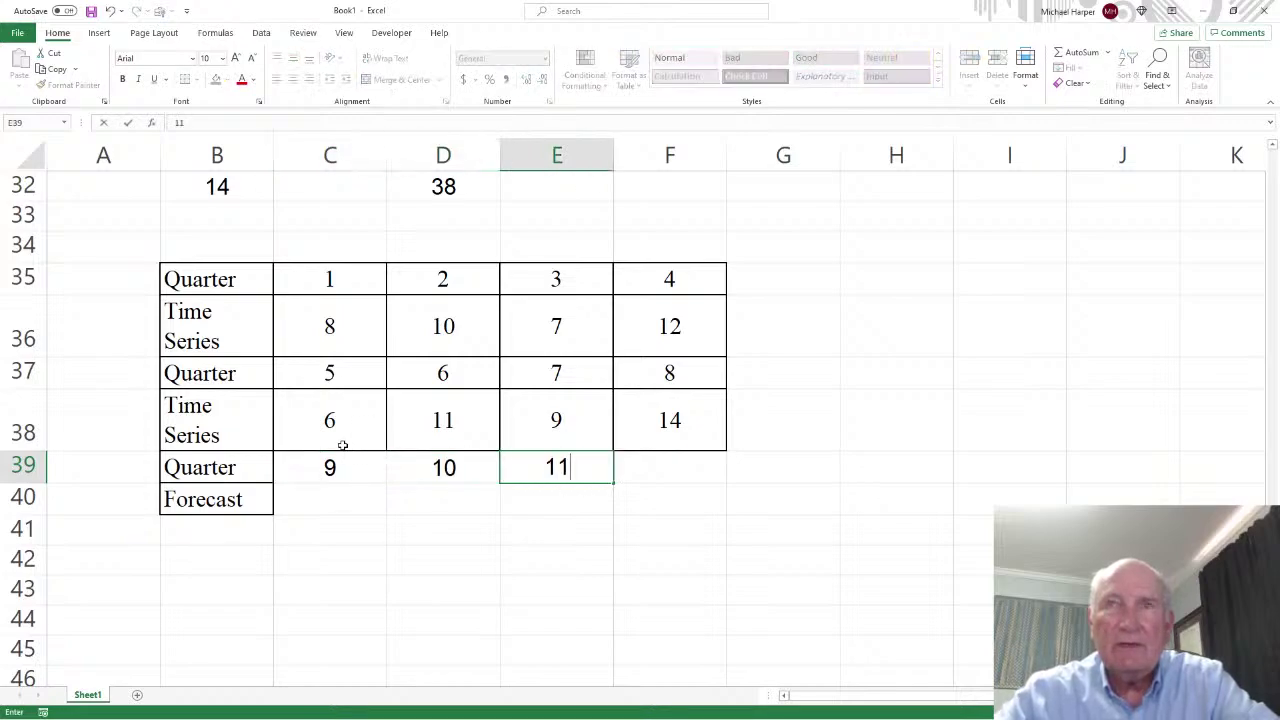
key("Tab")
type("12")
key("Tab")
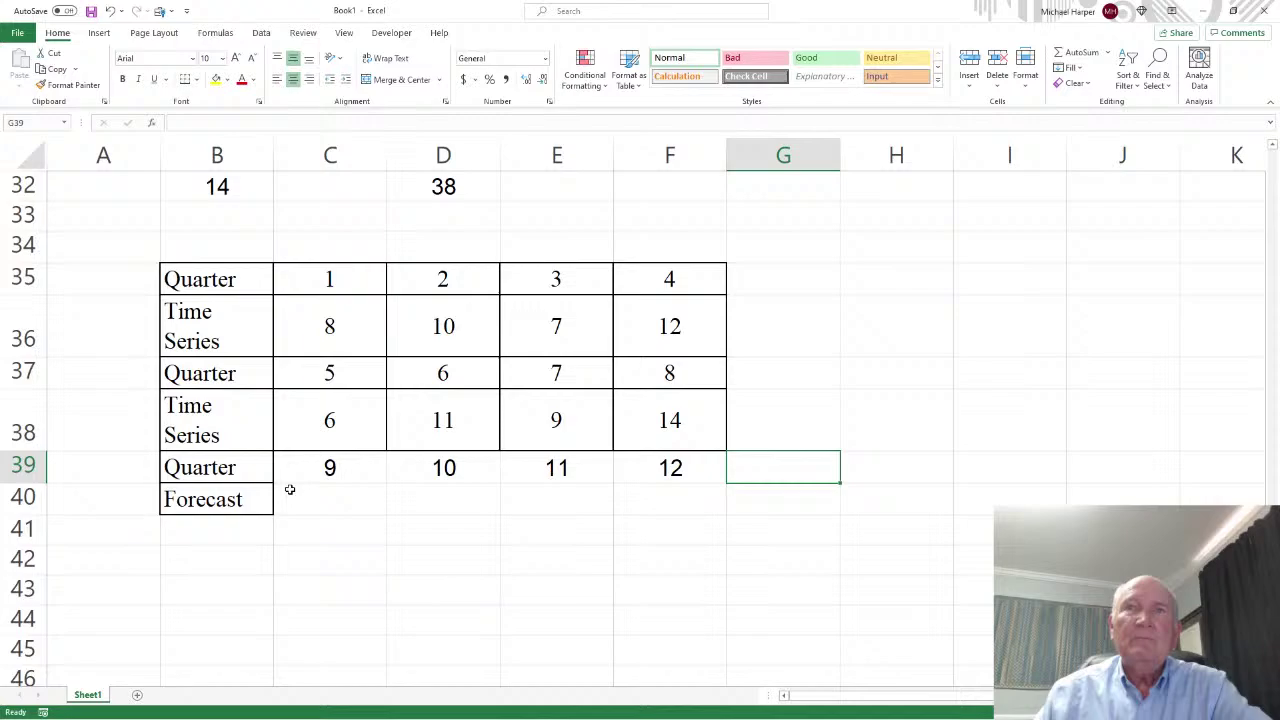
- Briefly restore the workbook over the Word quiz, then maximize it again and select C40
left_click_drag(900, 18, 979, 42)
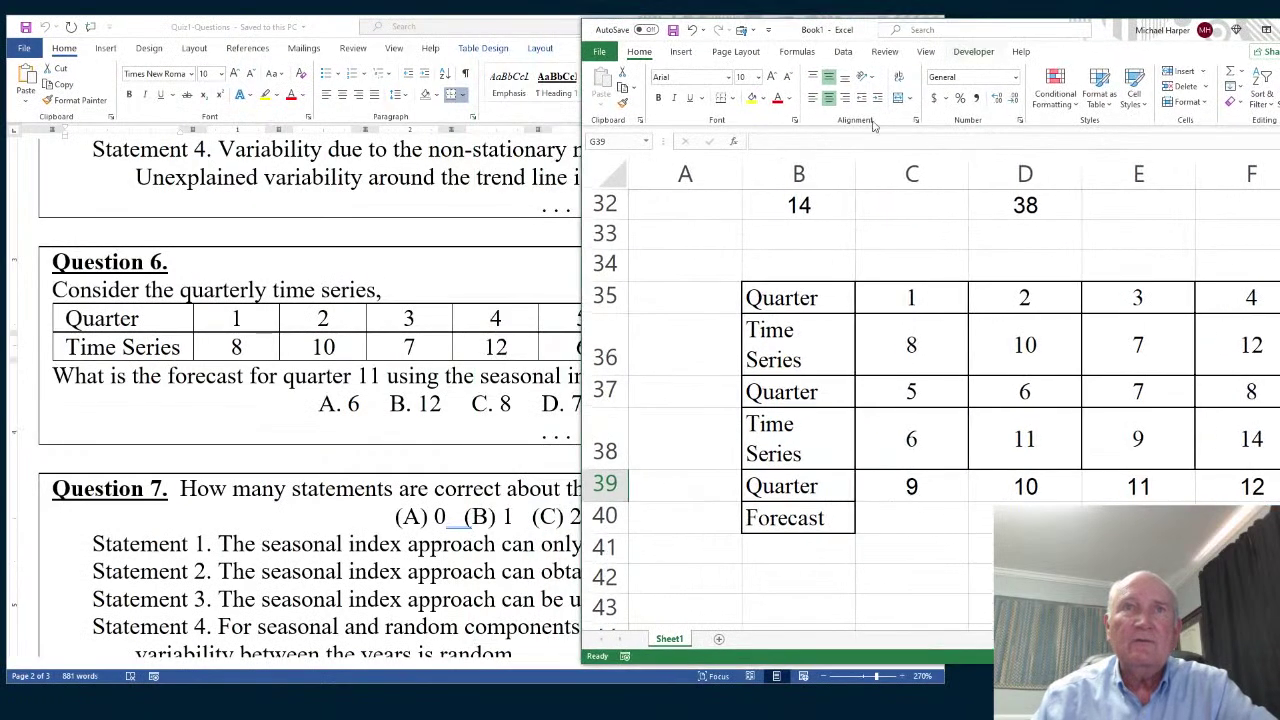
left_click_drag(1104, 35, 814, 45)
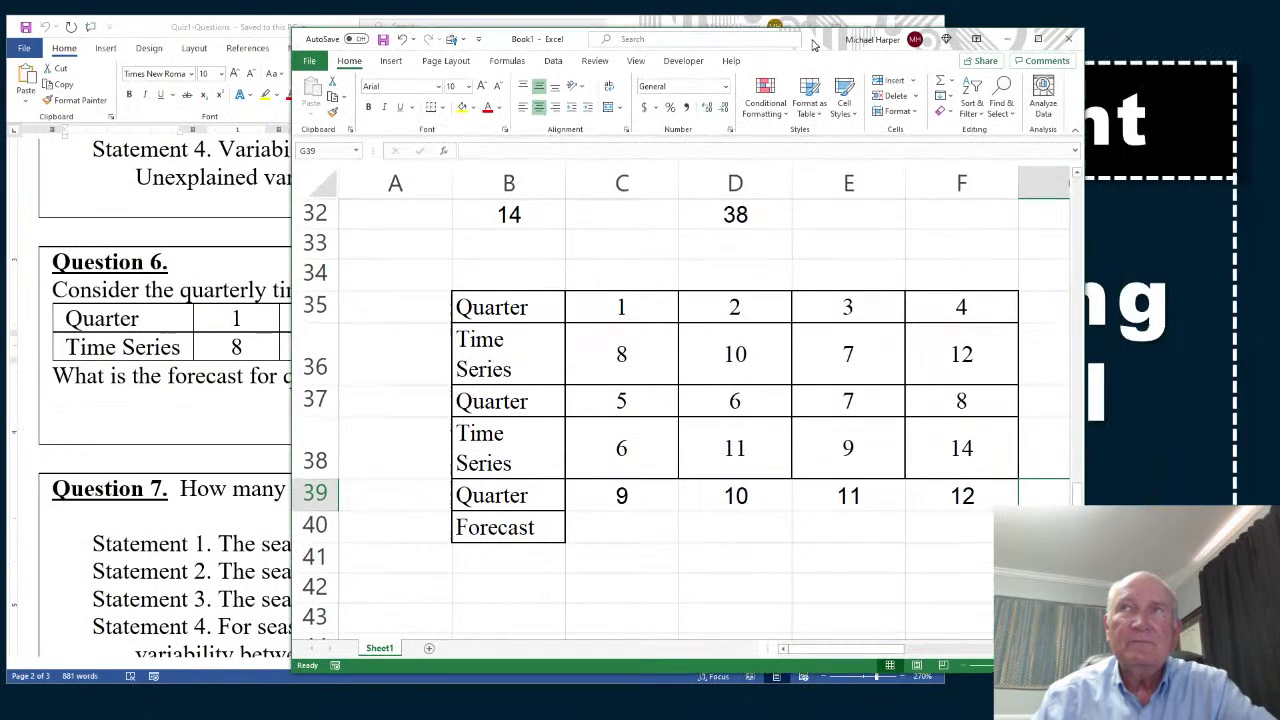
left_click(1040, 38)
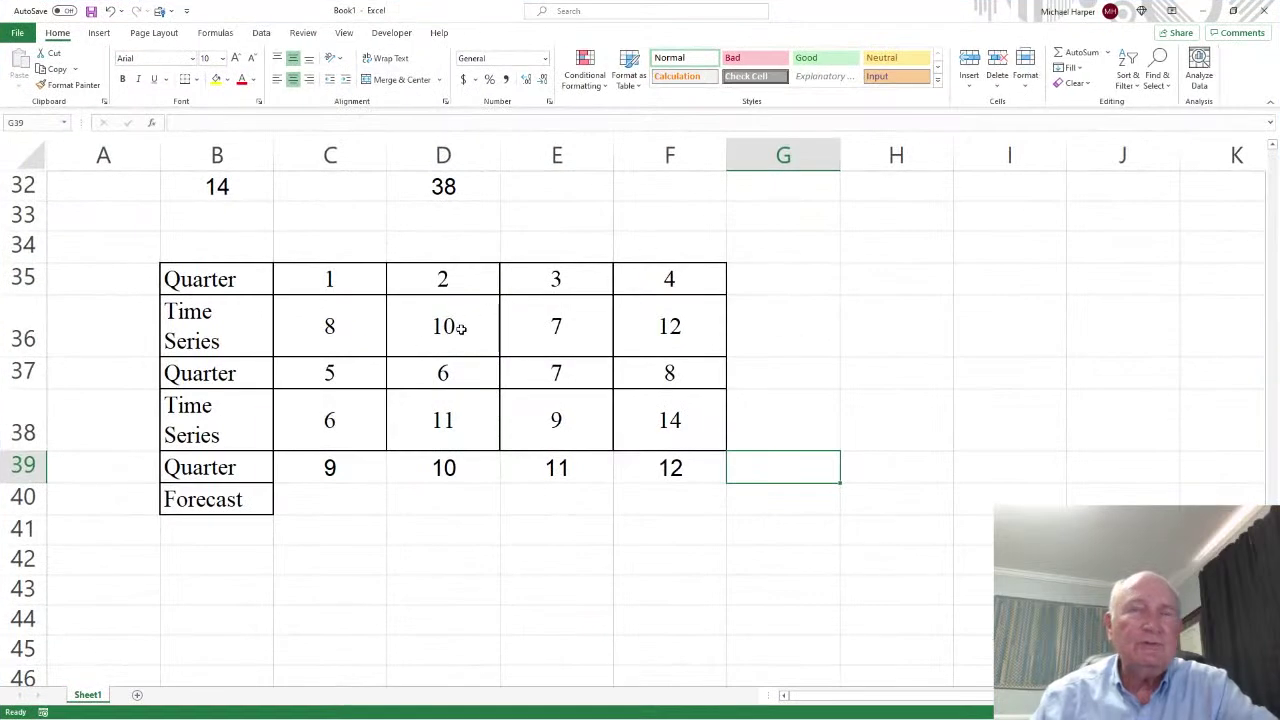
left_click(316, 507)
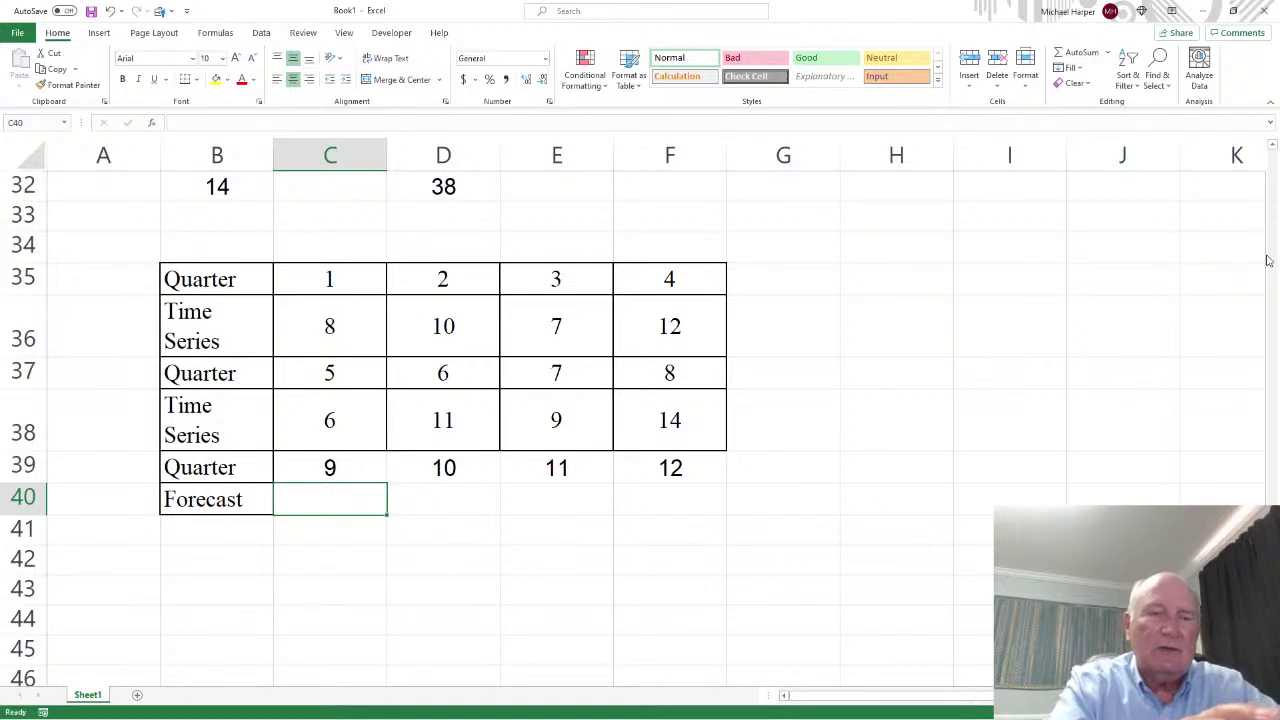
- Enter =AVERAGE(C36,C38) in C40 for a quarter 9 forecast of 7
type("=")
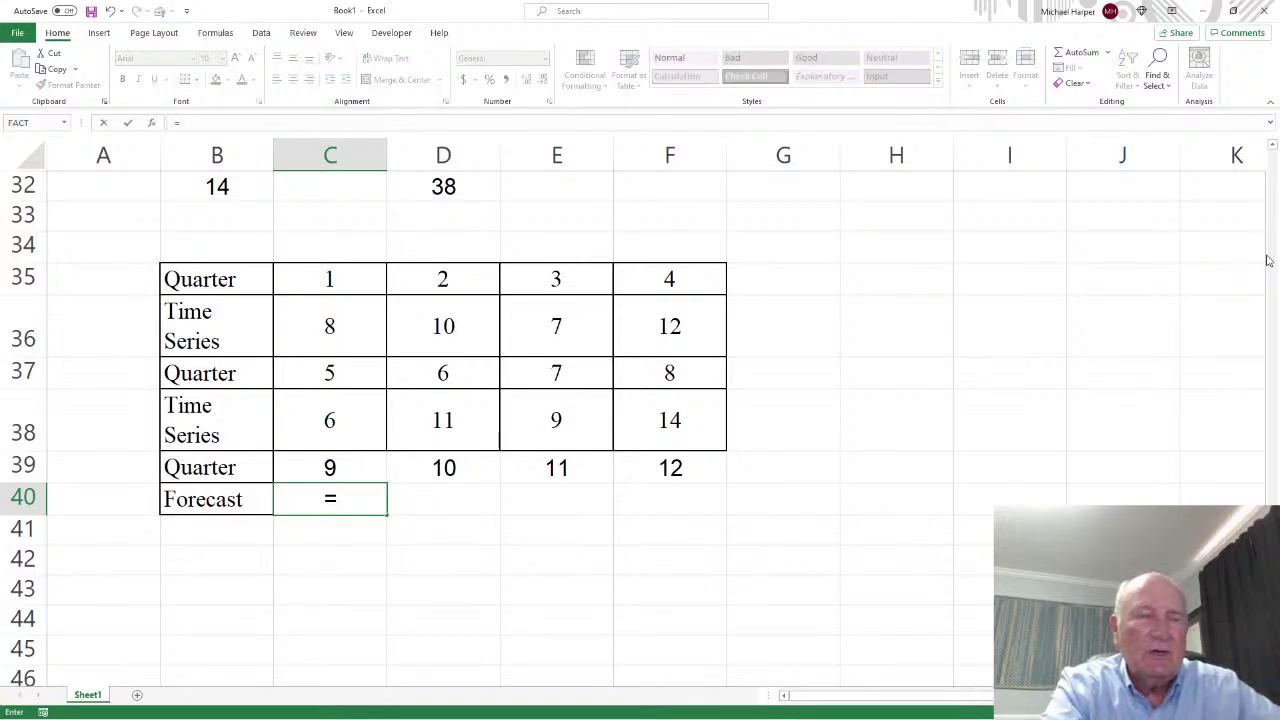
type("average(")
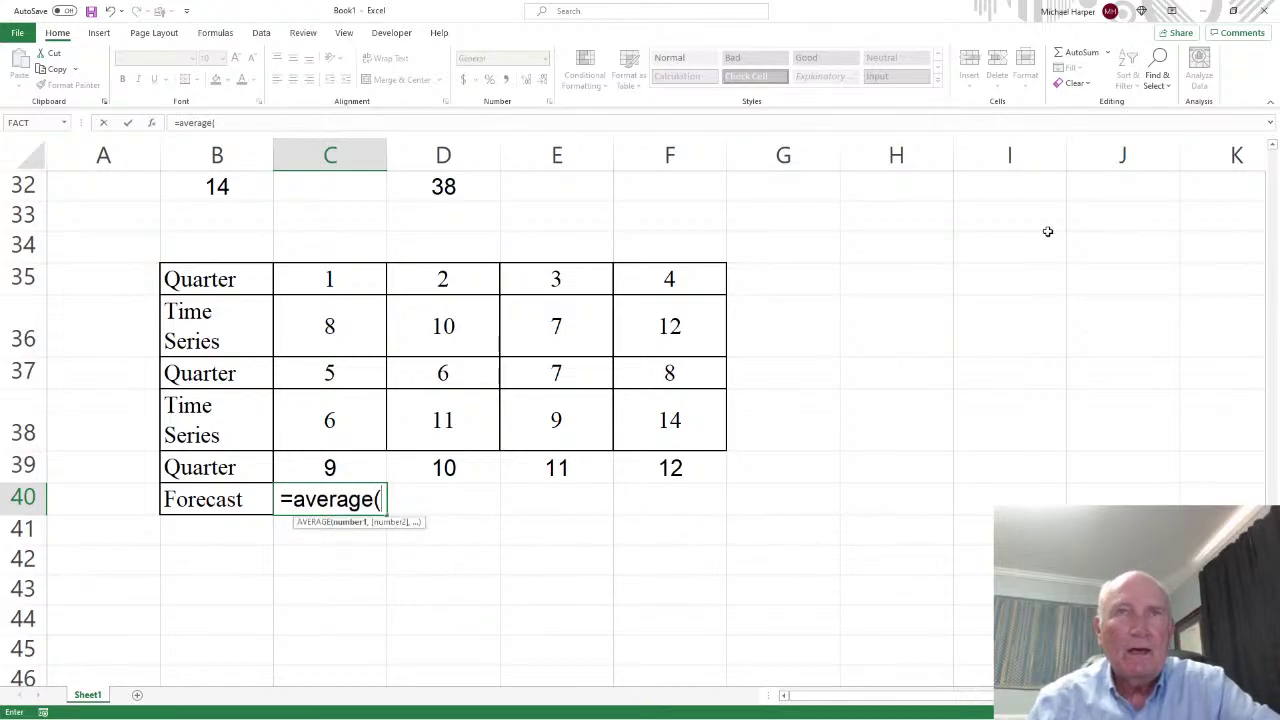
left_click(331, 327)
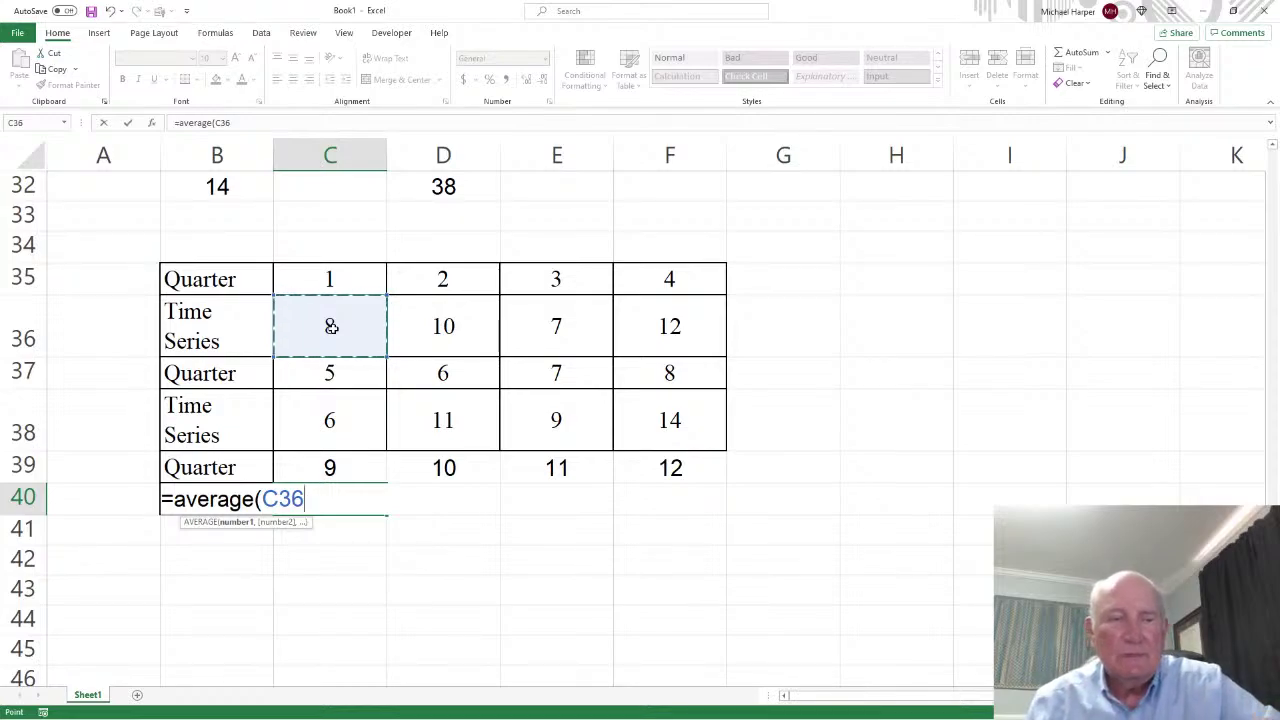
type(",")
left_click(330, 420)
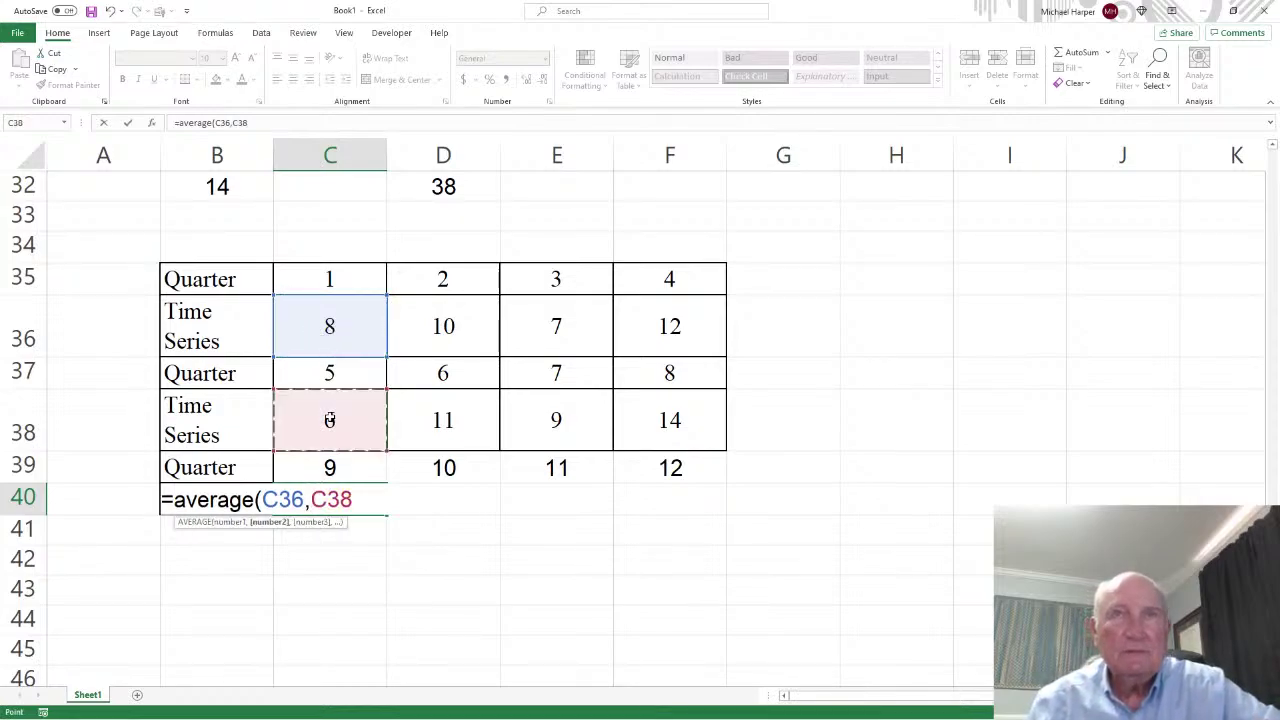
type(")")
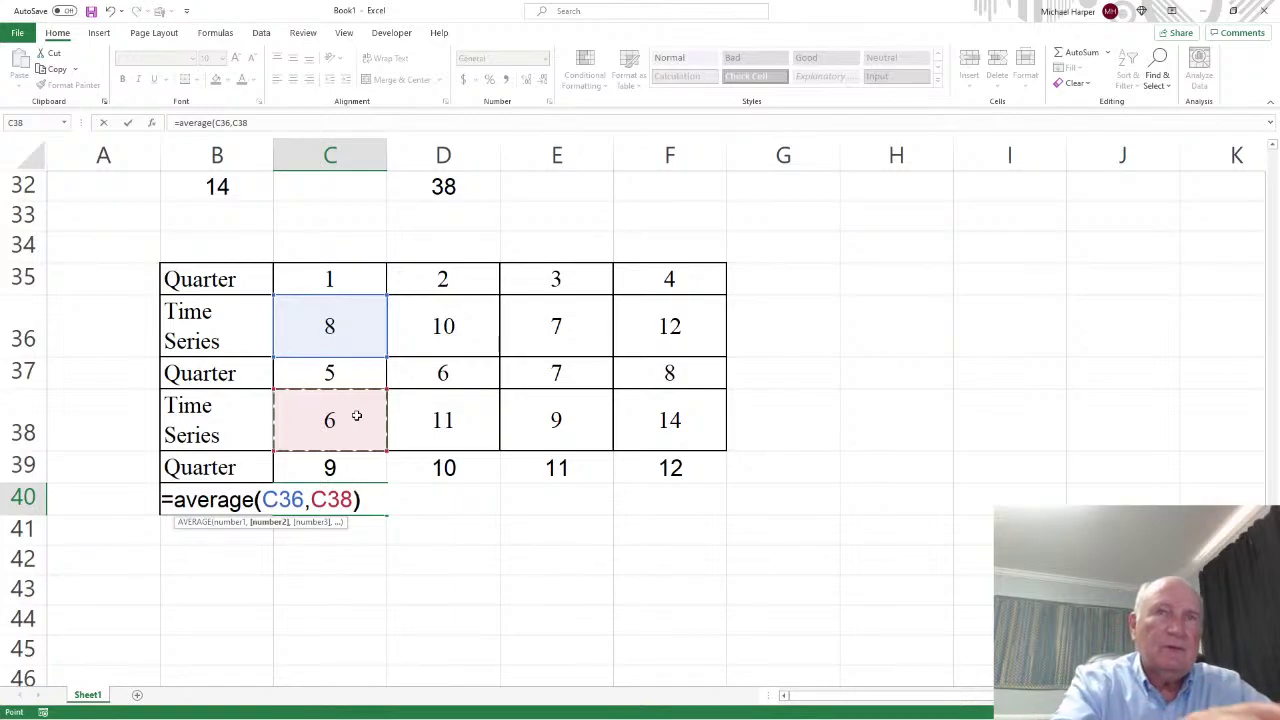
key("Return")
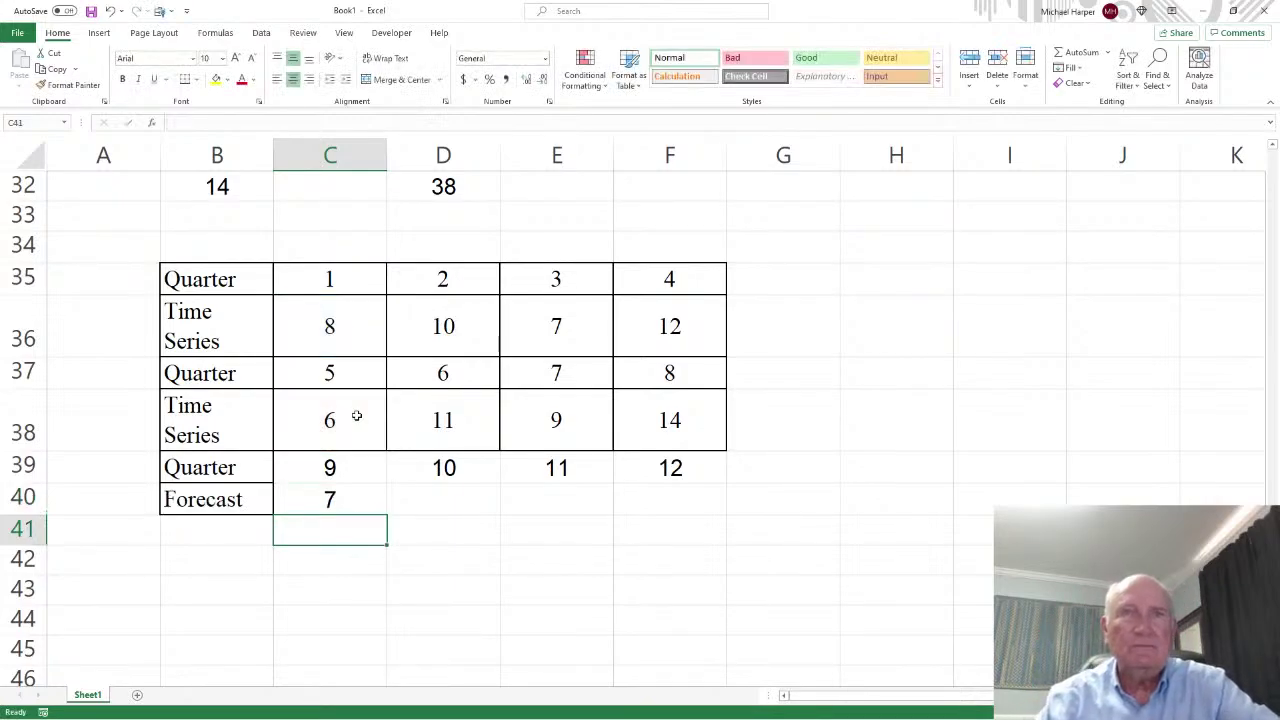
left_click(332, 502)
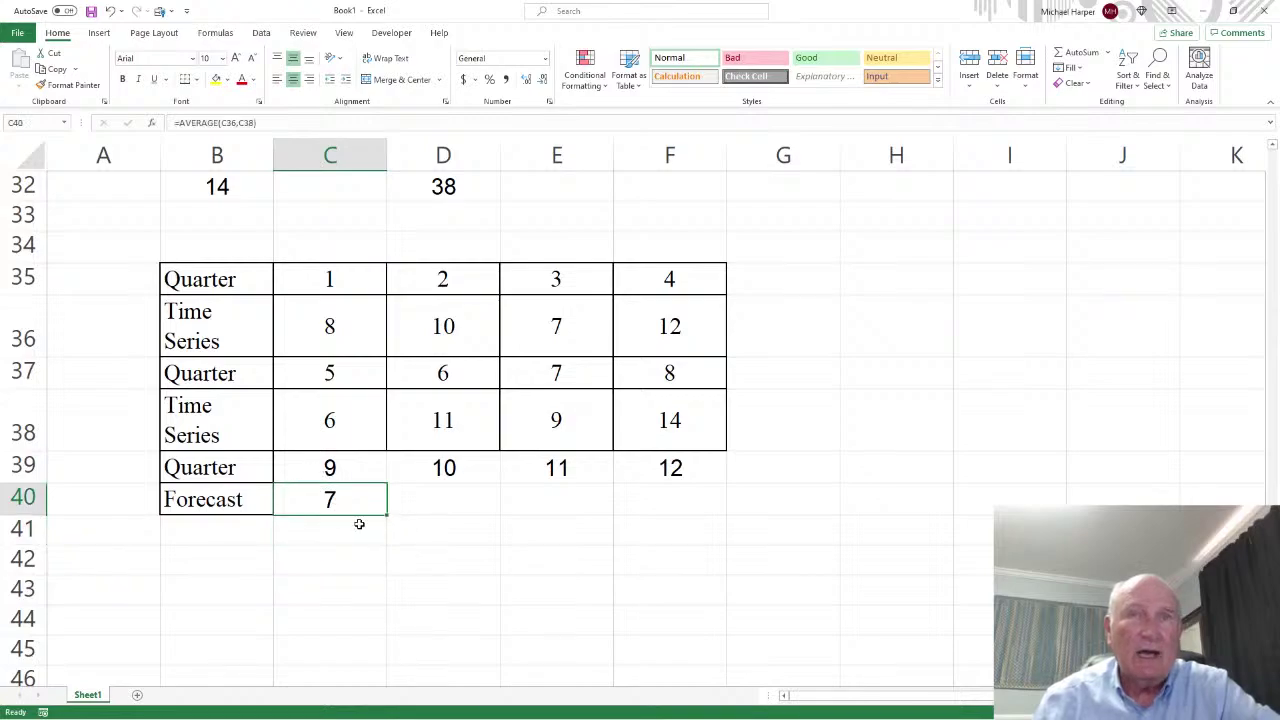
- Copy the forecast formula from C40 into D40 so quarter 10 reads 10.5
left_click_drag(386, 514, 463, 508)
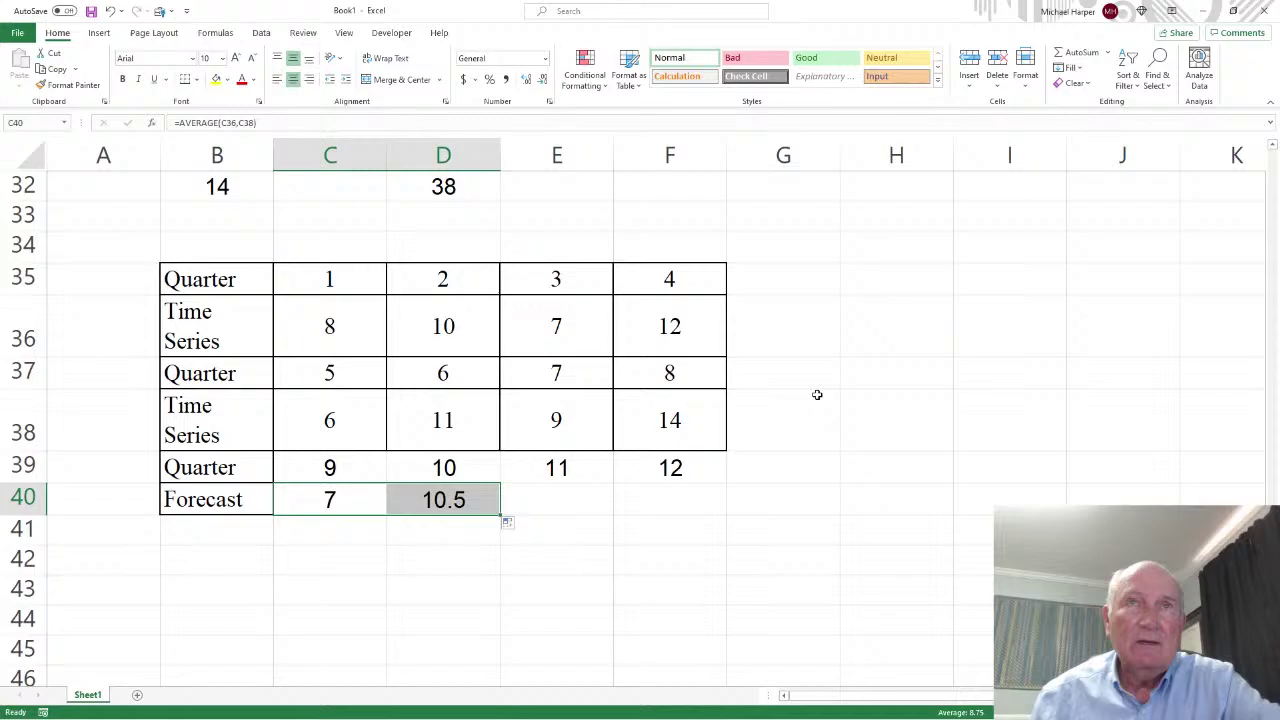
left_click_drag(344, 284, 531, 300)
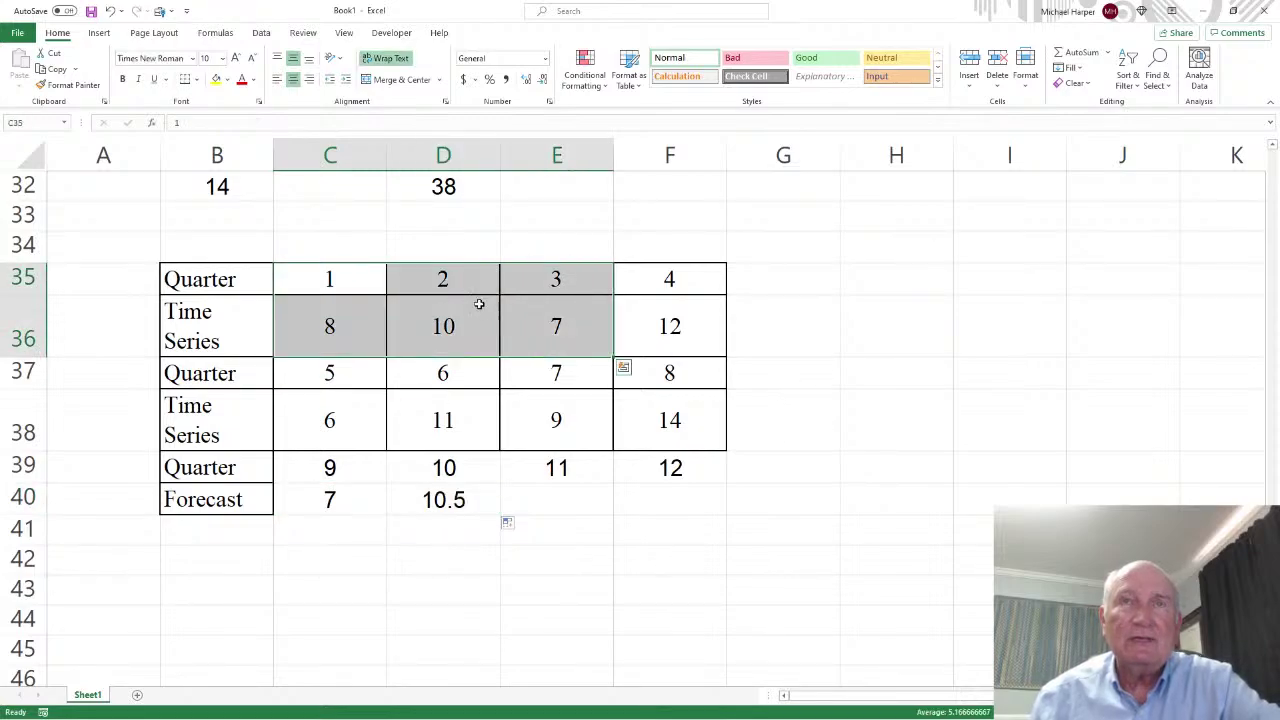
left_click(364, 299)
- Restore down the Excel window to reveal the Word quiz behind it
scroll(365, 302, "down", 2)
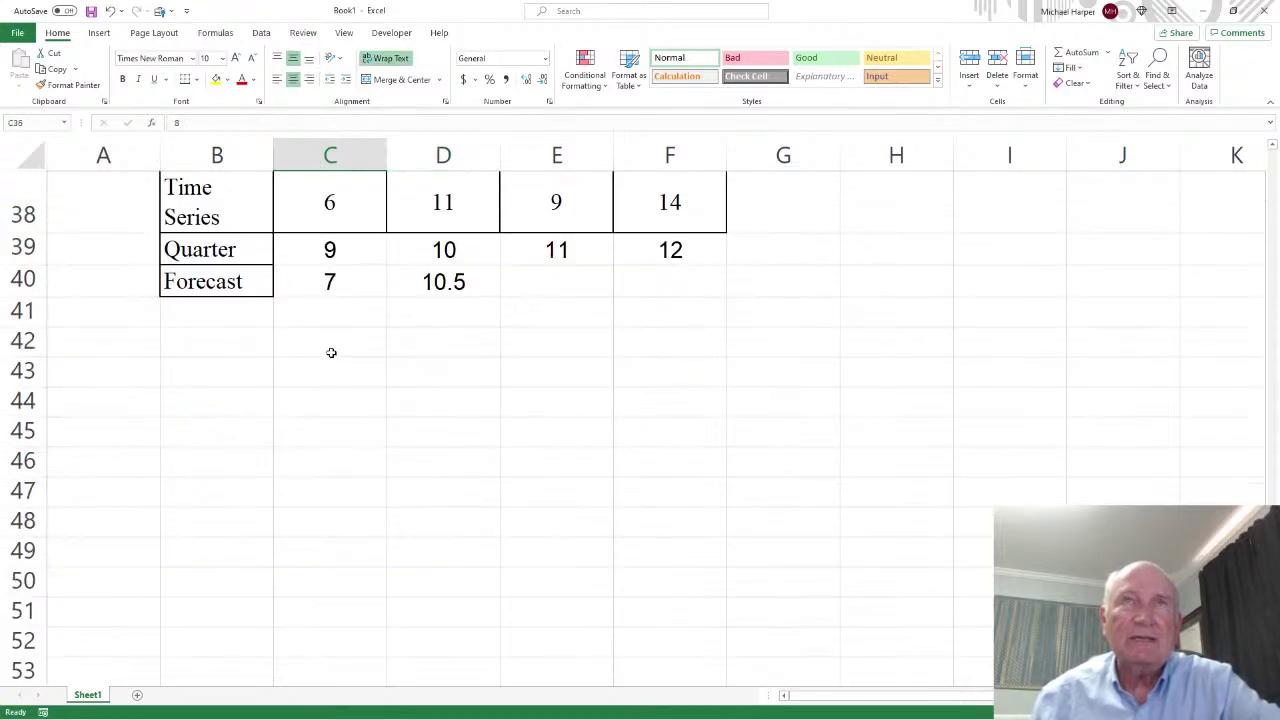
scroll(331, 354, "up", 2)
left_click(1233, 11)
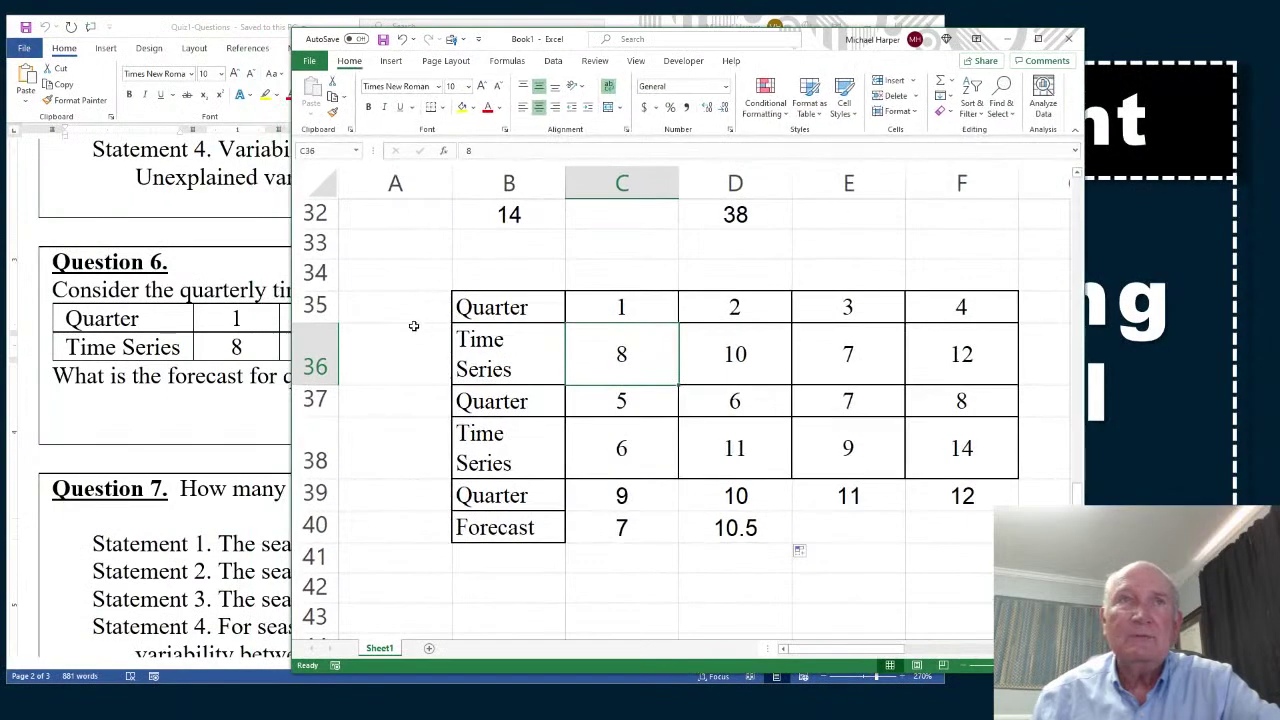
- Paste Question 6's Quarter and Time Series table from Word into B42 (8, 10, 7, 12...)
left_click(209, 336)
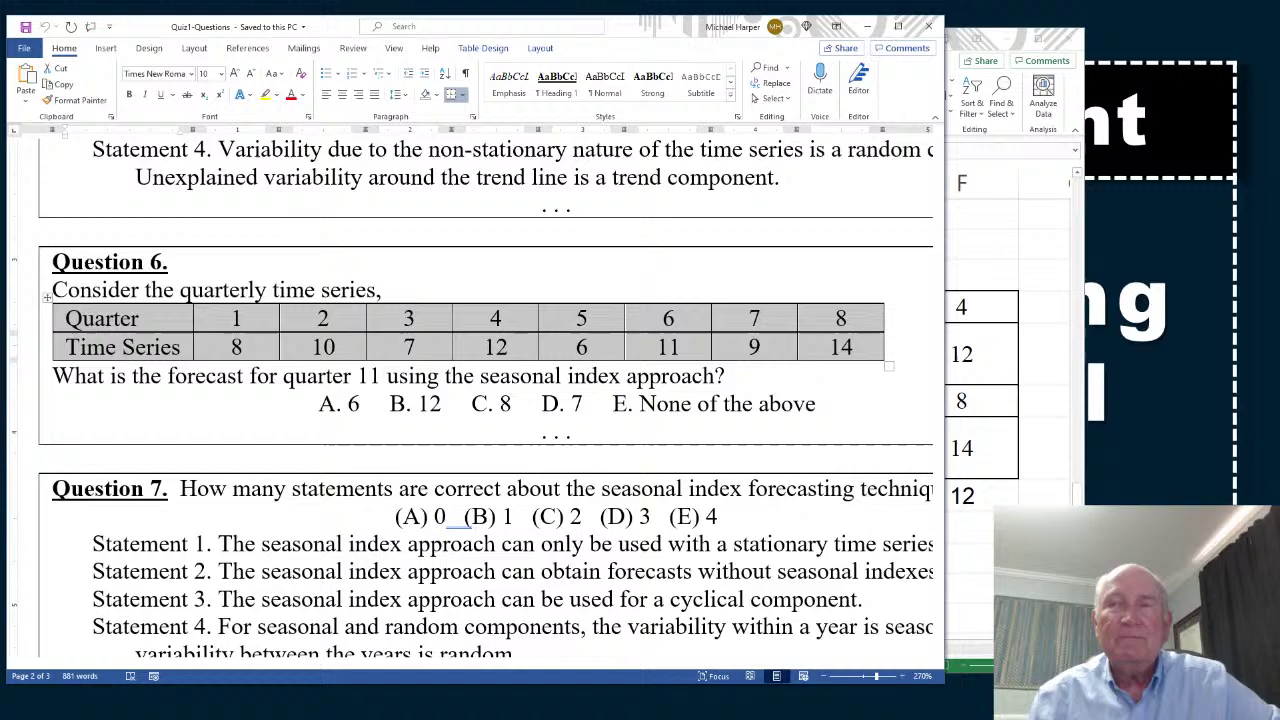
left_click(978, 545)
scroll(553, 521, "down", 2)
left_click(516, 372)
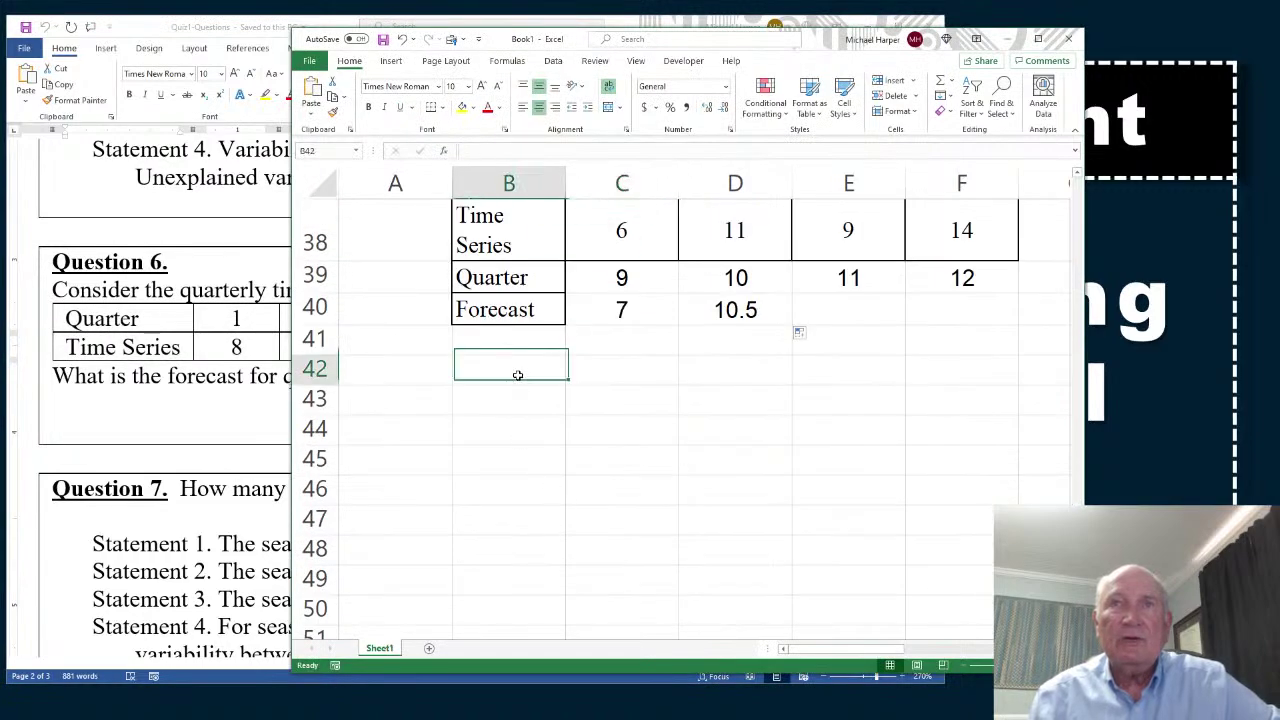
key("ctrl+v")
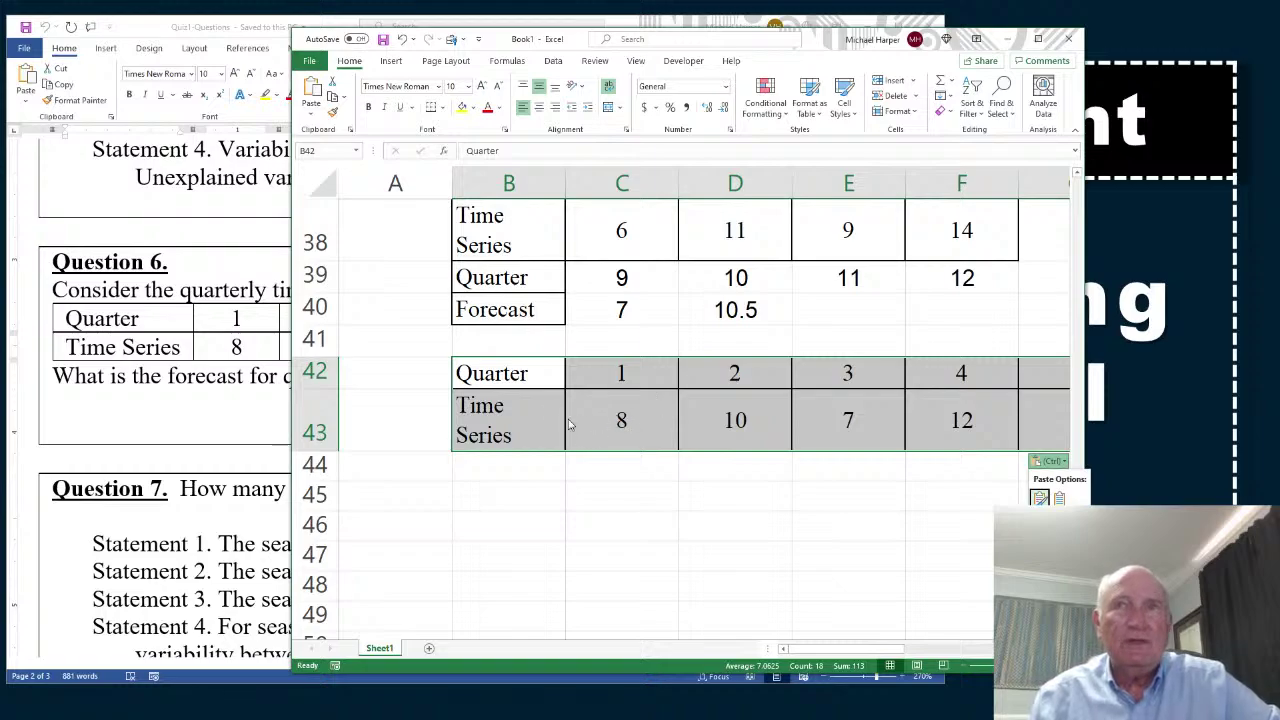
right_click(501, 372)
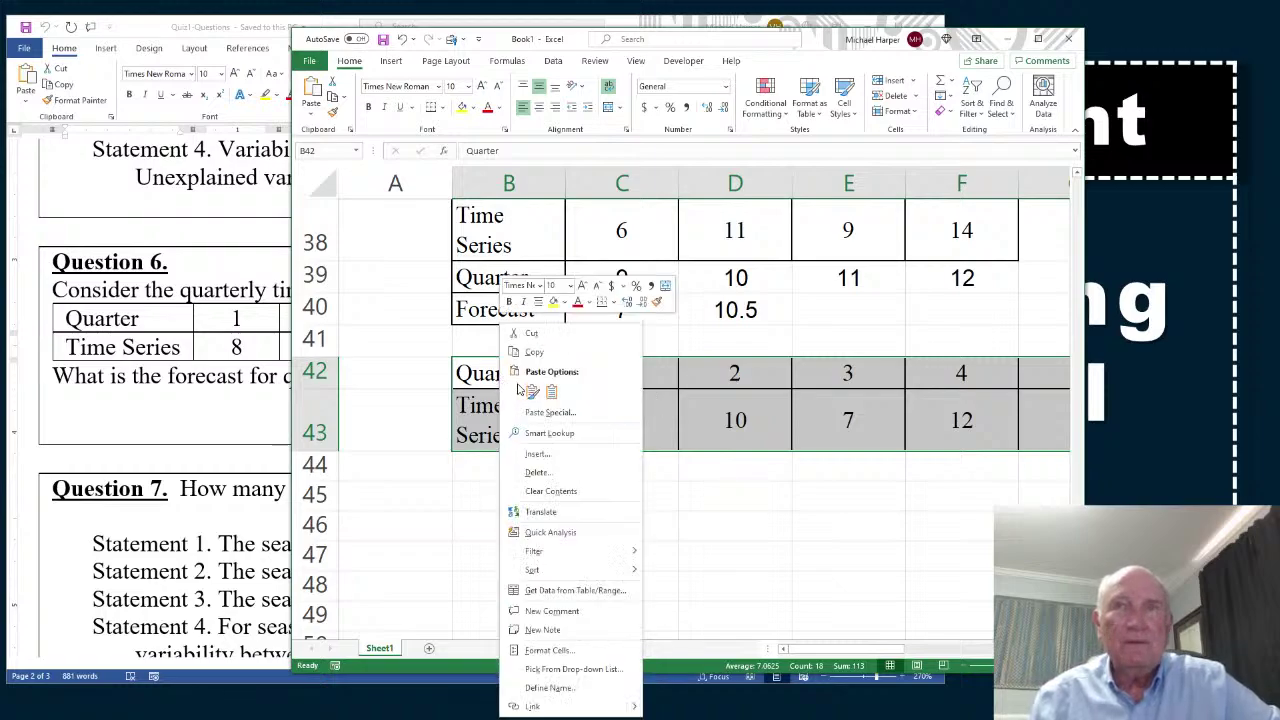
key("Escape")
- Copy B42:F43 and paste it transposed at B45 as Quarter and Time Series columns
key("ctrl+c")
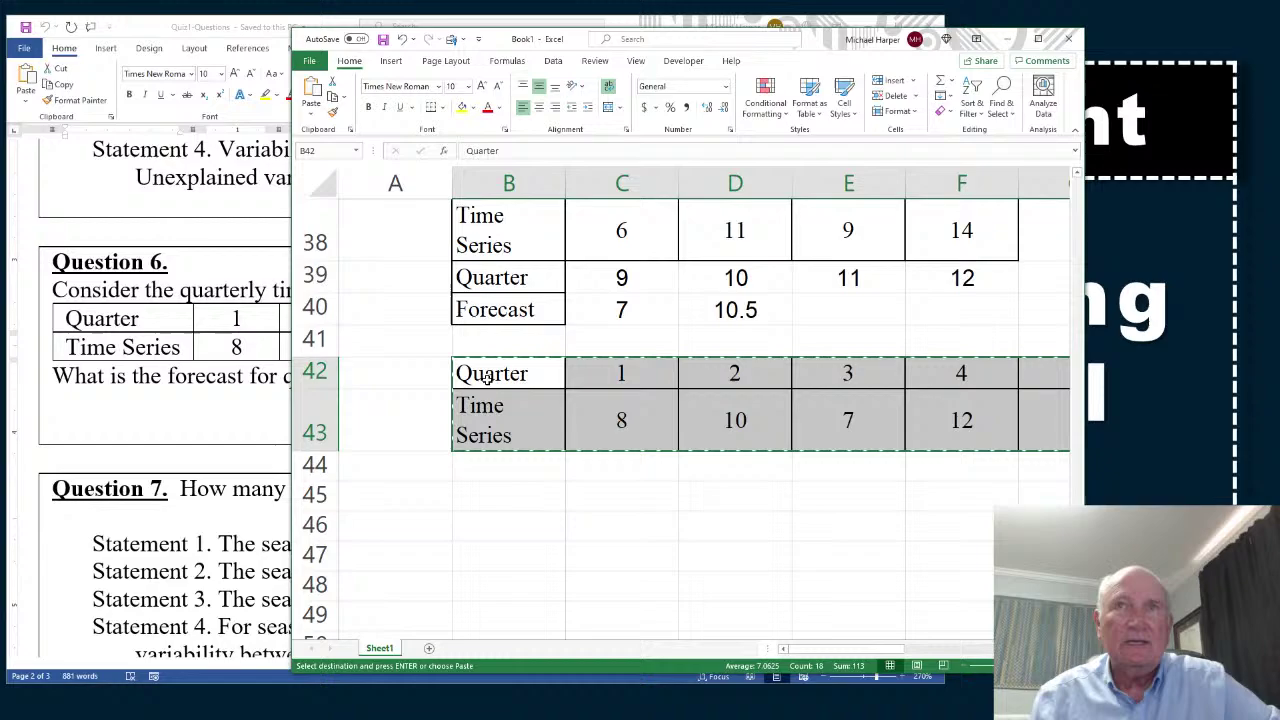
right_click(488, 376)
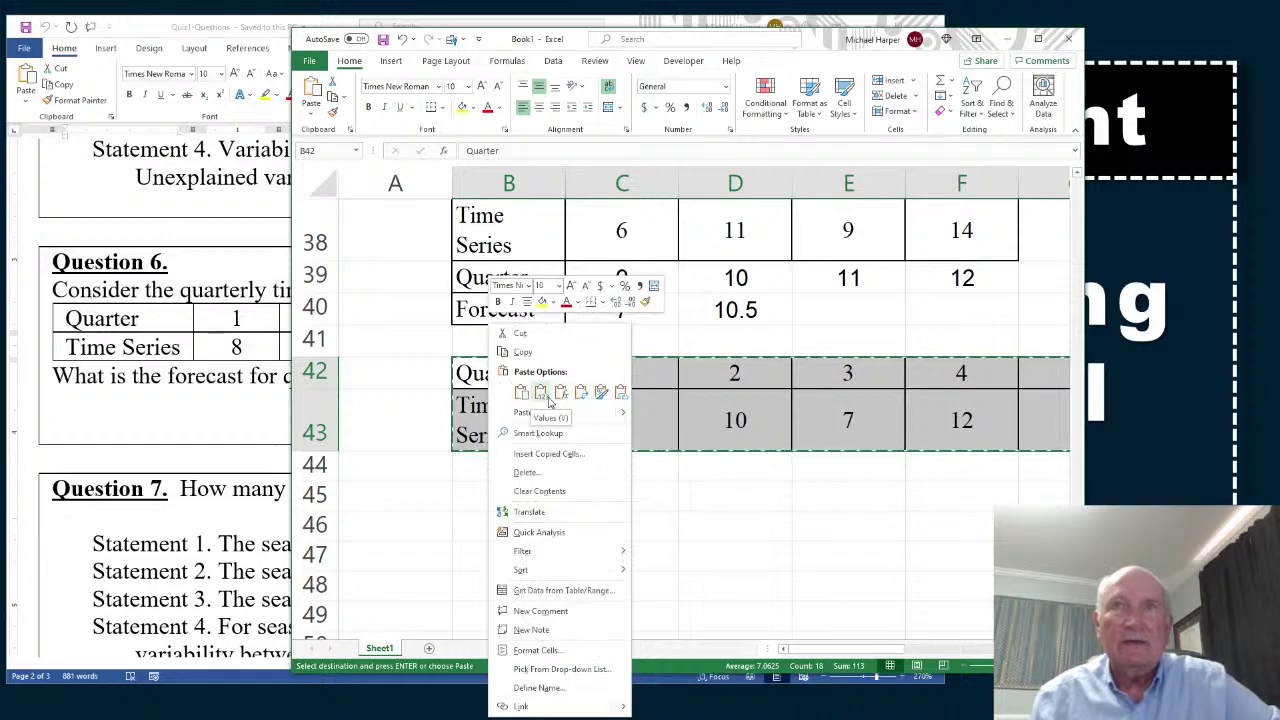
key("Escape")
right_click(498, 492)
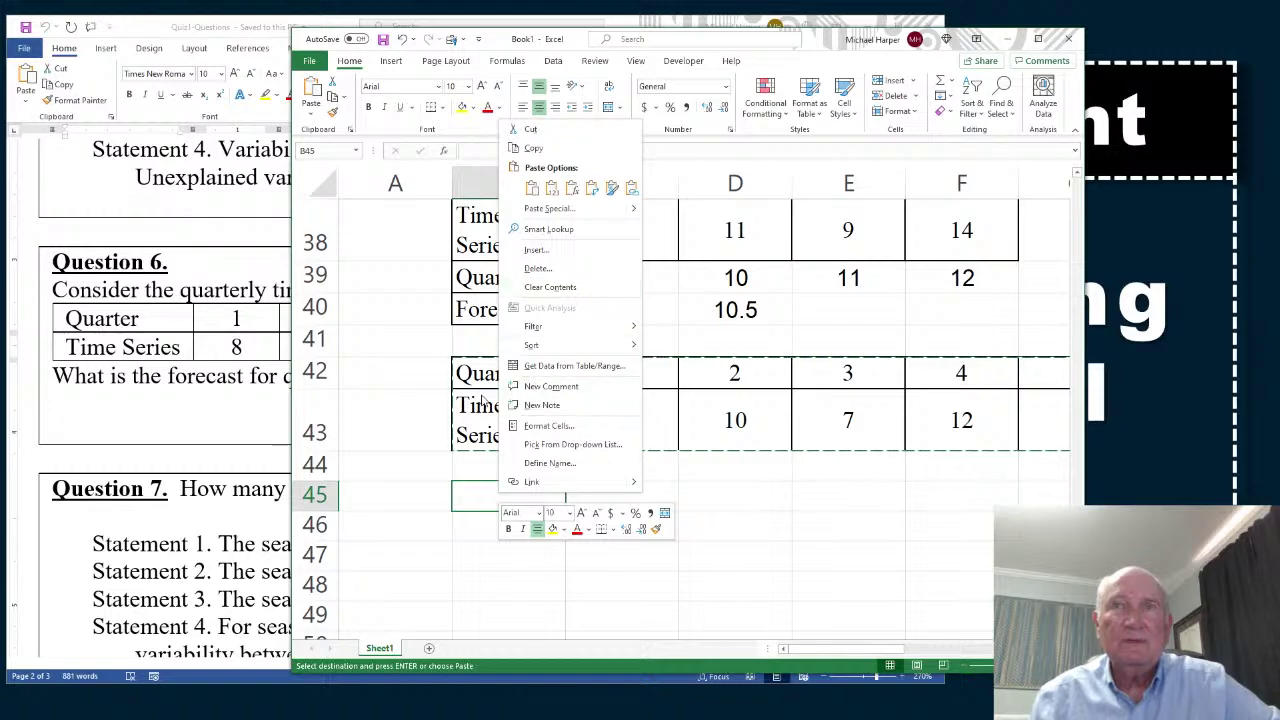
key("Escape")
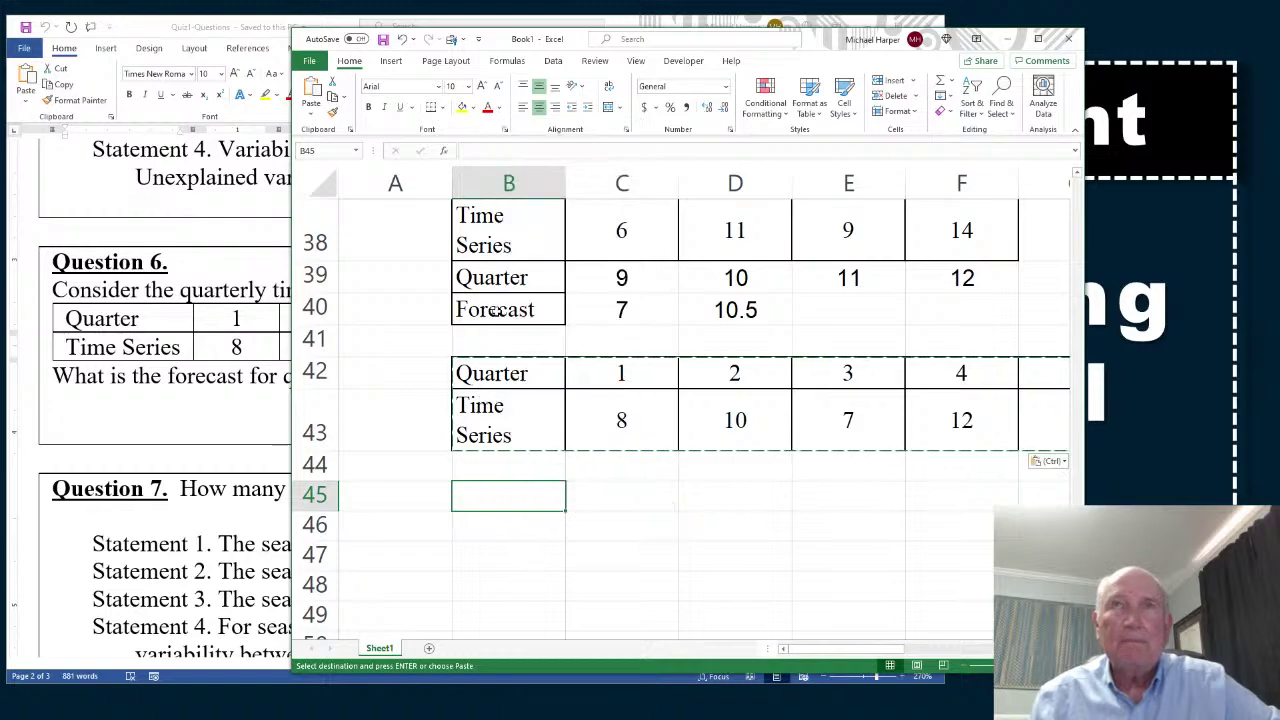
right_click(494, 493)
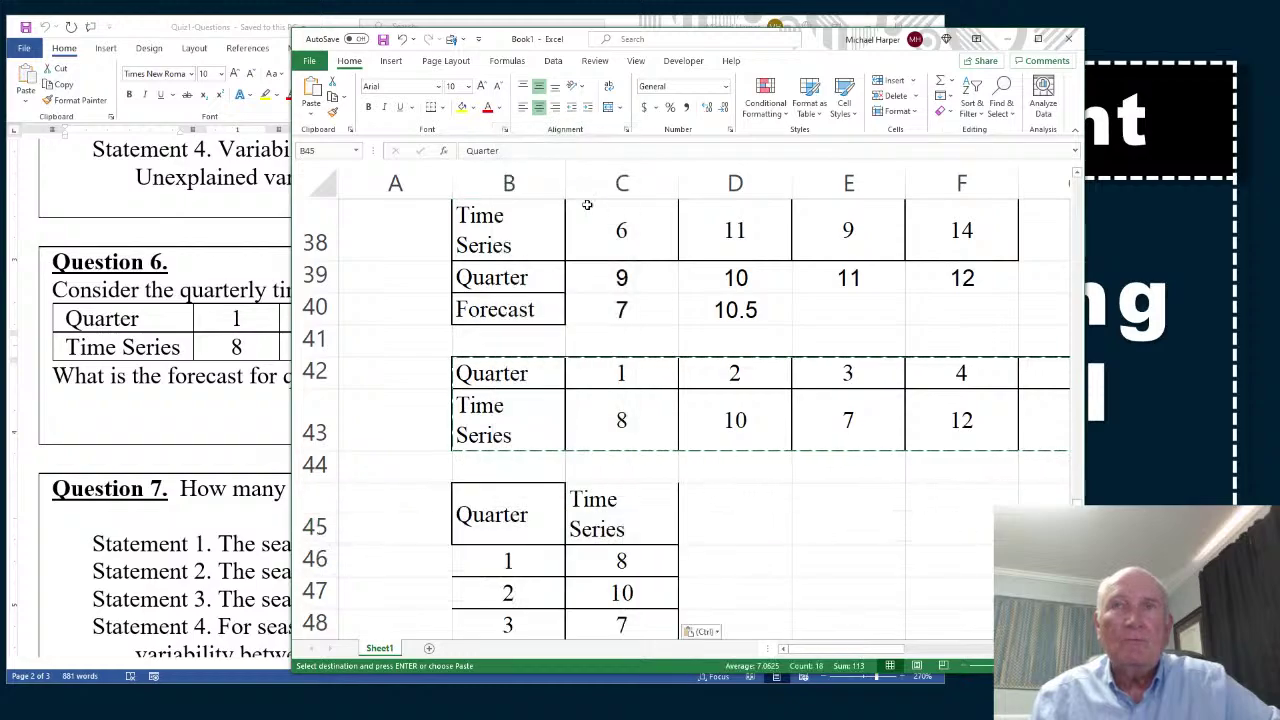
left_click(585, 193)
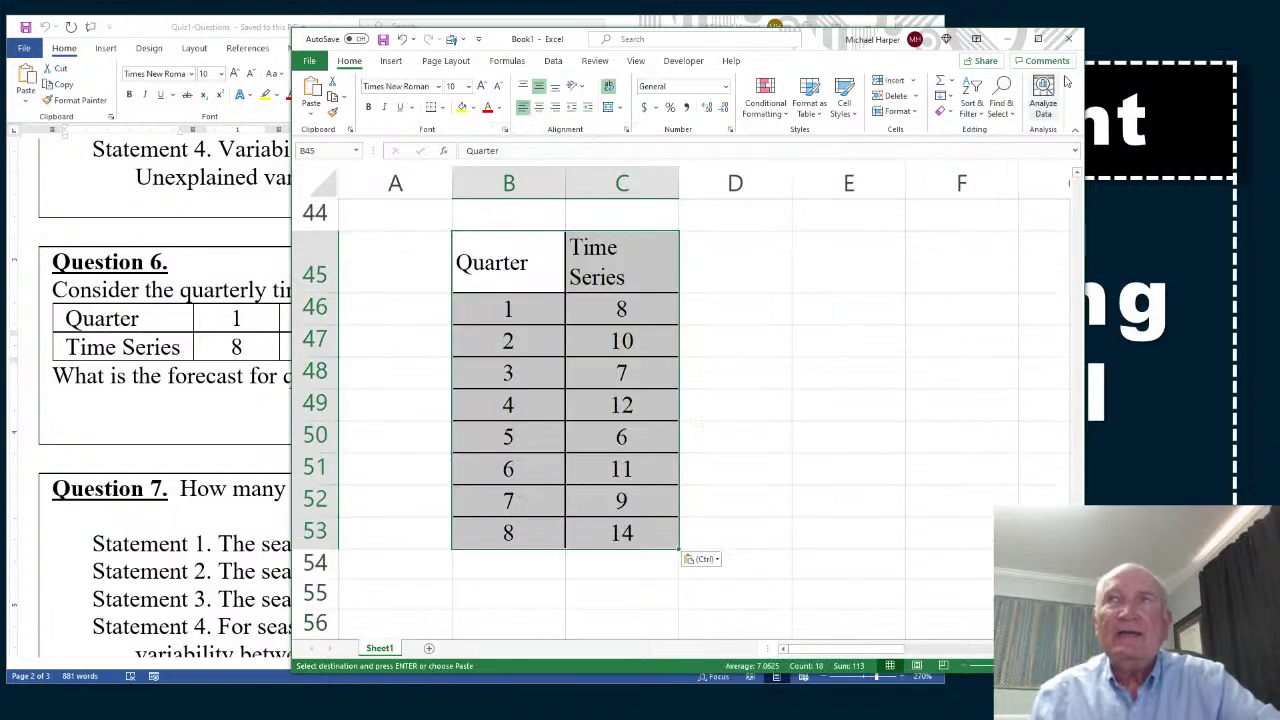
- Maximize Excel and select quarters 1–4 with their values in B46:C49
left_click(1038, 38)
left_click(534, 317)
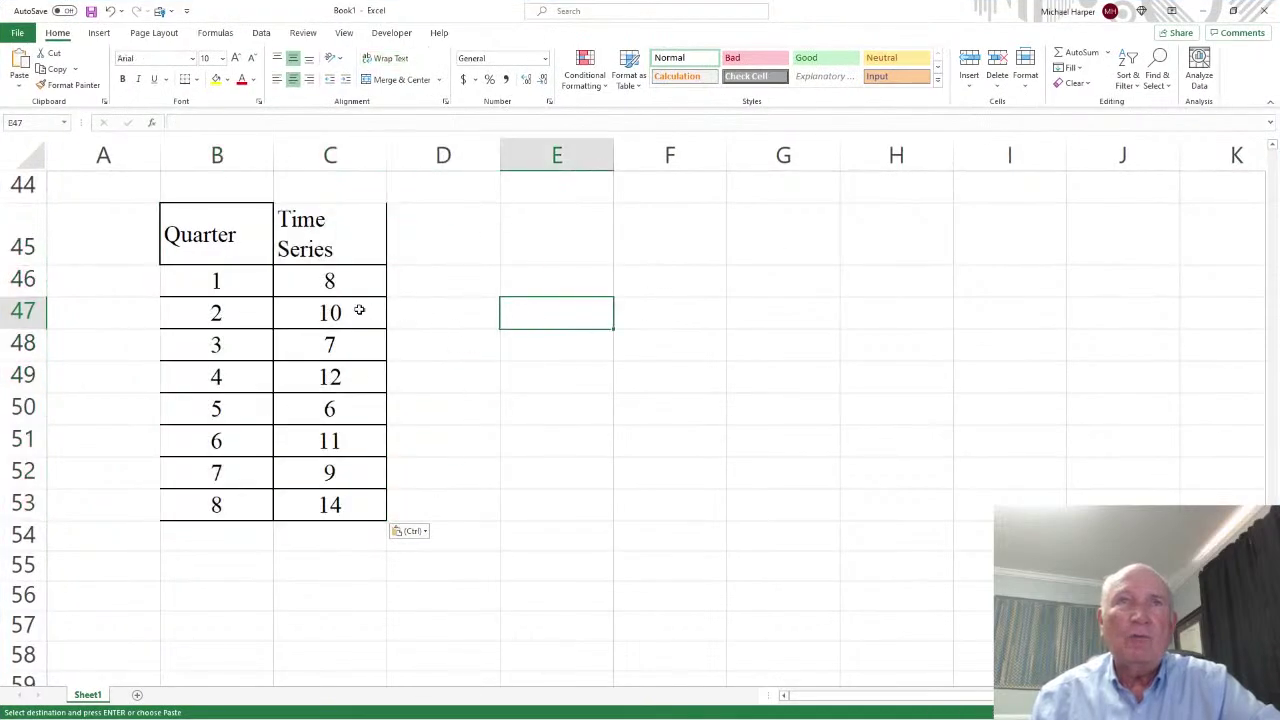
left_click_drag(217, 280, 297, 374)
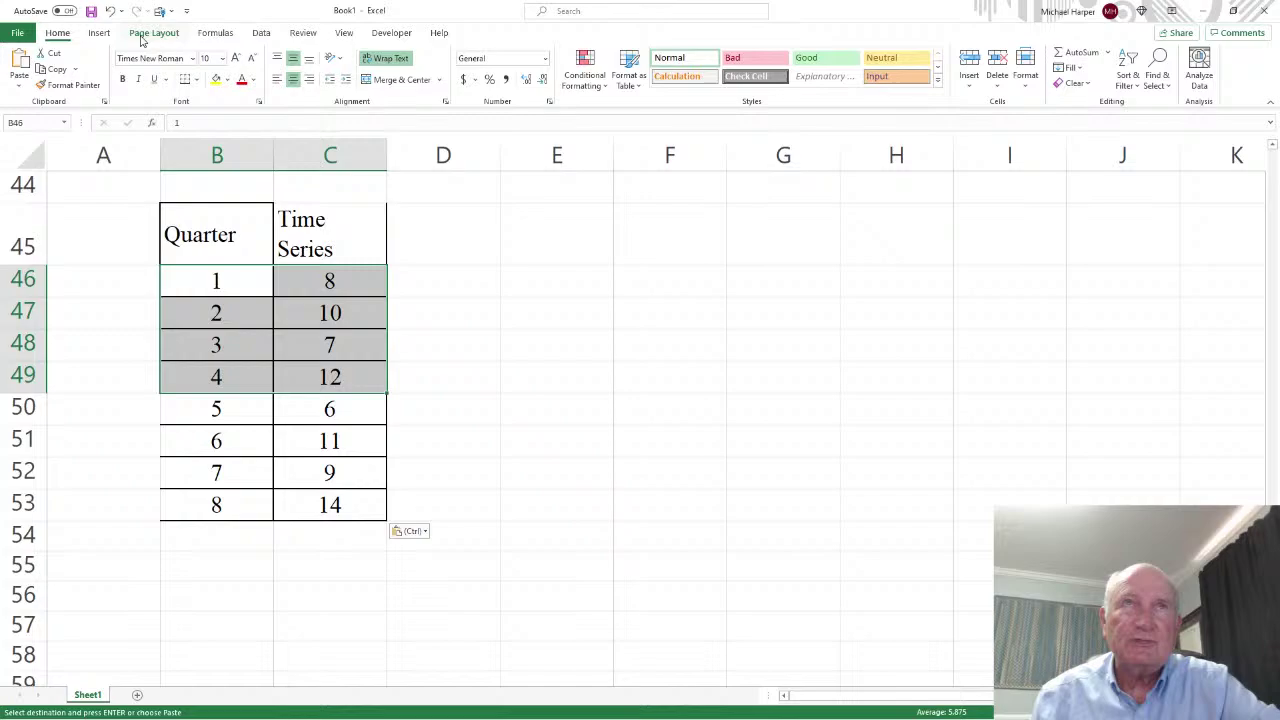
- Insert a Scatter with Straight Lines and Markers chart of quarters 1–4
left_click(99, 33)
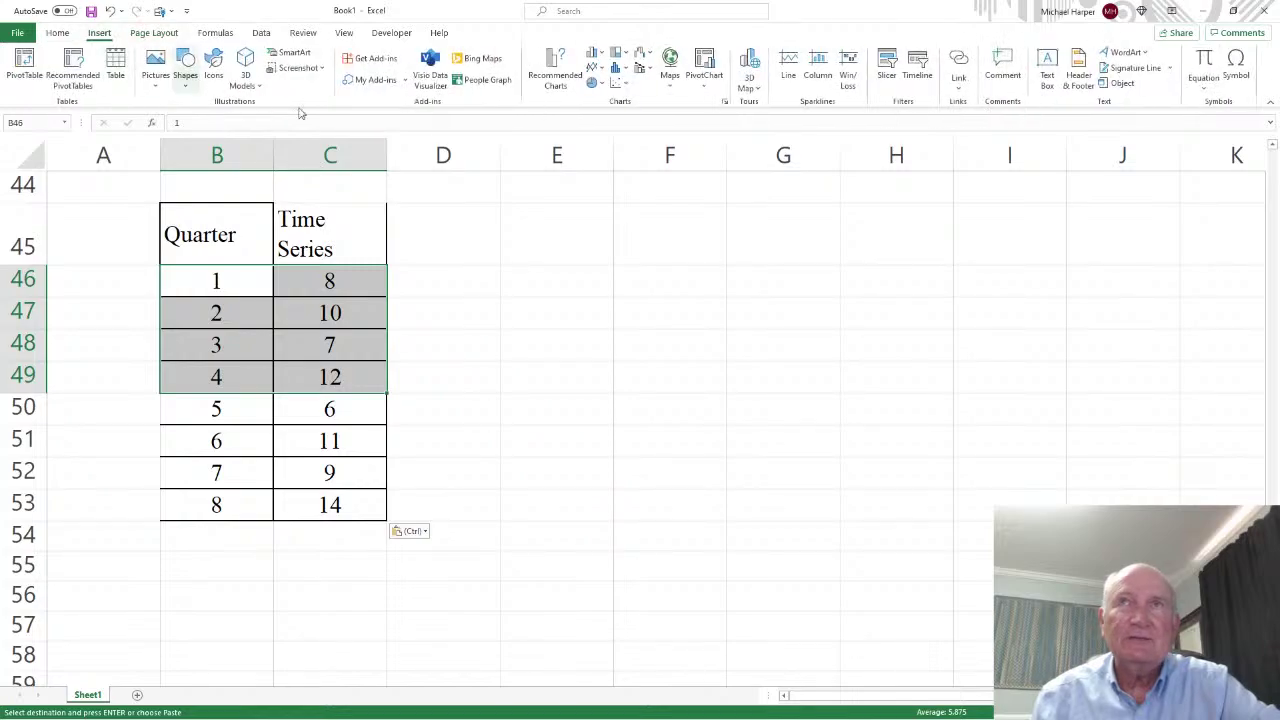
left_click(617, 83)
left_click(628, 166)
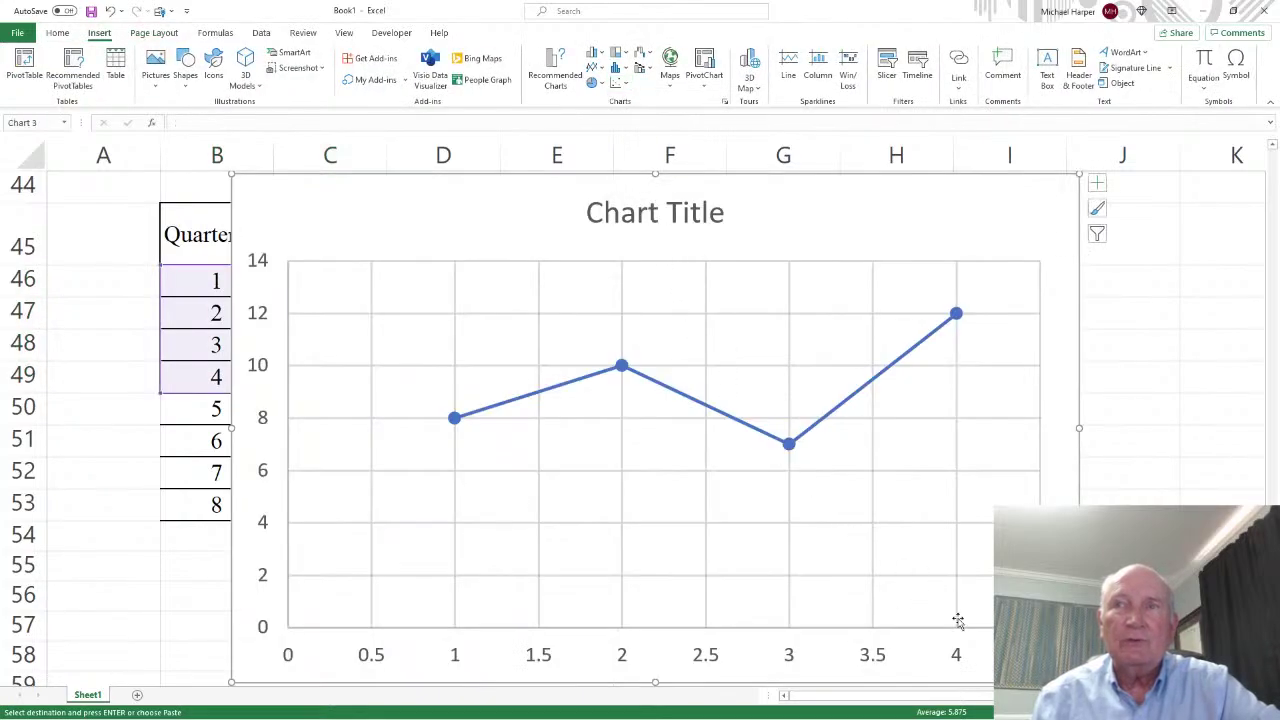
- Enlarge the chart and position it beside the vertical quarterly table
left_click_drag(1079, 682, 631, 367)
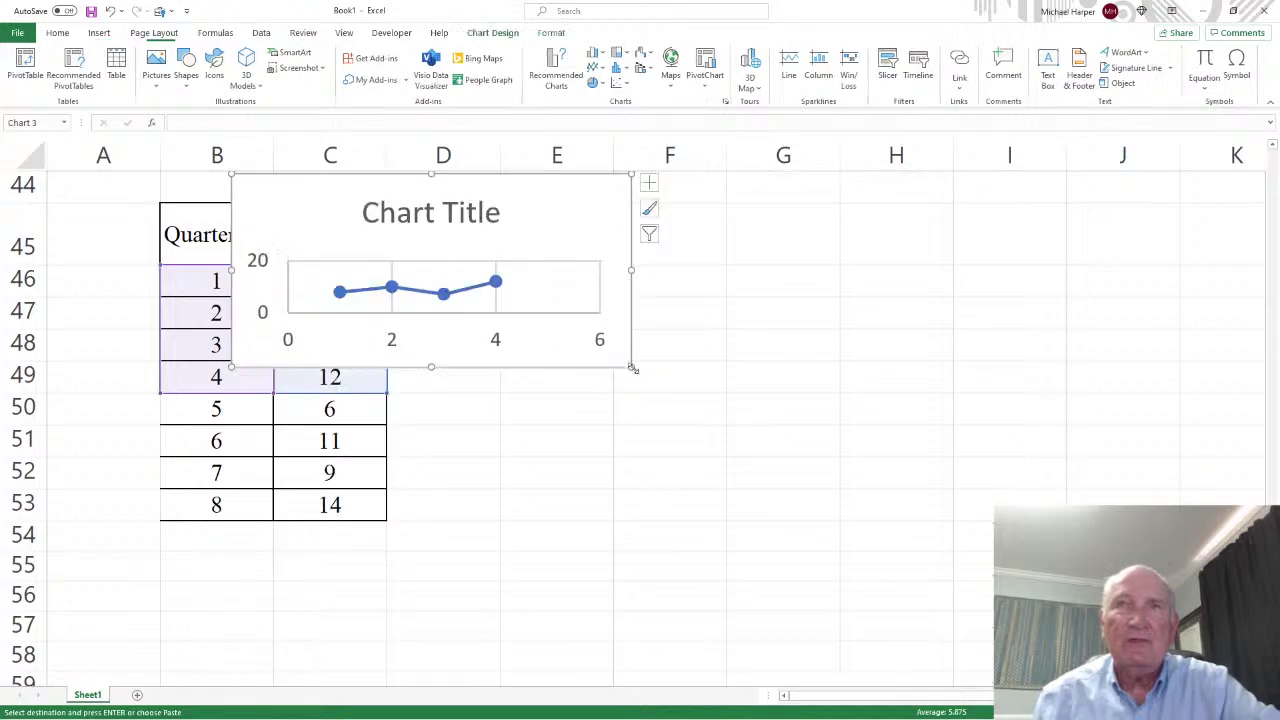
left_click_drag(363, 181, 531, 219)
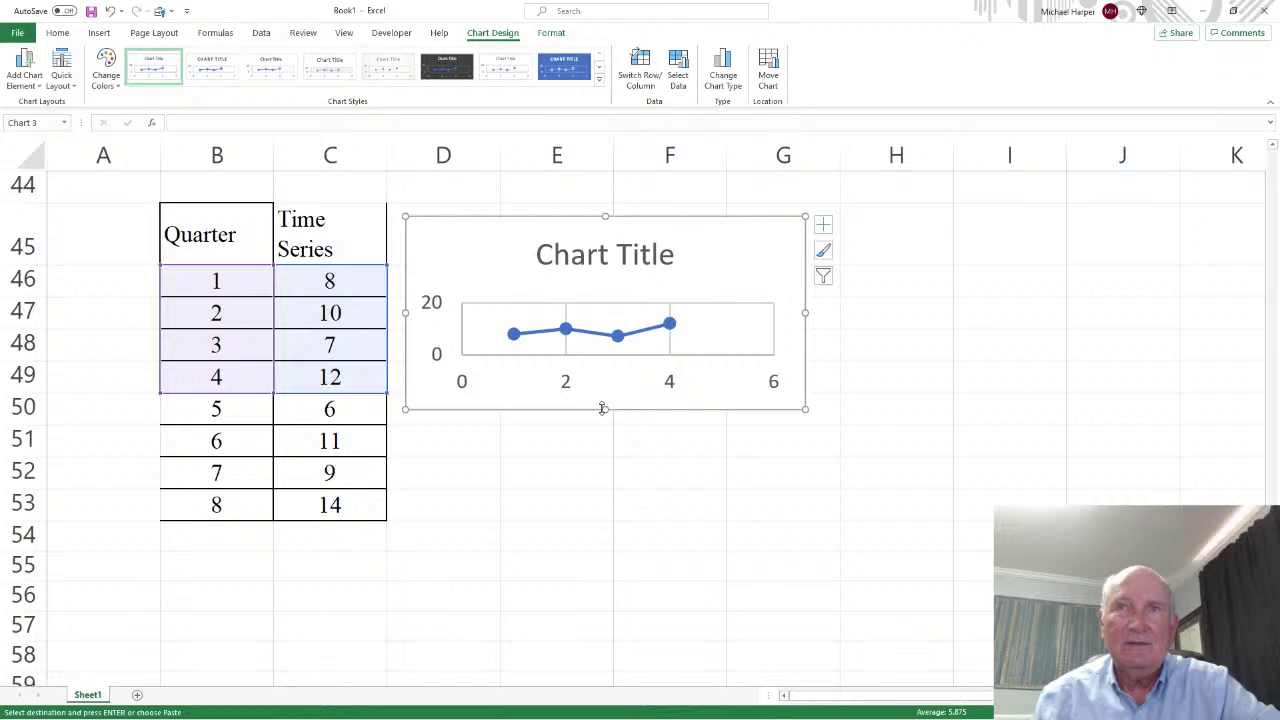
left_click_drag(606, 411, 600, 506)
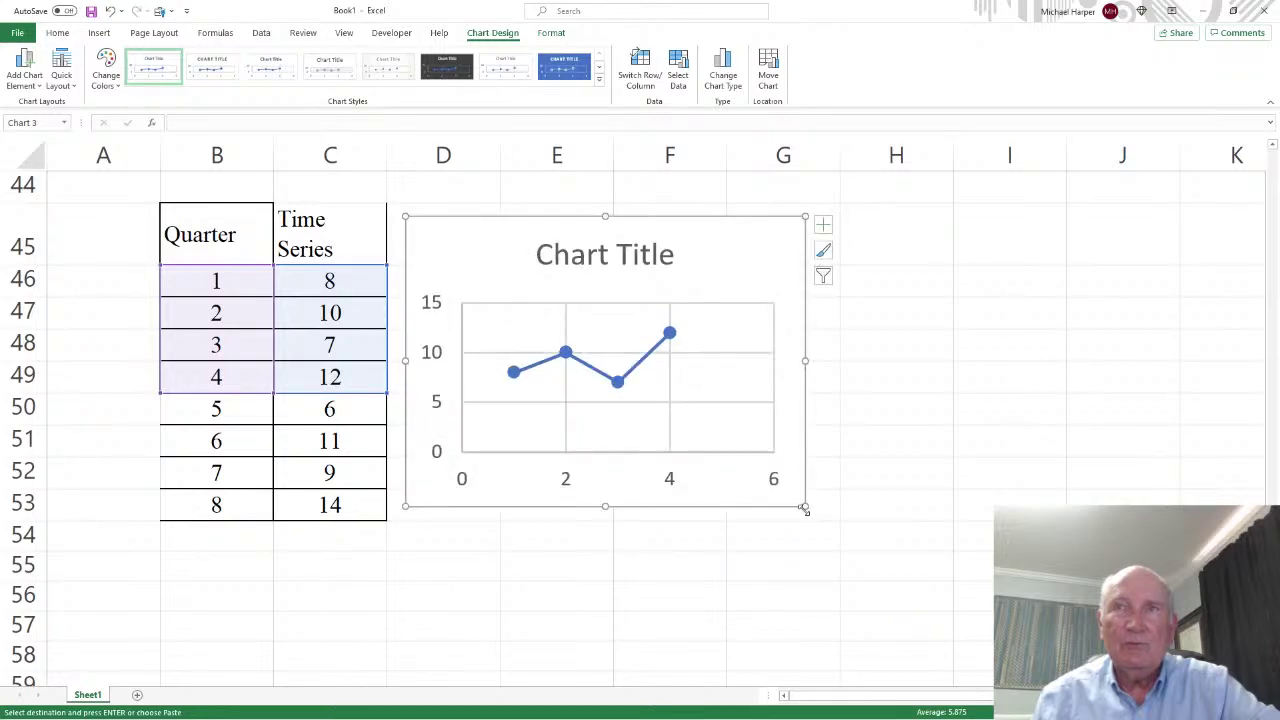
left_click_drag(806, 509, 904, 556)
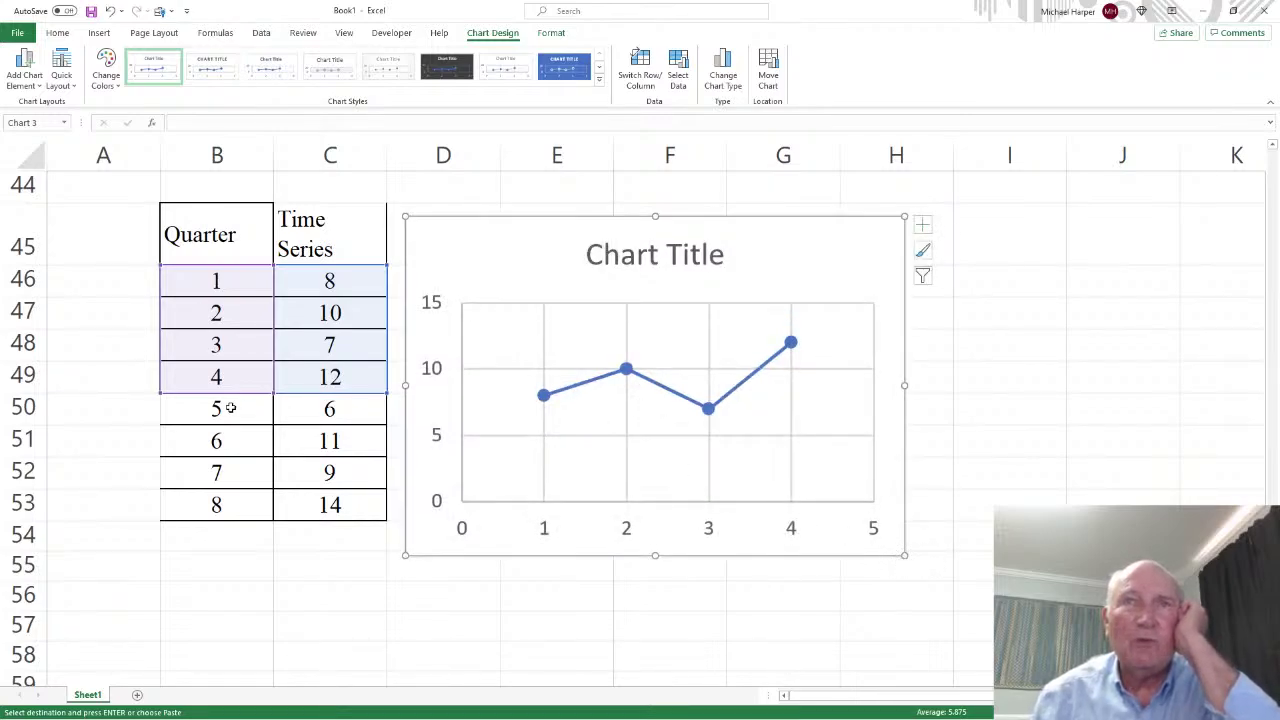
left_click_drag(230, 408, 297, 491)
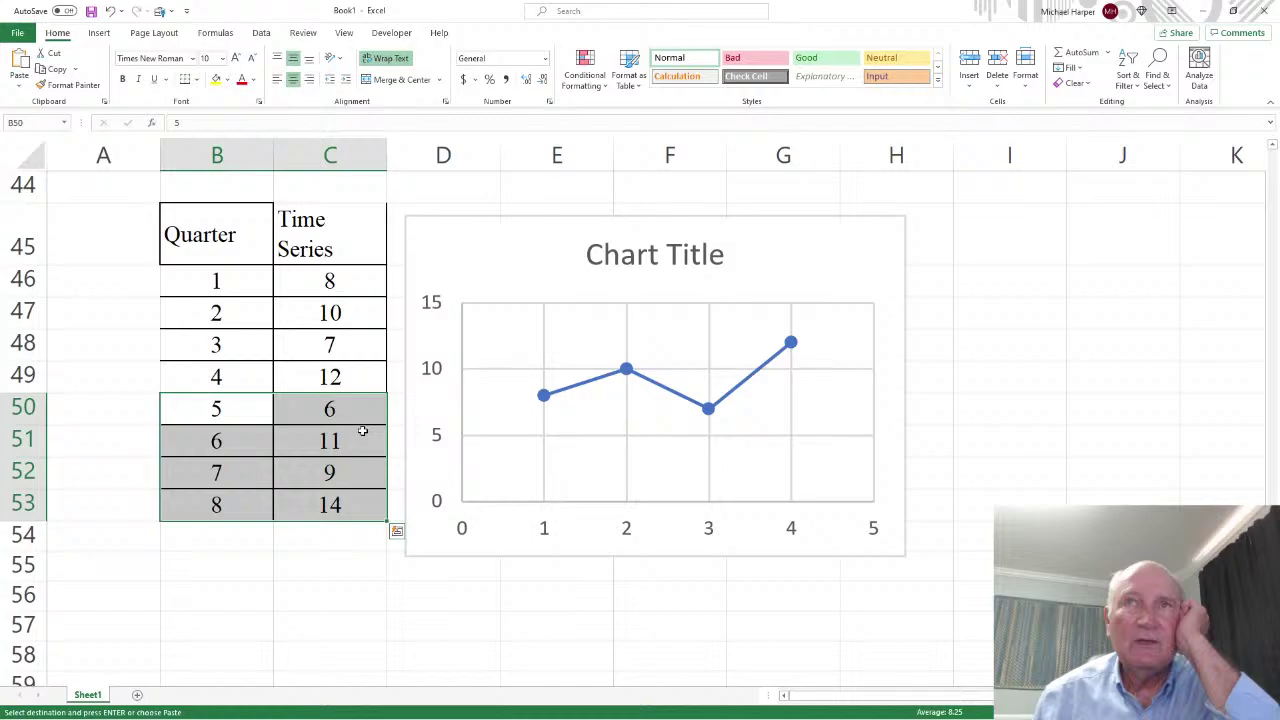
- Add a chart series with X values B50:B53 and Y values C50:C53 for quarters 5–8
left_click(512, 256)
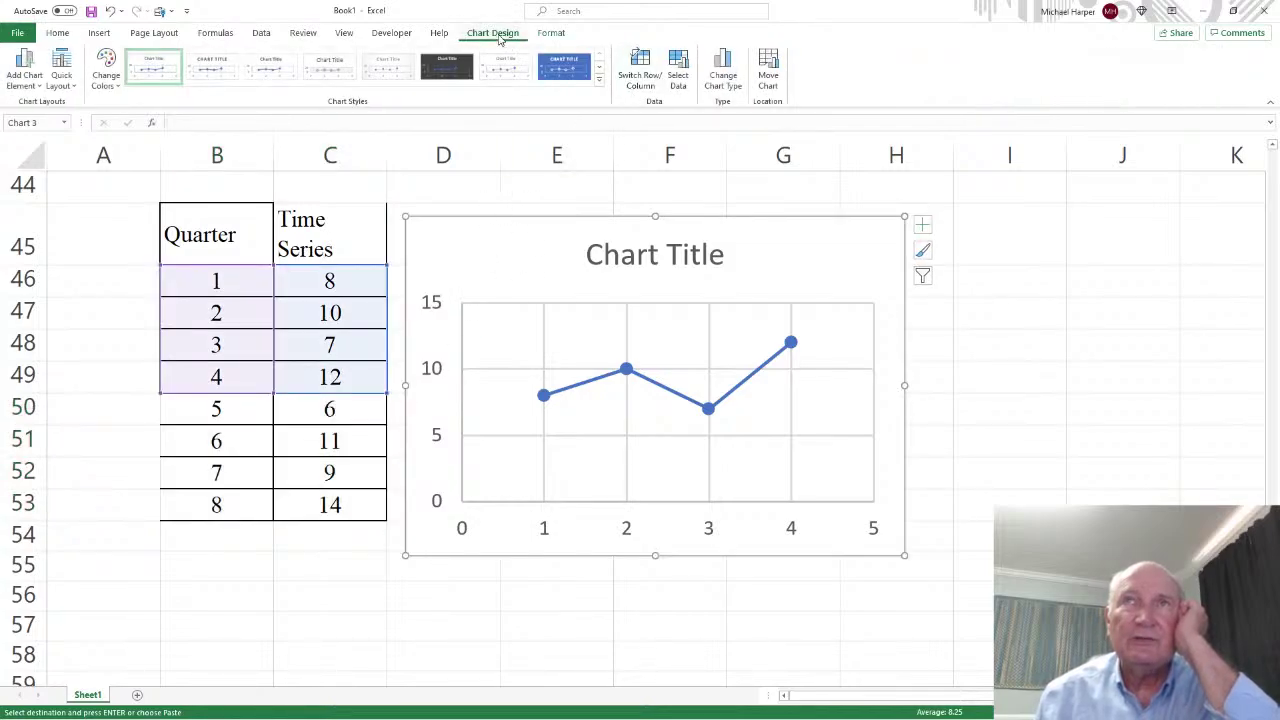
left_click(679, 80)
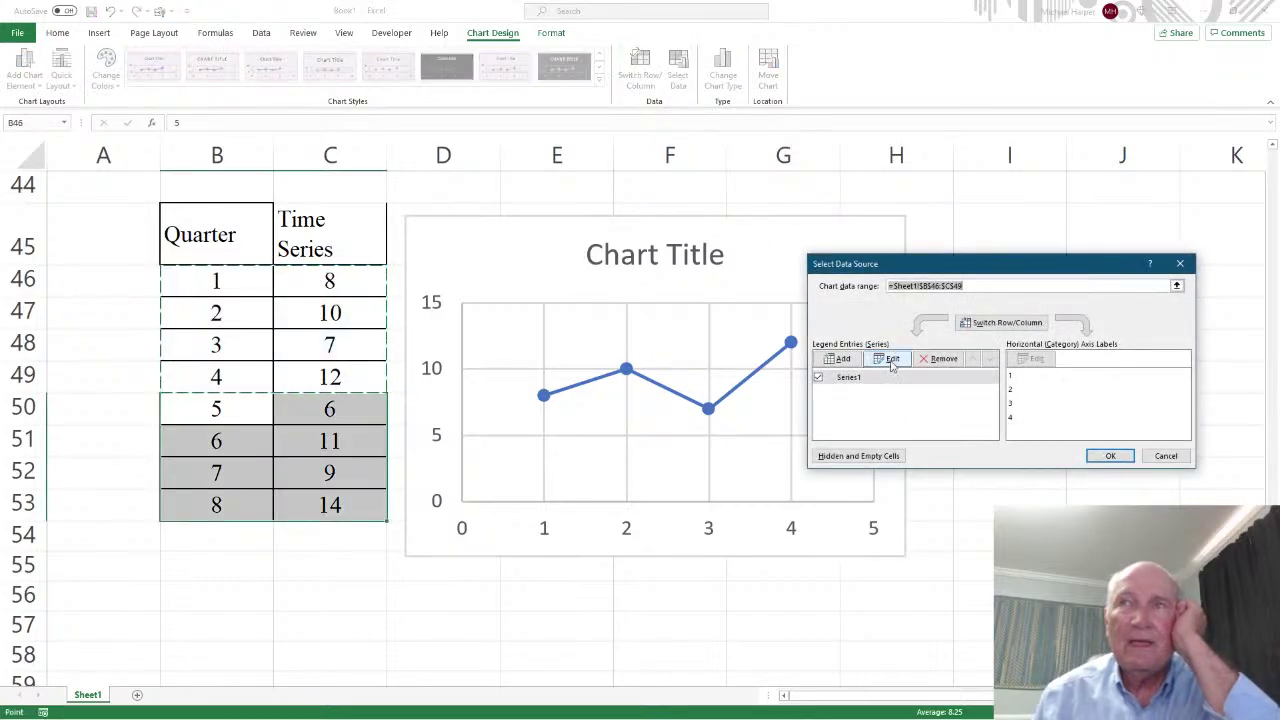
left_click(839, 358)
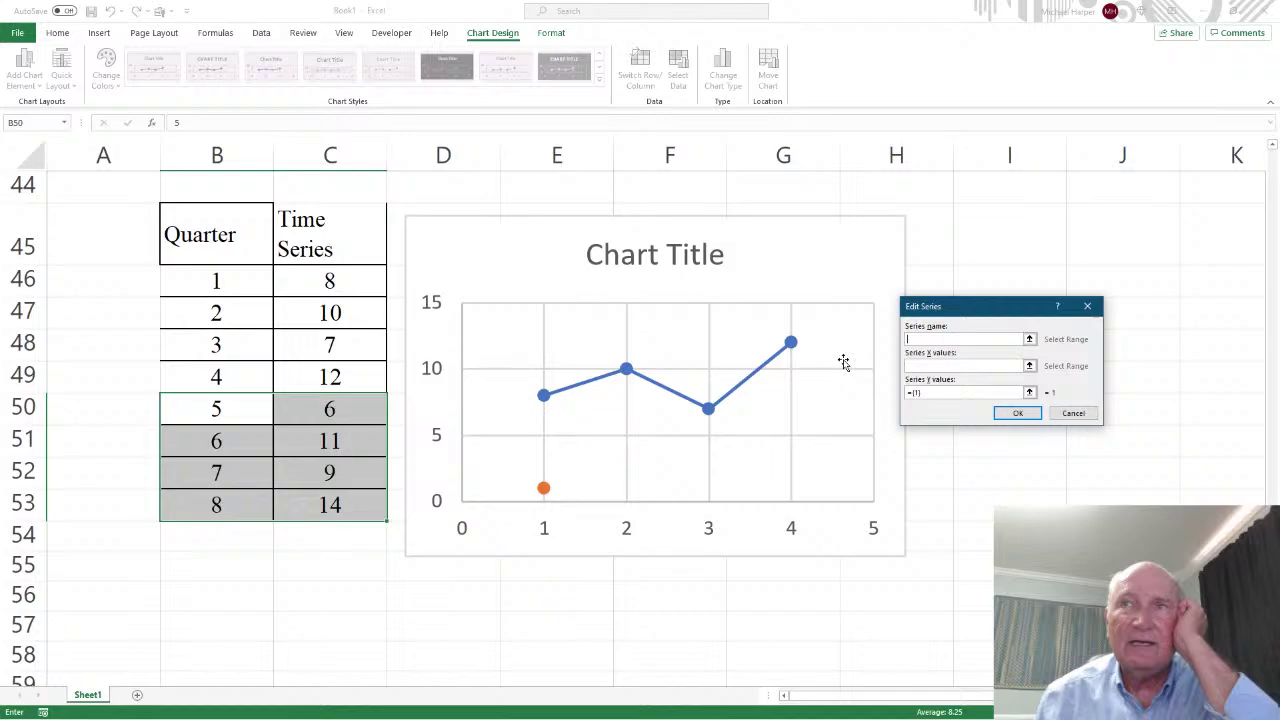
left_click(928, 364)
left_click_drag(218, 408, 217, 505)
left_click(941, 392)
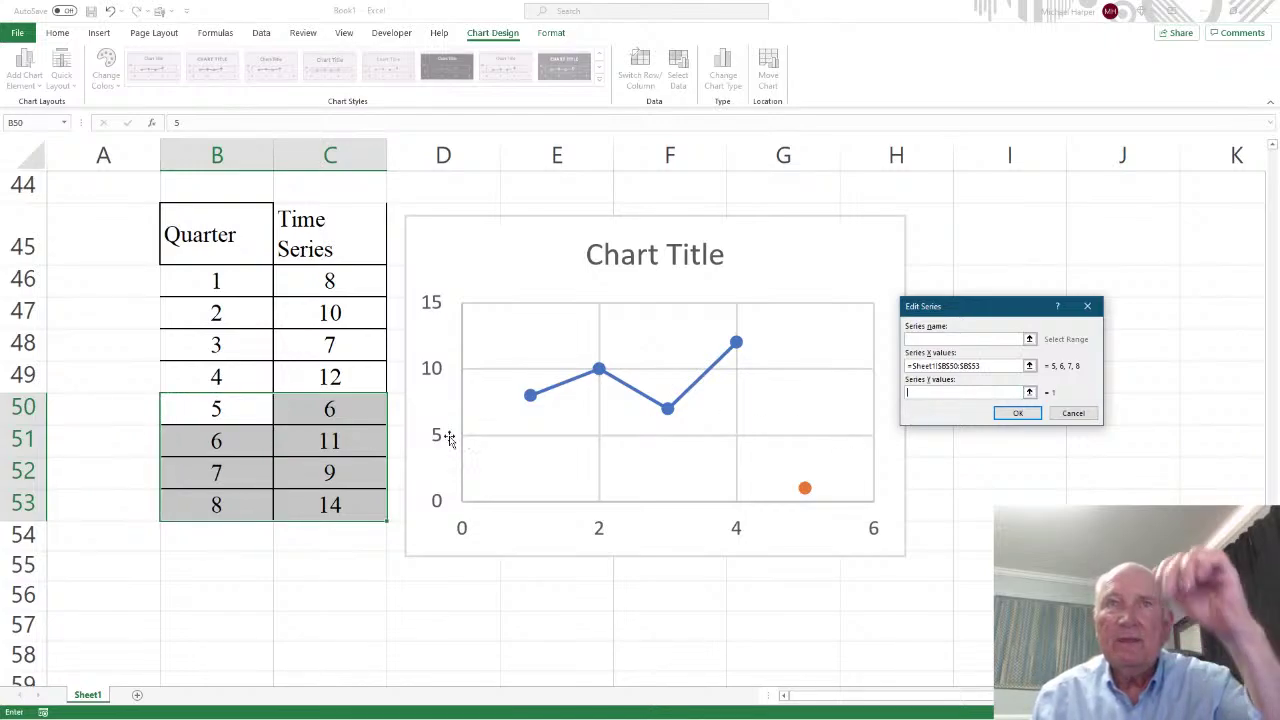
left_click_drag(331, 410, 331, 503)
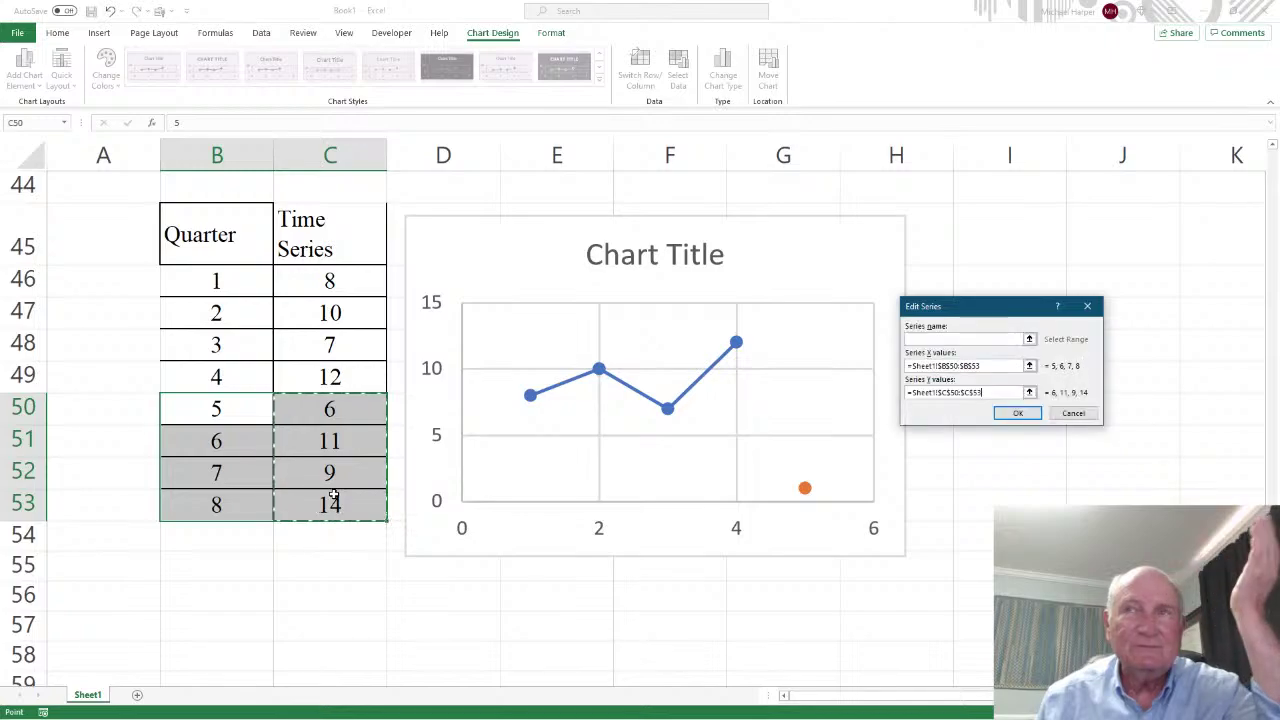
left_click(1020, 414)
left_click(1110, 456)
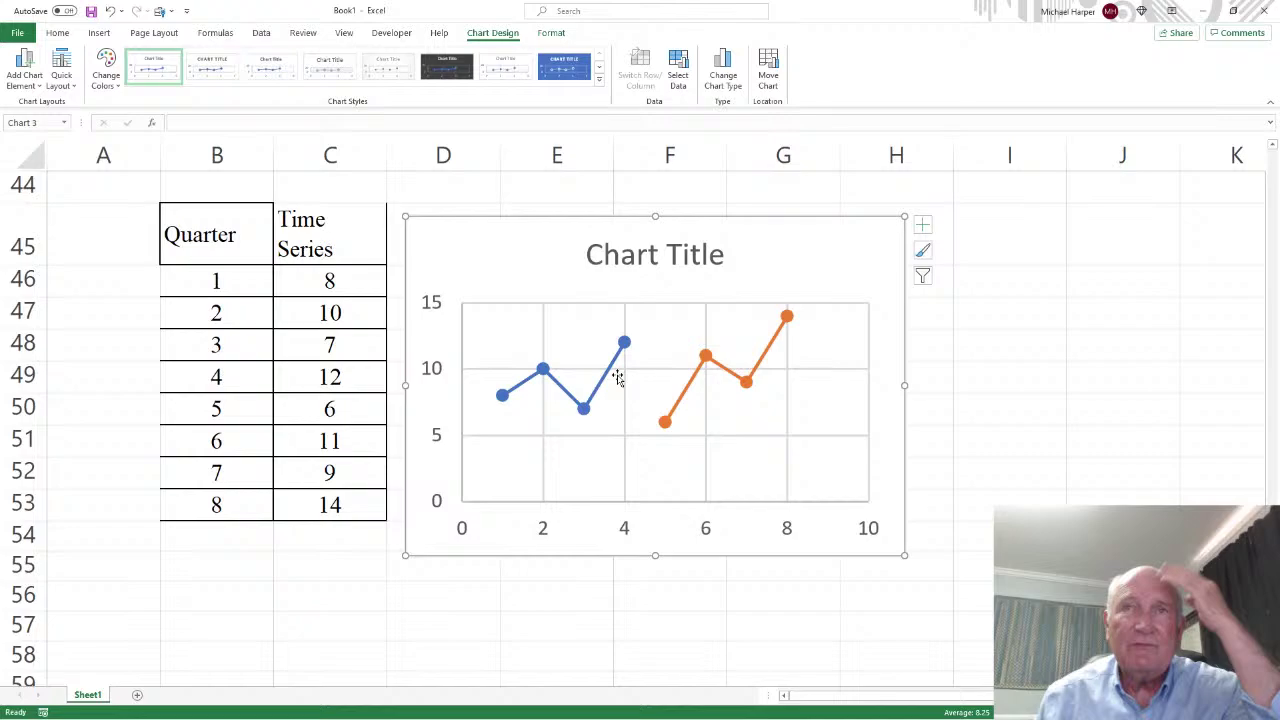
- Plot the orange quarters 5–8 series on the secondary vertical axis
double_click(688, 395)
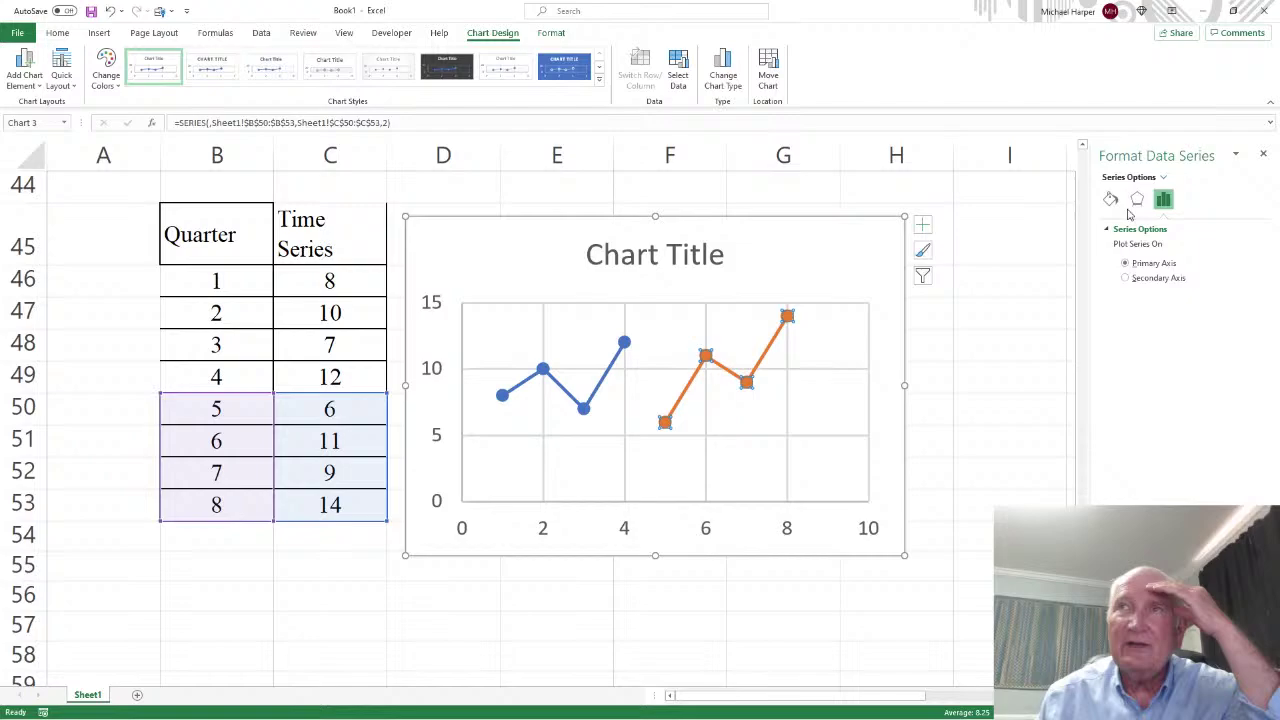
left_click(1111, 200)
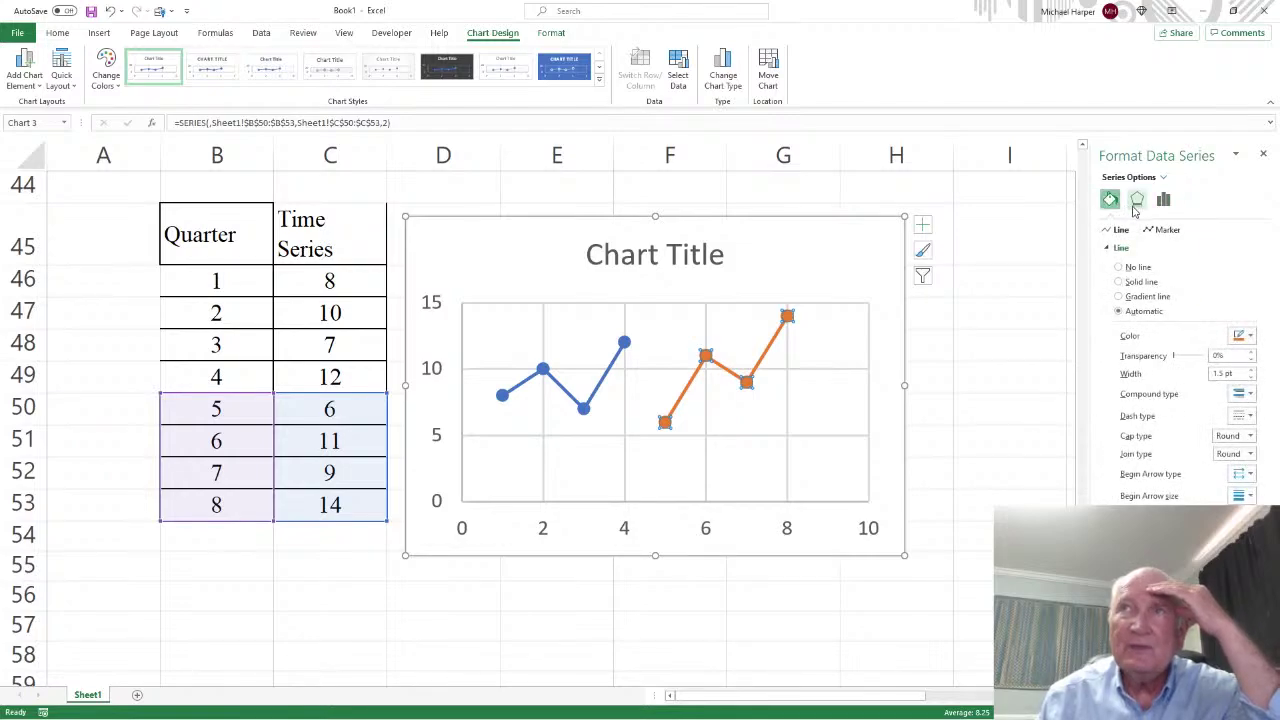
left_click(1163, 199)
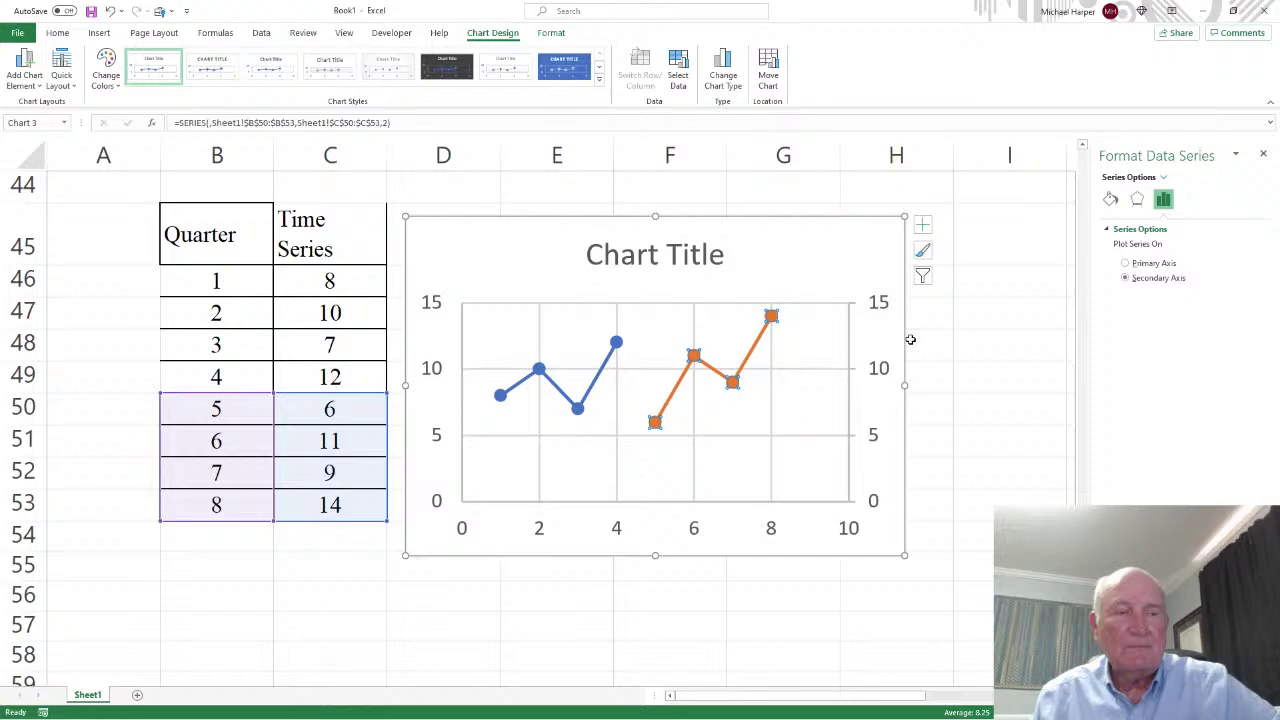
left_click(1110, 199)
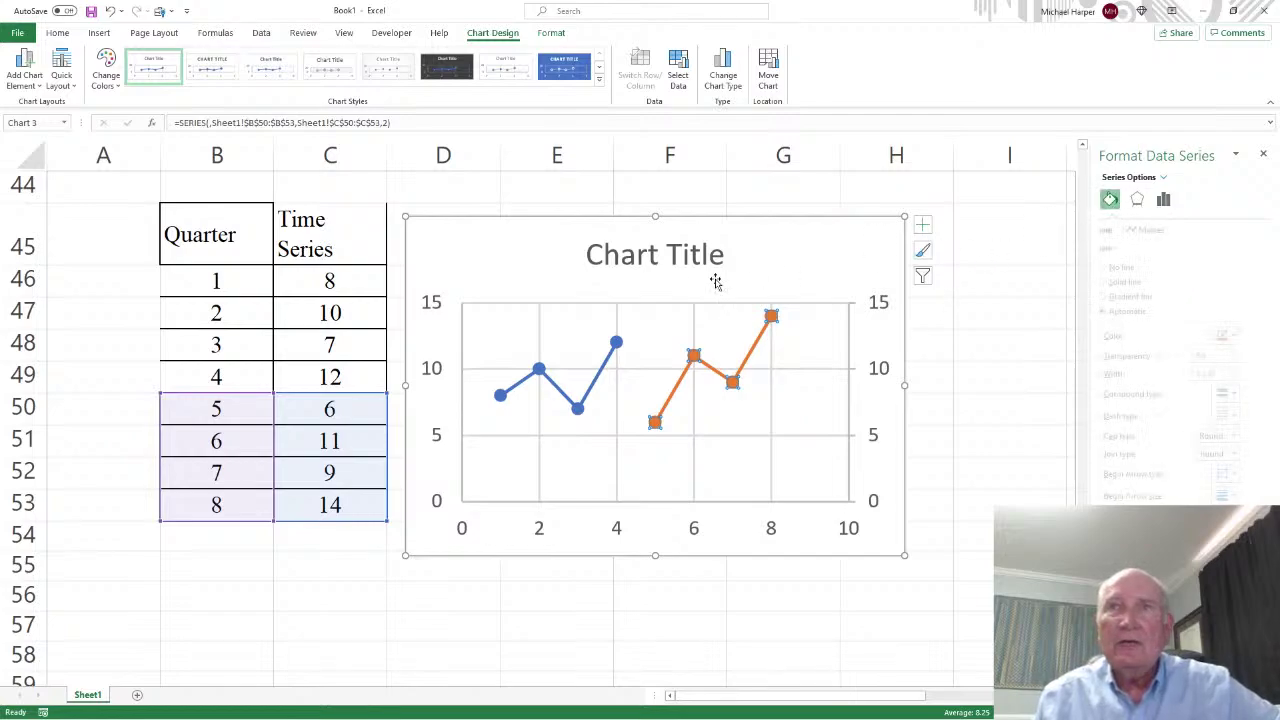
- Review the chart area's size and fill settings, then close the Format pane
left_click(515, 318)
left_click(499, 275)
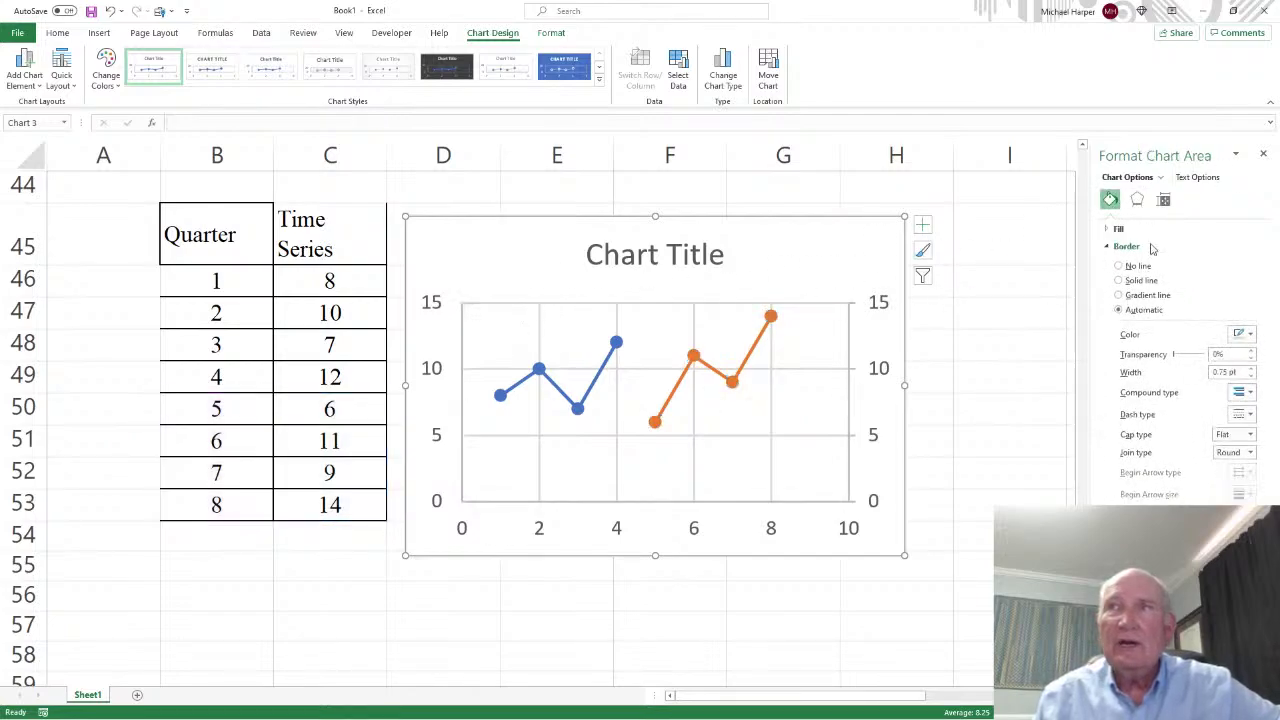
left_click(1164, 199)
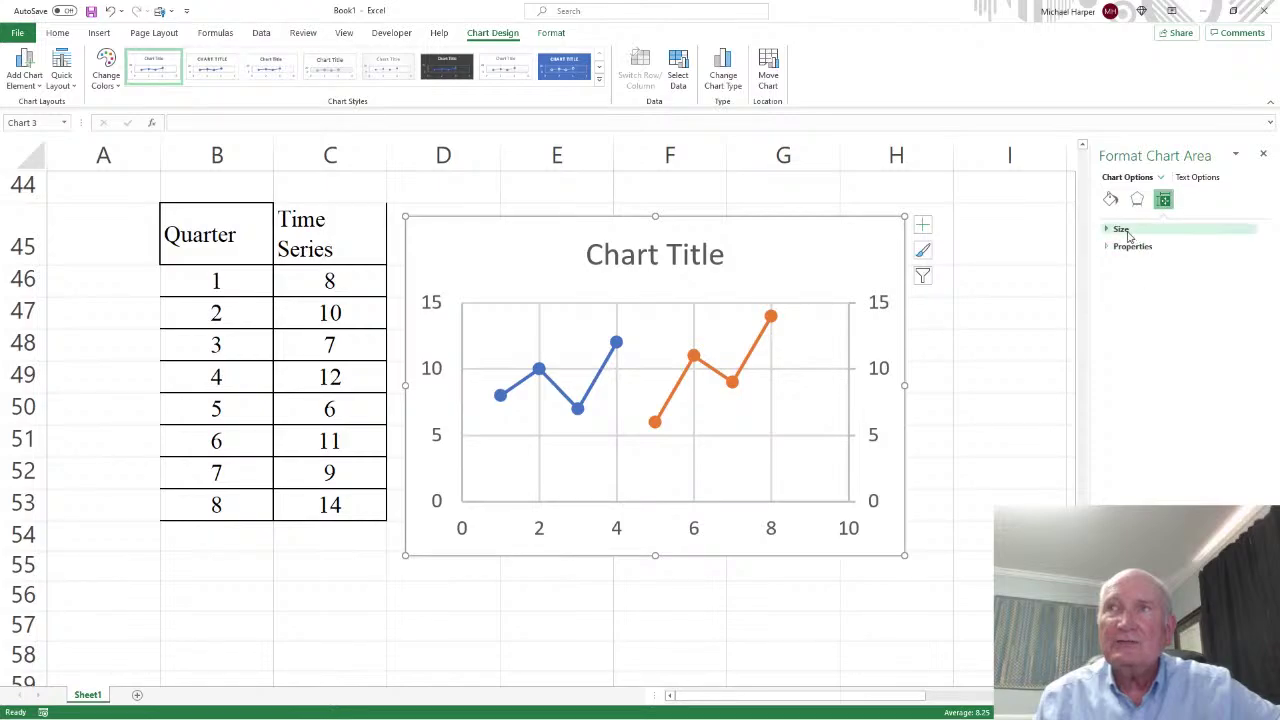
left_click(1125, 231)
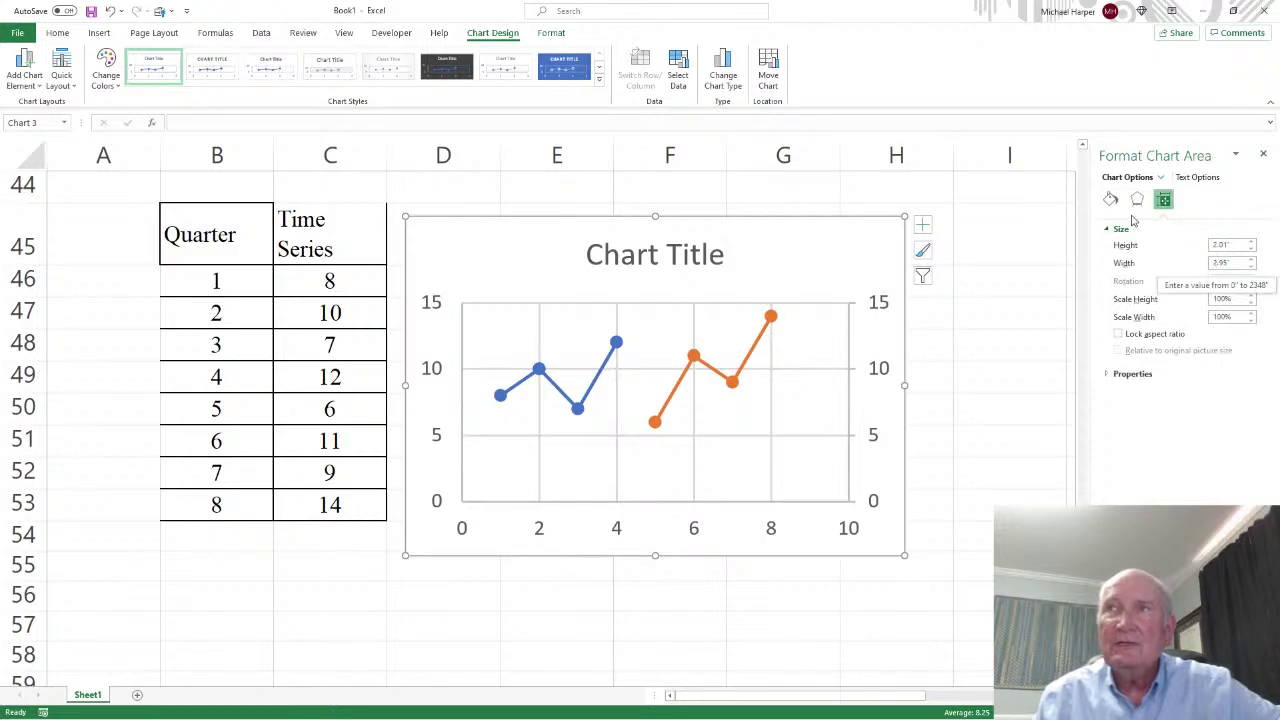
left_click(1110, 199)
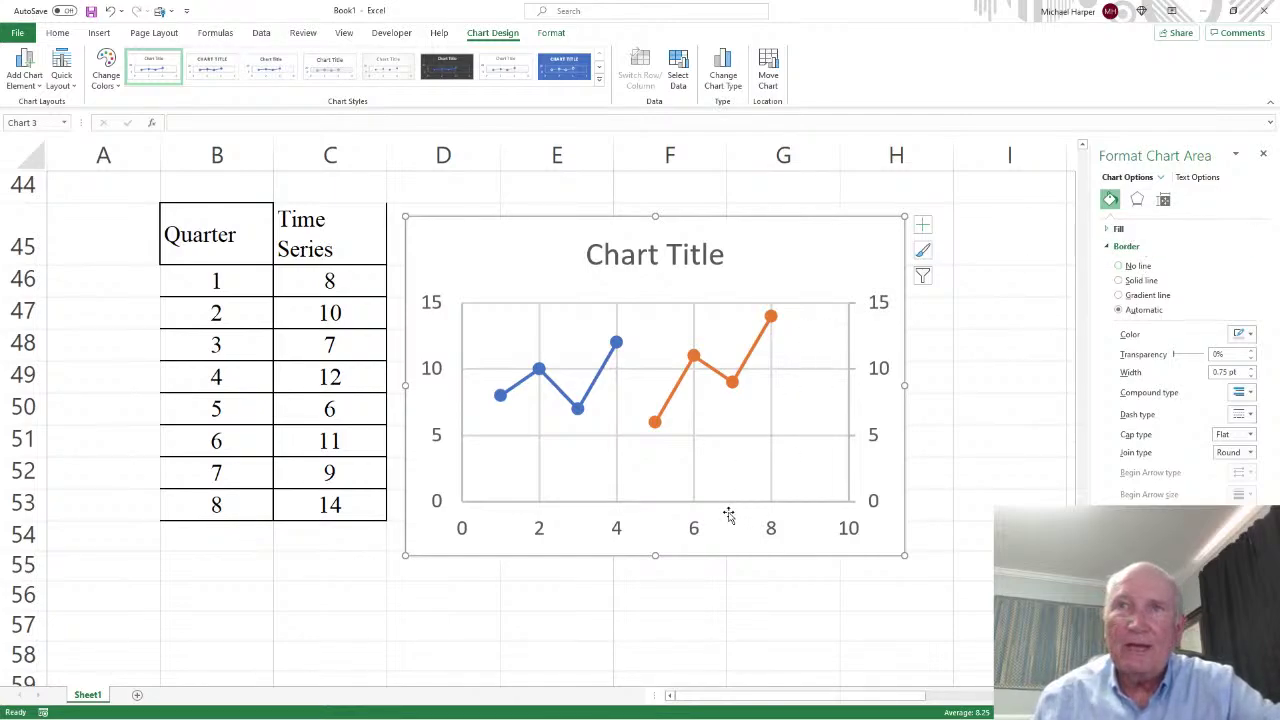
left_click(1263, 154)
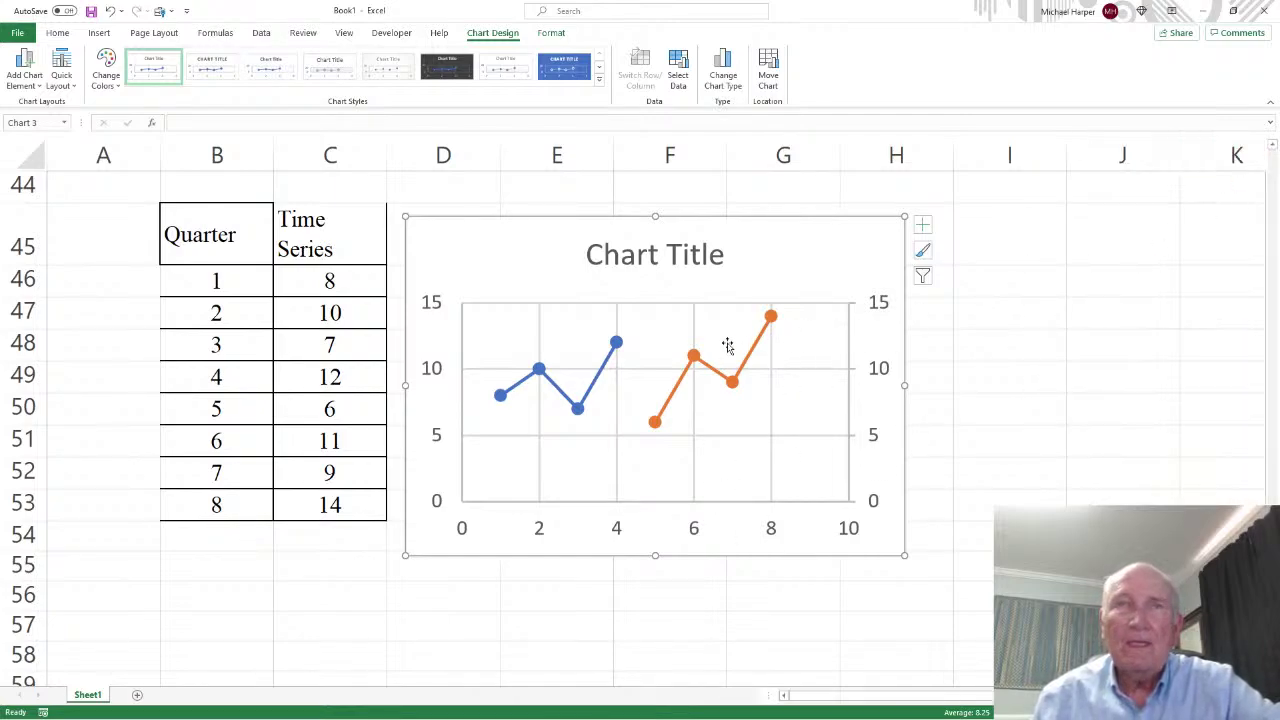
scroll(701, 343, "up", 2)
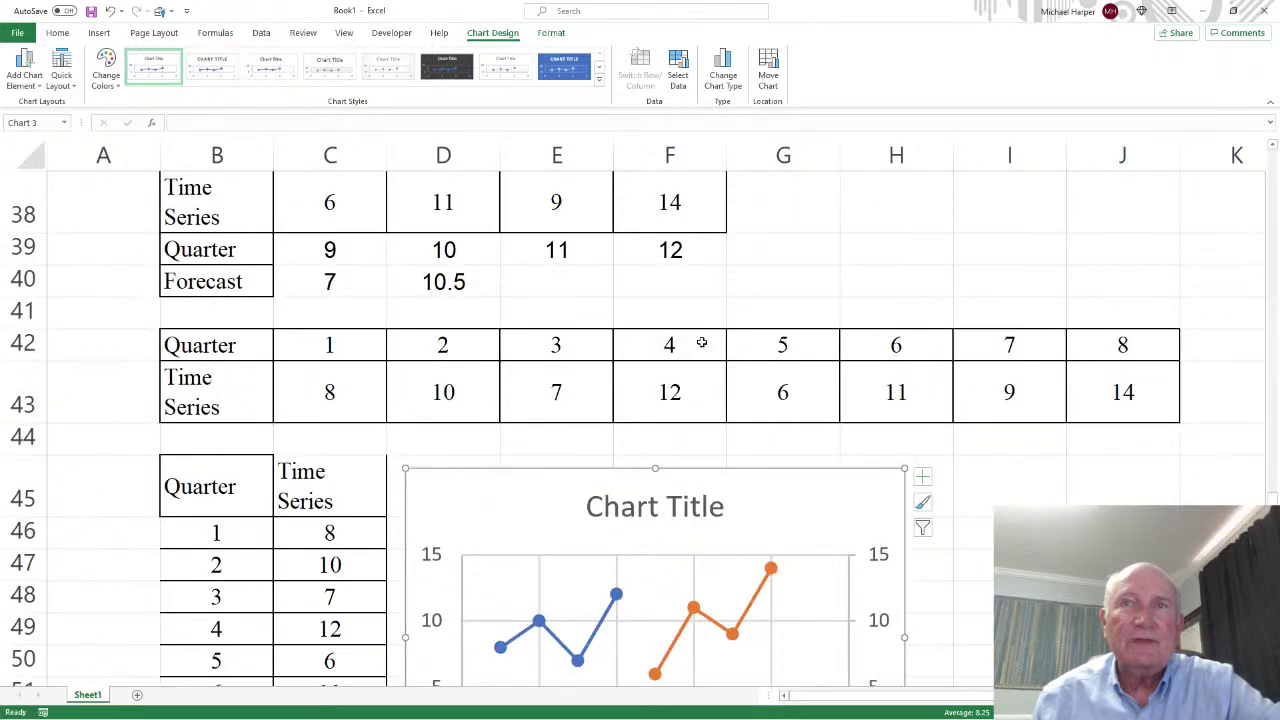
scroll(701, 343, "down", 2)
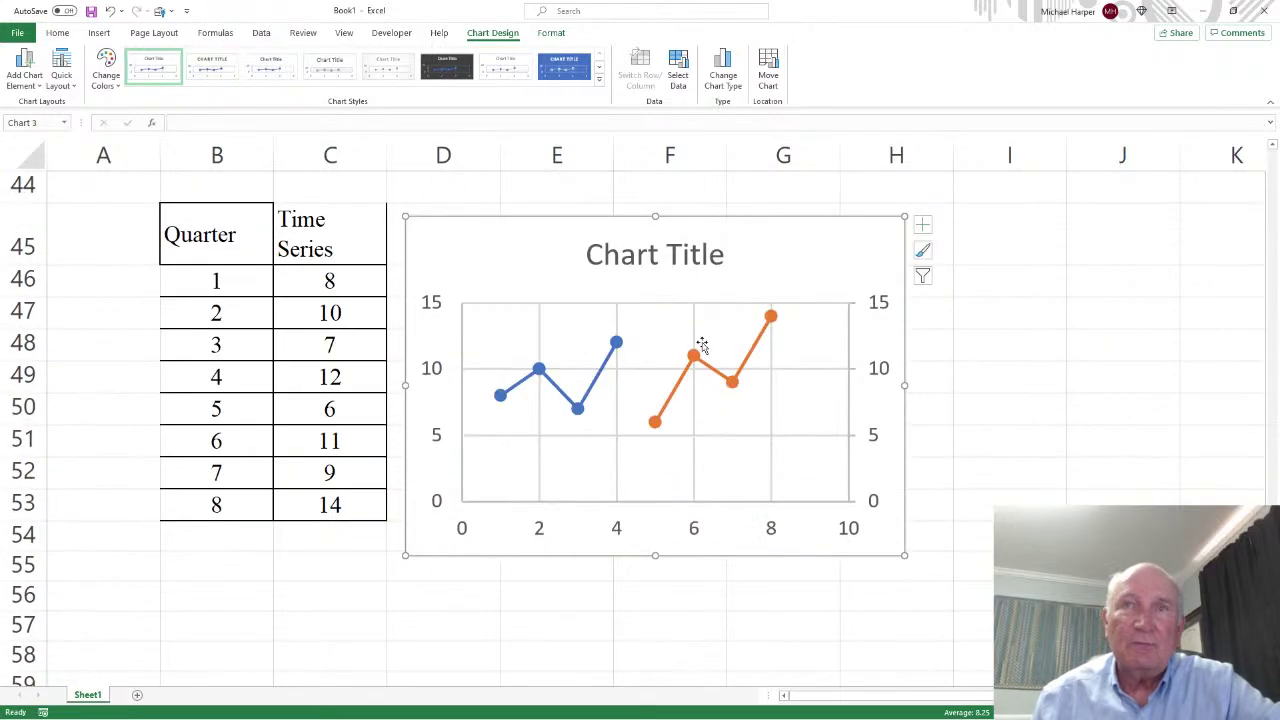
- Show Question 8 in Word with the window widened and its monthly table selected
left_click(1203, 10)
scroll(596, 262, "down", 2)
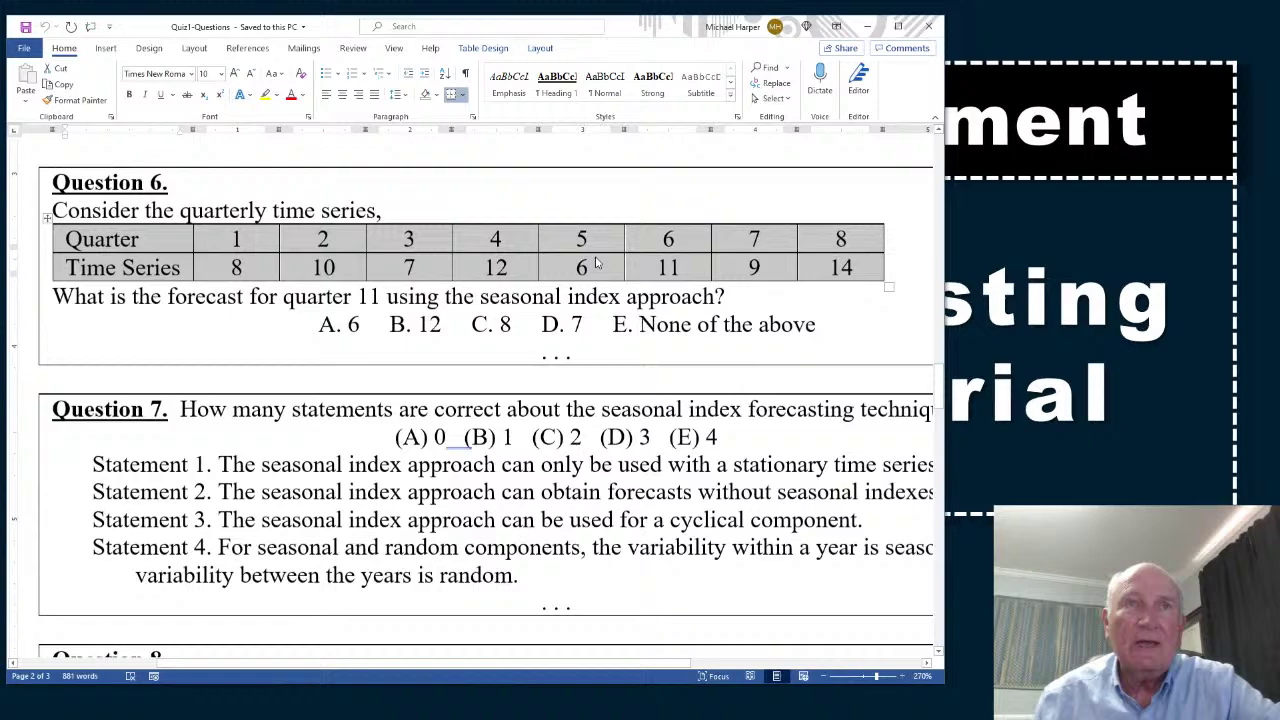
scroll(595, 262, "down", 5)
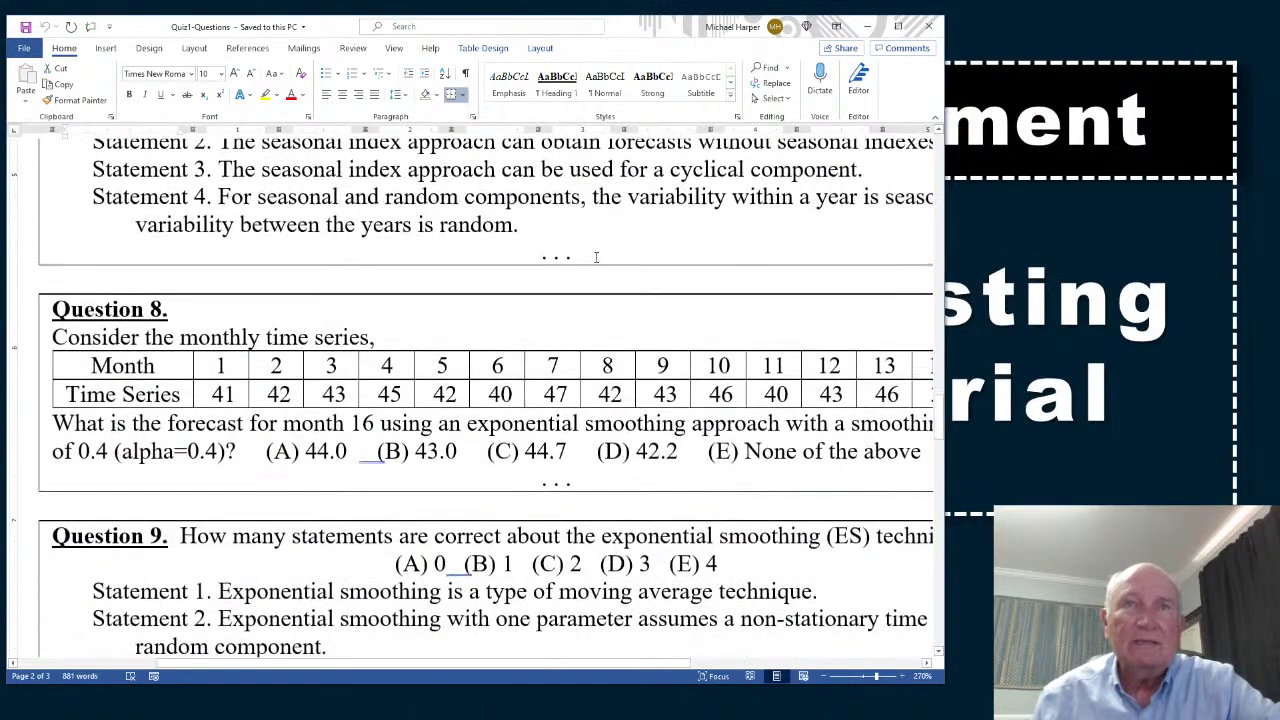
left_click_drag(491, 424, 733, 425)
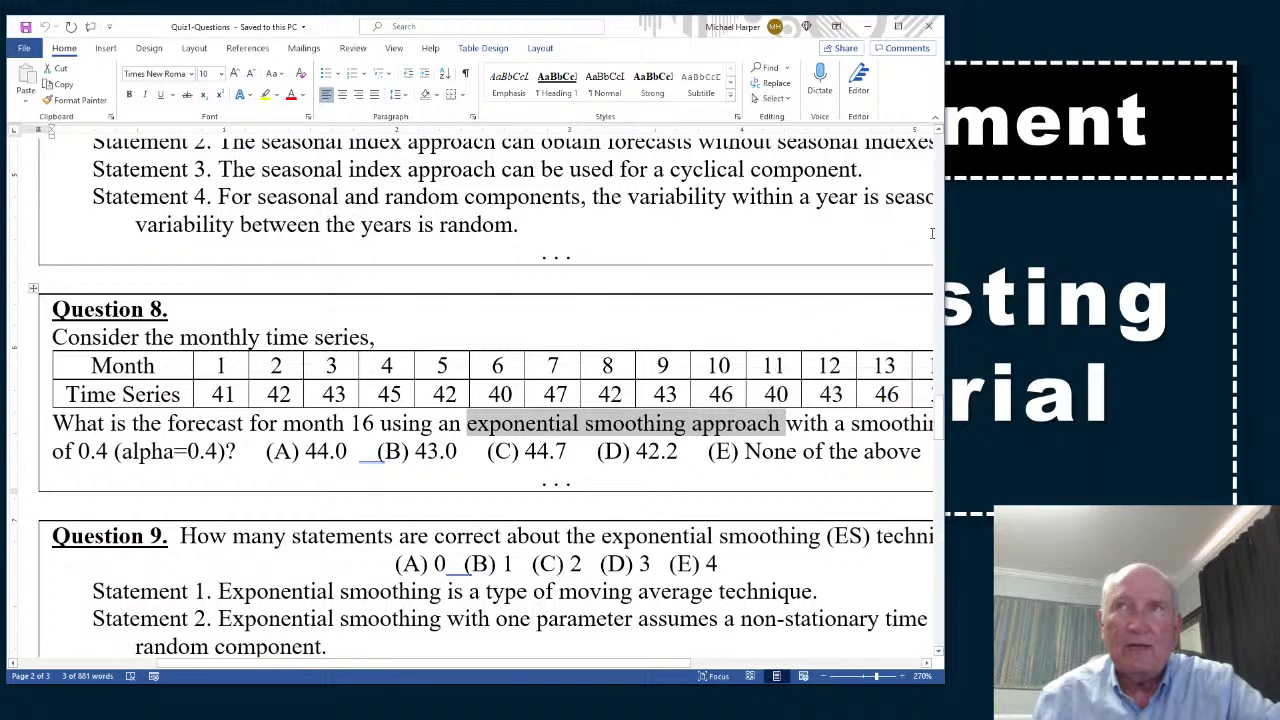
left_click_drag(945, 230, 1094, 230)
left_click_drag(65, 366, 989, 392)
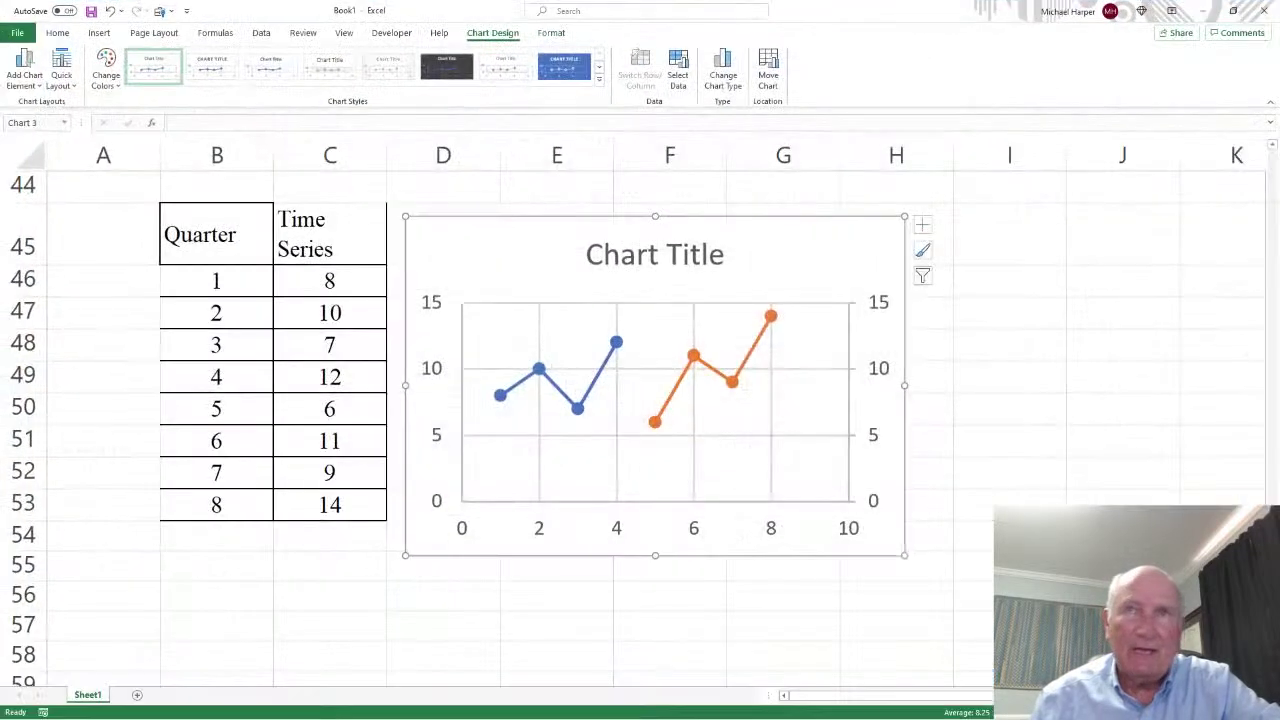
- Copy Question 8's Month and Time Series table from Word and paste it at B60
scroll(310, 410, "down", 5)
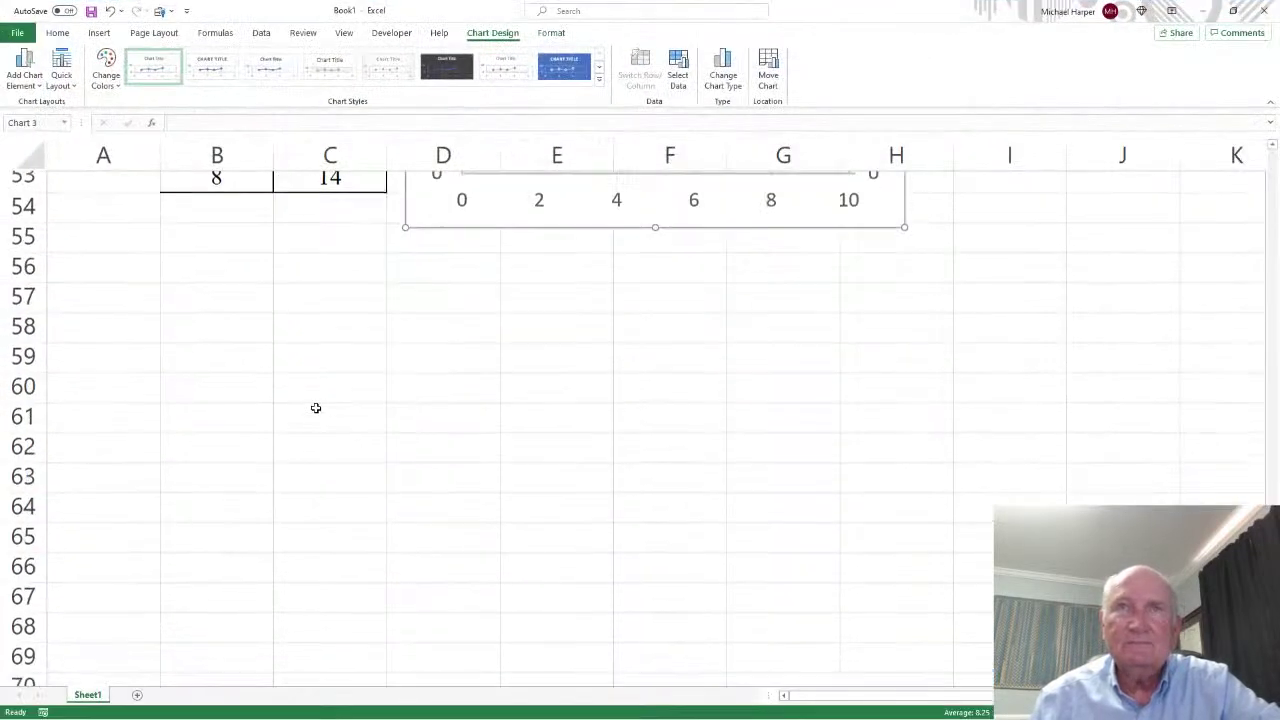
left_click(231, 212)
right_click(231, 214)
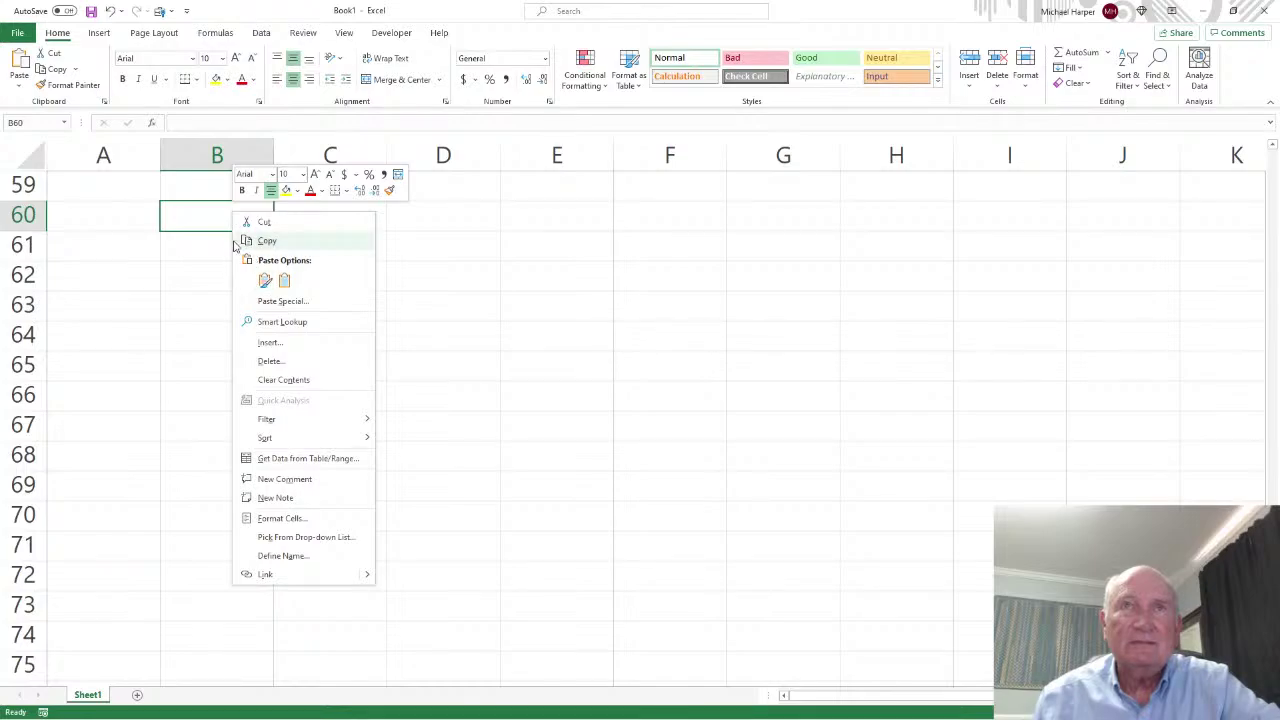
left_click(202, 218)
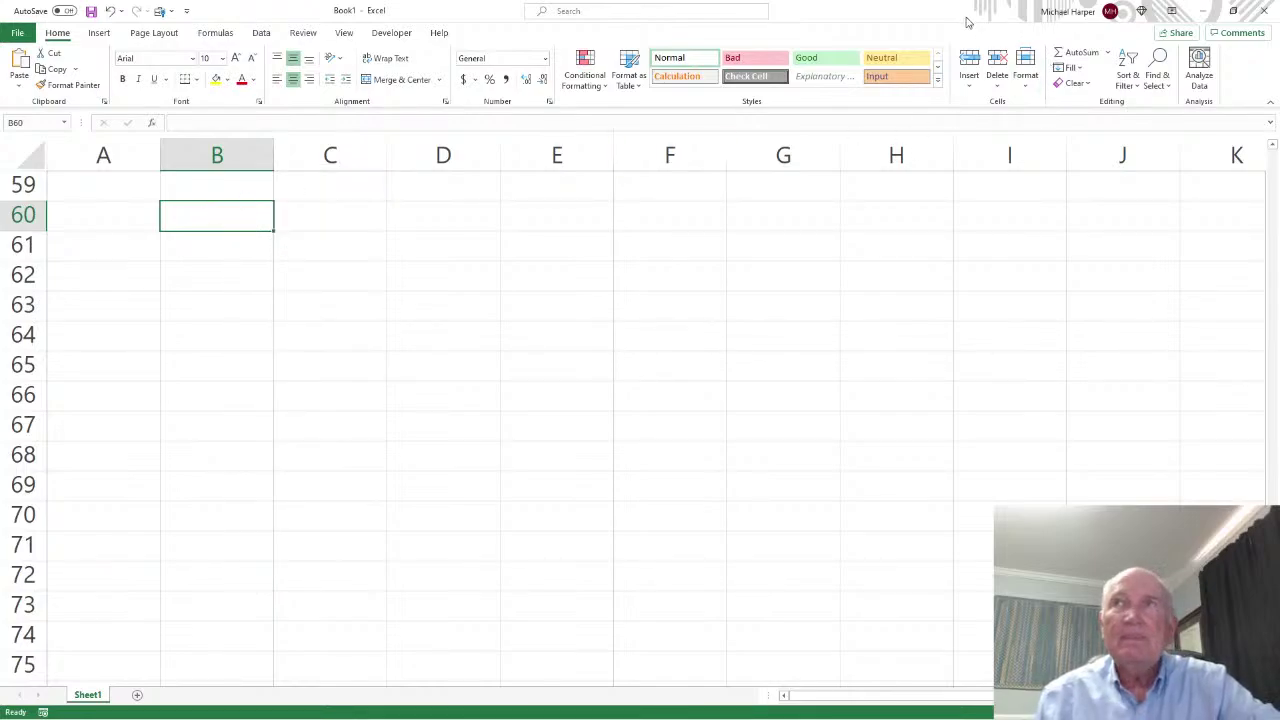
left_click_drag(967, 22, 720, 468)
left_click(426, 322)
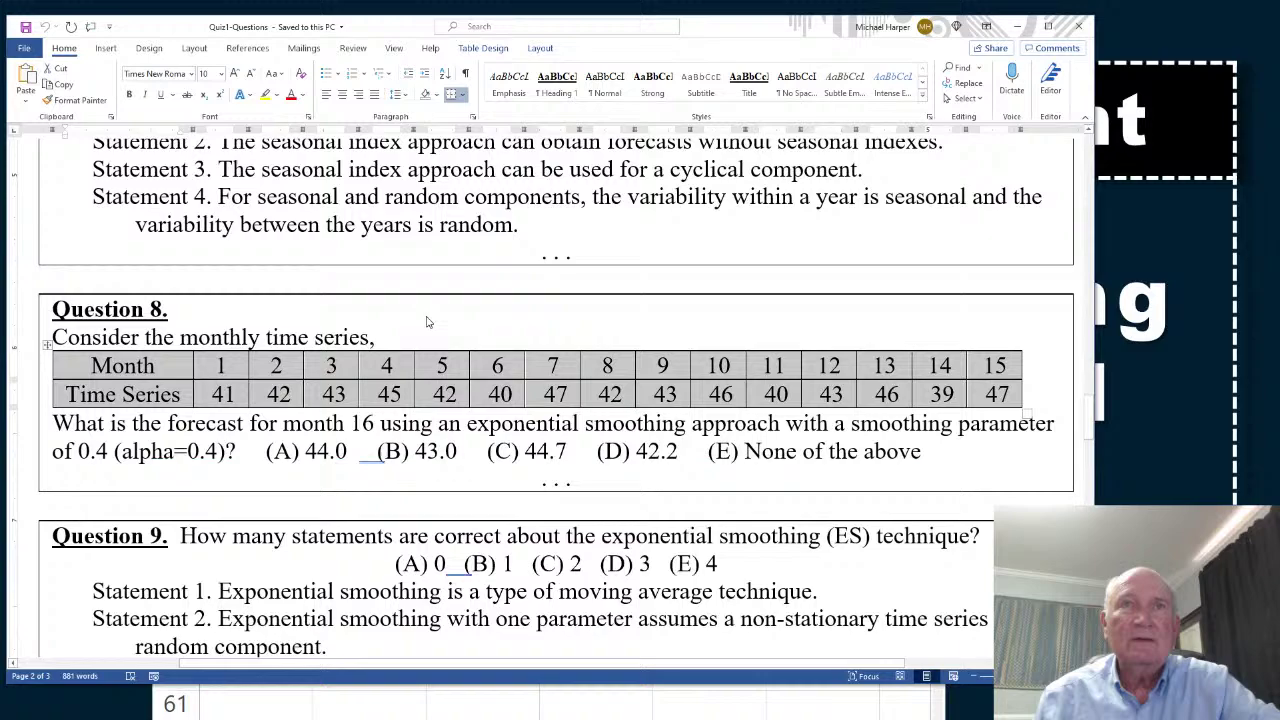
left_click_drag(172, 370, 968, 390)
key("ctrl+c")
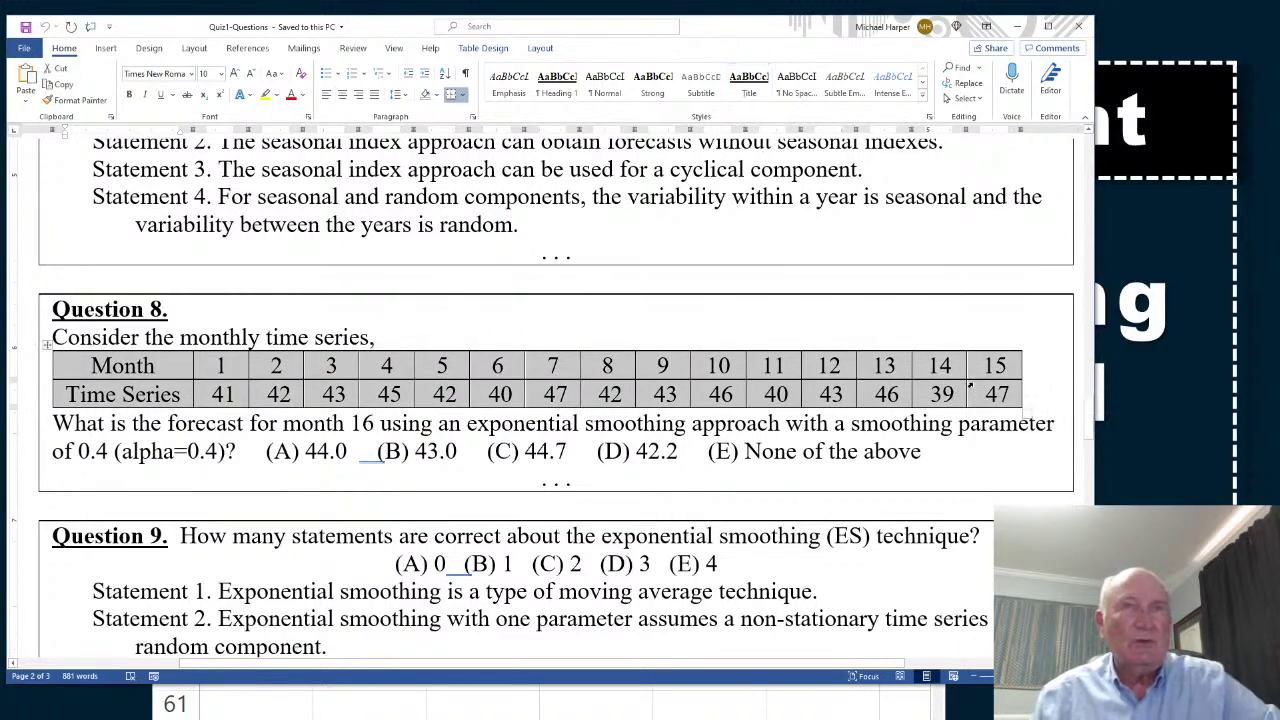
left_click(561, 690)
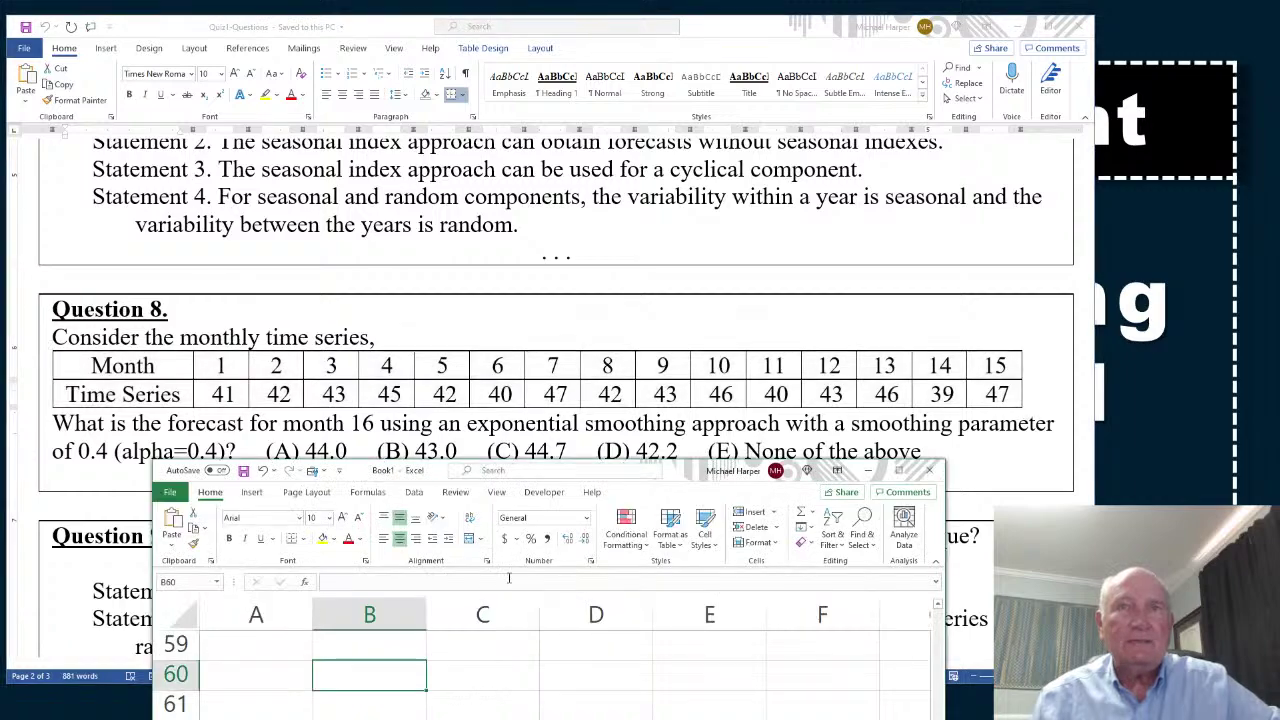
right_click(372, 676)
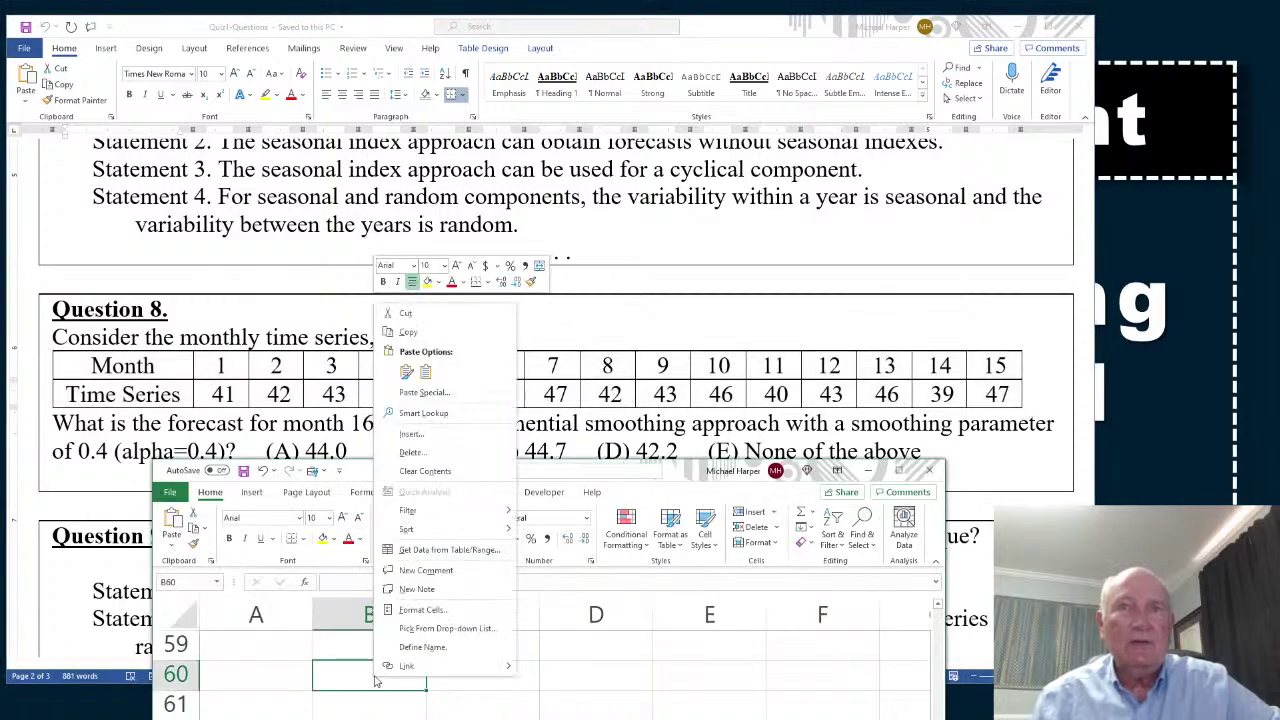
left_click(340, 671)
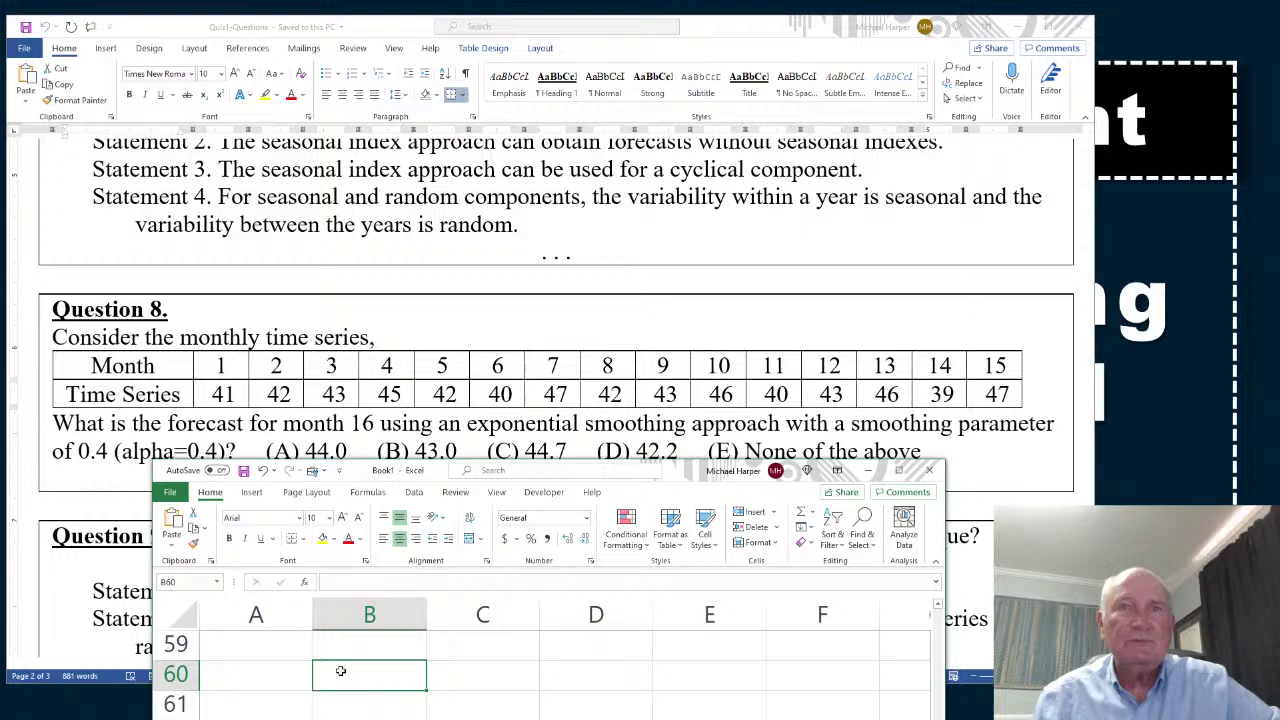
key("ctrl+v")
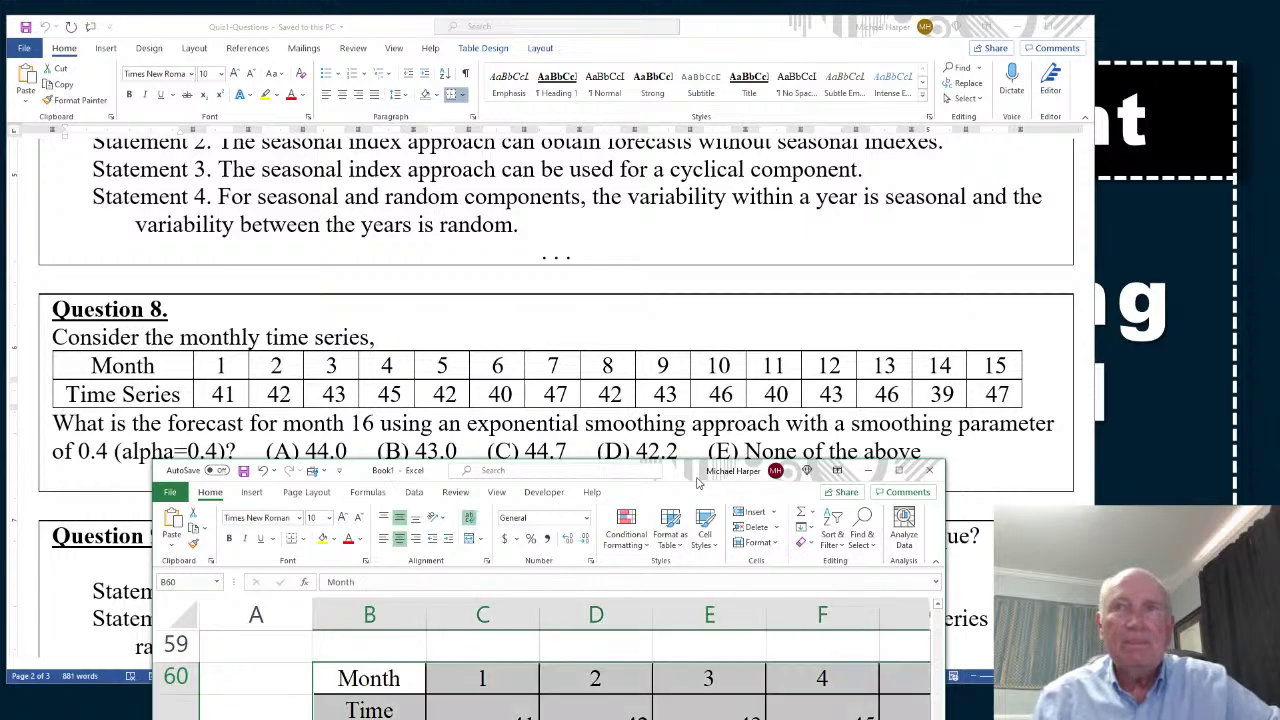
left_click_drag(697, 477, 612, 52)
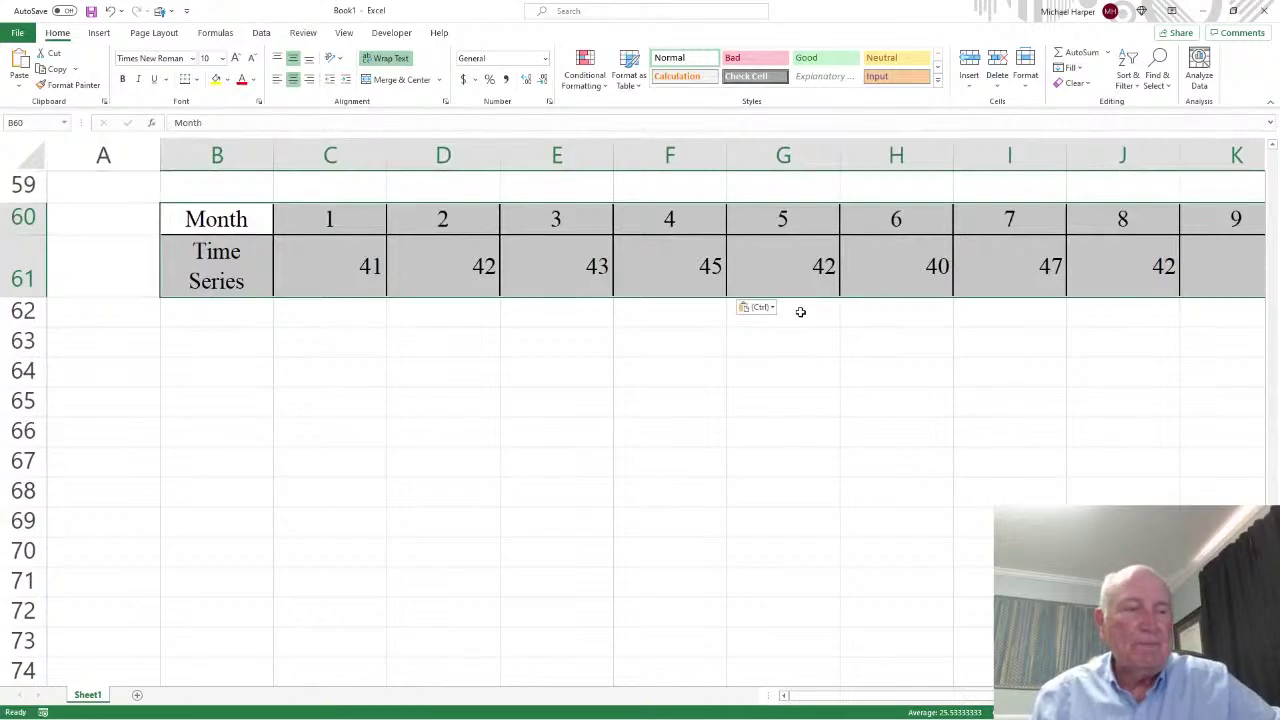
- Paste the B60 table transposed at B63, listing months 1–15 in columns B and C
key("ctrl+c")
right_click(254, 222)
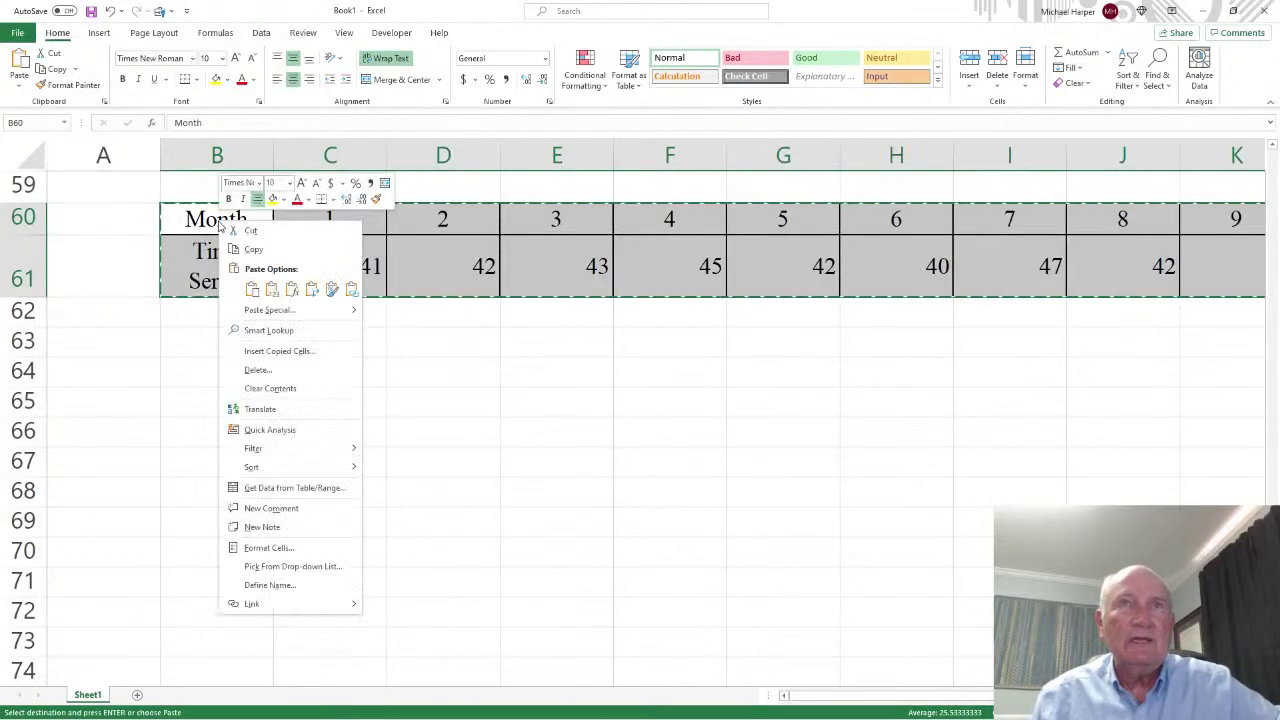
left_click(271, 290)
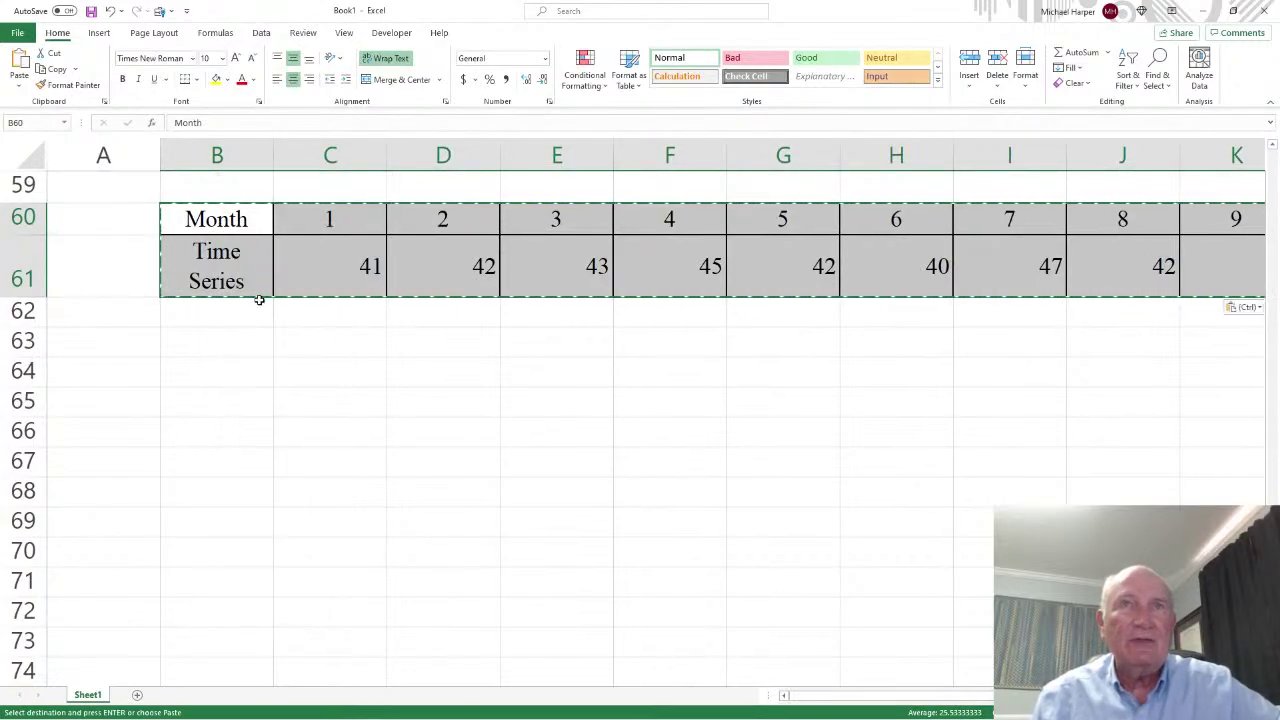
left_click(220, 337)
right_click(220, 337)
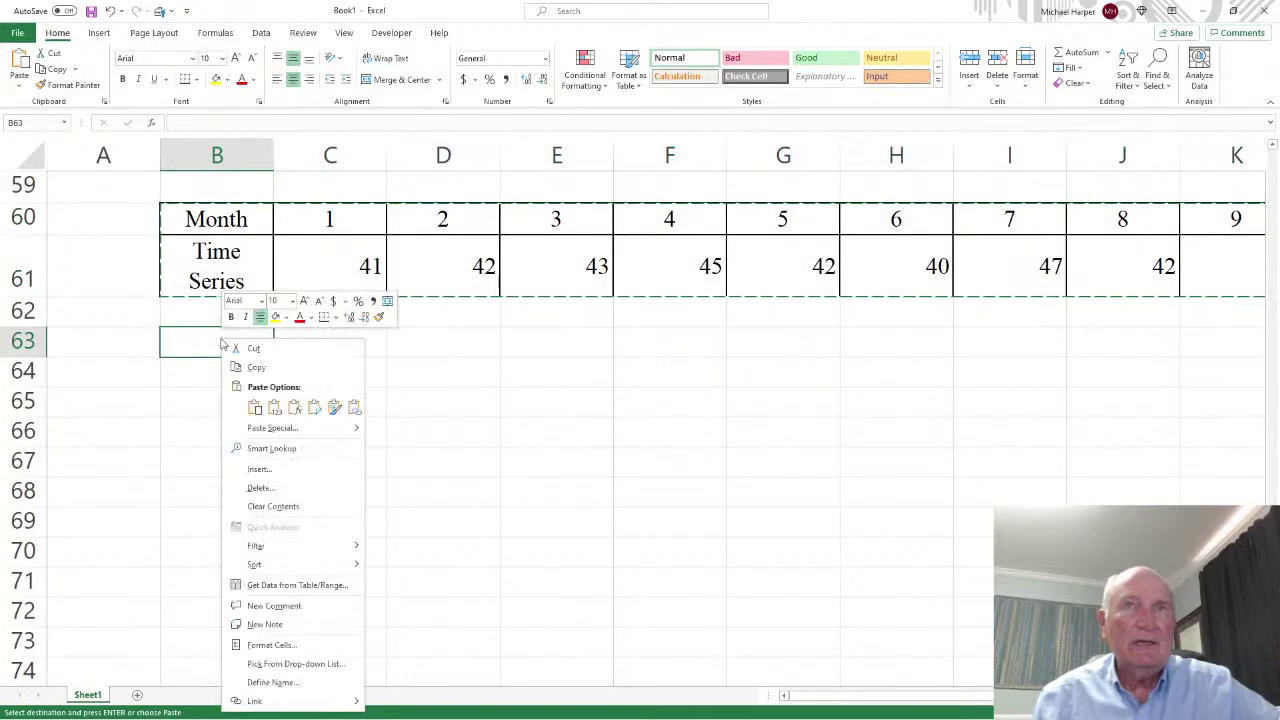
left_click(313, 407)
key("ctrl+c")
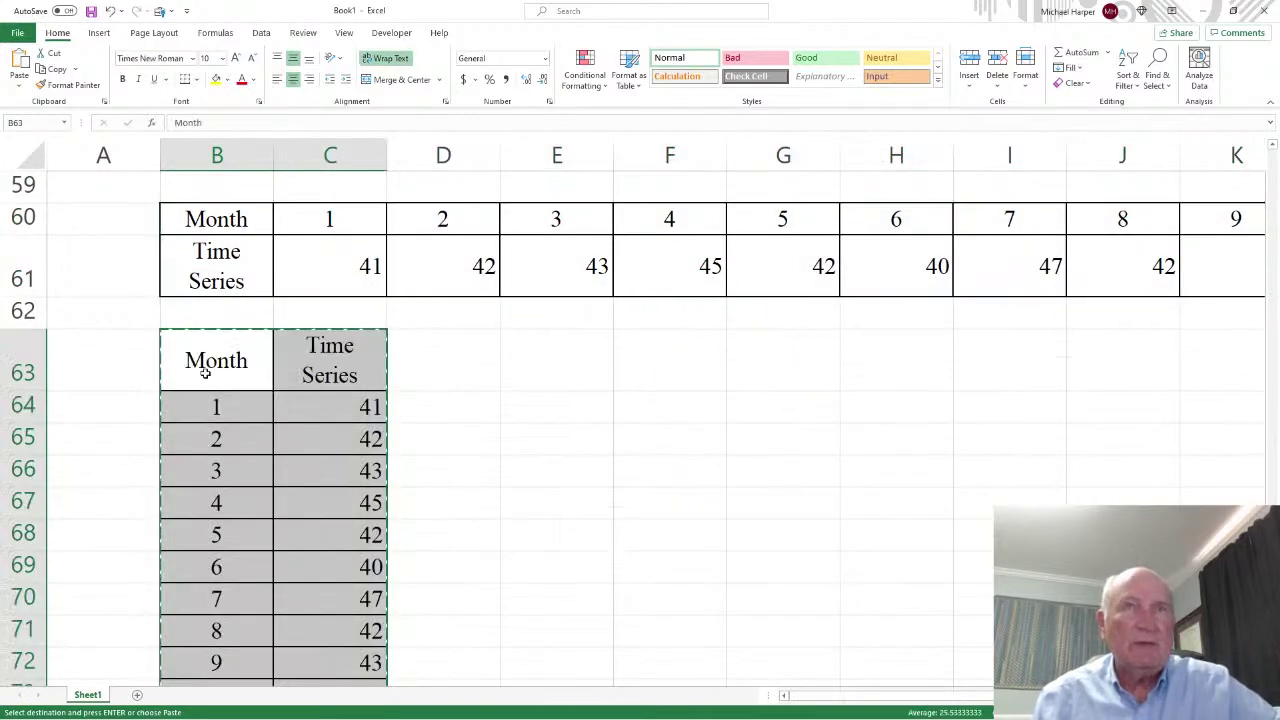
right_click(205, 372)
left_click(258, 393)
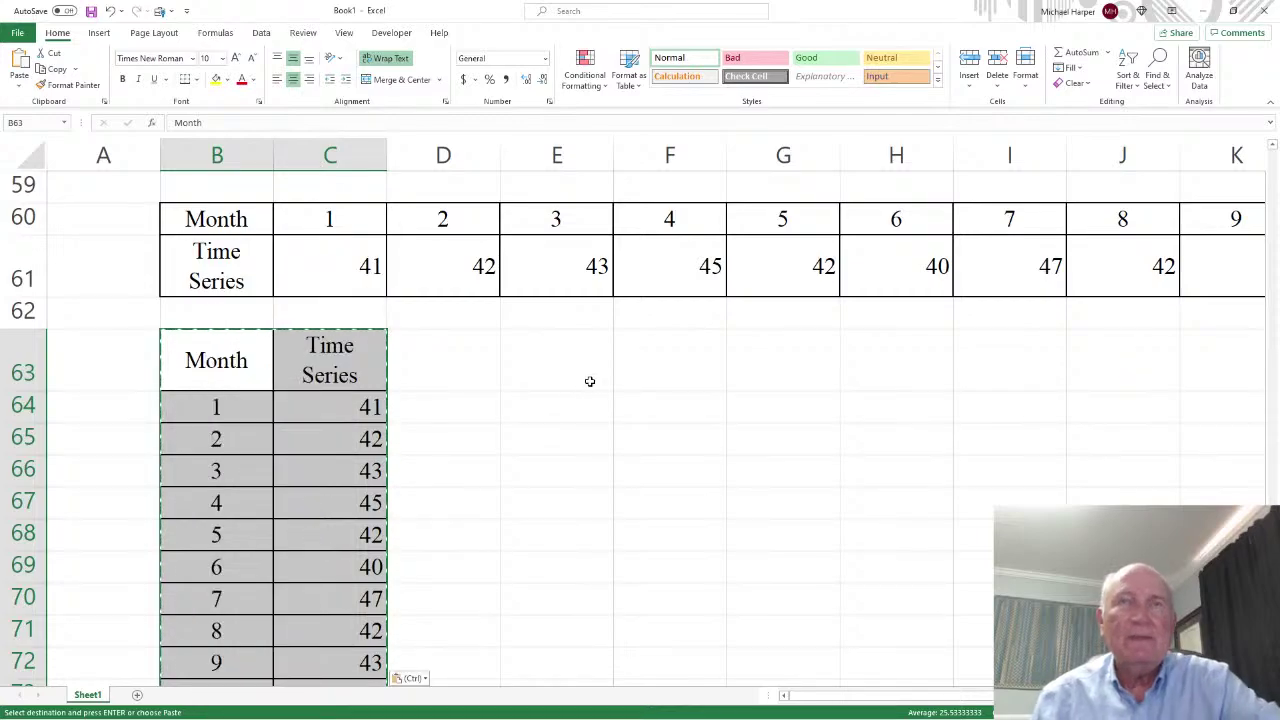
scroll(589, 380, "down", 2)
scroll(560, 383, "up", 2)
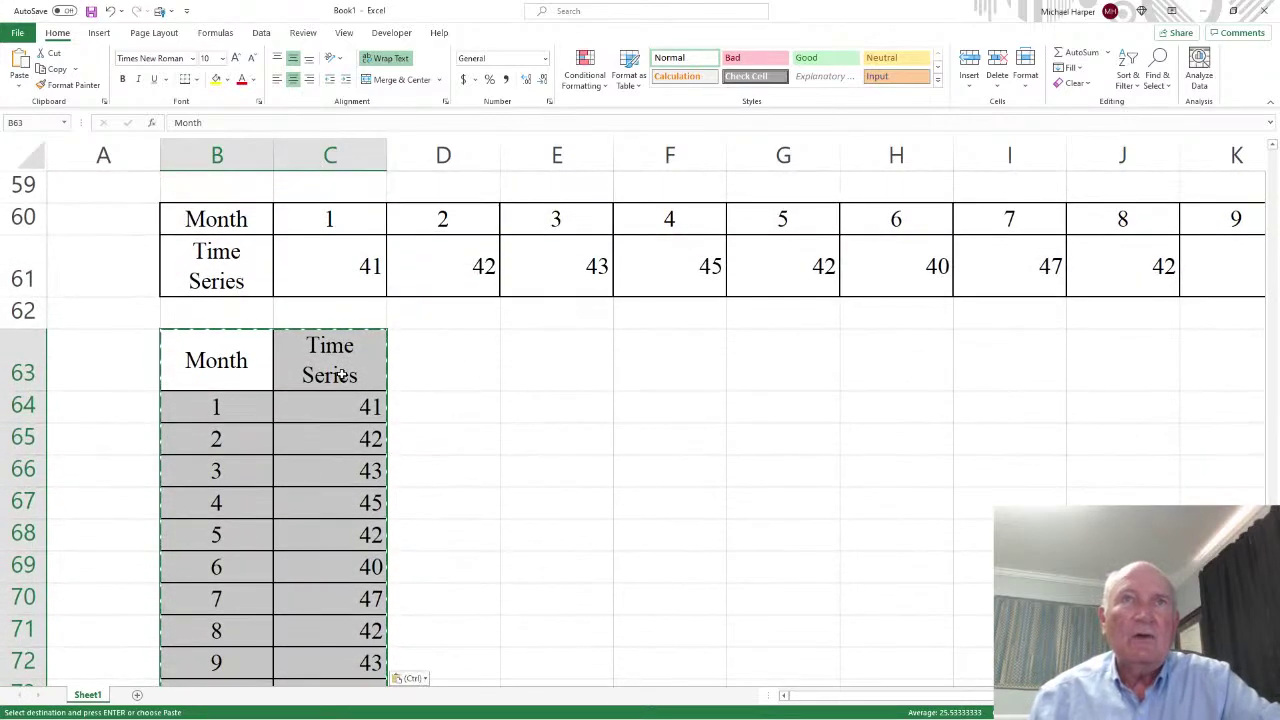
- Centre-align all entries of the transposed monthly table
left_click(293, 79)
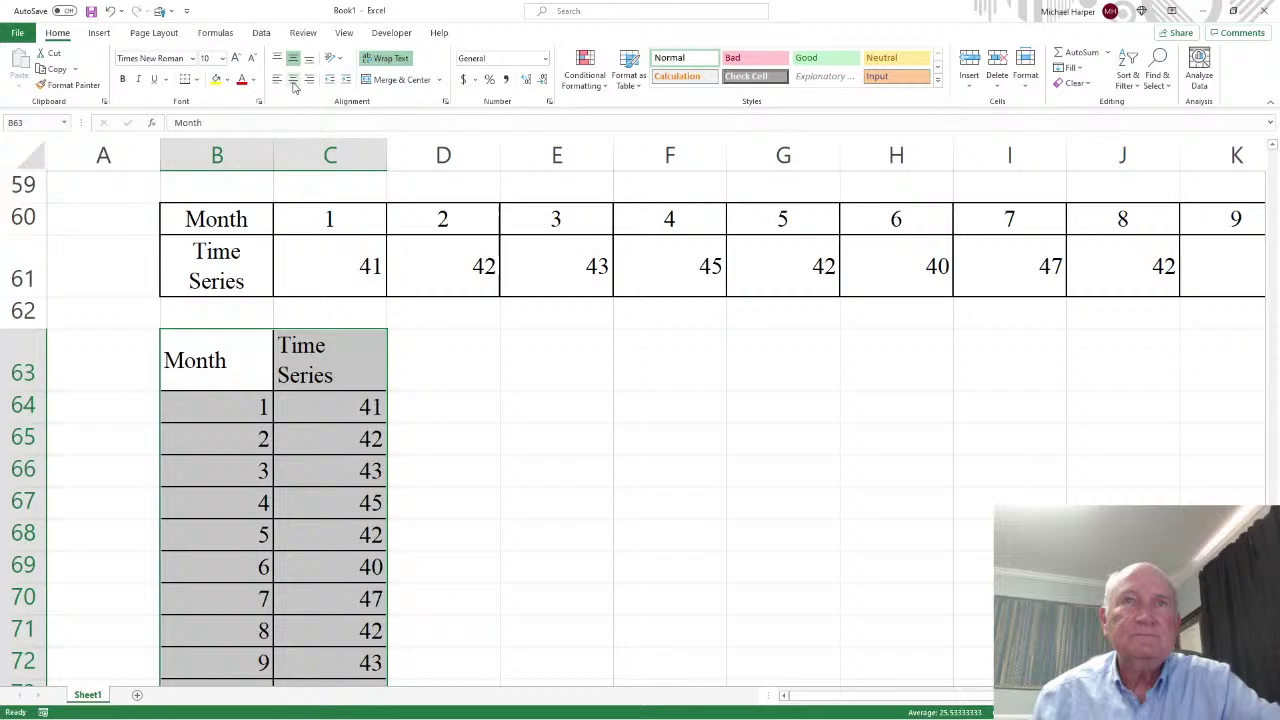
left_click(293, 79)
left_click(520, 414)
scroll(520, 414, "down", 2)
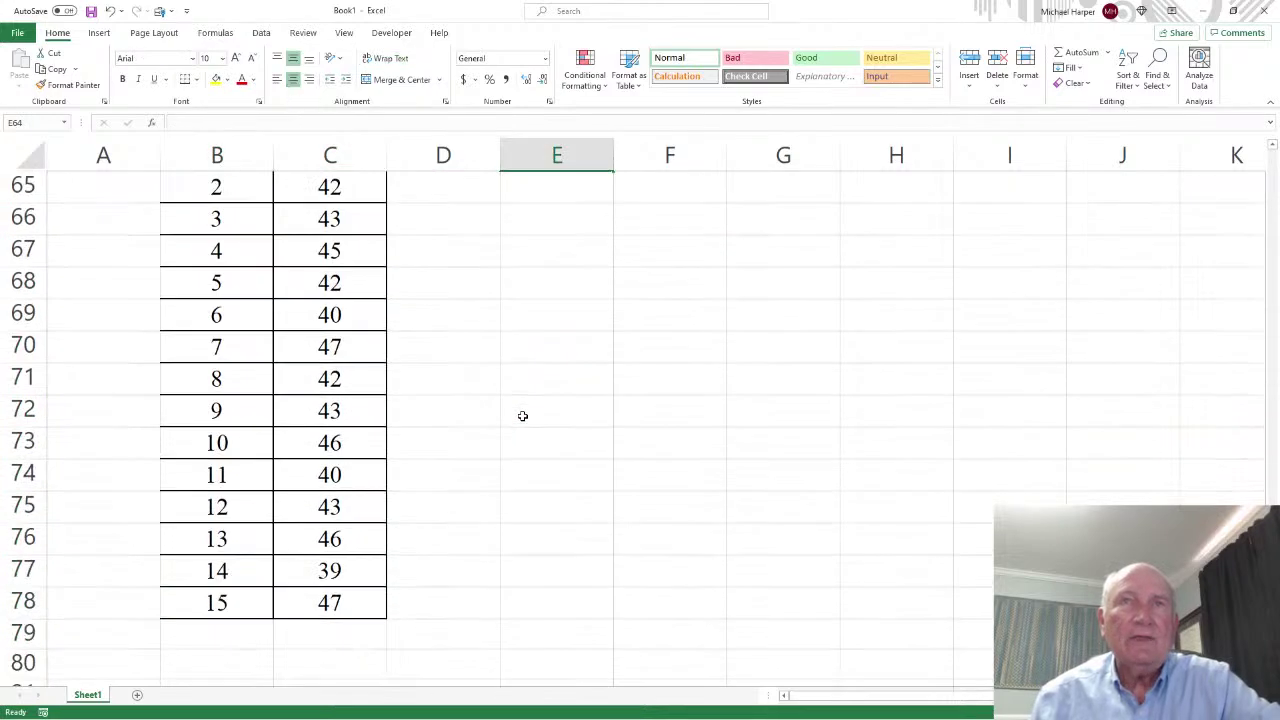
- Enter the heading ES(0.4) in D63
scroll(432, 276, "up", 1)
left_click(443, 225)
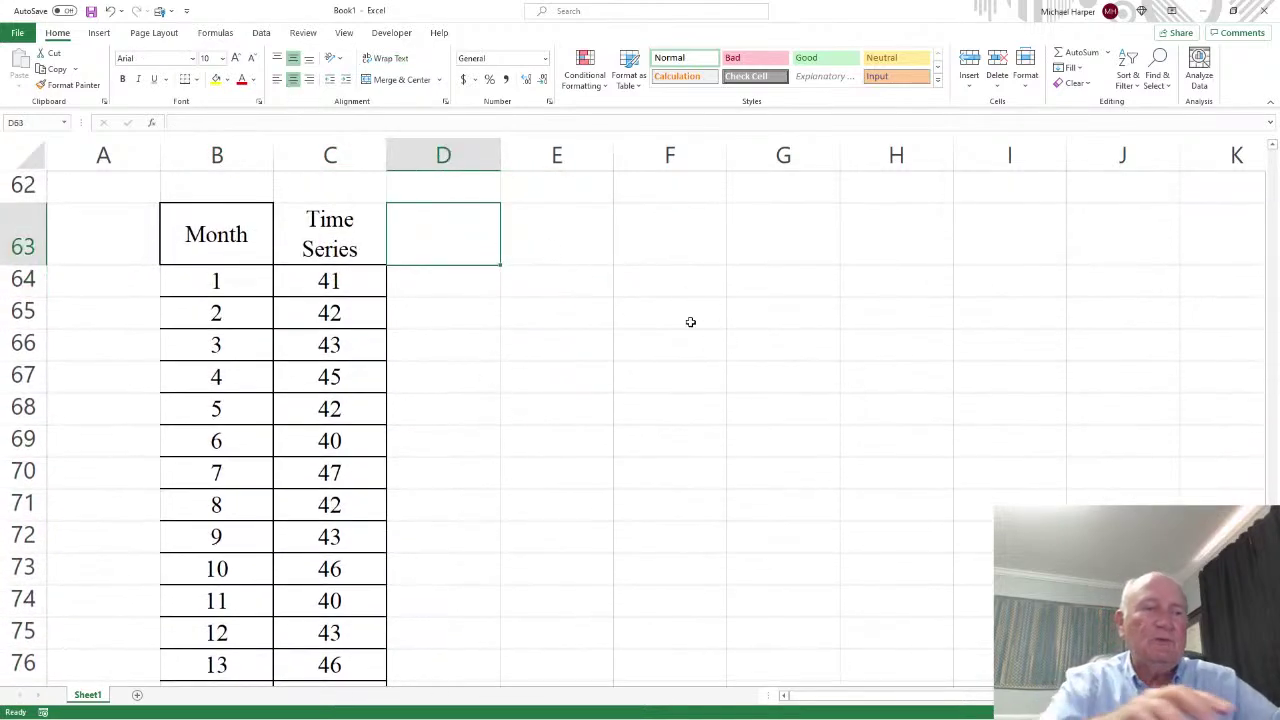
type("ES(")
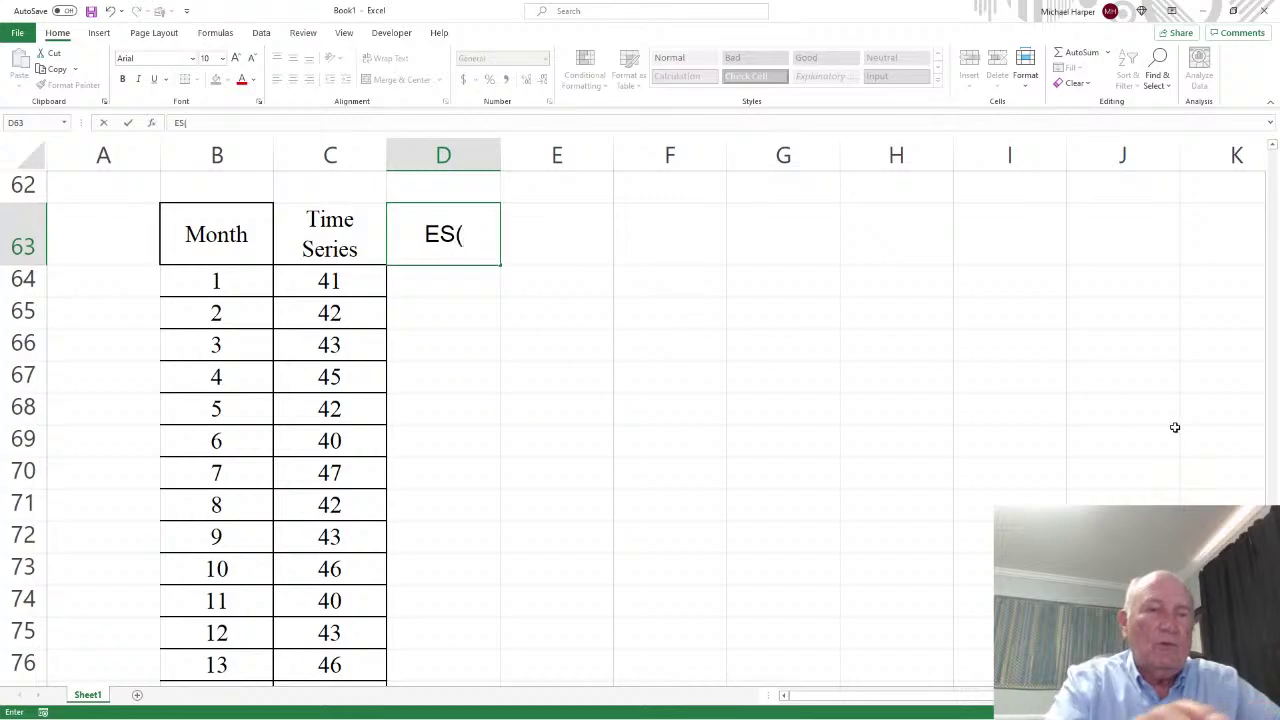
type("0.4")
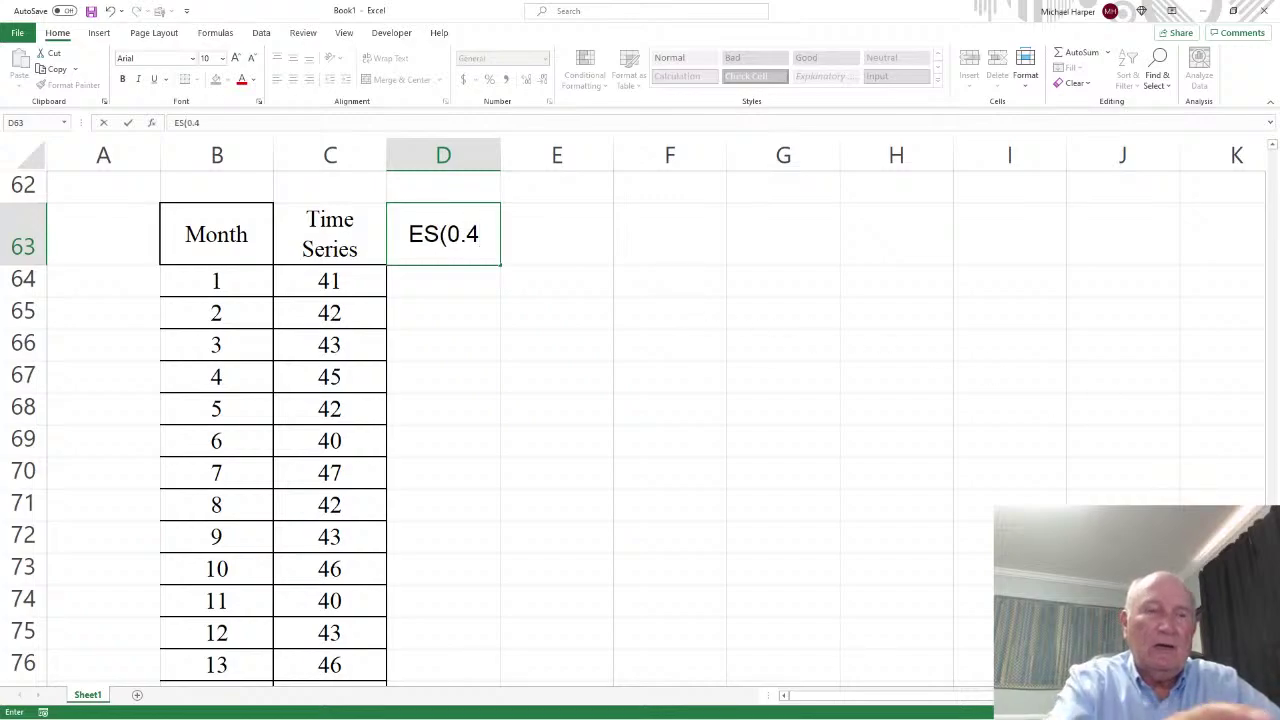
type(")")
key("Return")
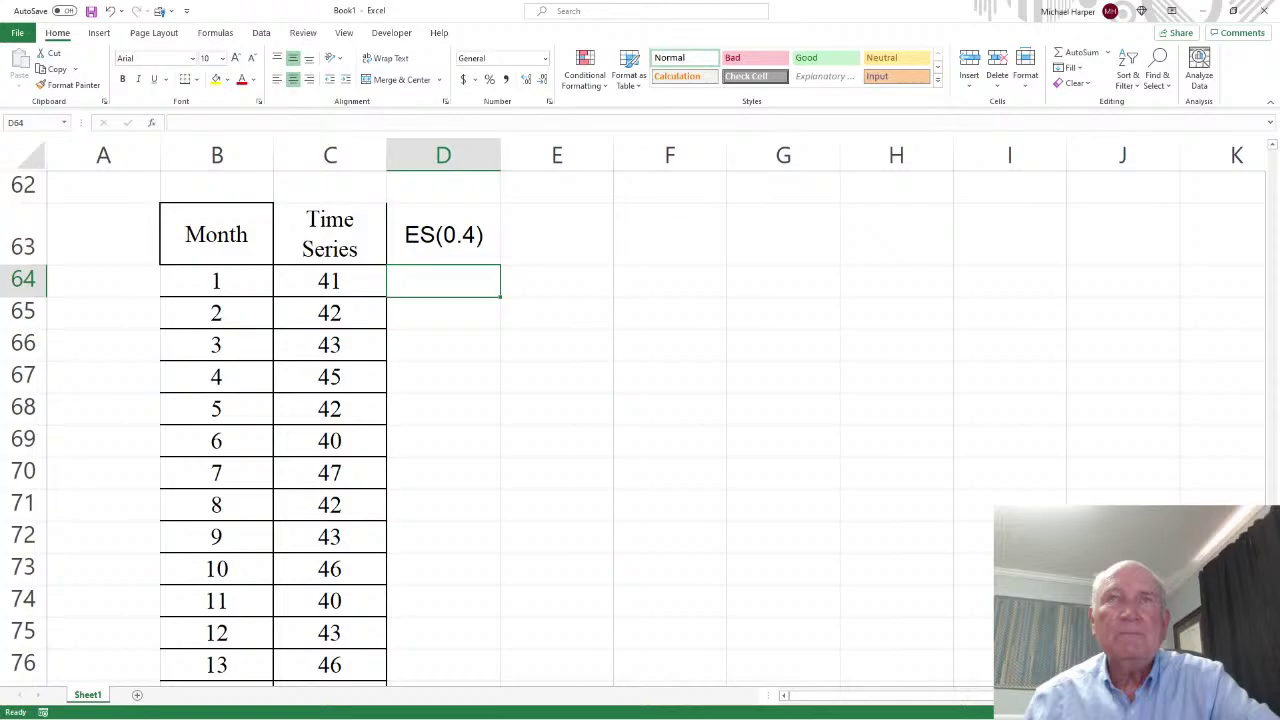
- Shrink and reposition the Excel window over Word, then maximize it again
left_click_drag(882, 7, 755, 537)
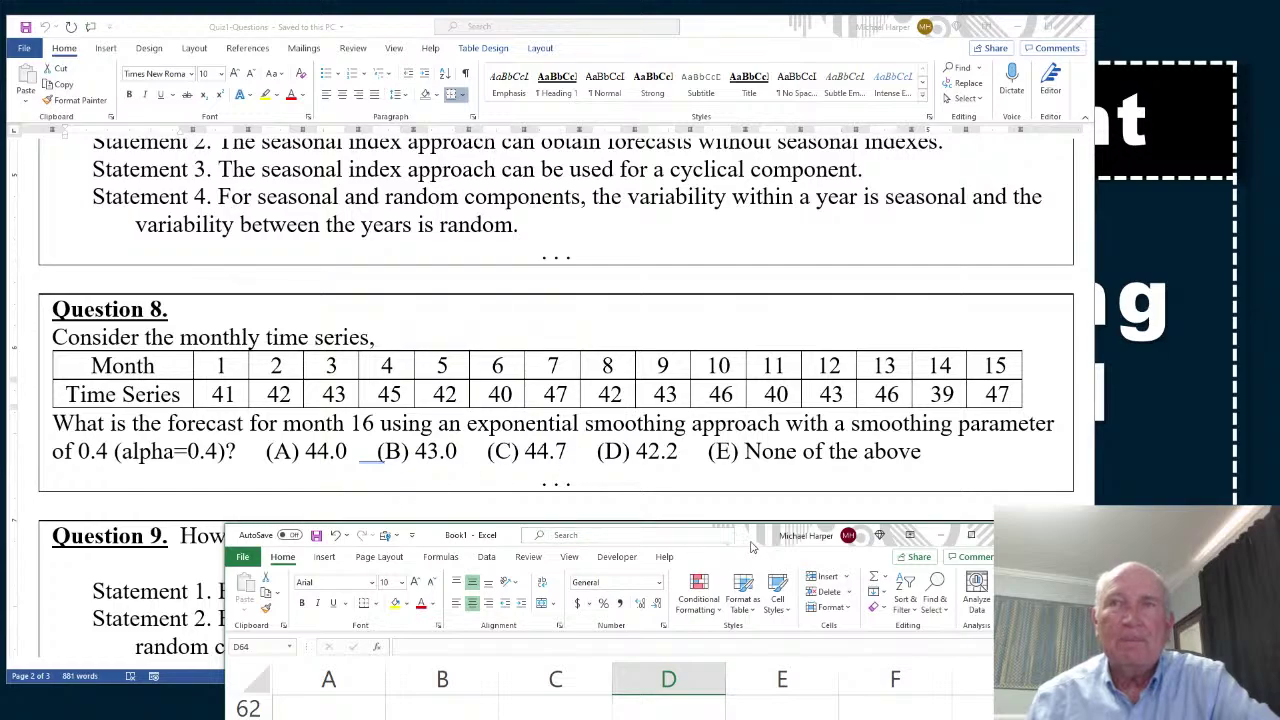
left_click_drag(752, 546, 639, 63)
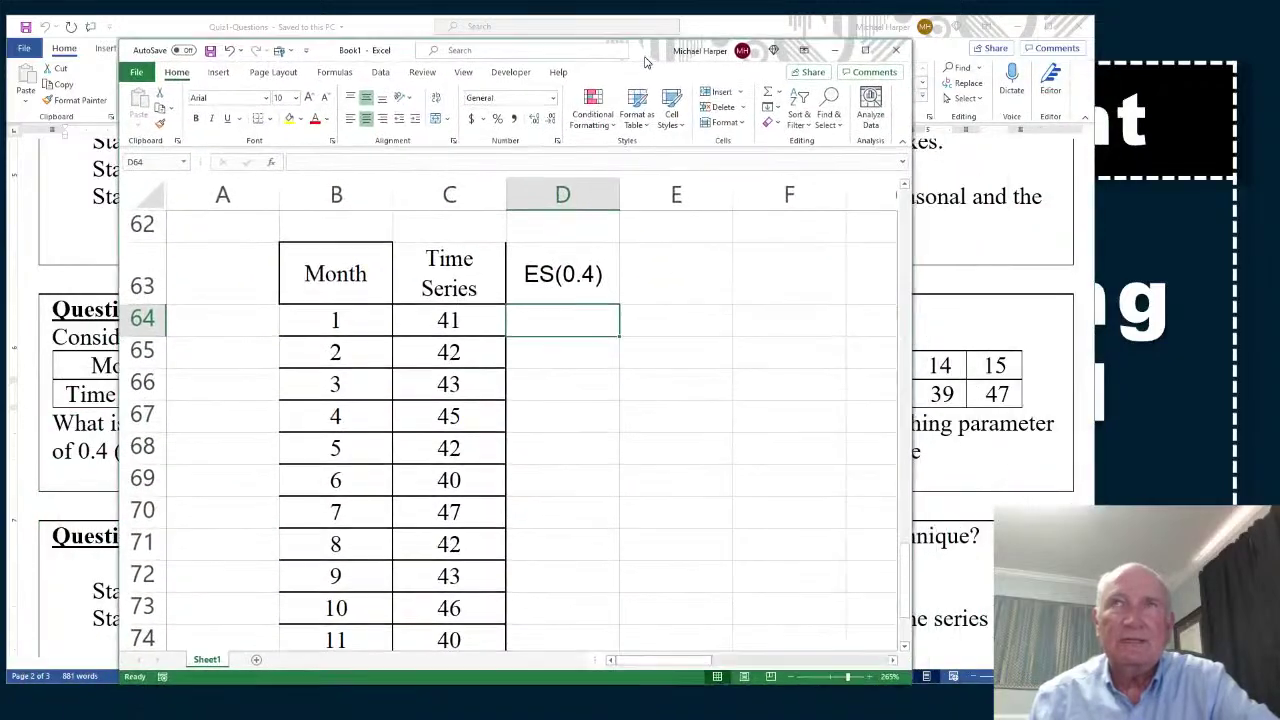
left_click(866, 53)
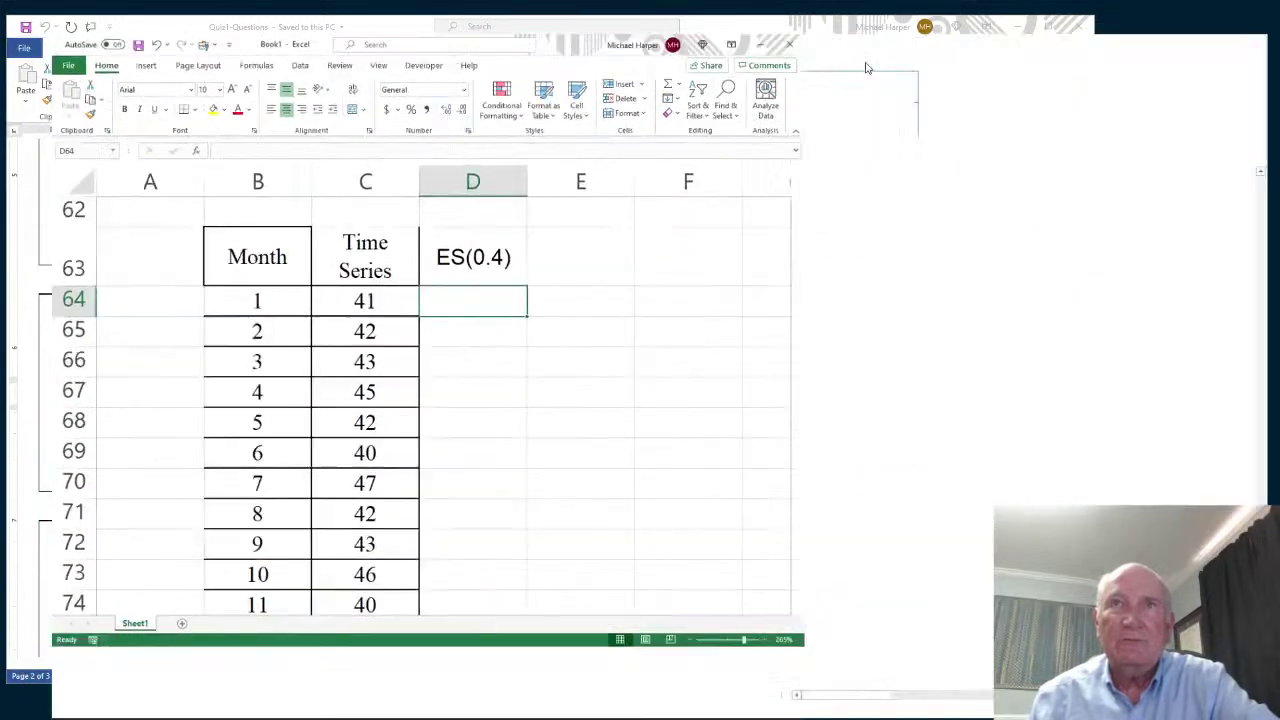
scroll(762, 306, "down", 1)
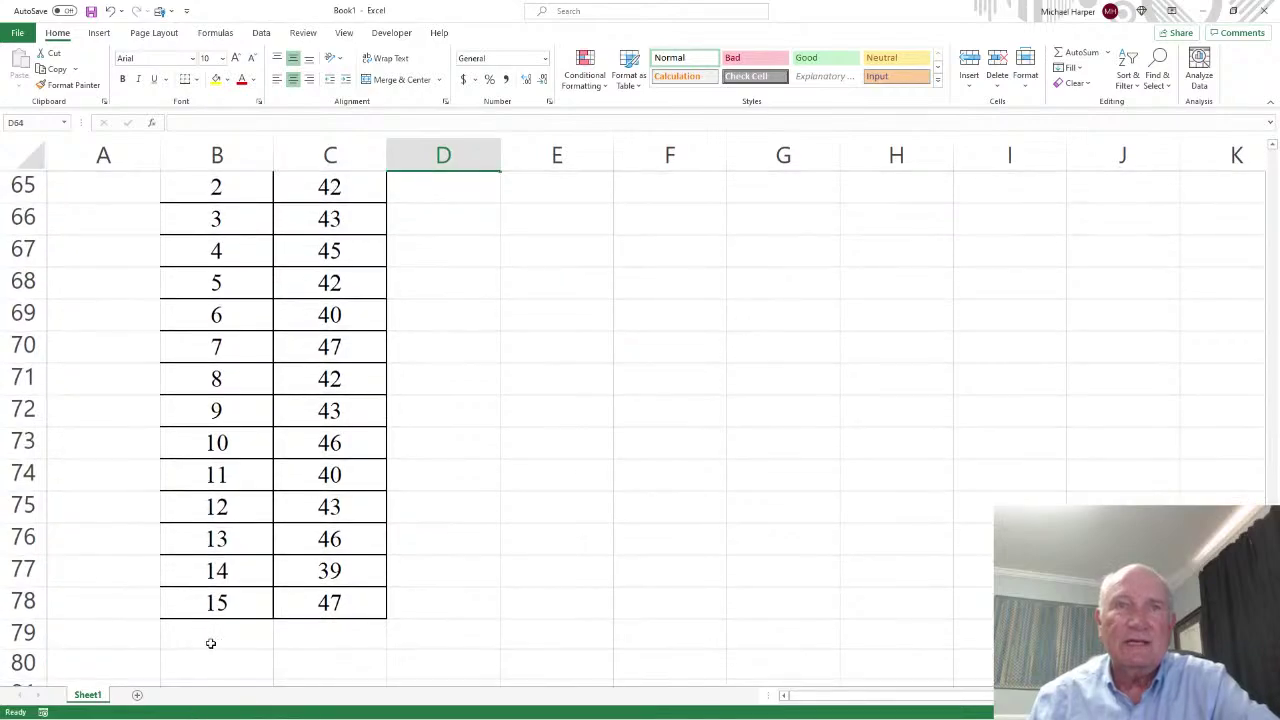
scroll(490, 442, "up", 1)
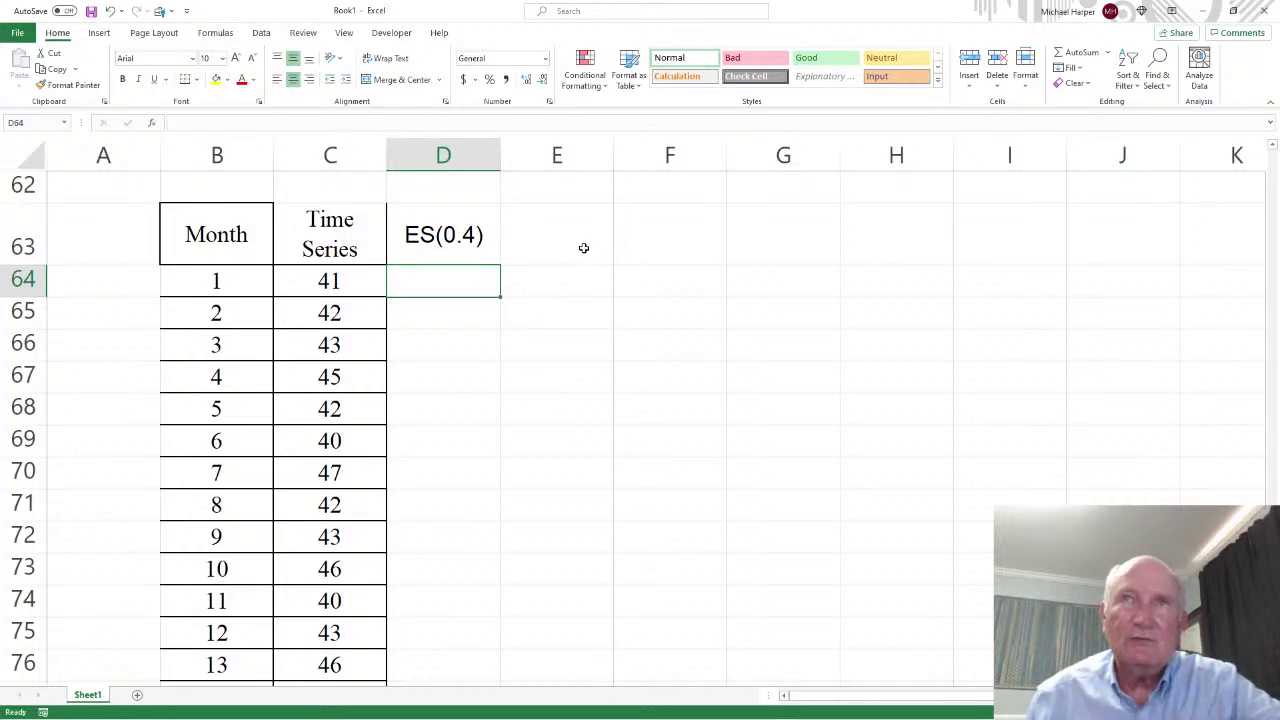
- Enter 0.4 in E63 and =1-E63 (0.6) in F63
left_click(540, 259)
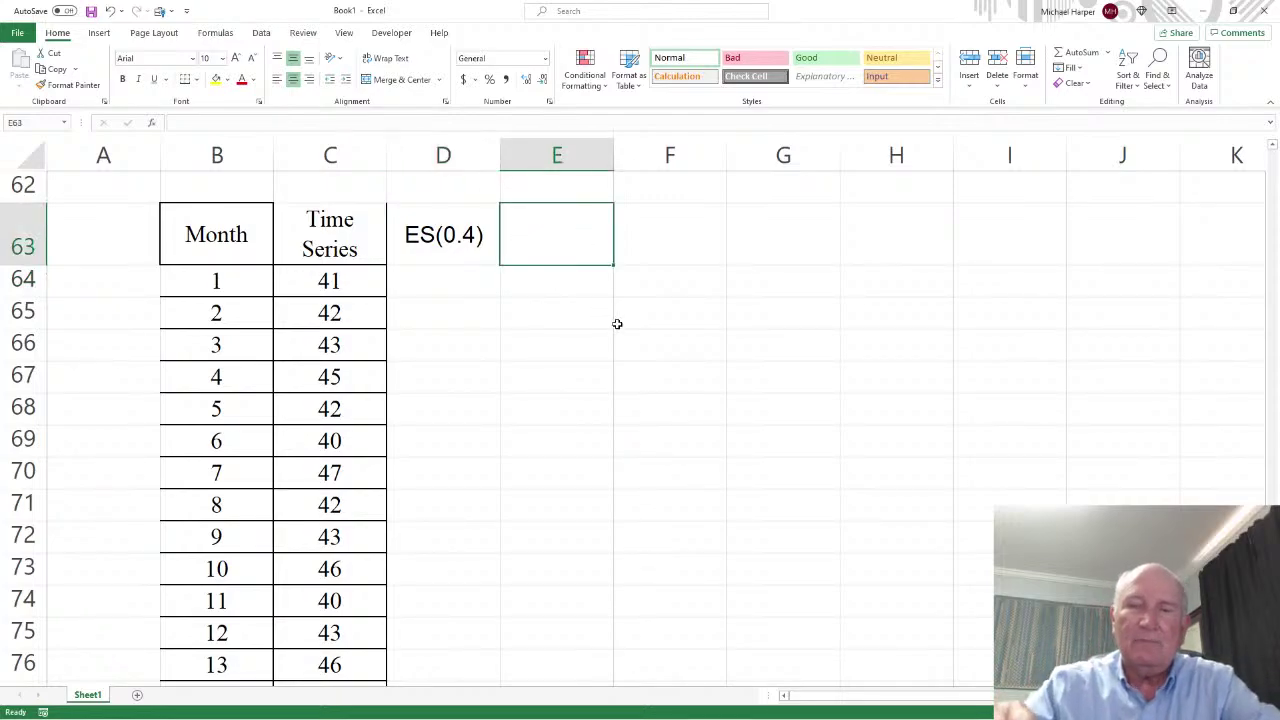
type(".4")
key("Tab")
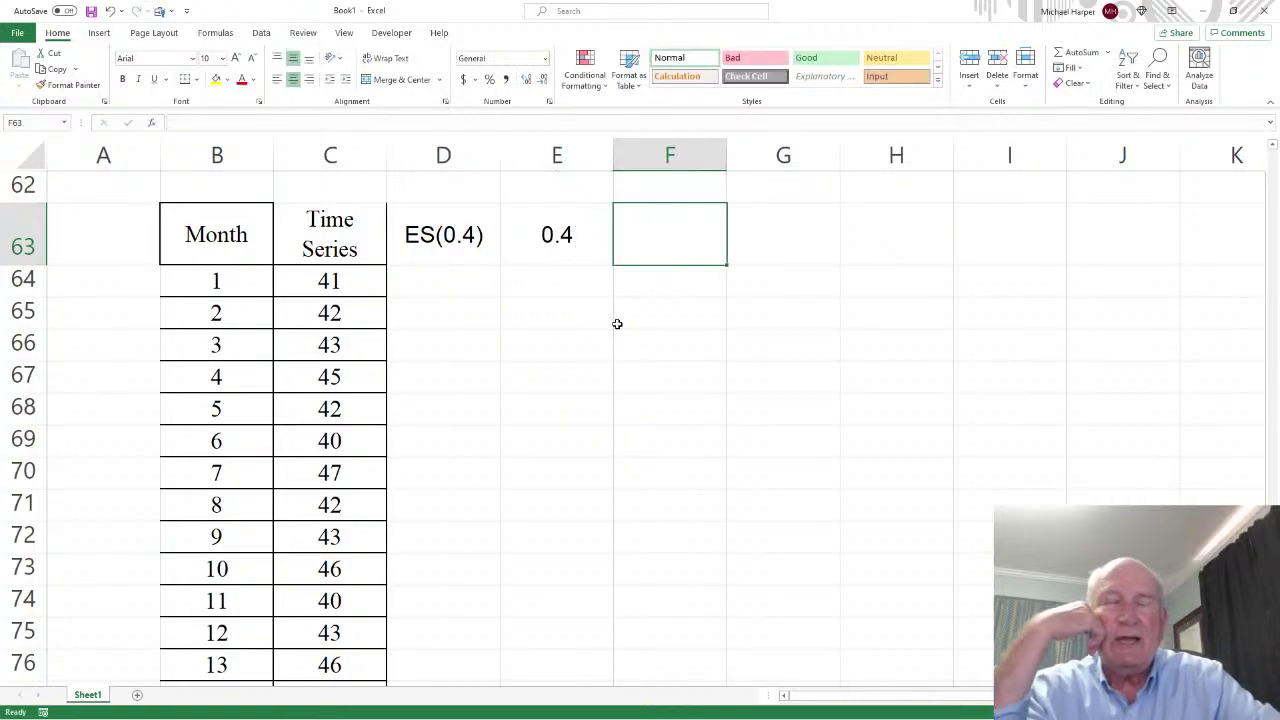
type("=")
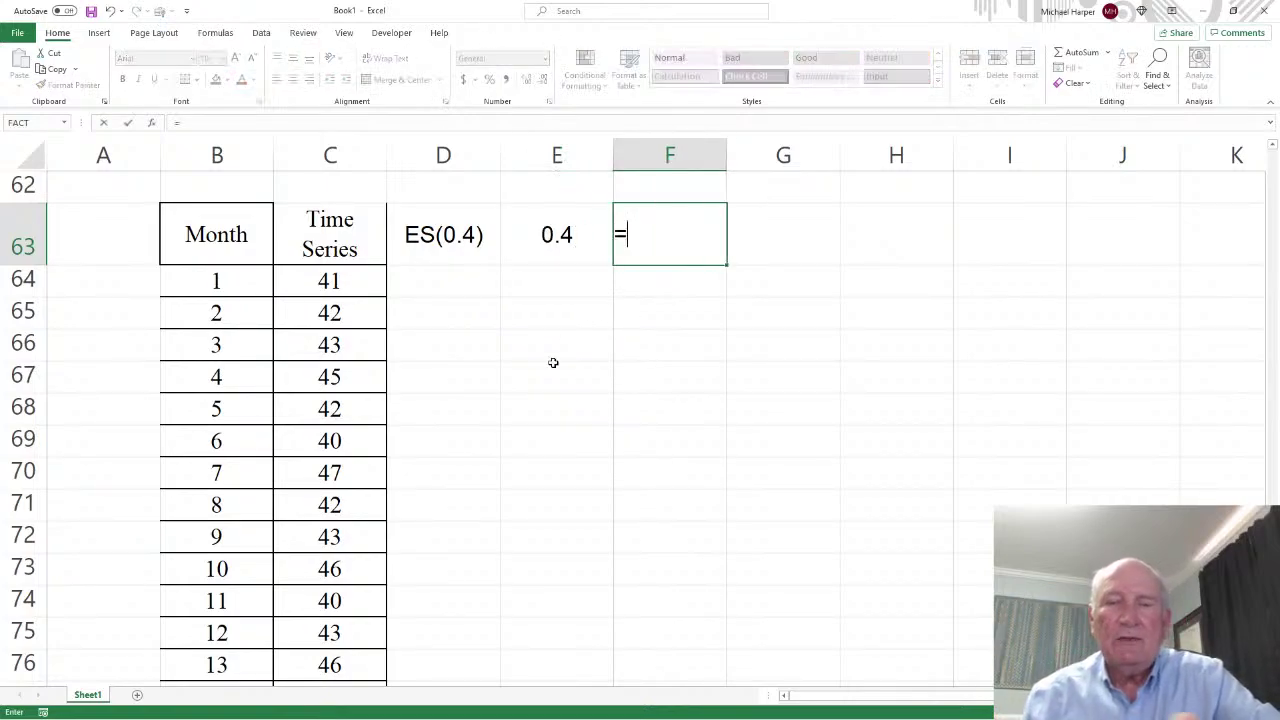
type("1-")
left_click(546, 240)
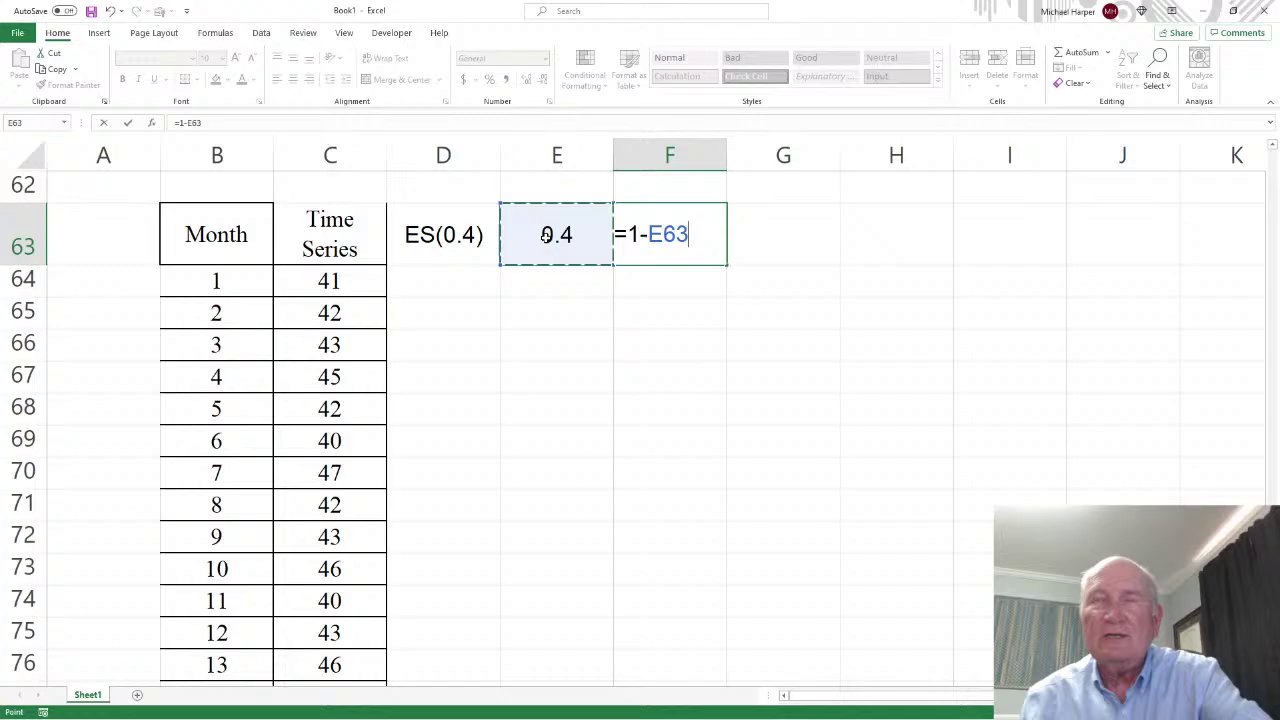
key("Return")
- Set E64 to =E63, fill it across to F64, and copy both weights down to row 78
left_click(562, 279)
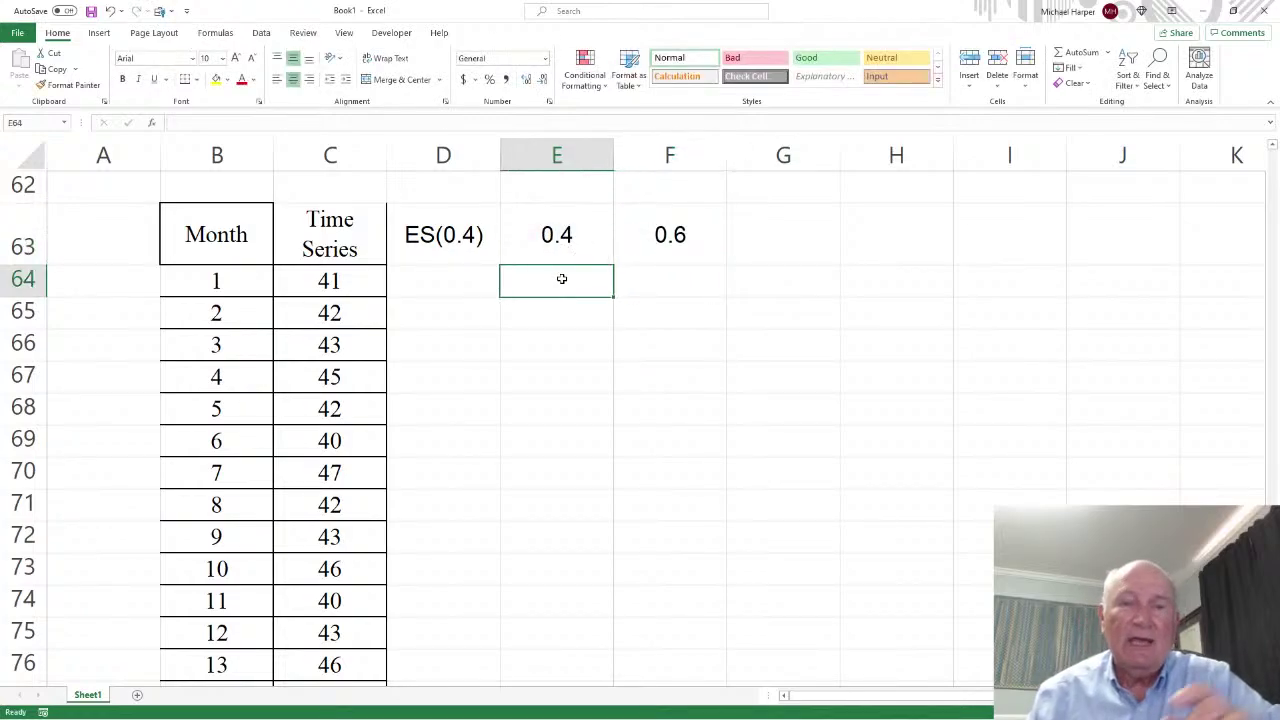
type("=")
left_click(567, 236)
key("Return")
left_click(593, 284)
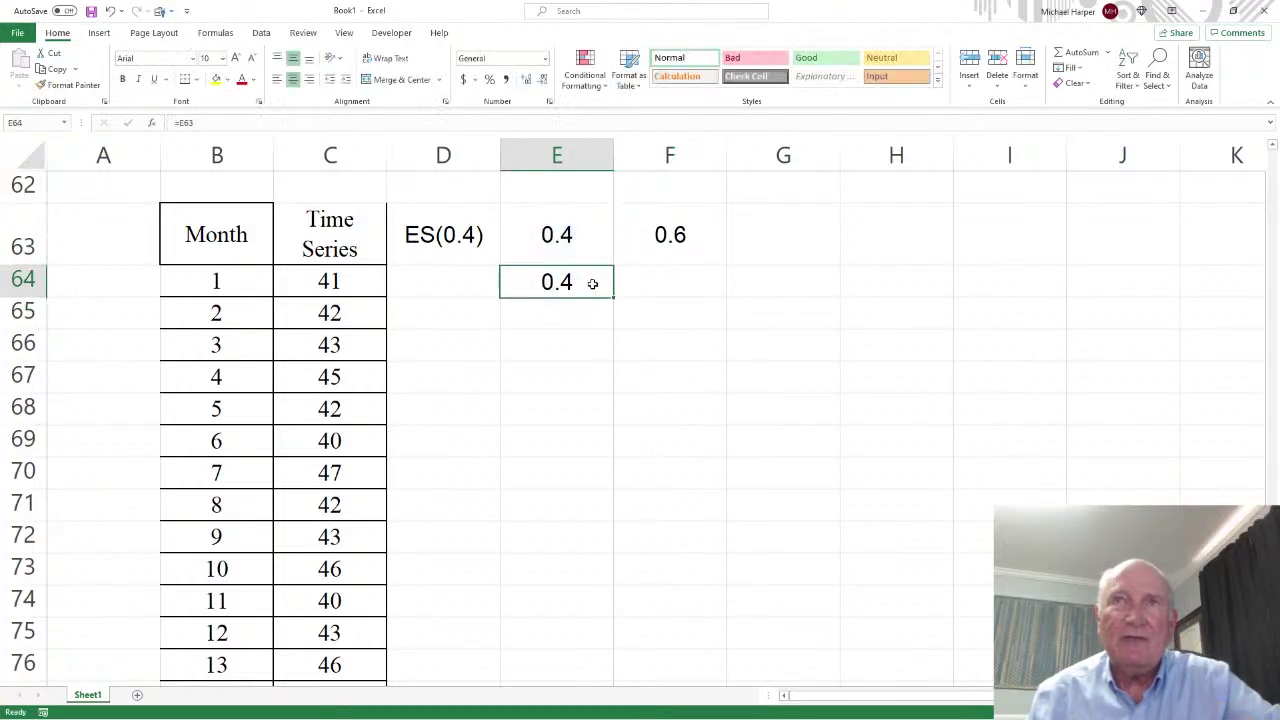
left_click_drag(612, 296, 731, 300)
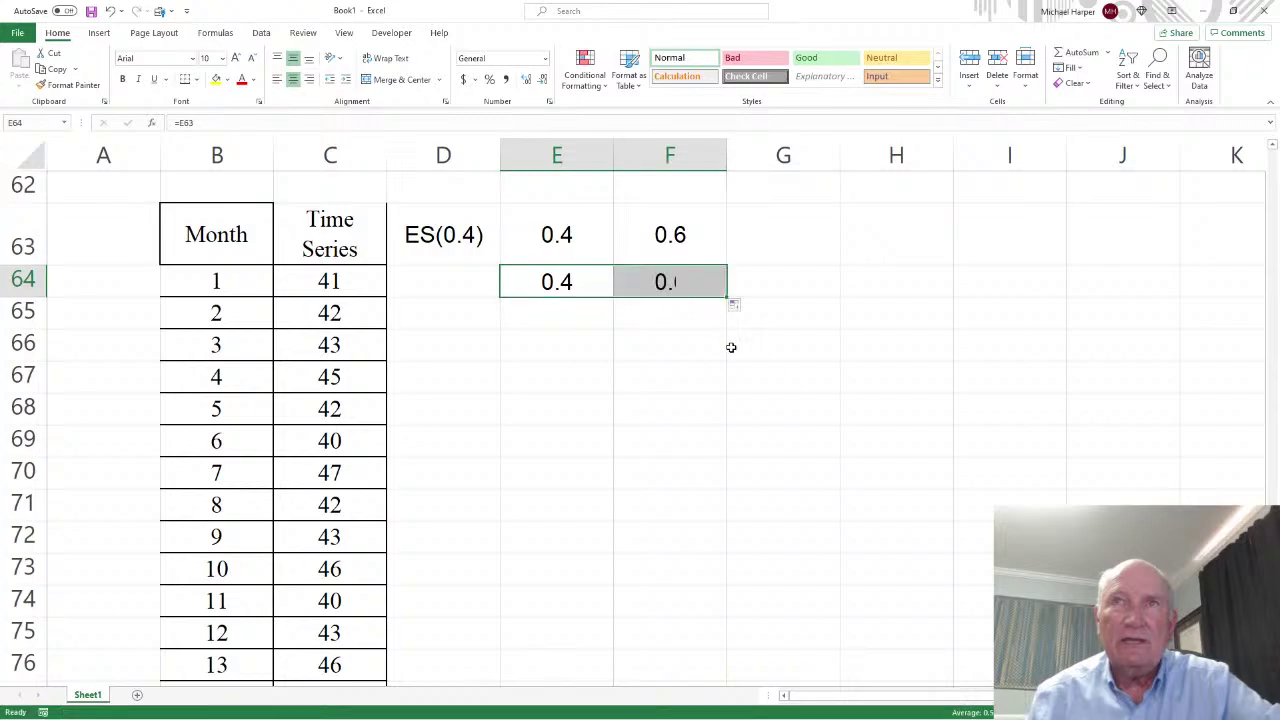
scroll(730, 190, "down", 1)
scroll(725, 195, "up", 1)
left_click_drag(728, 299, 705, 653)
scroll(863, 591, "up", 2)
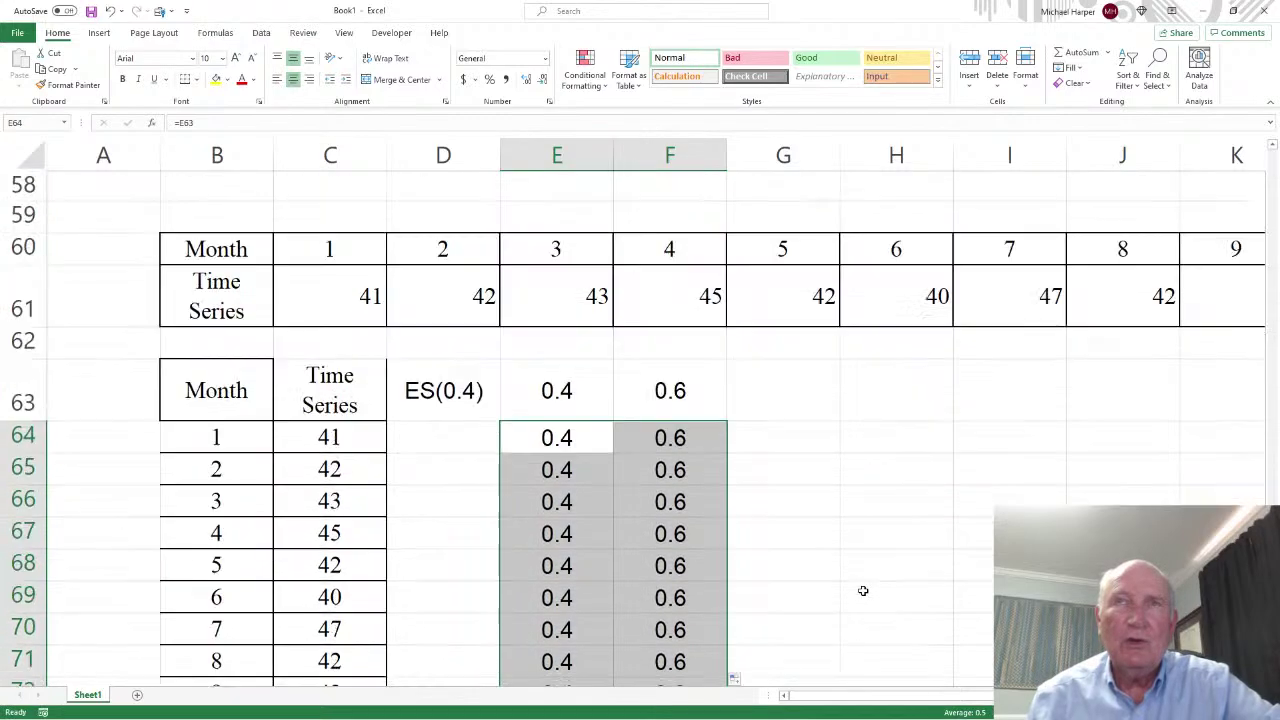
scroll(863, 591, "down", 1)
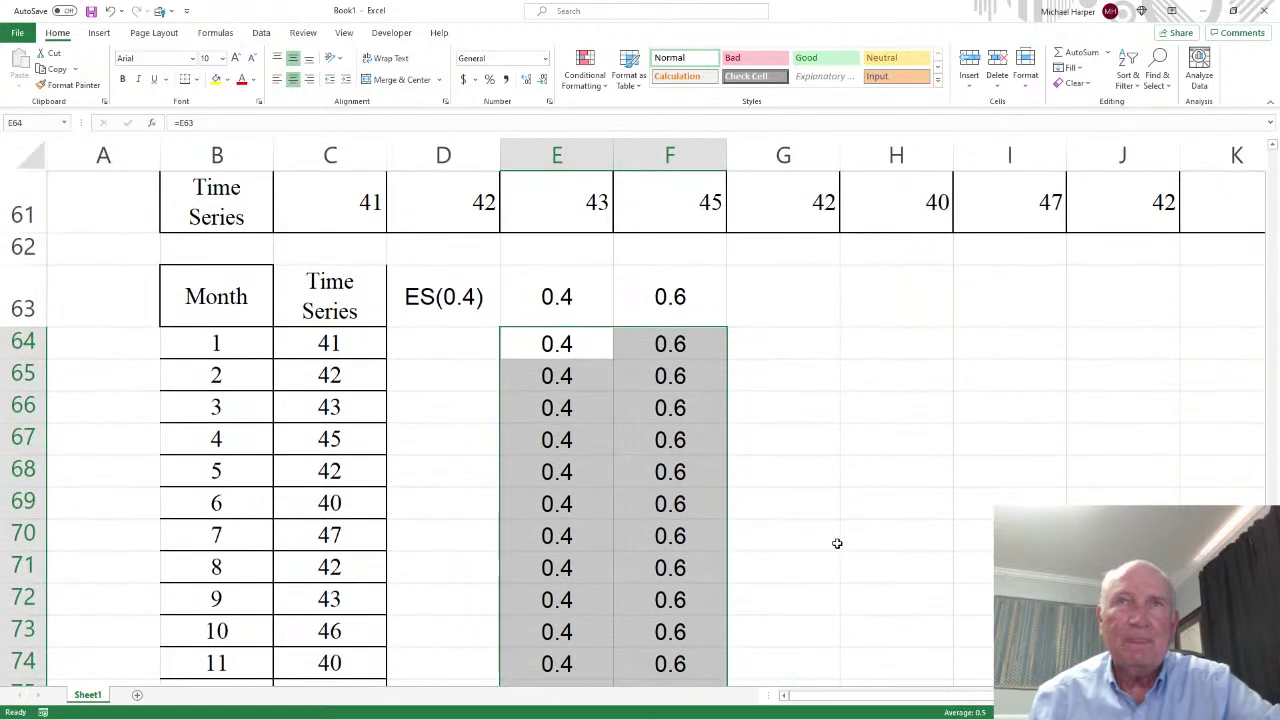
- Enter =C64 in D65 so the first ES(0.4) forecast is 41
left_click(451, 354)
left_click(441, 379)
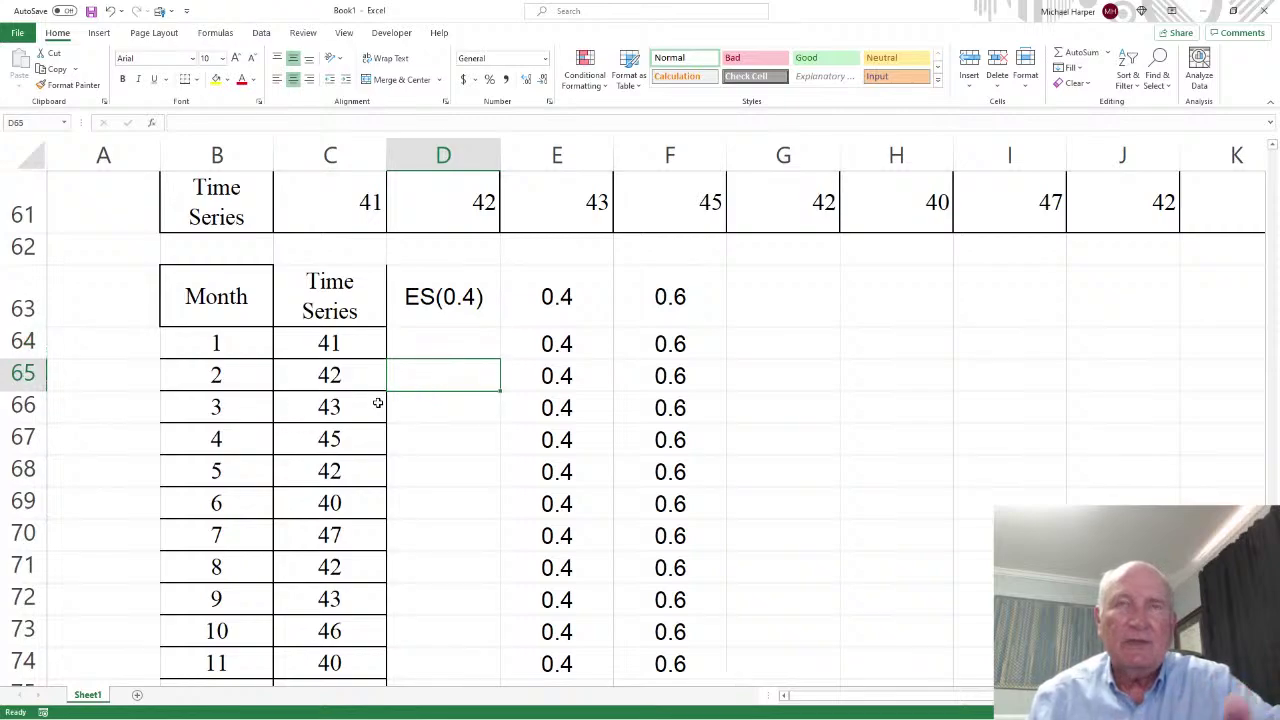
type("=")
left_click(328, 343)
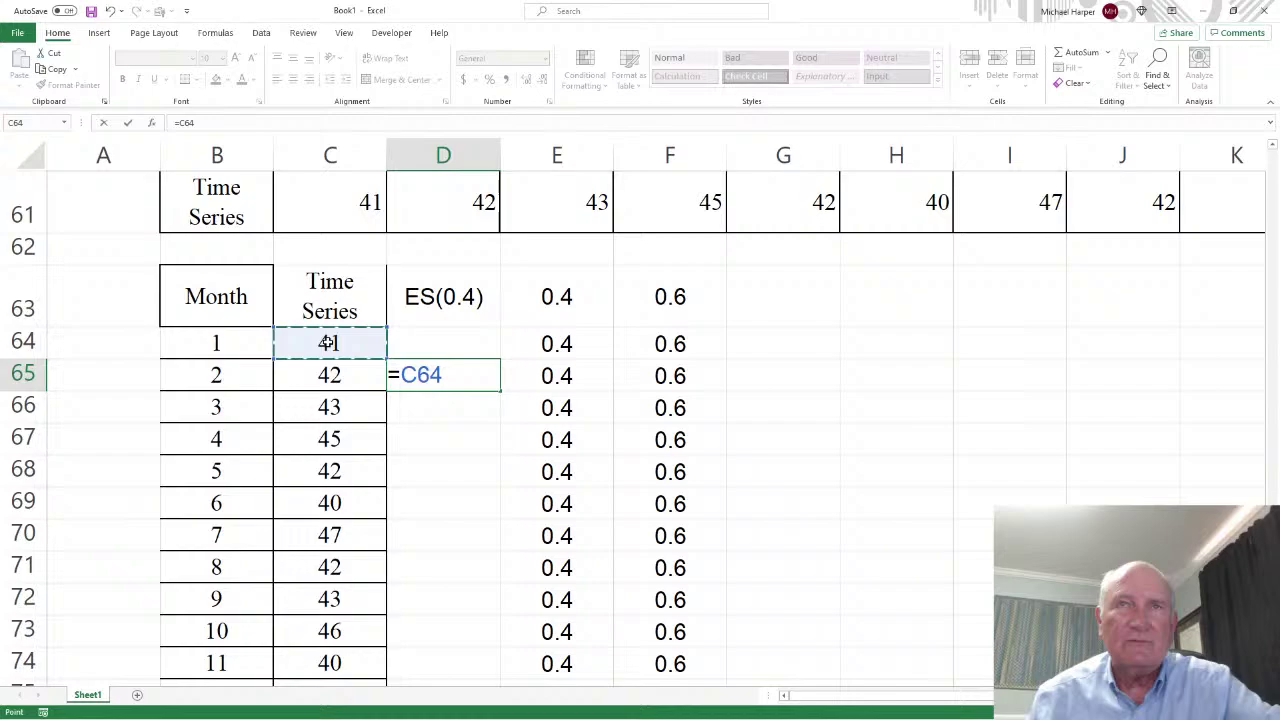
key("Return")
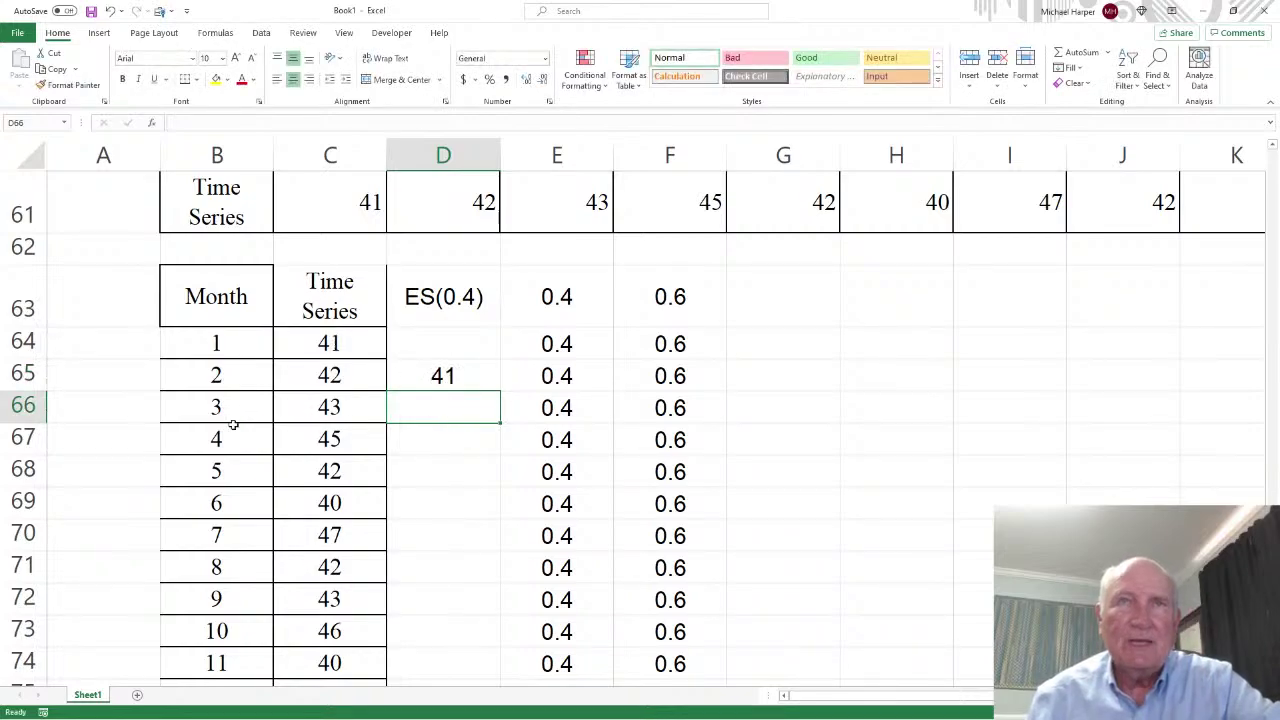
- Enter =E65*C65+F65*D65 in D66 (giving 41.4) and fill it down to D77
type("=")
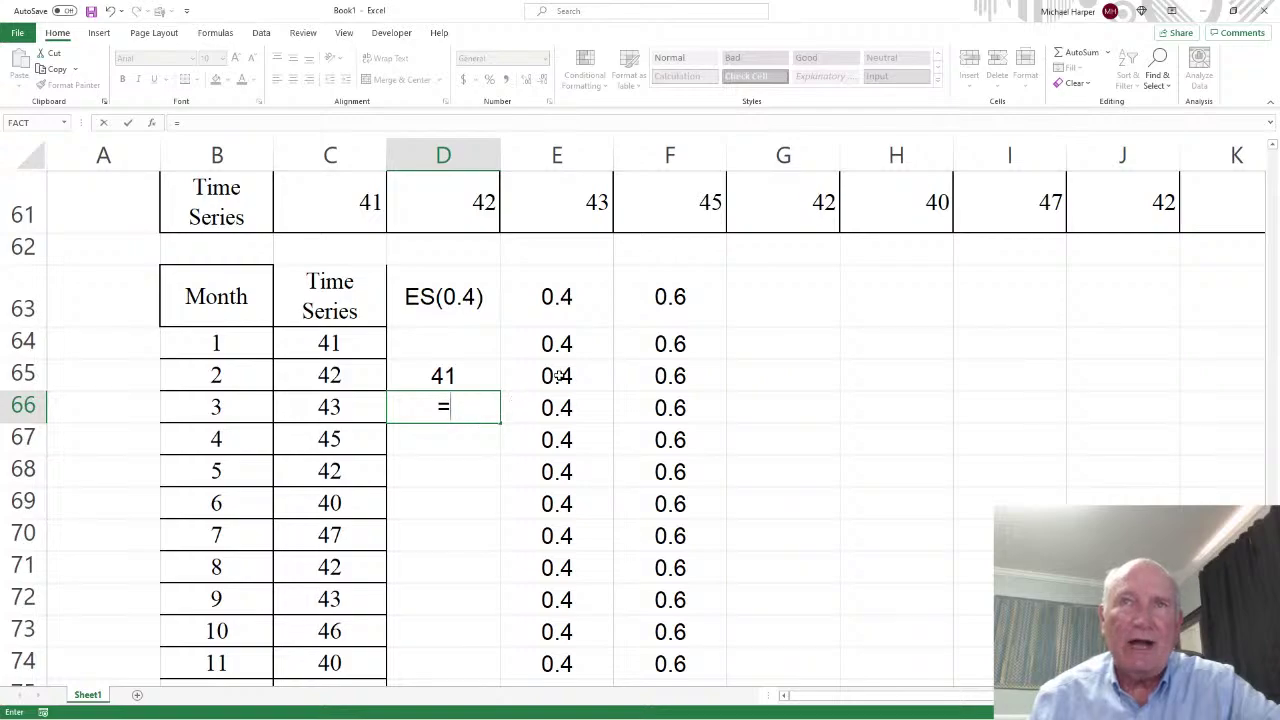
left_click(557, 375)
type("*")
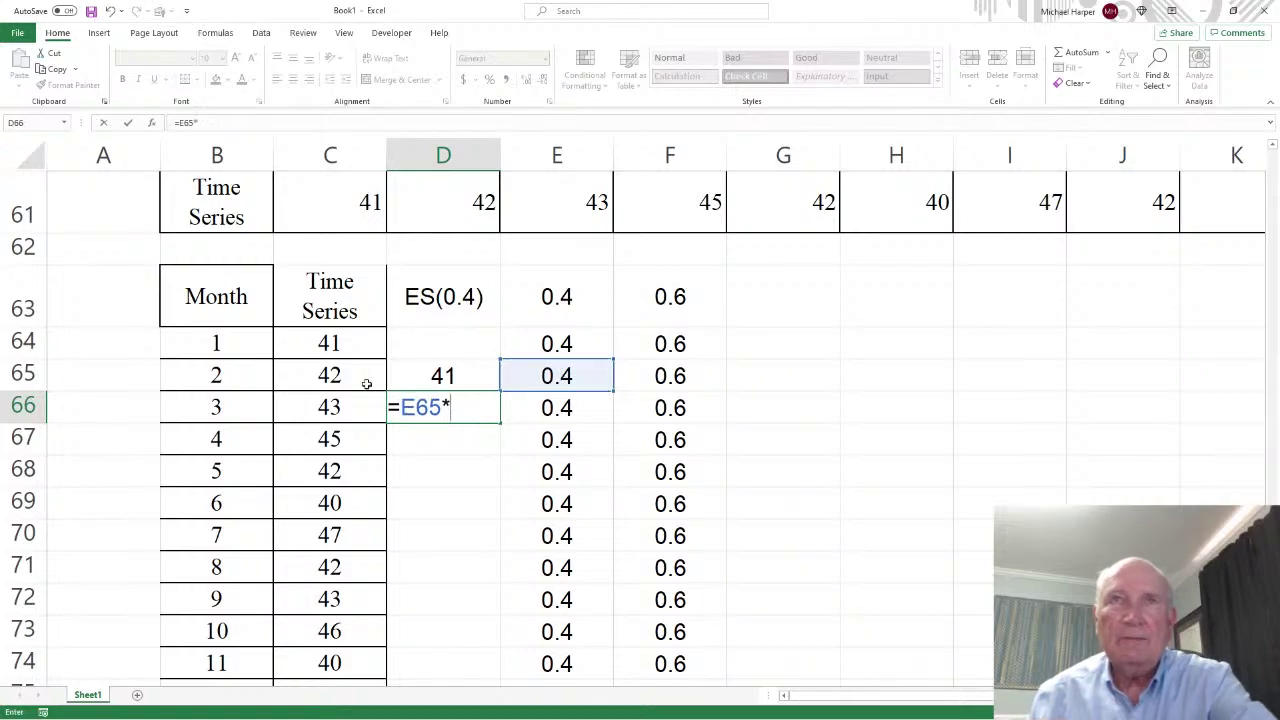
left_click(330, 375)
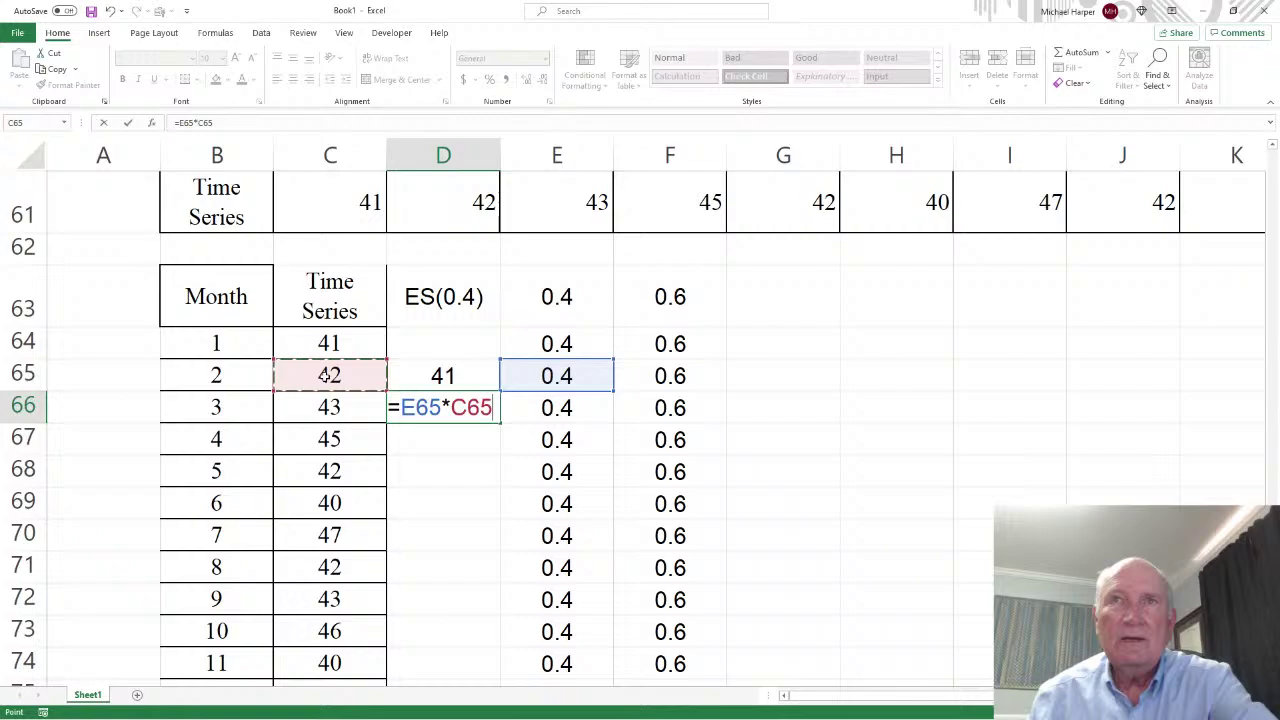
type("+")
left_click(677, 376)
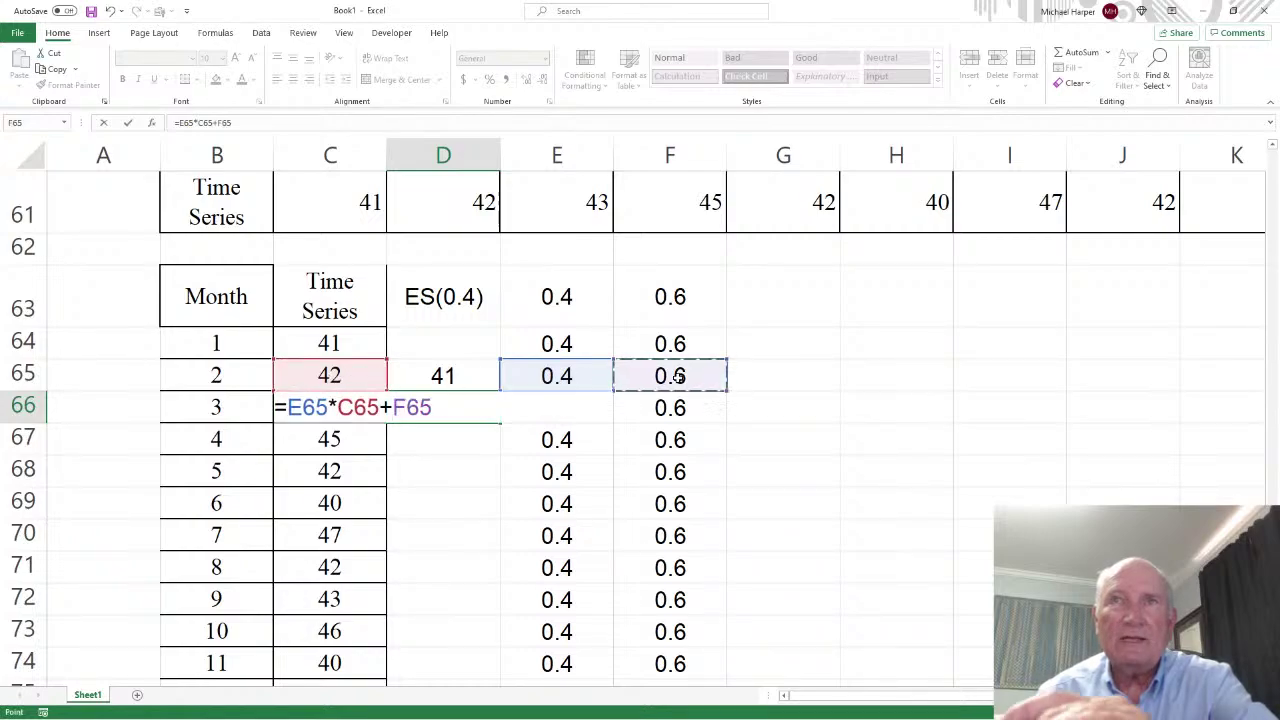
type("*")
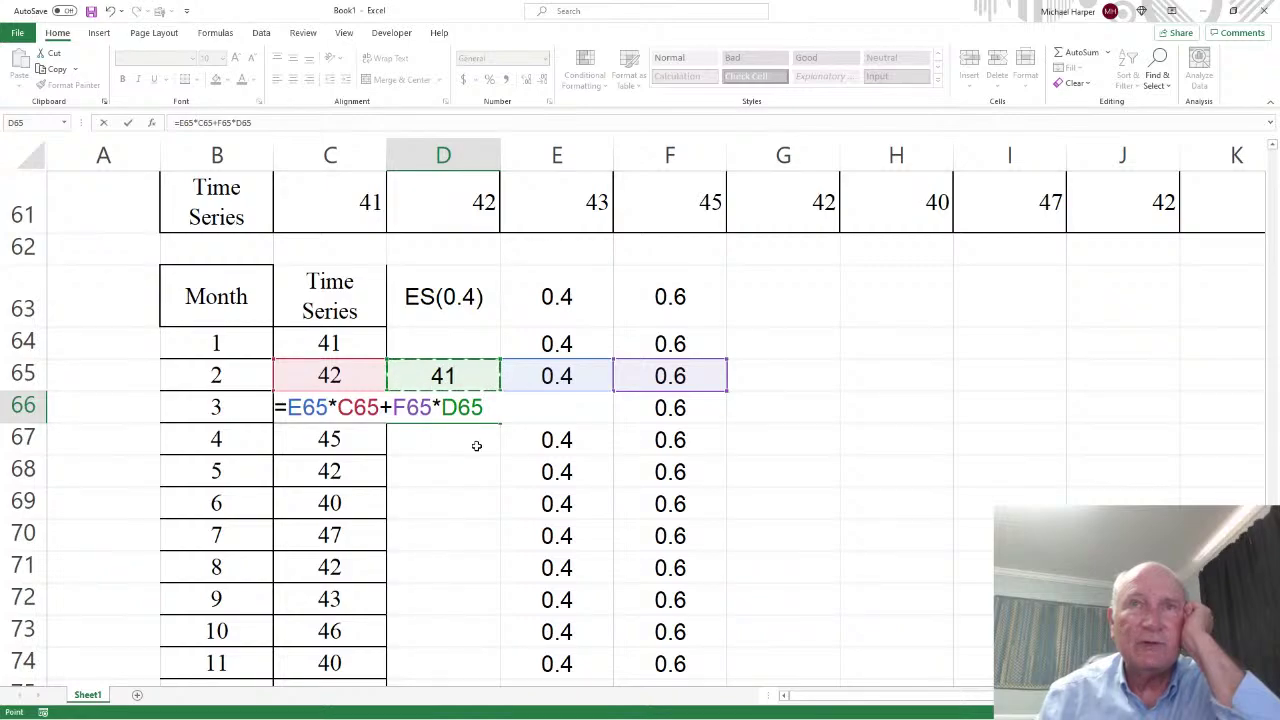
key("Return")
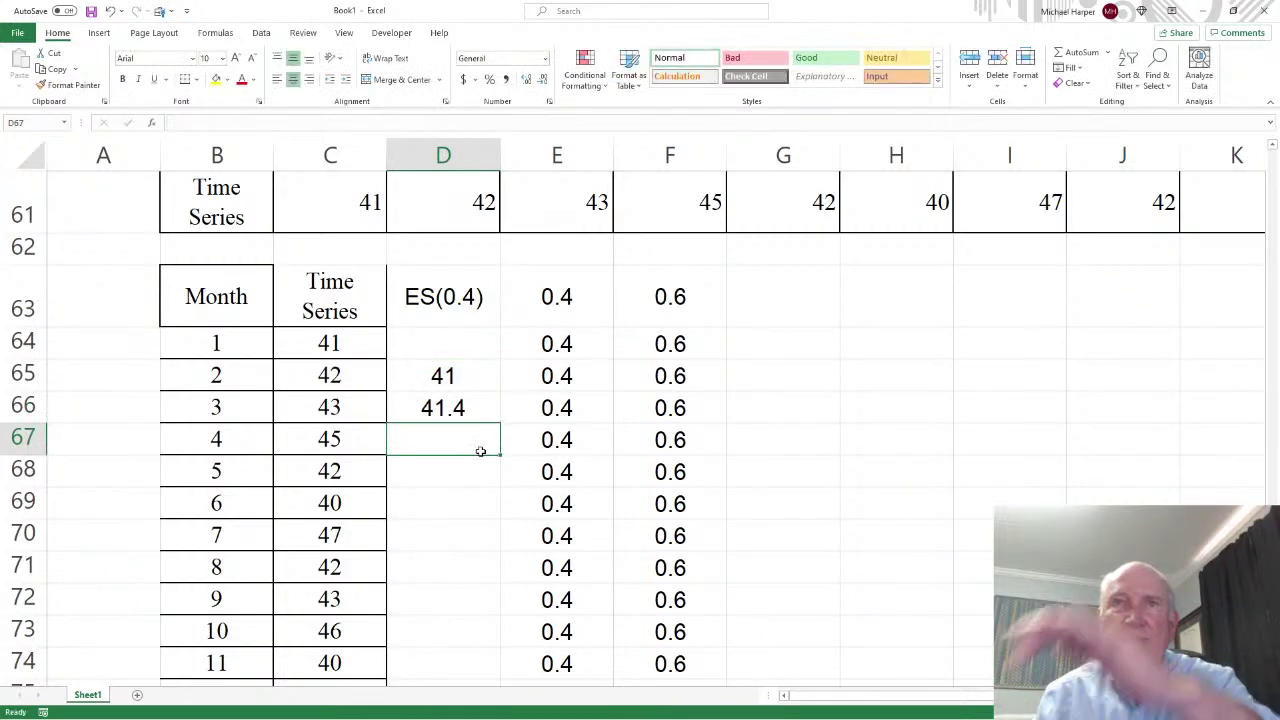
left_click(490, 416)
scroll(514, 417, "down", 1)
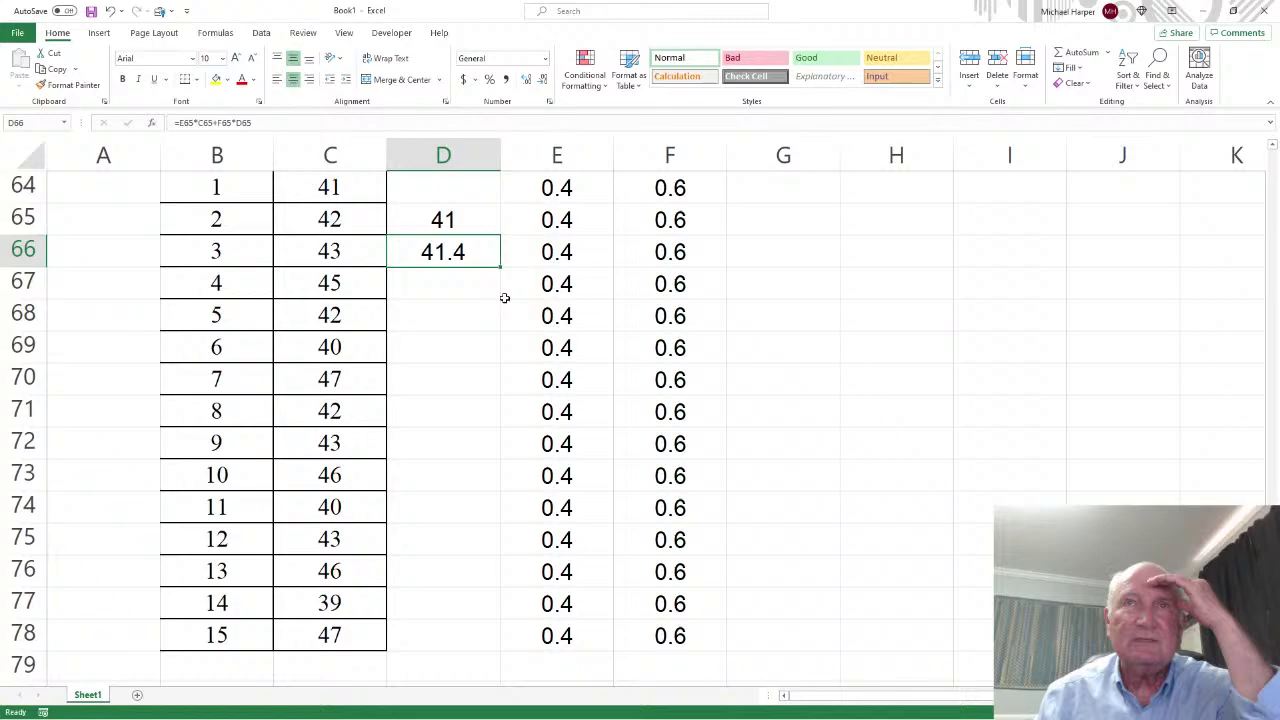
left_click_drag(502, 266, 477, 603)
scroll(474, 598, "down", 1)
- Add month 16 in B79, then select months 2–14 with actuals and forecasts
left_click(229, 563)
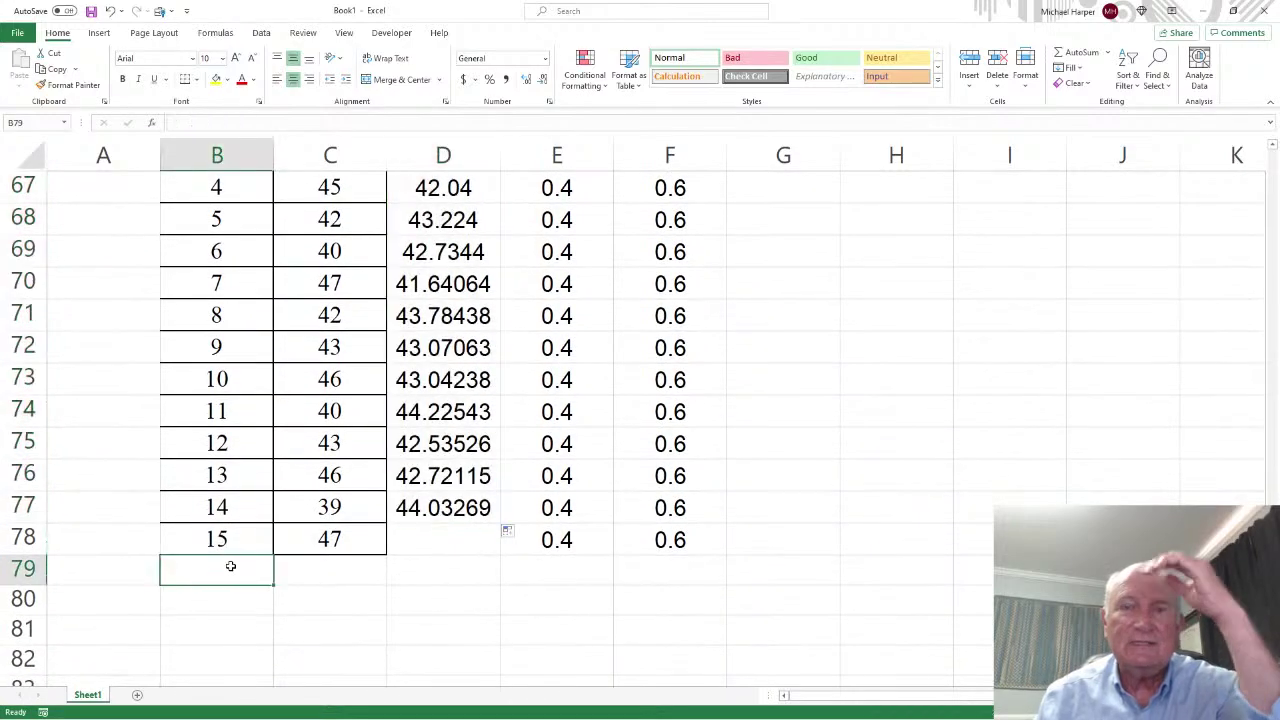
type("16")
key("Return")
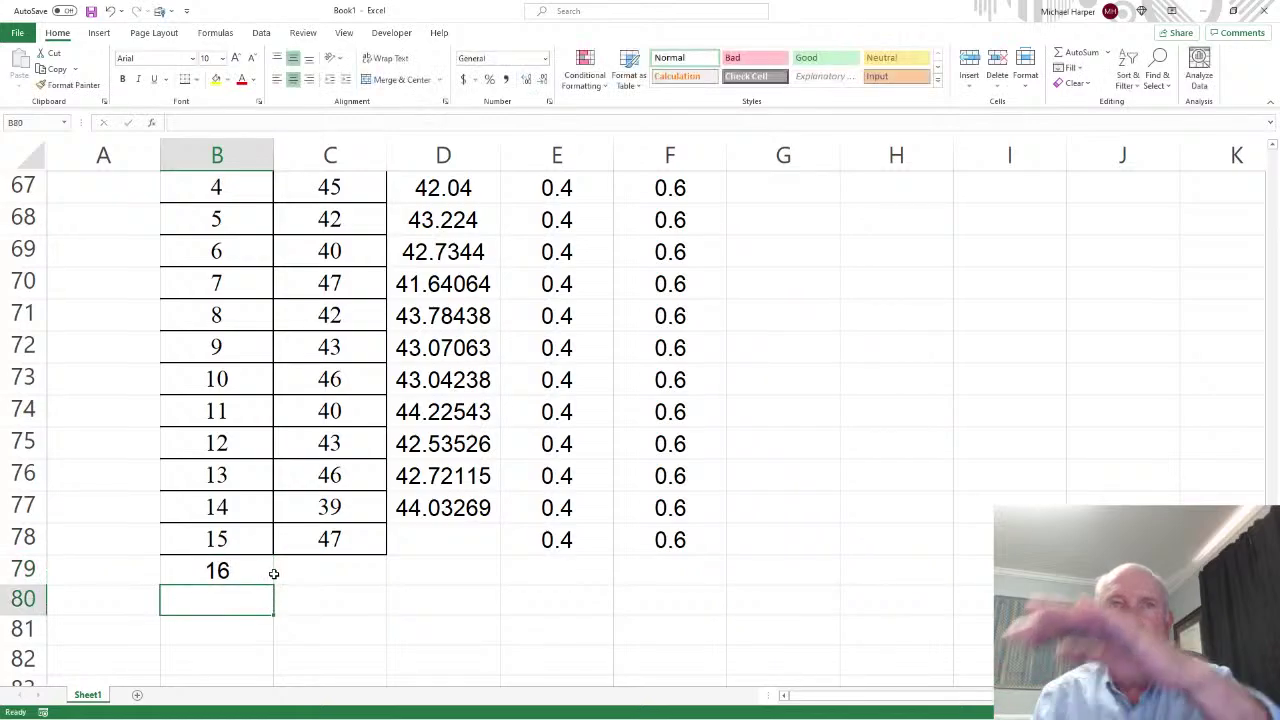
left_click(457, 571)
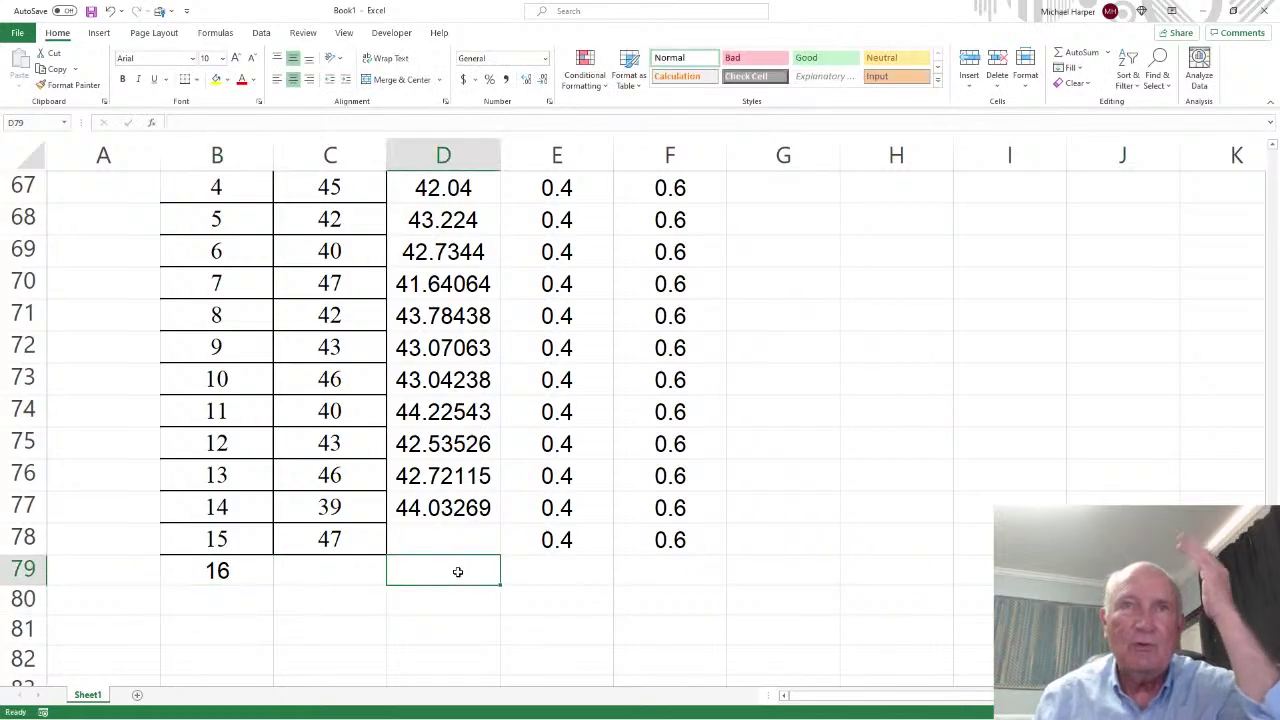
scroll(454, 571, "up", 1)
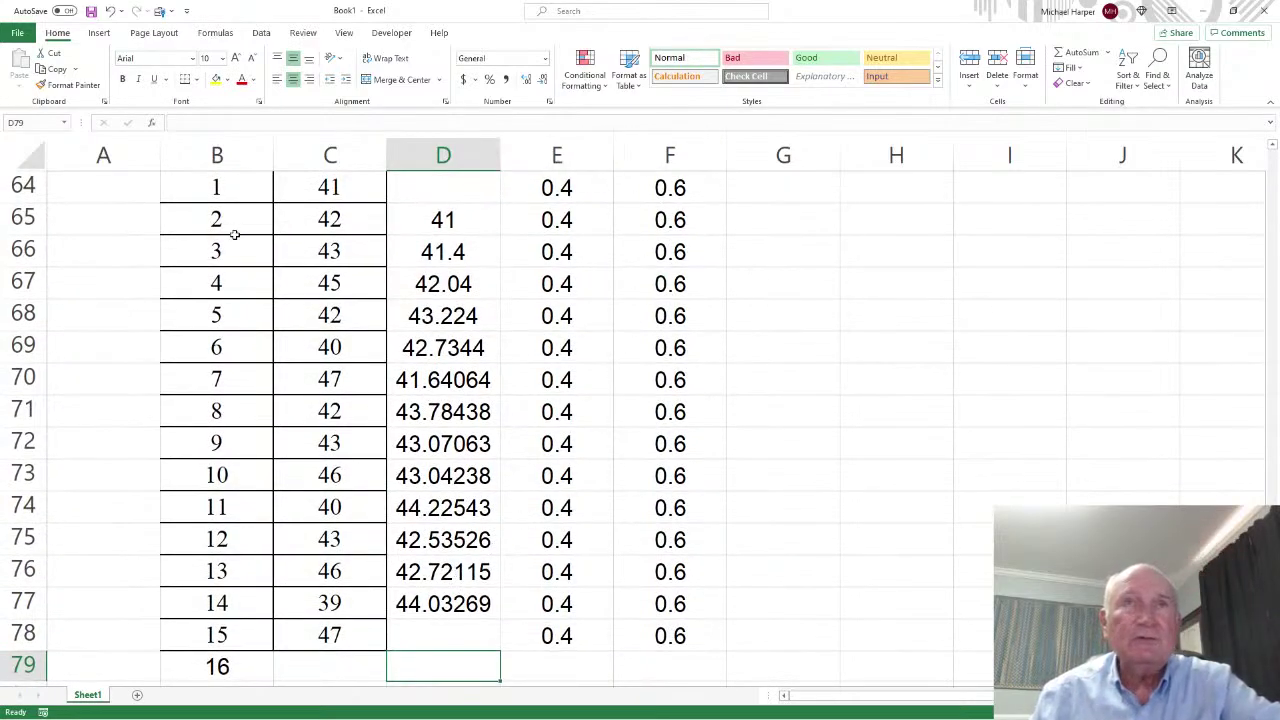
left_click_drag(222, 220, 423, 600)
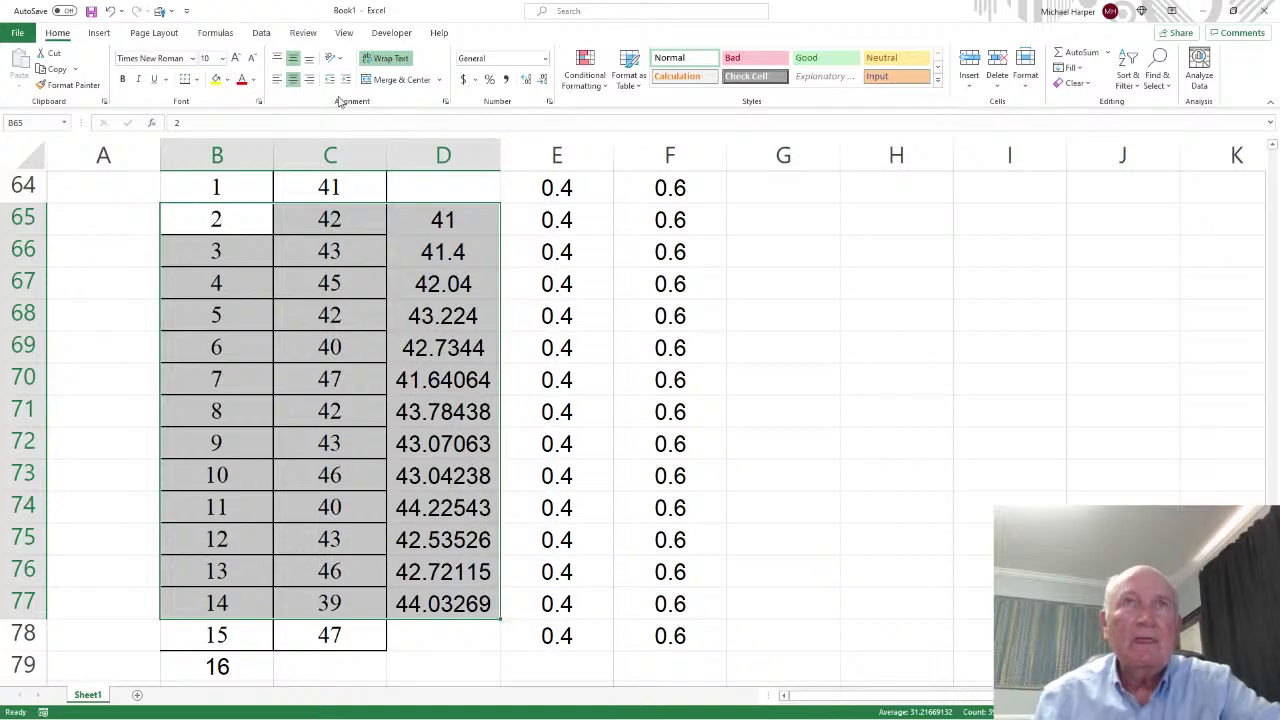
- Insert a Scatter with Straight Lines and Markers chart of the selected data
left_click(99, 33)
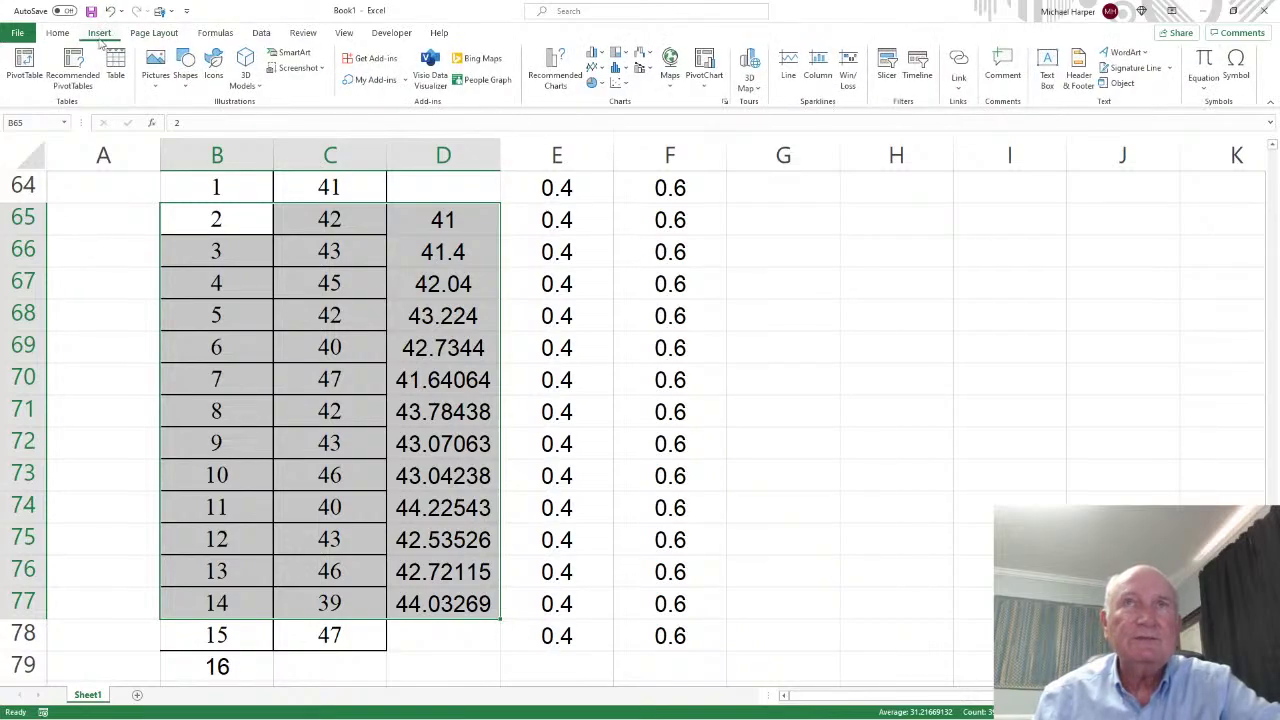
left_click(621, 86)
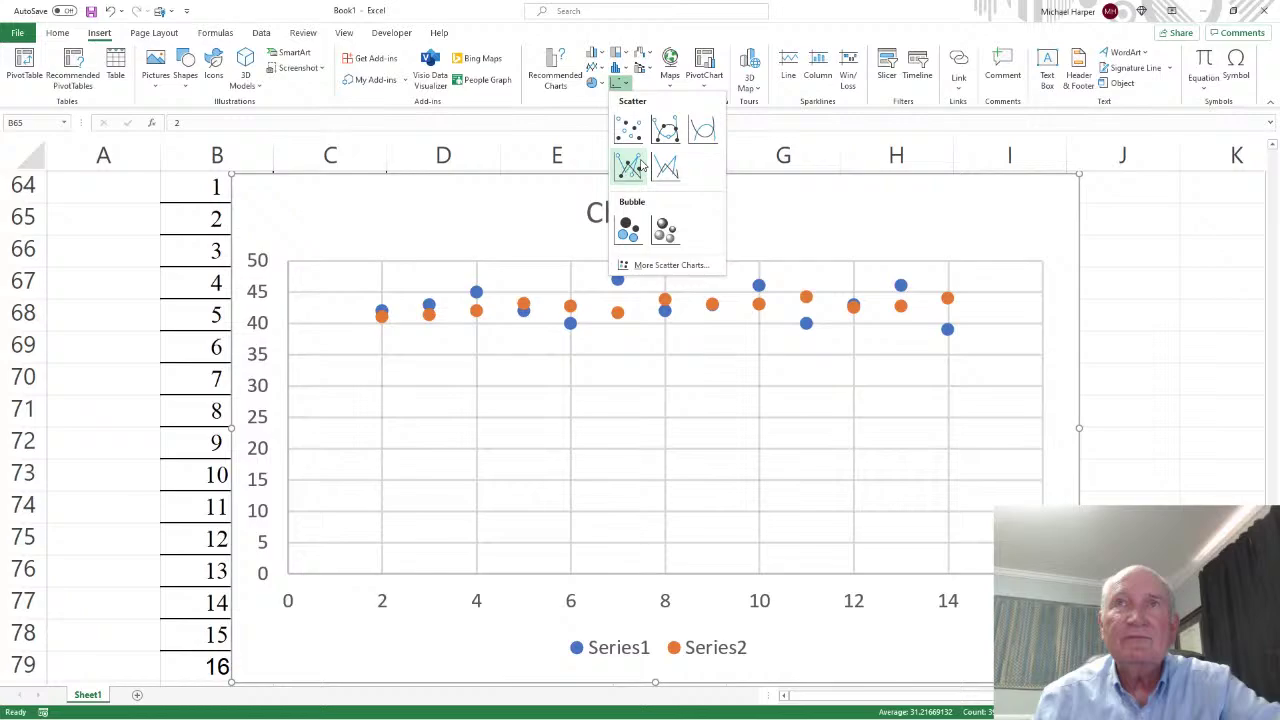
left_click(629, 167)
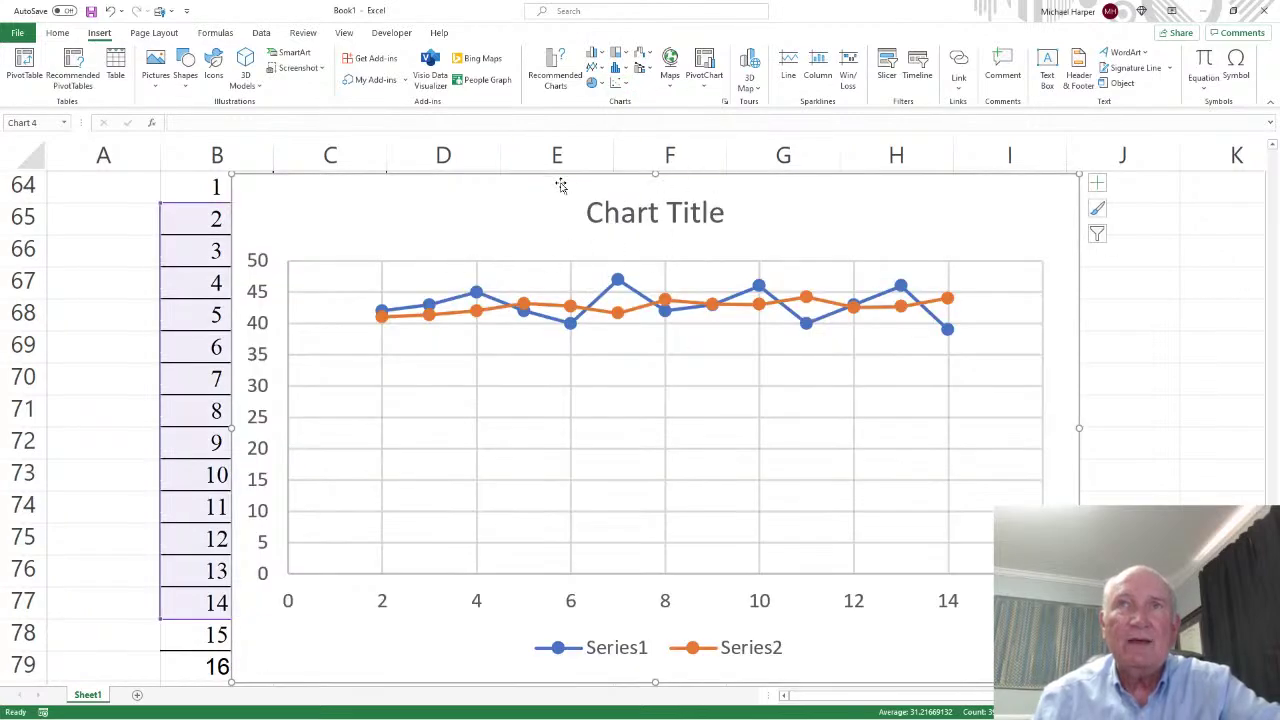
- Move the new chart off the data columns to sit beside the table
left_click_drag(560, 178, 525, 199)
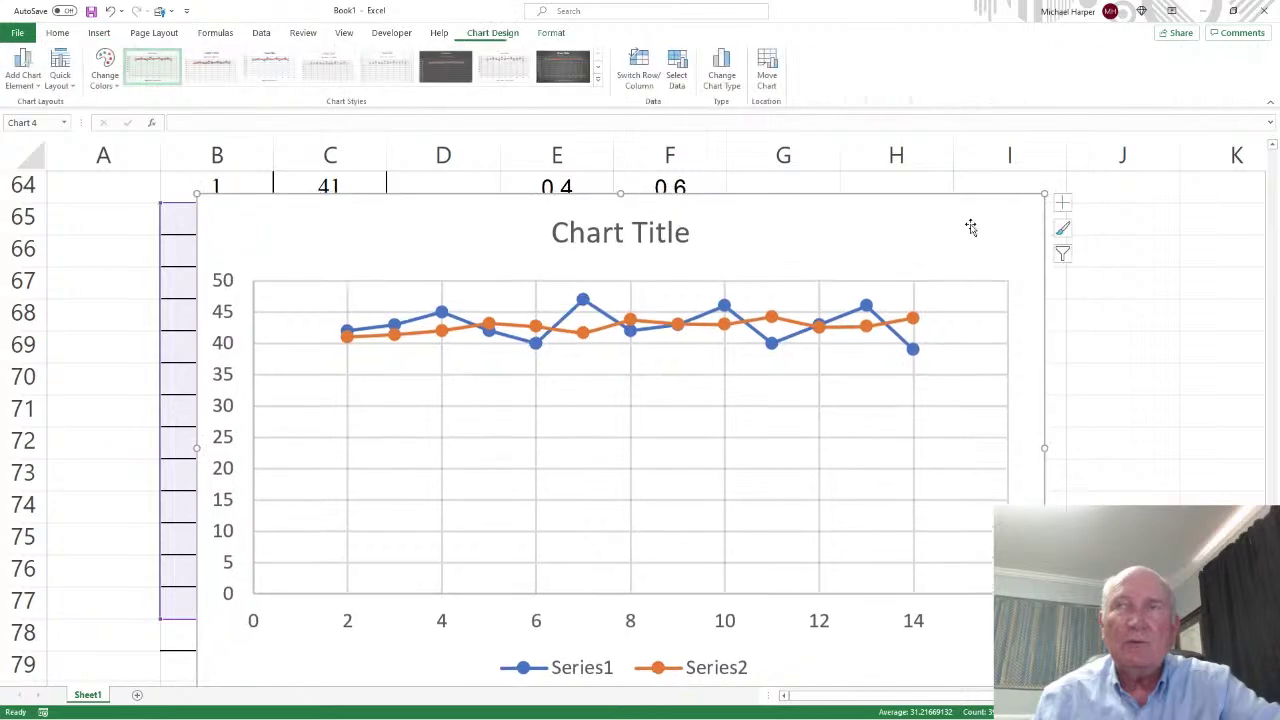
left_click_drag(823, 203, 1041, 178)
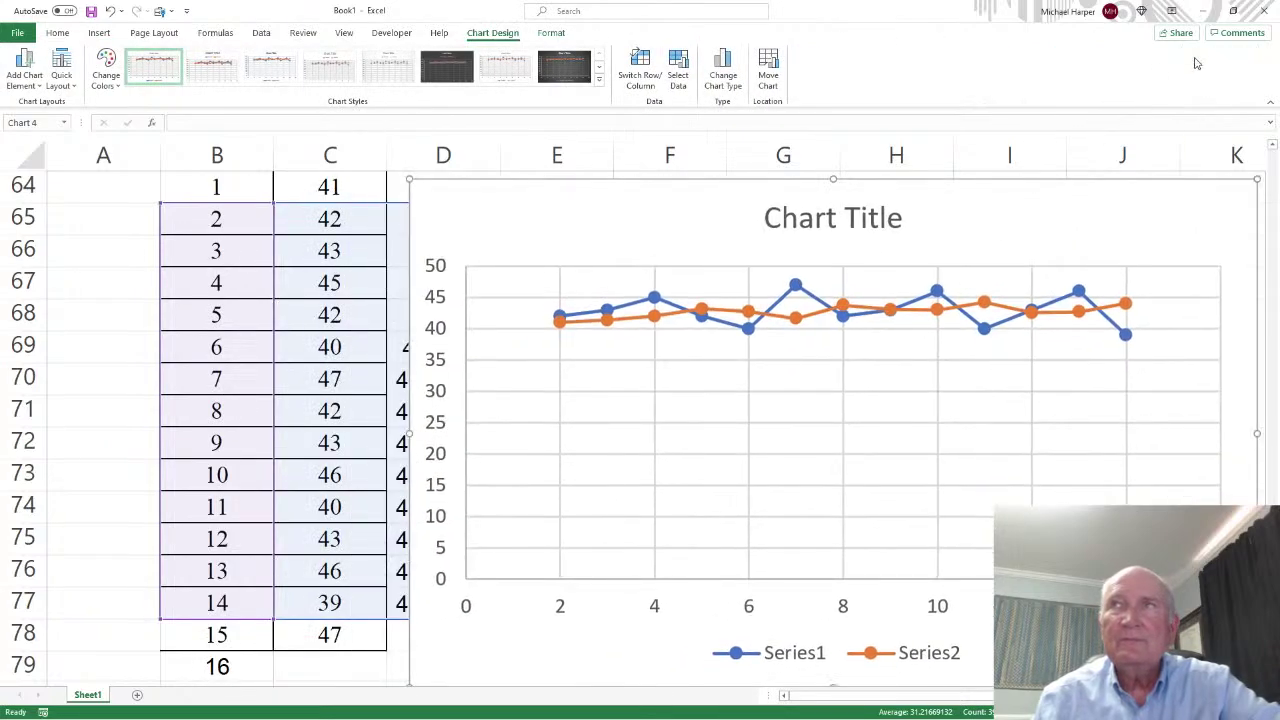
left_click(1233, 10)
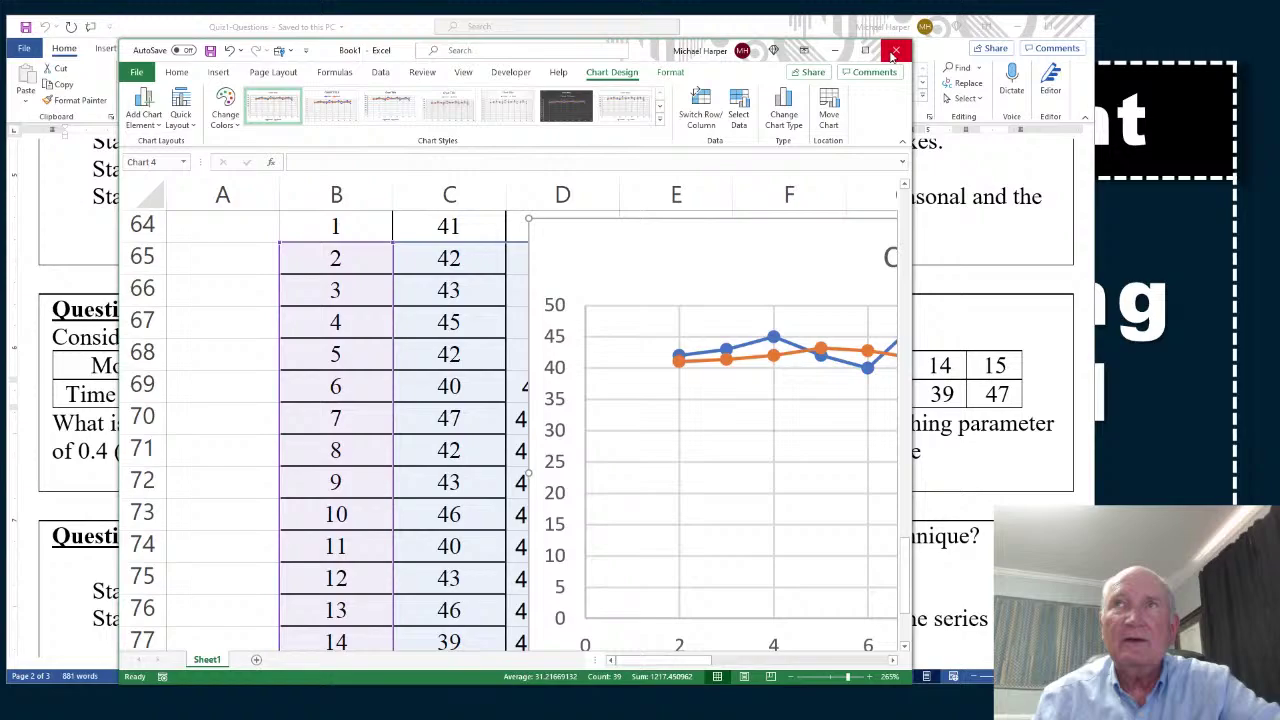
left_click(865, 50)
left_click_drag(608, 196, 380, 116)
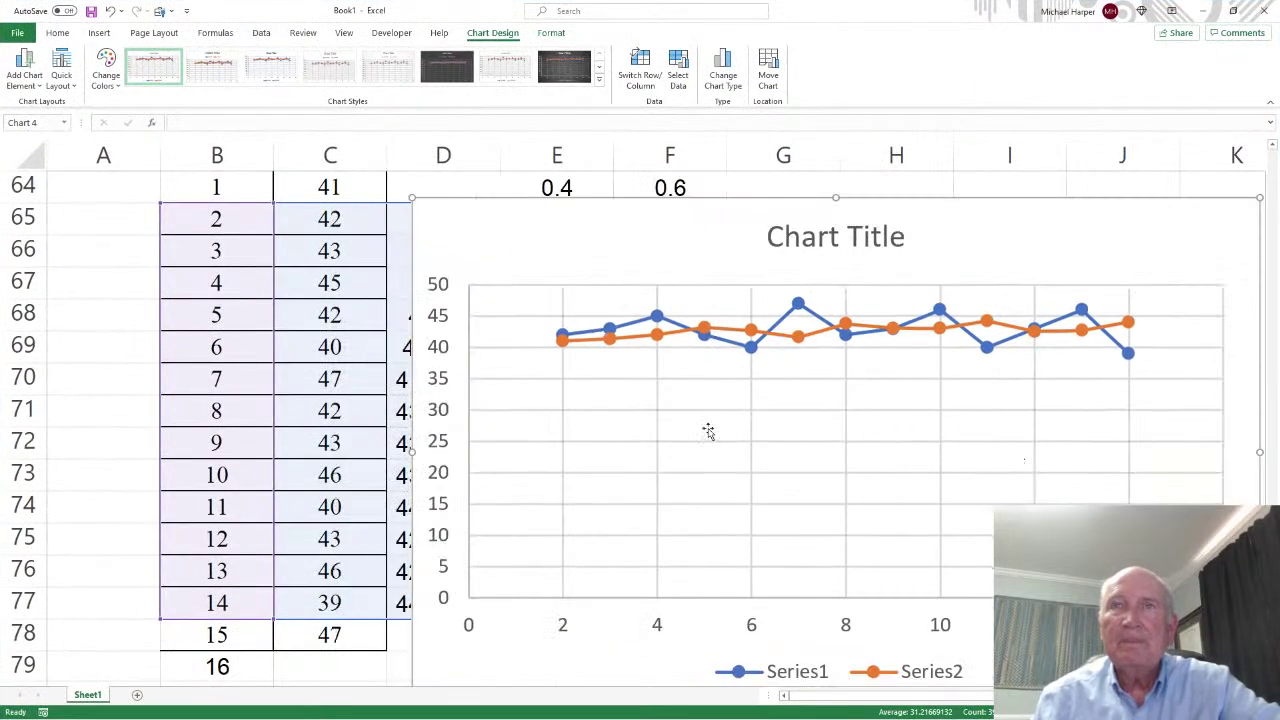
- Reposition the actual-vs-ES(0.4) chart onto the monthly table over columns B–H
scroll(268, 395, "down", 1)
scroll(268, 395, "down", 2)
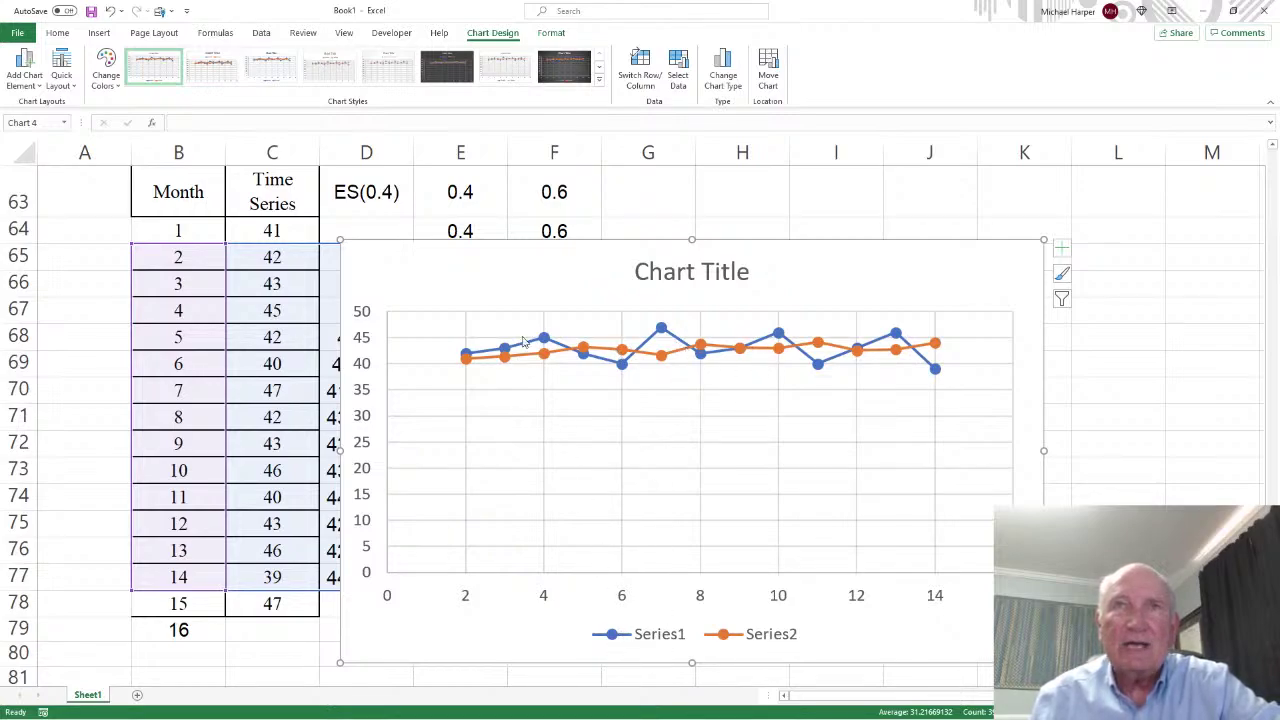
left_click_drag(507, 245, 660, 234)
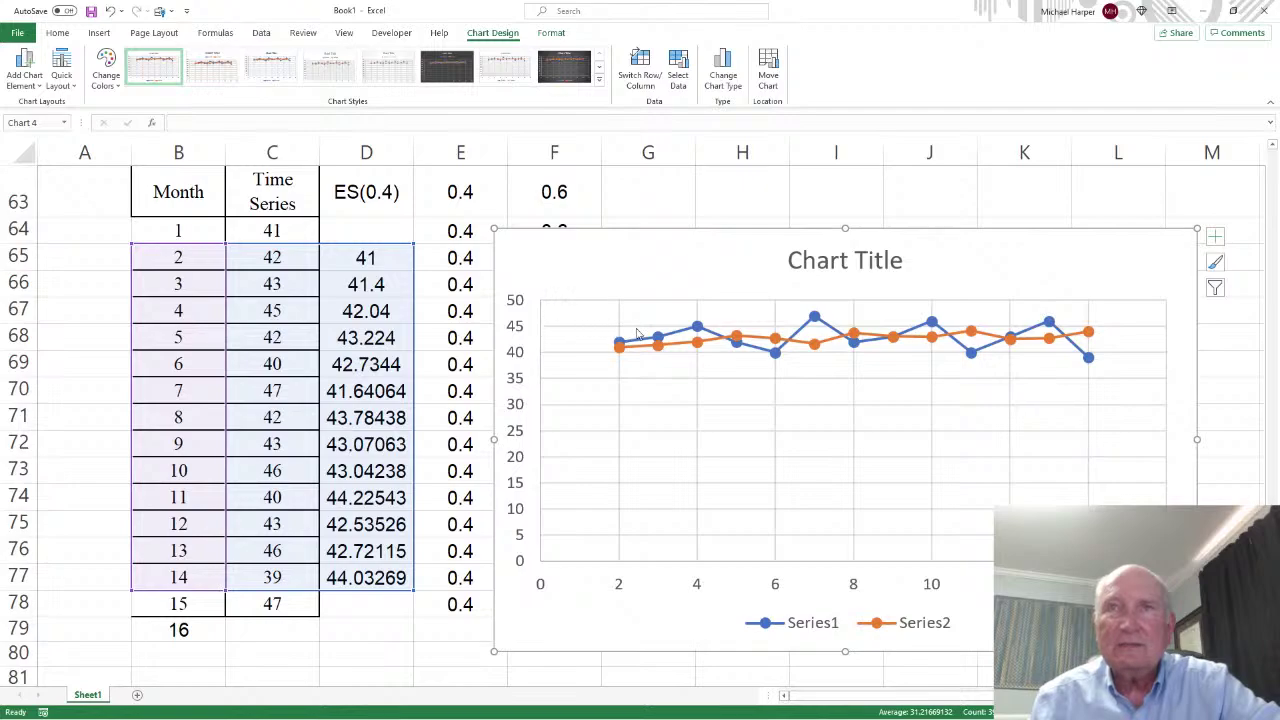
left_click_drag(709, 240, 336, 261)
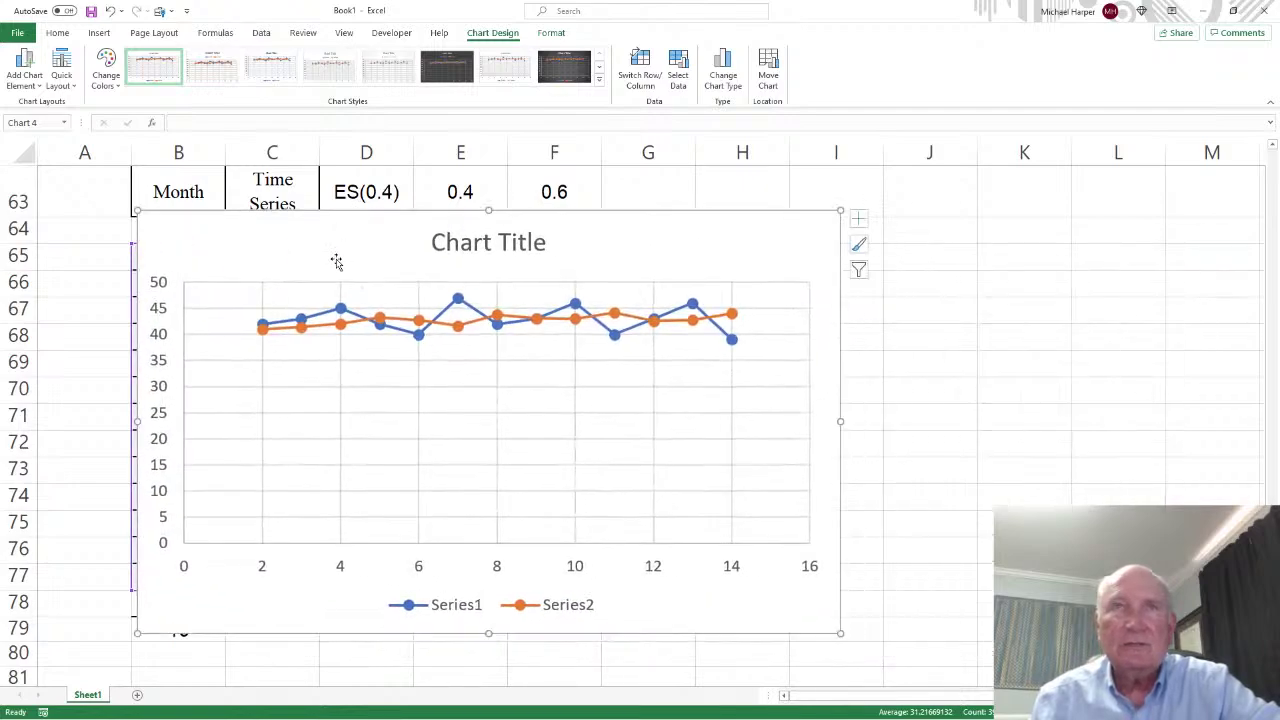
- Set the vertical axis minimum bound to 40, then 30, finally 38
double_click(160, 342)
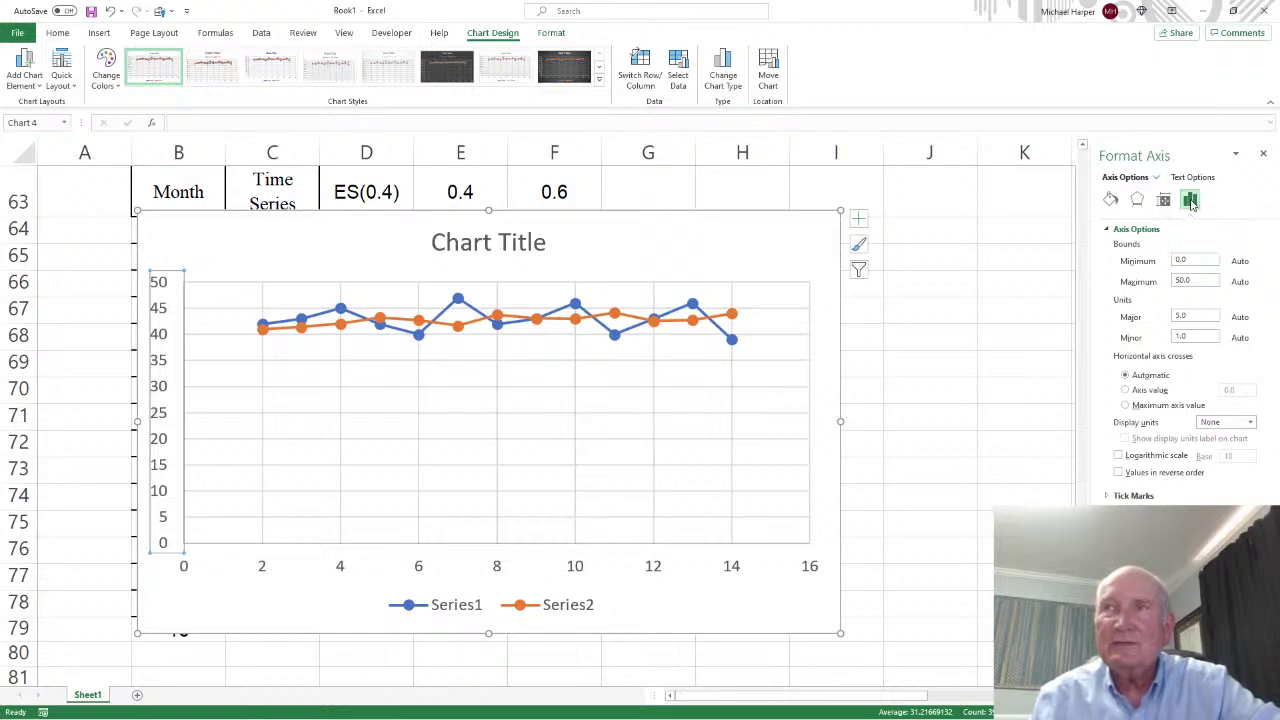
left_click_drag(1196, 258, 1167, 263)
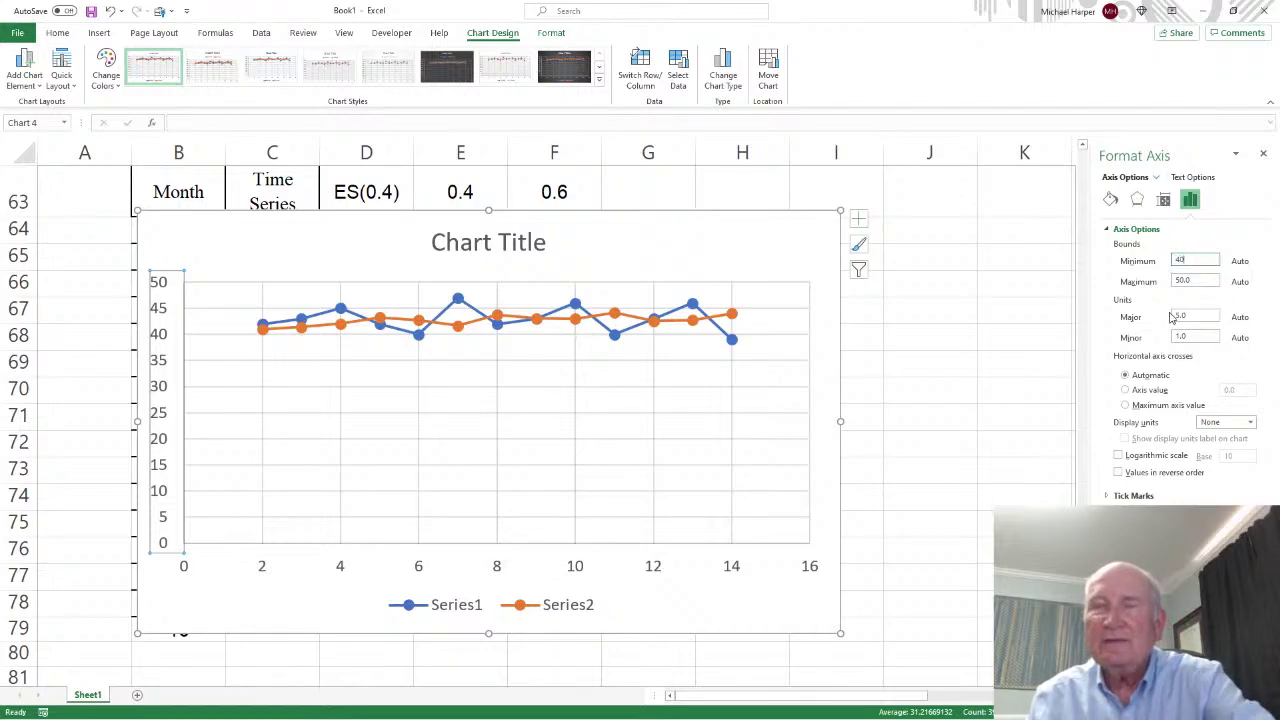
type("40")
key("Return")
scroll(700, 440, "down", 1)
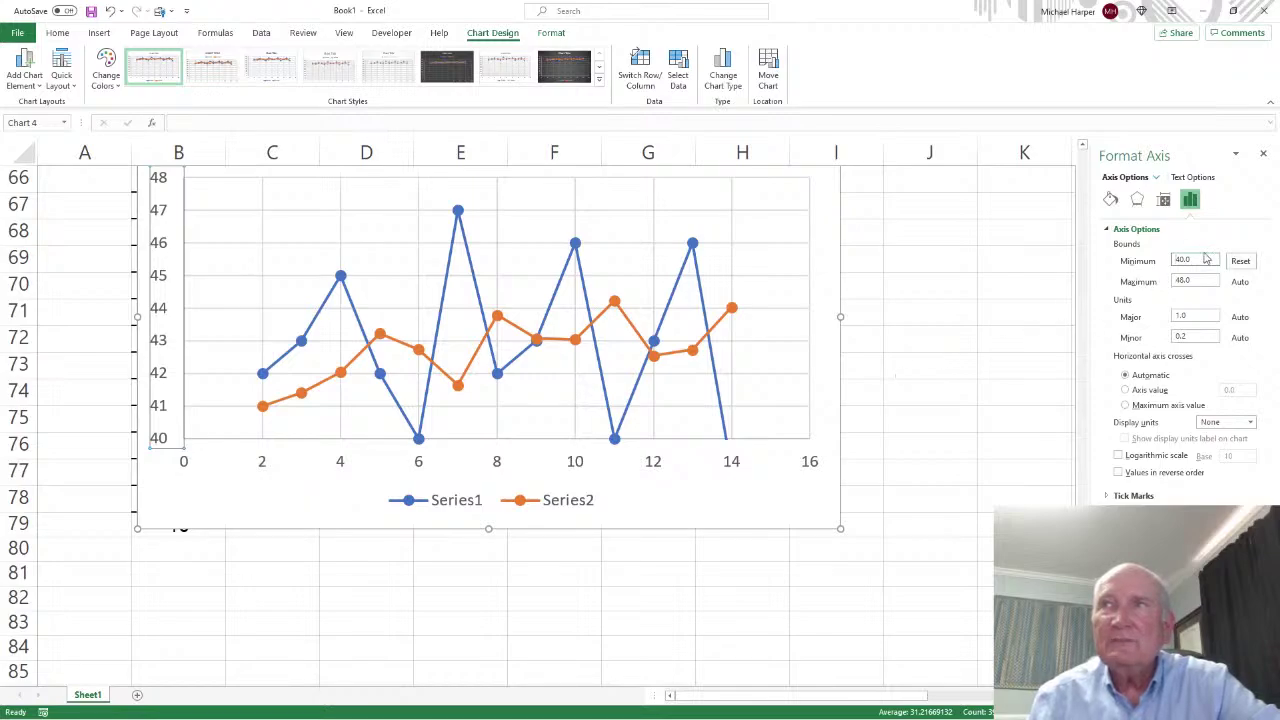
type("30")
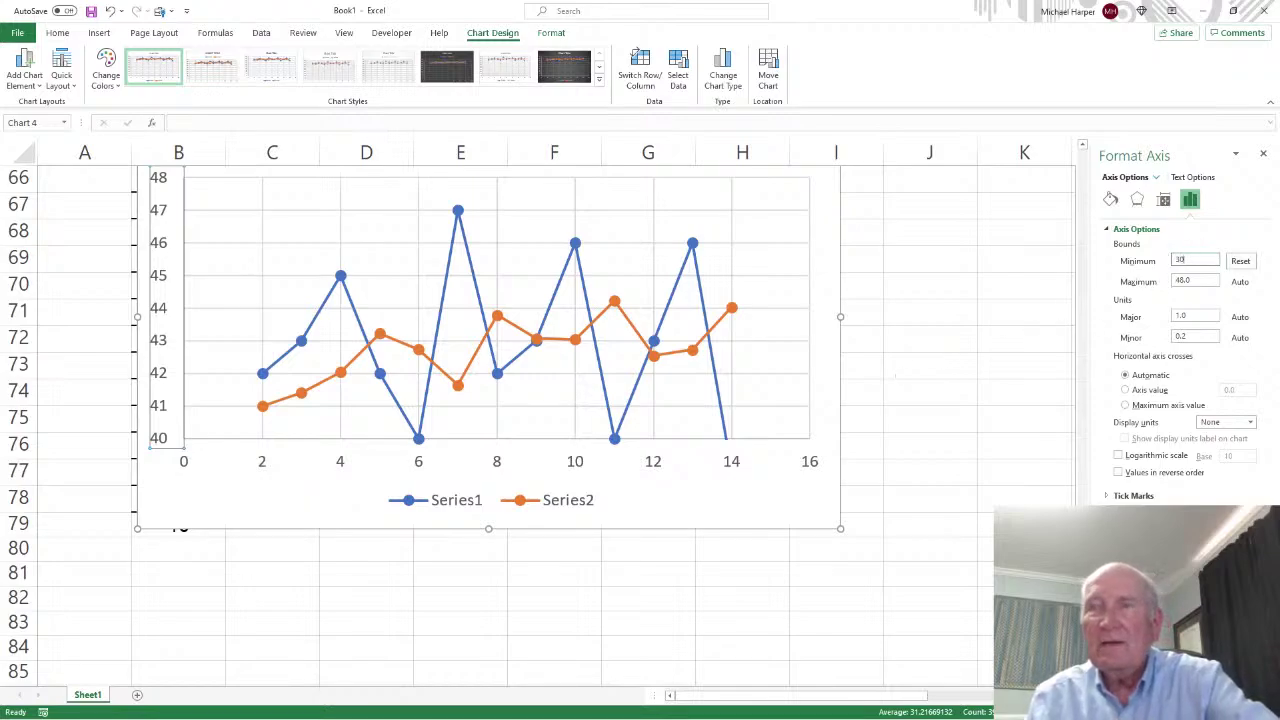
key("Return")
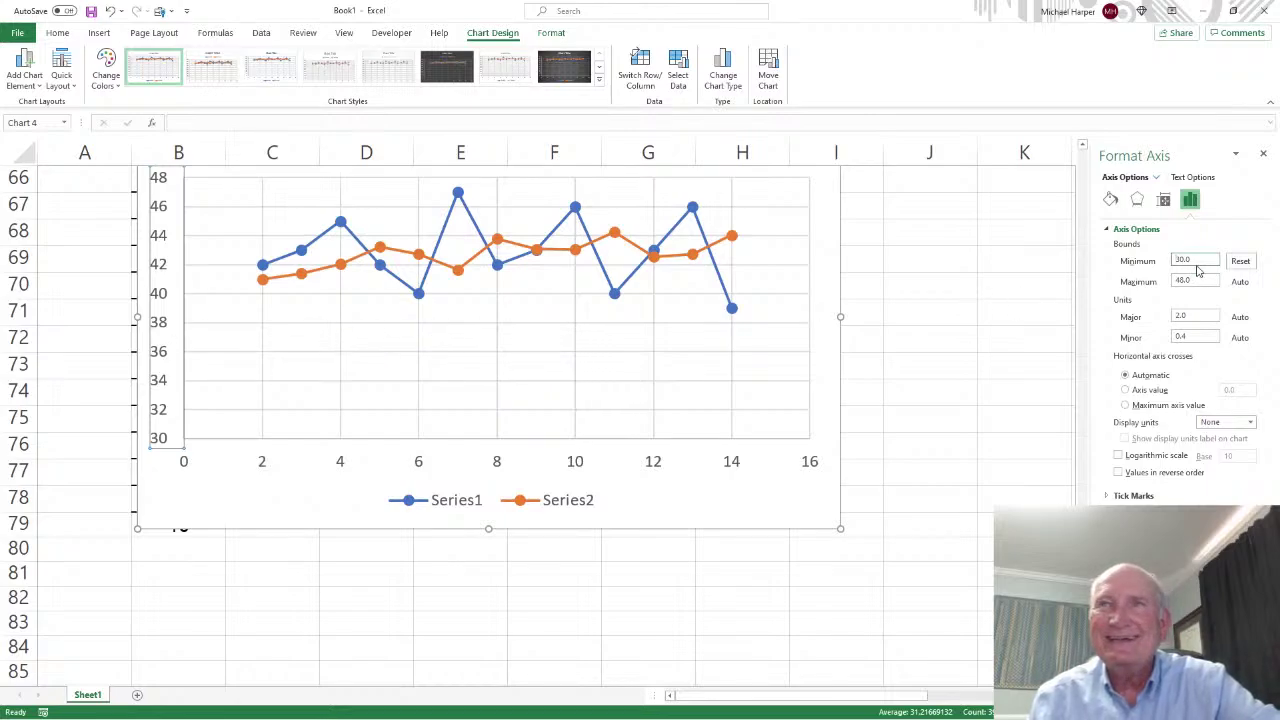
type("38")
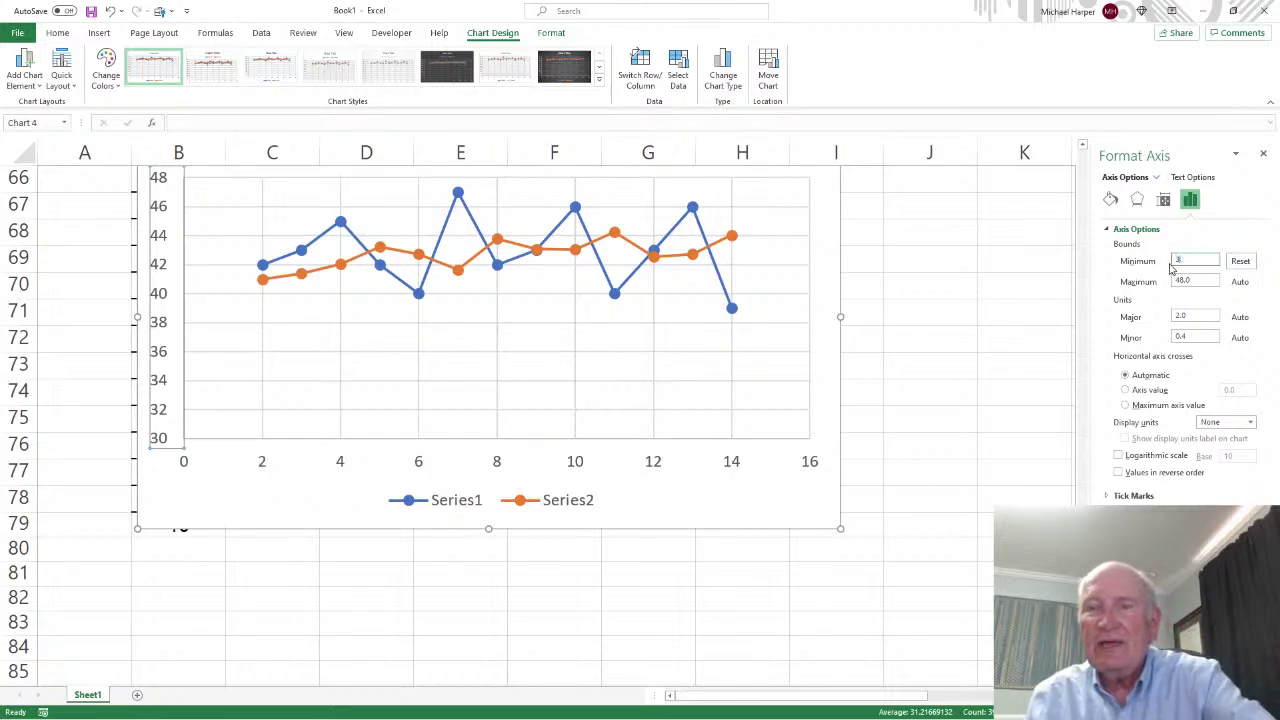
key("Return")
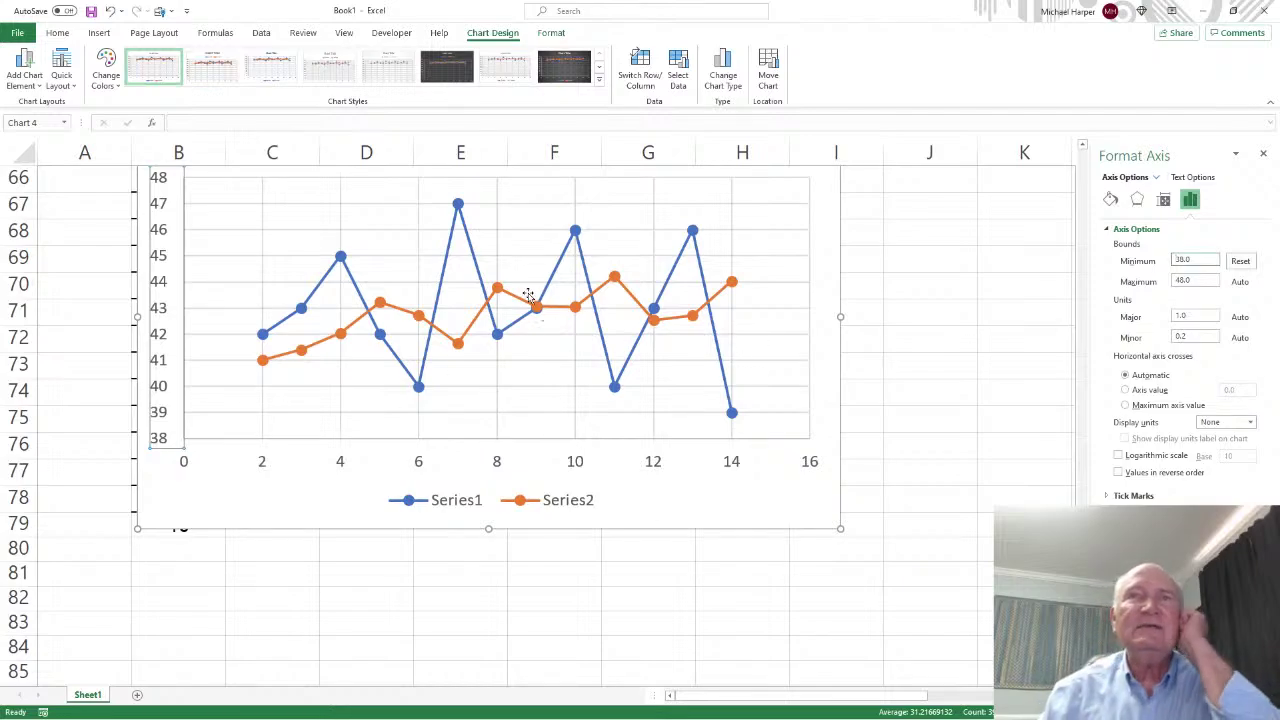
- Shift the chart slightly to the right
left_click(1235, 10)
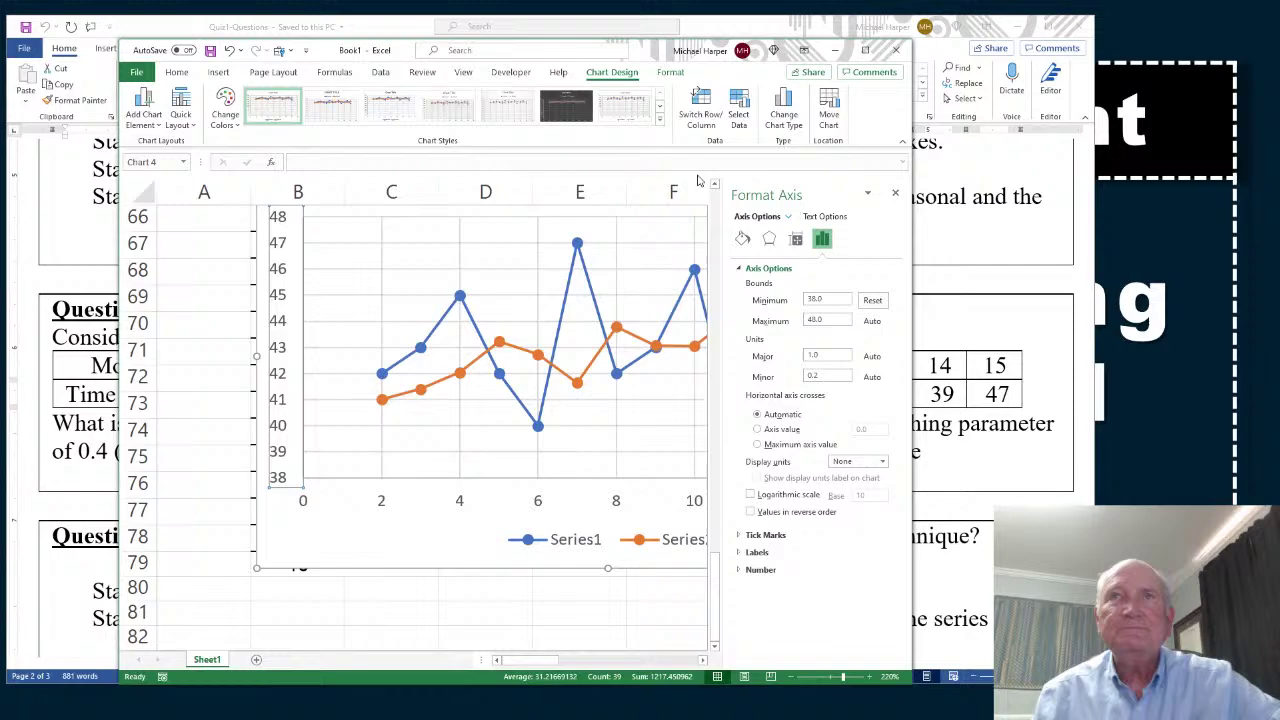
left_click(865, 50)
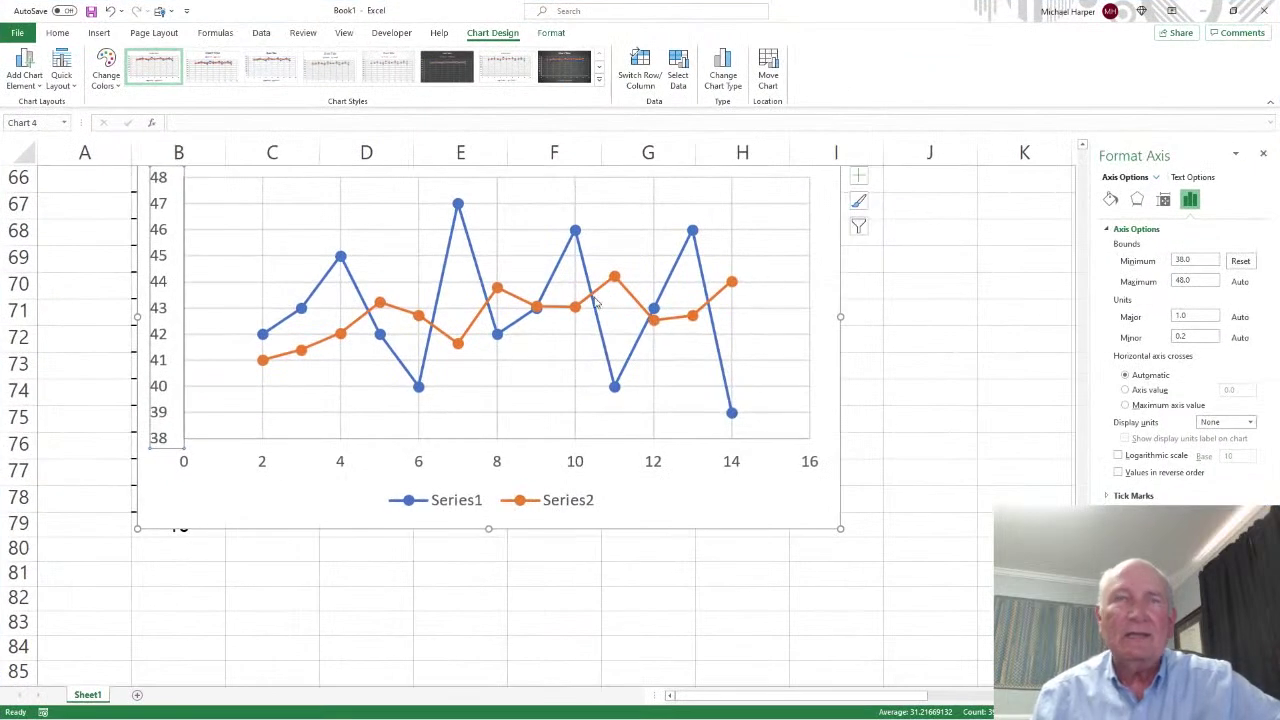
scroll(620, 288, "up", 2)
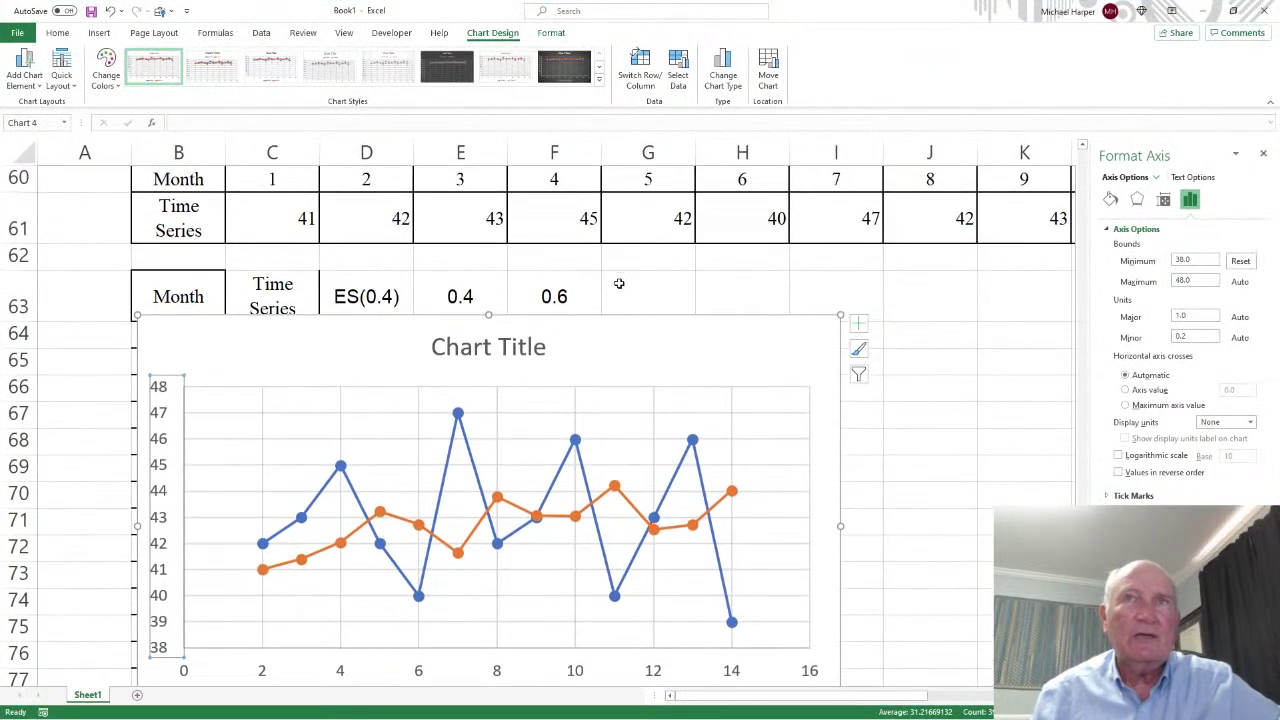
left_click_drag(640, 337, 696, 330)
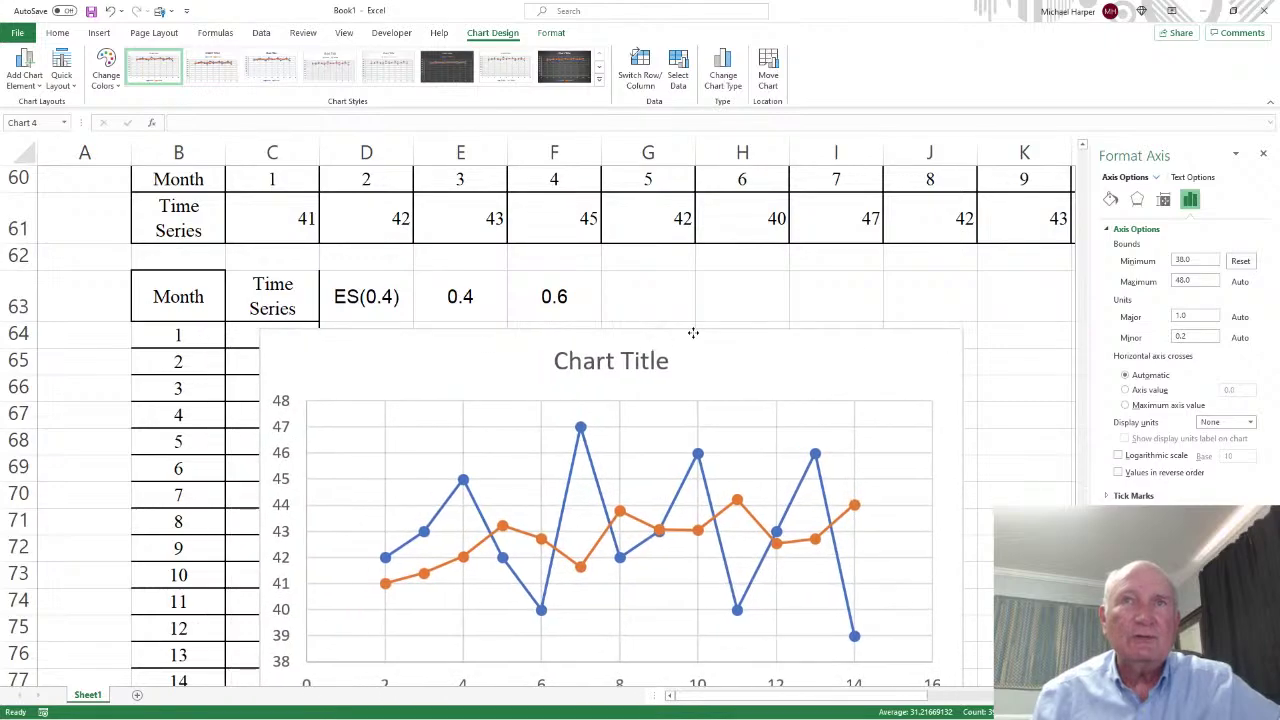
scroll(697, 326, "down", 1)
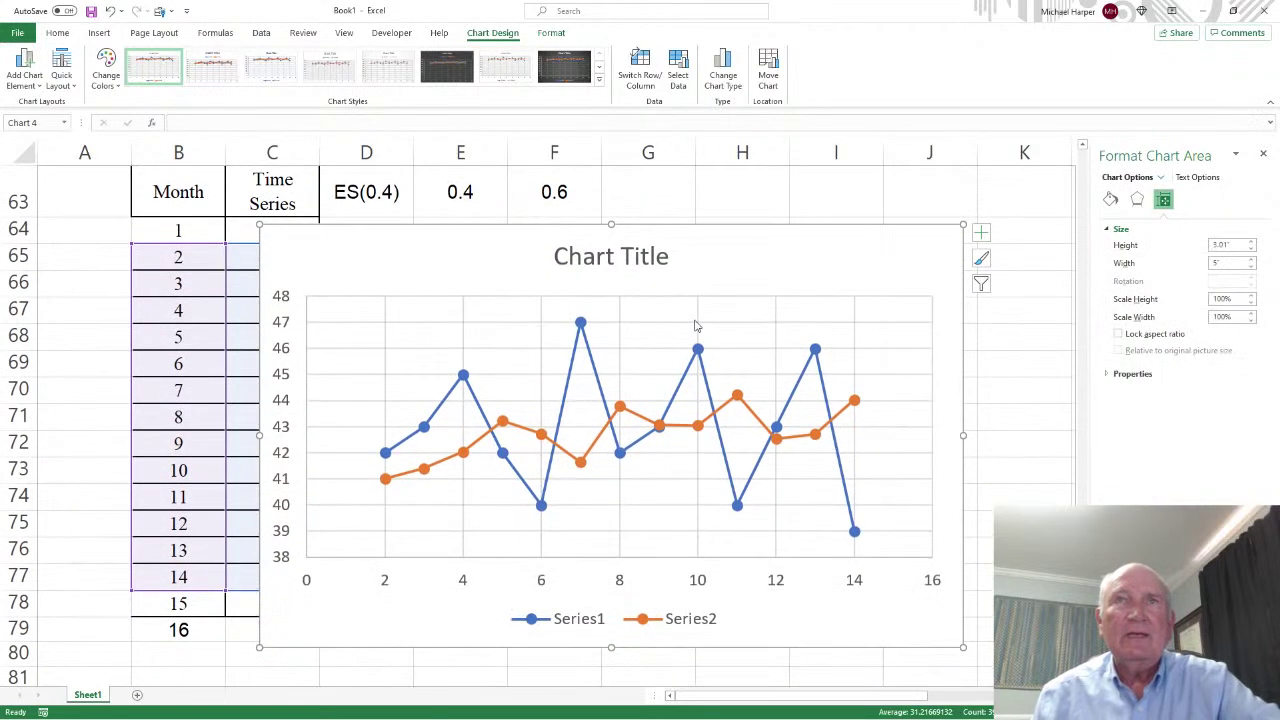
- Try smoothing constants 0.3, 0.2 and 0.1 in cell E63
left_click(459, 192)
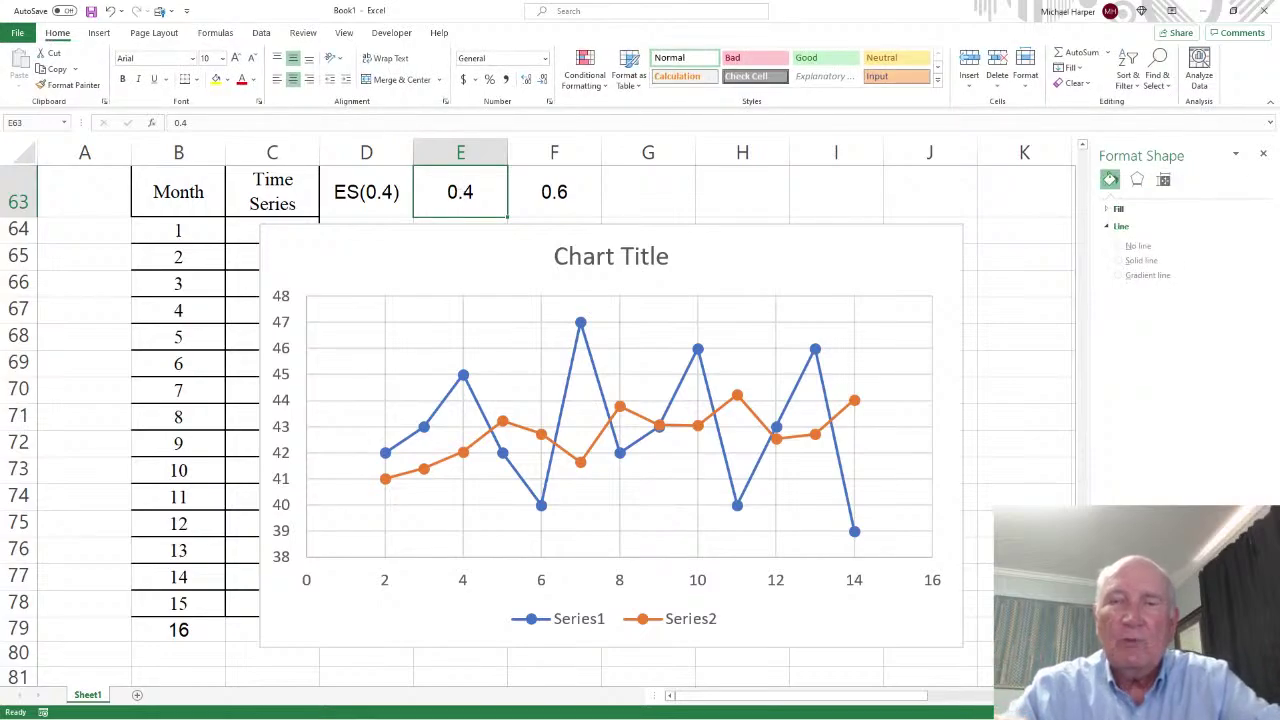
type(".3")
key("Return")
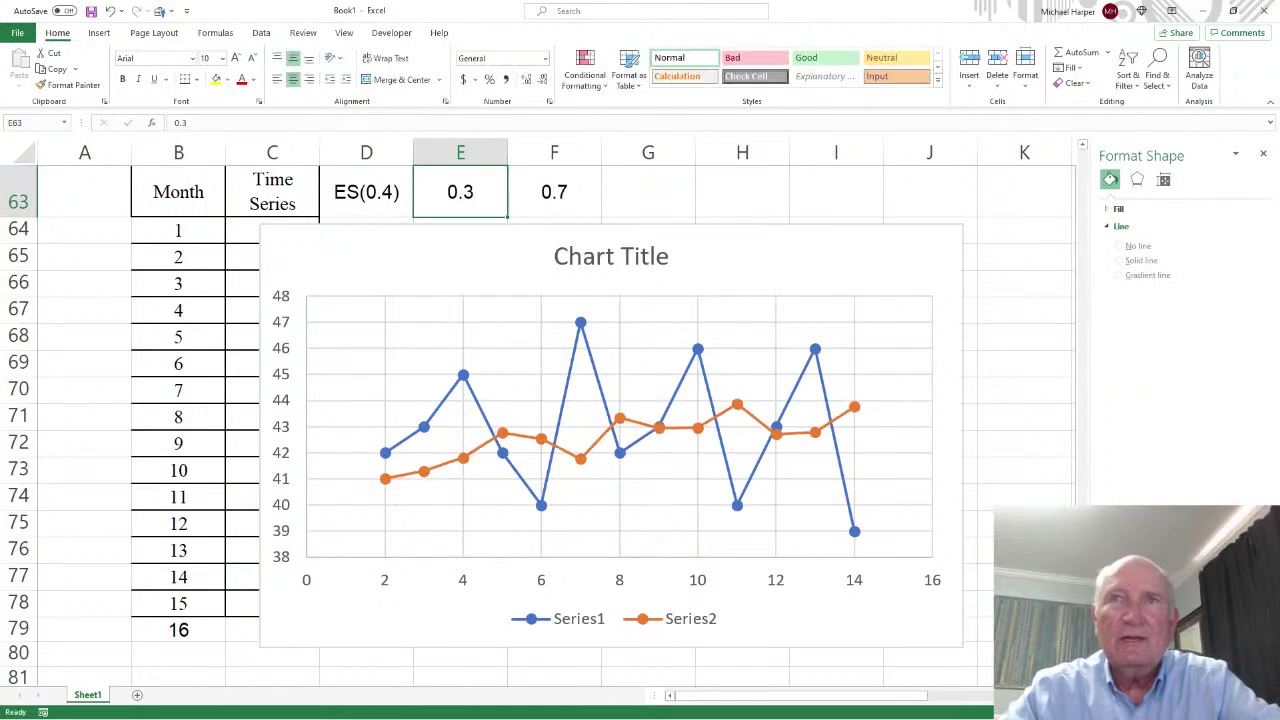
key("F2")
key("BackSpace")
type("2")
key("Return")
type(".1")
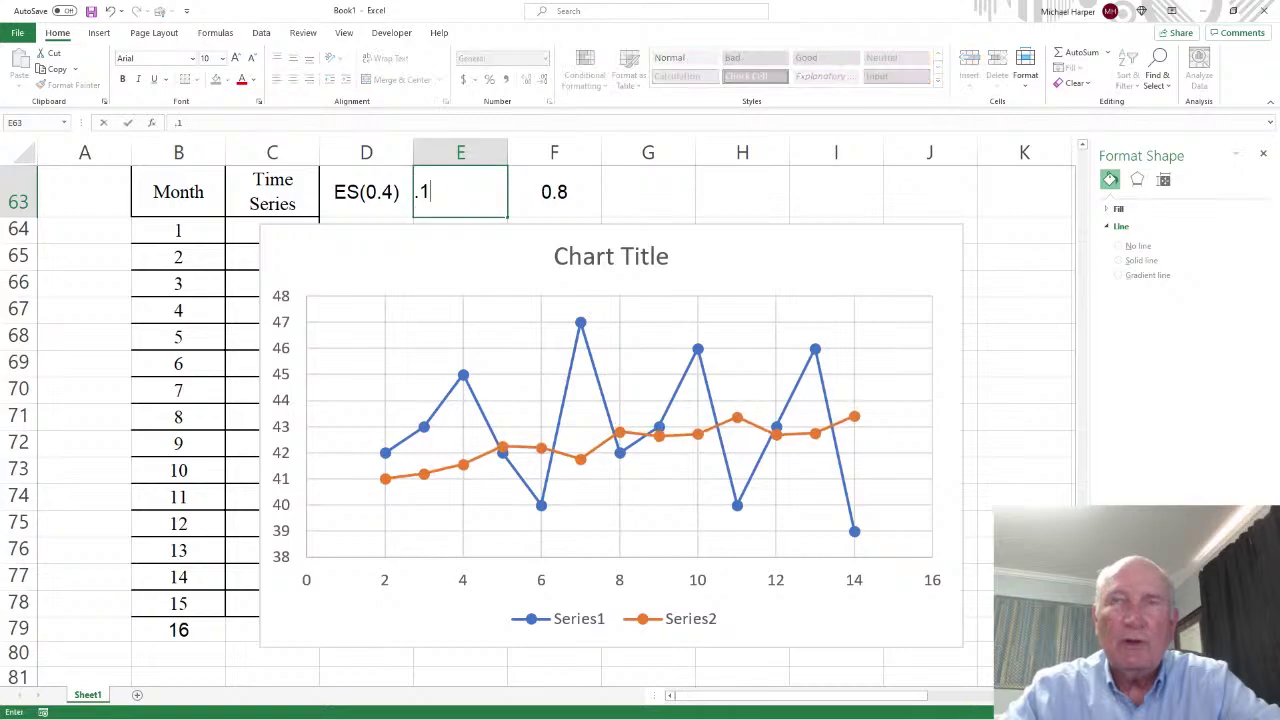
key("Return")
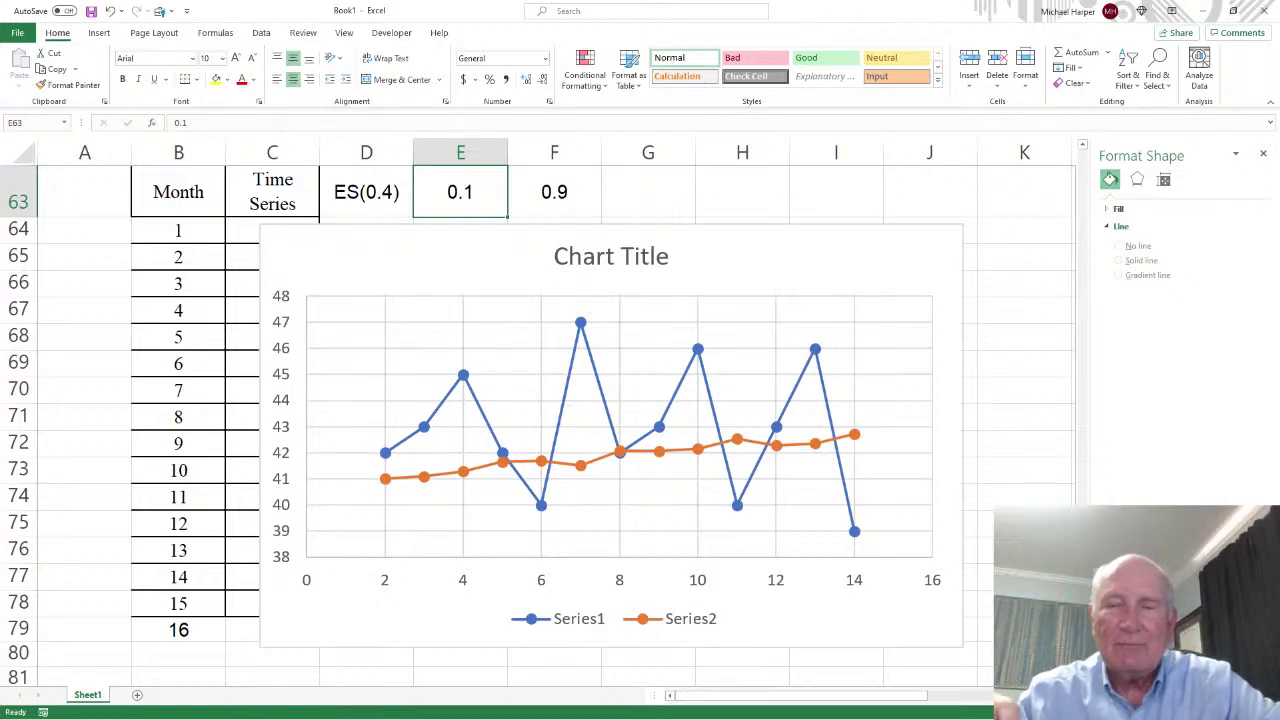
- Try smoothing constants 0.5, 0.6, 0.7 and 0.8 in E63
type(".5")
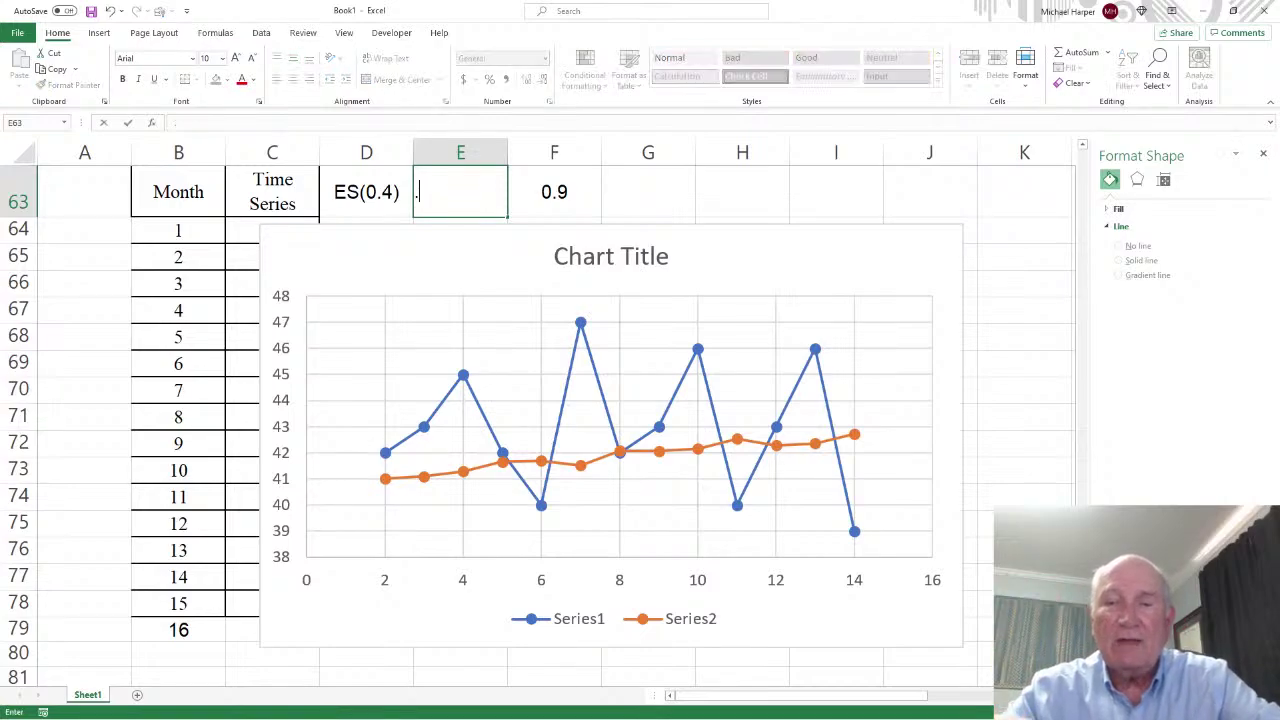
key("Return")
type(".6")
key("Return")
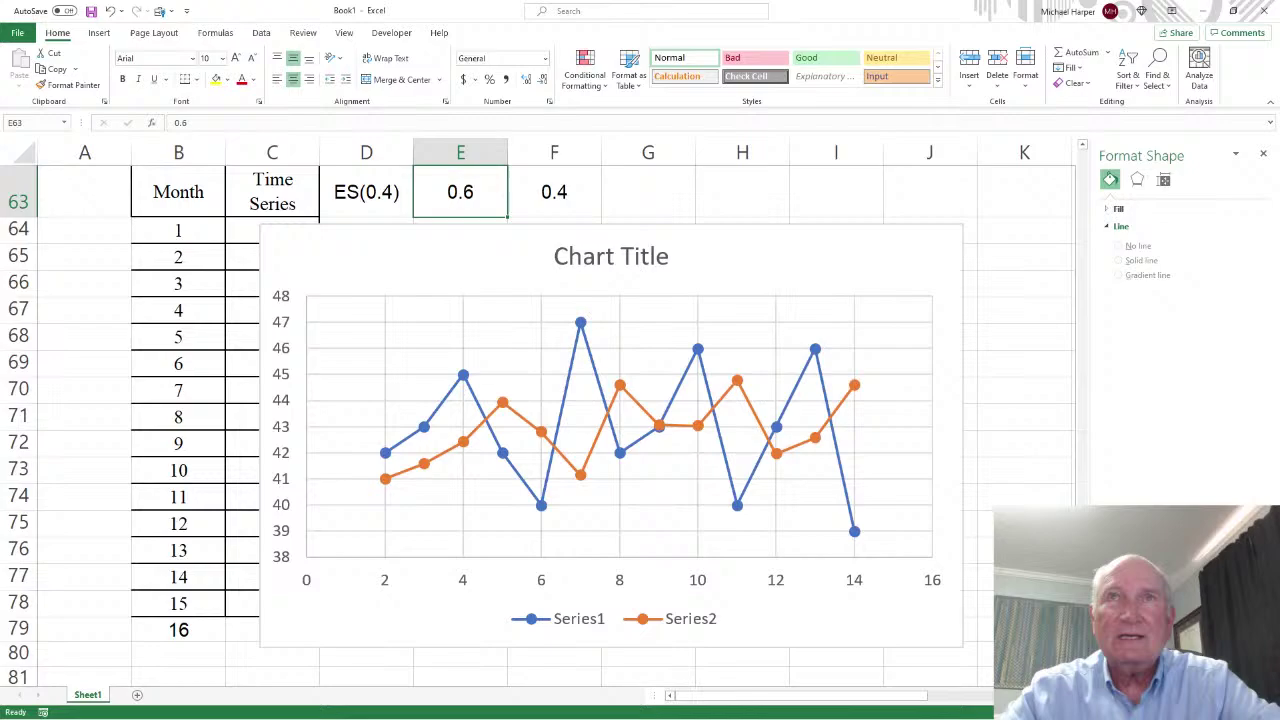
type(".7")
key("Return")
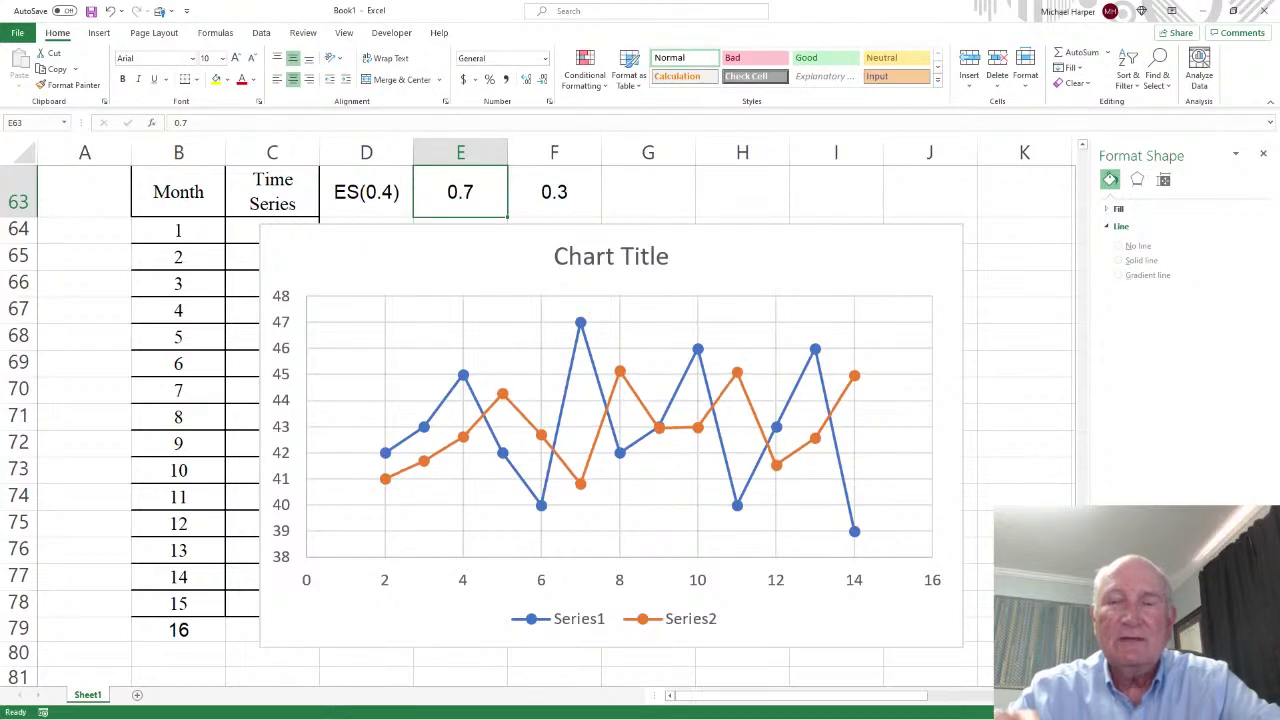
type(".8")
key("Return")
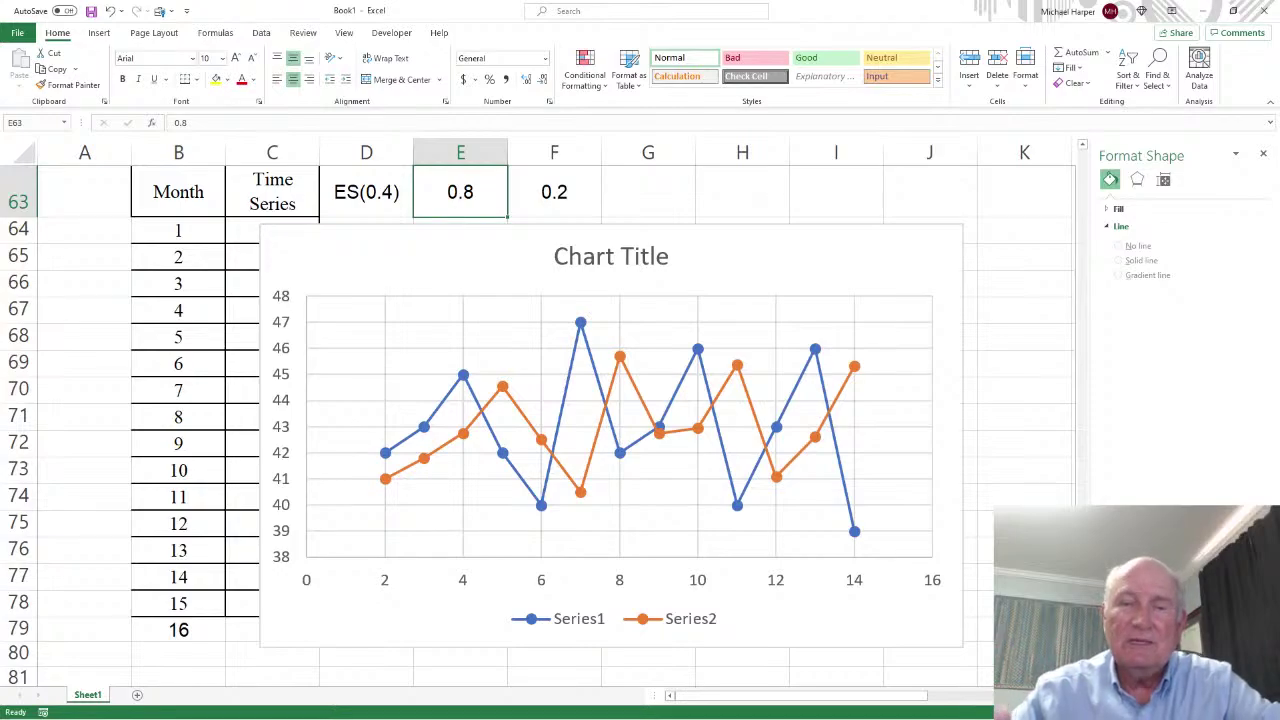
- Reset E63 to 0.4 via 0.5 and select the forecast chart
type(".5")
key("ctrl+Return")
type(".4")
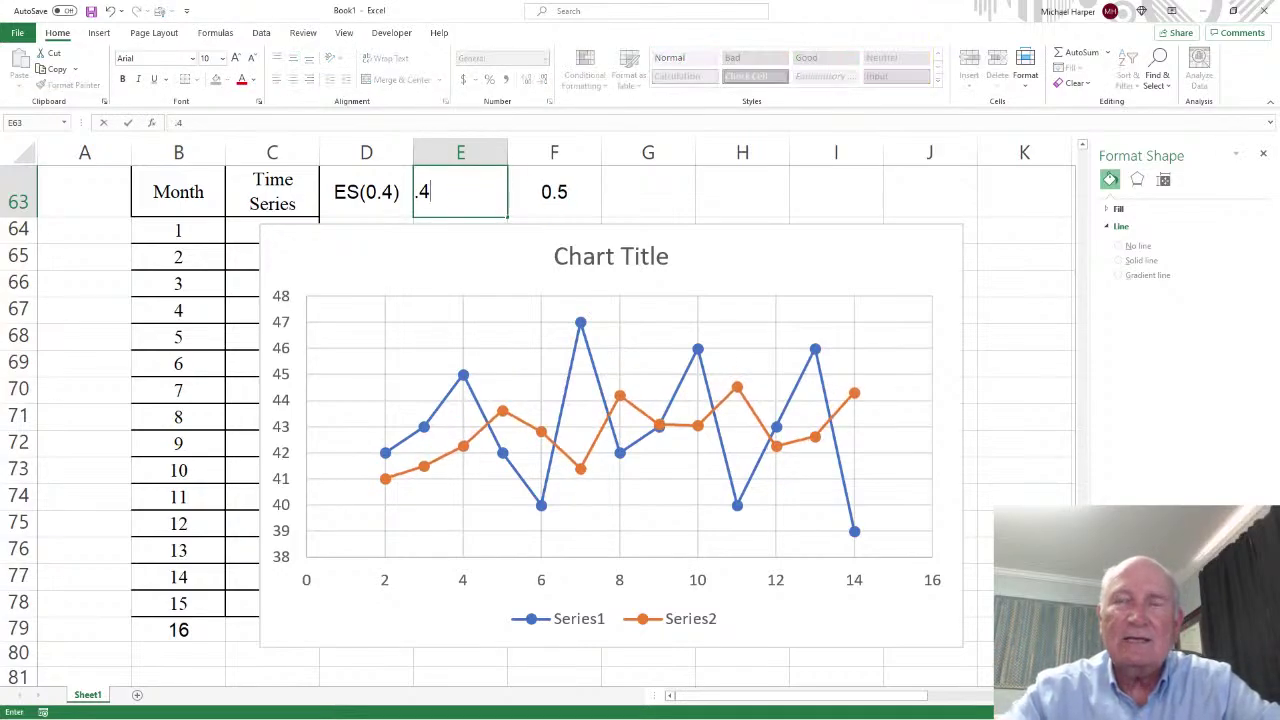
key("ctrl+Return")
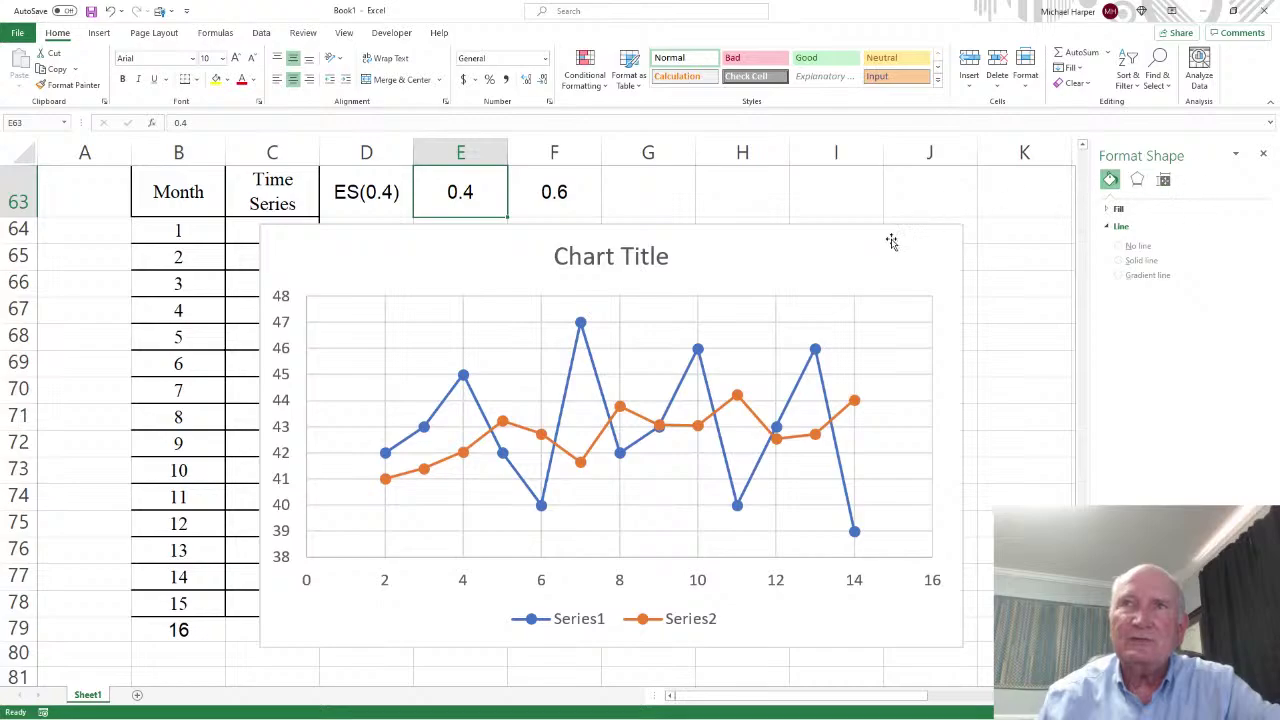
left_click(716, 277)
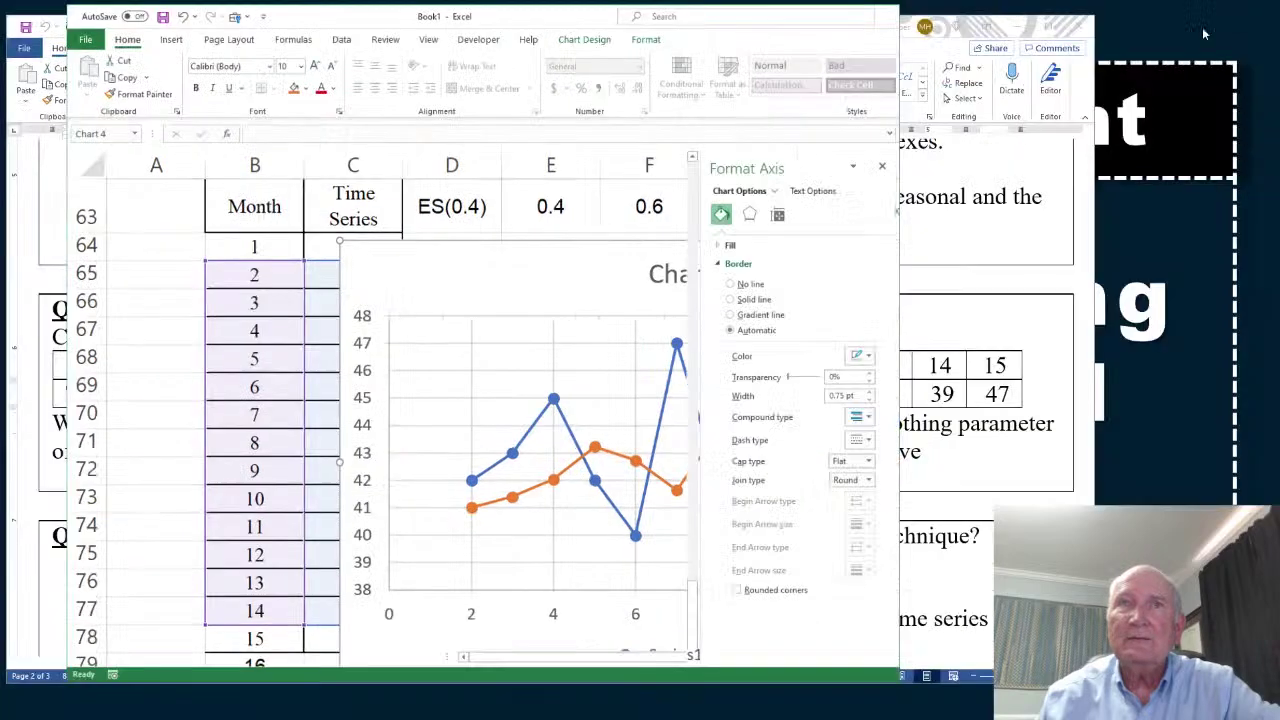
- Bring the Word quiz forward and scroll down to Question 10 and the quiz end
left_click(1233, 11)
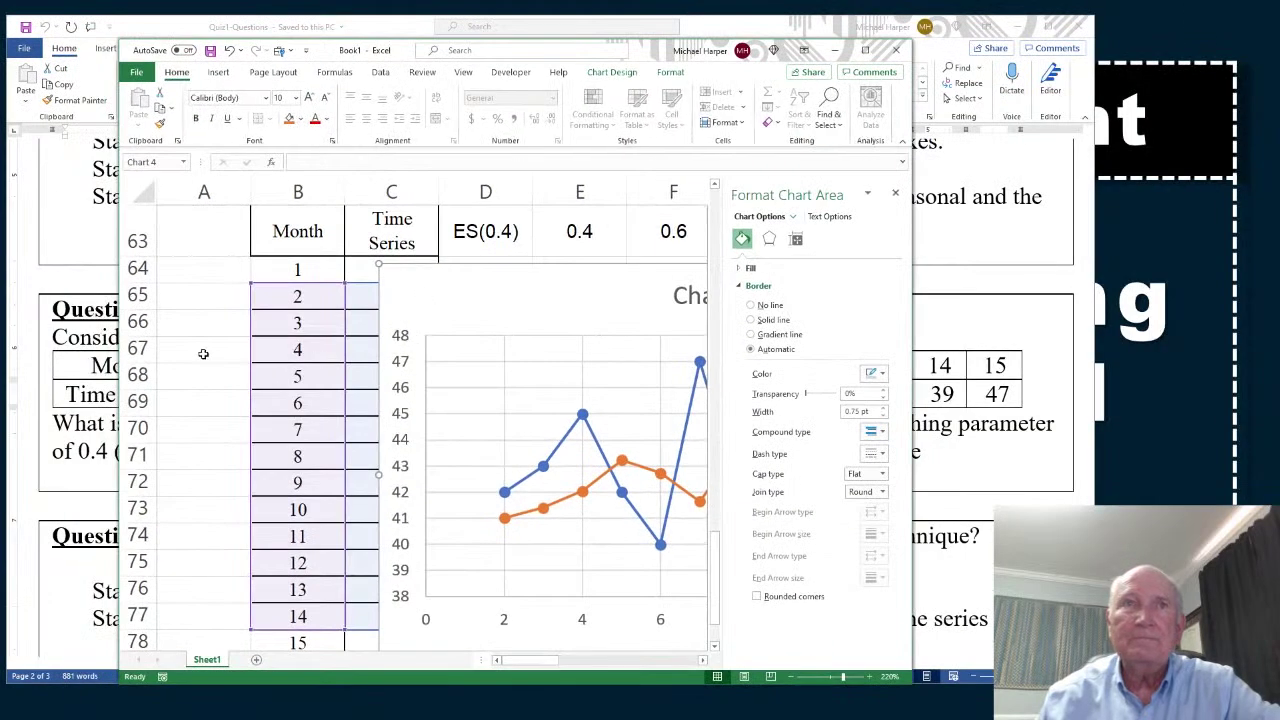
left_click(83, 290)
scroll(920, 415, "down", 4)
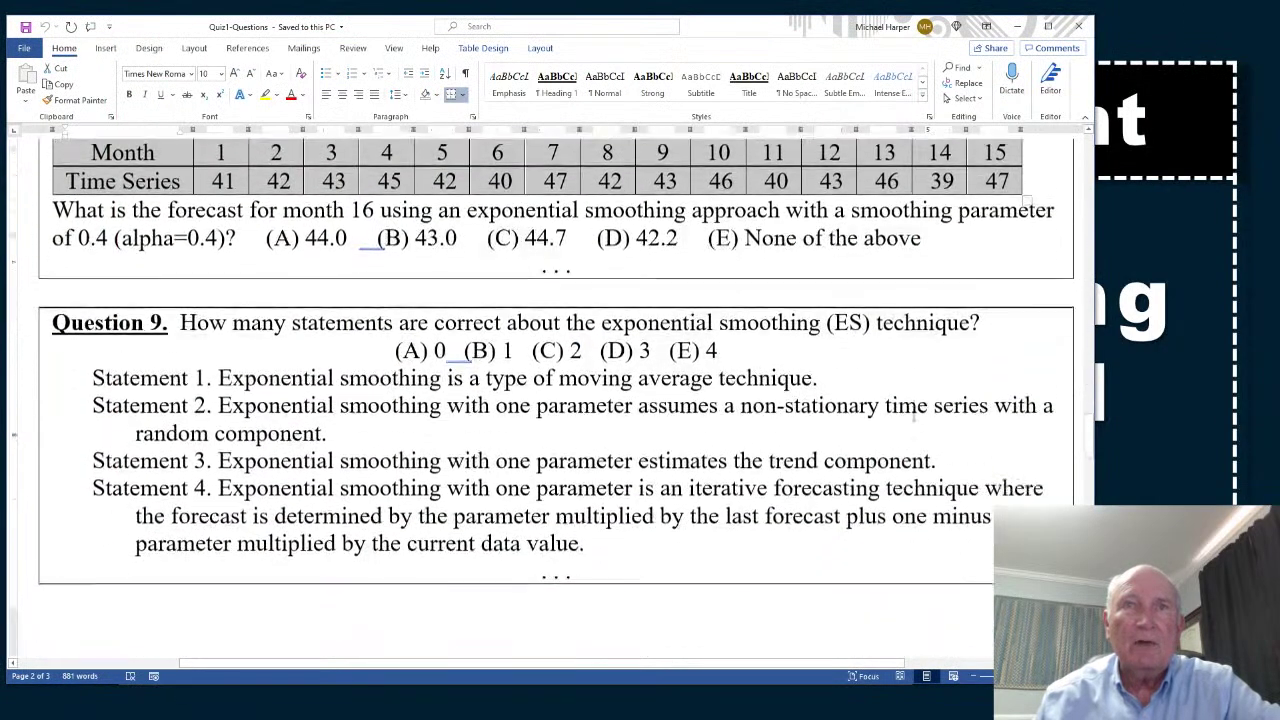
scroll(913, 413, "down", 3)
scroll(718, 355, "down", 5)
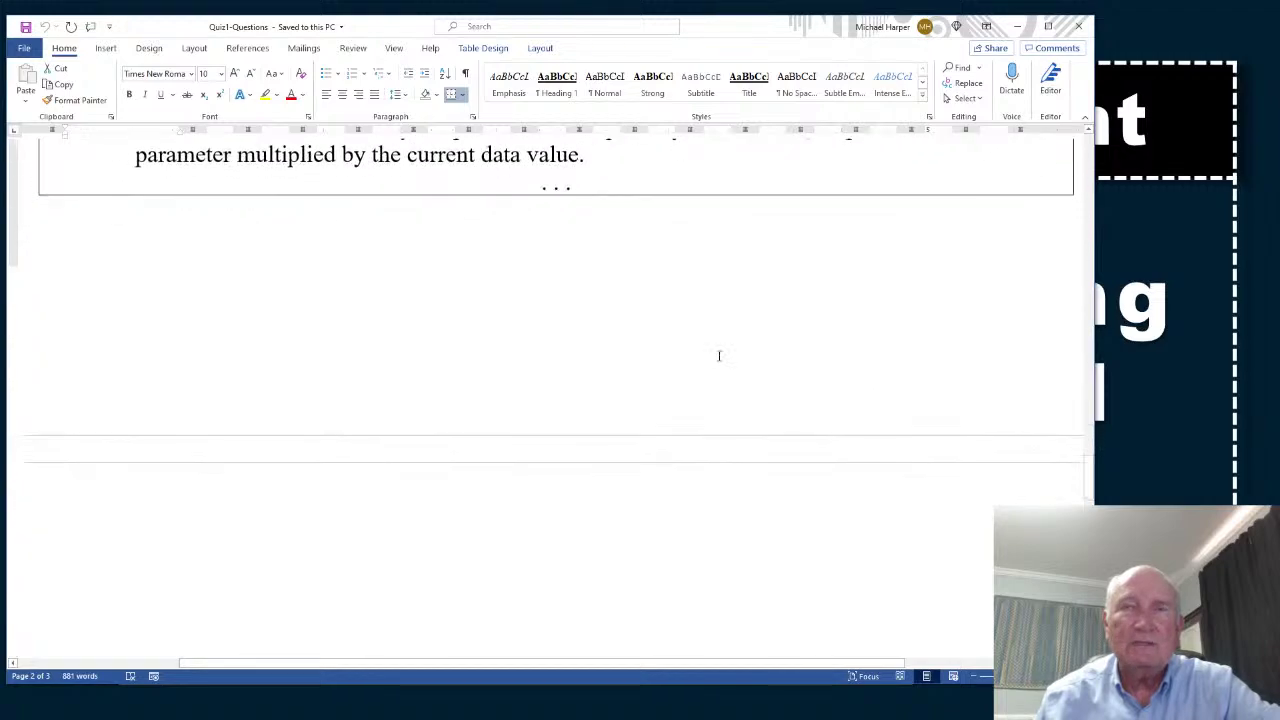
scroll(718, 355, "down", 5)
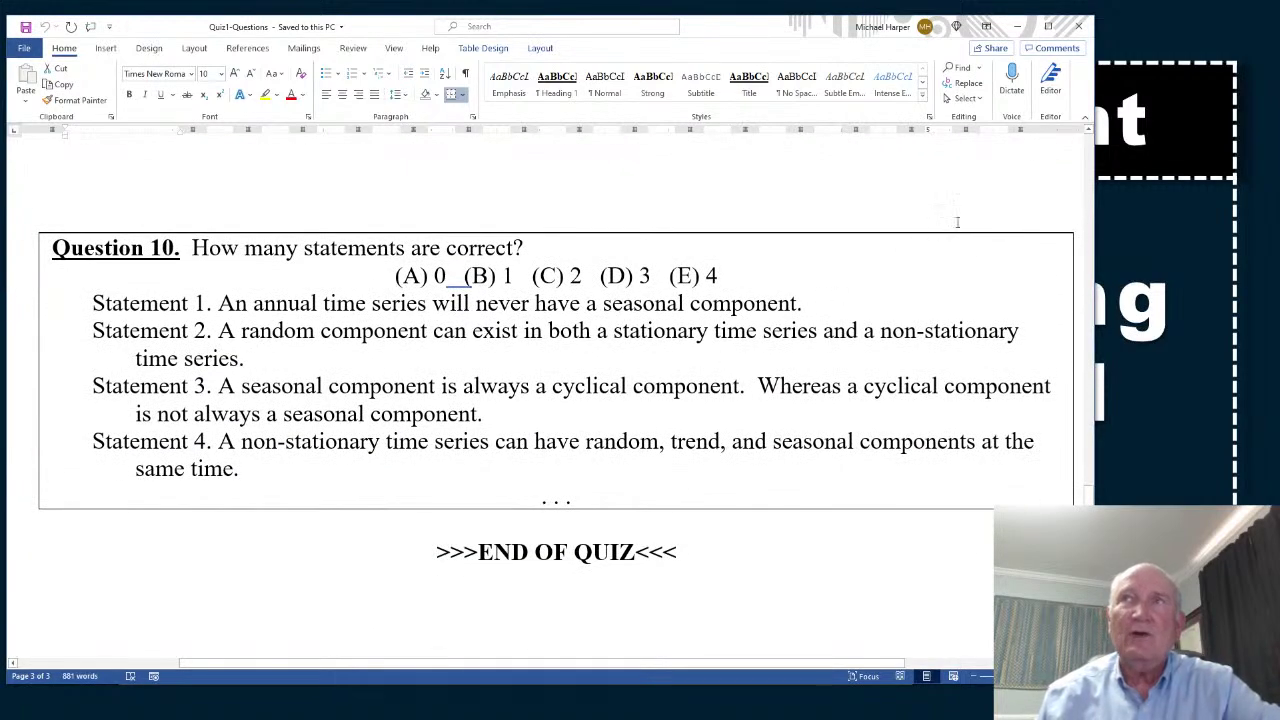
- Bring the Book1 workbook with the chart back in front of the quiz
left_click(1018, 27)
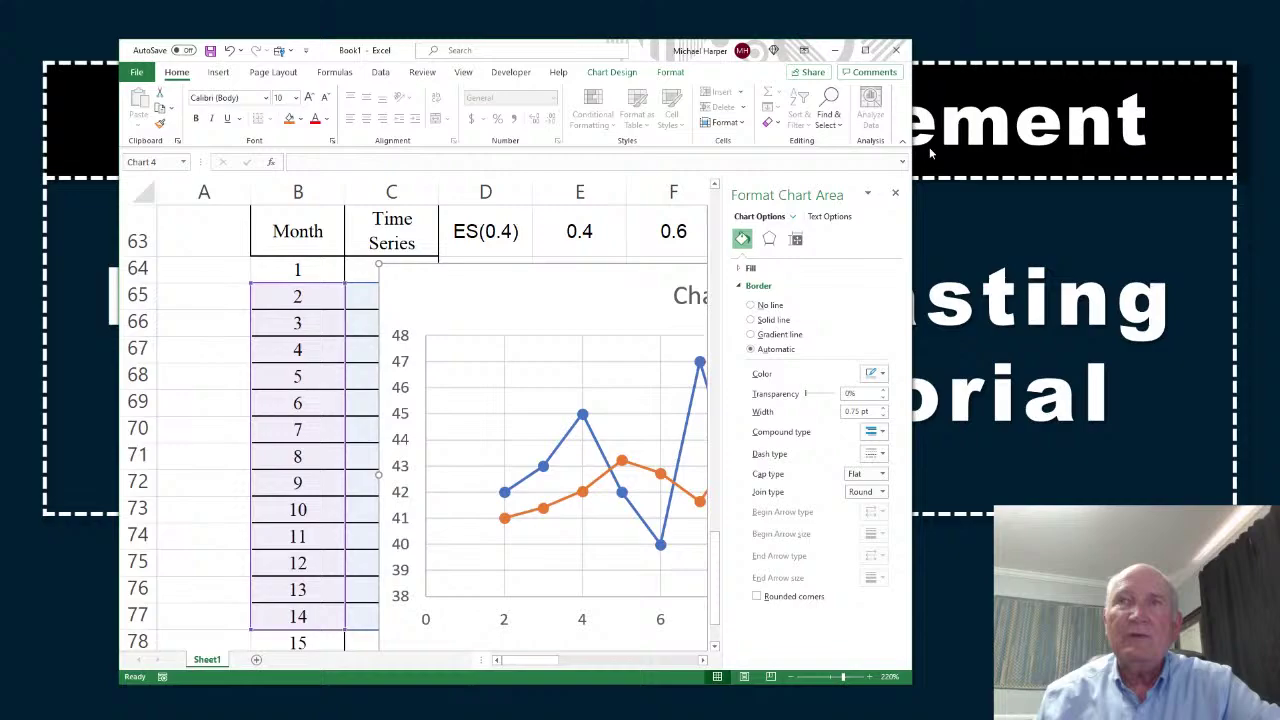